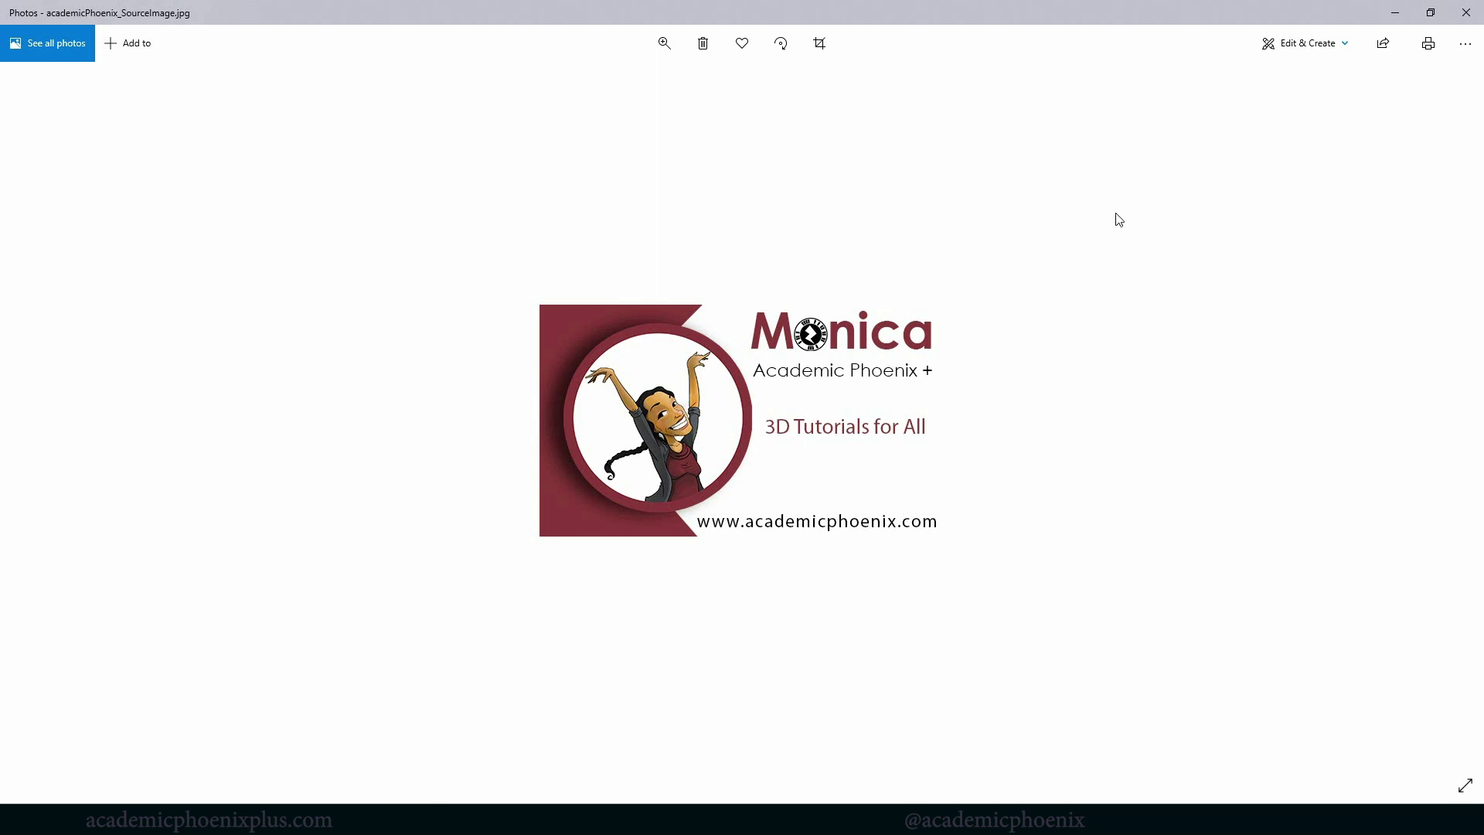
Preview the BC_AR_Animation video from the BusinesCard_AR_phoenix_AME folder
left_click(1466, 12)
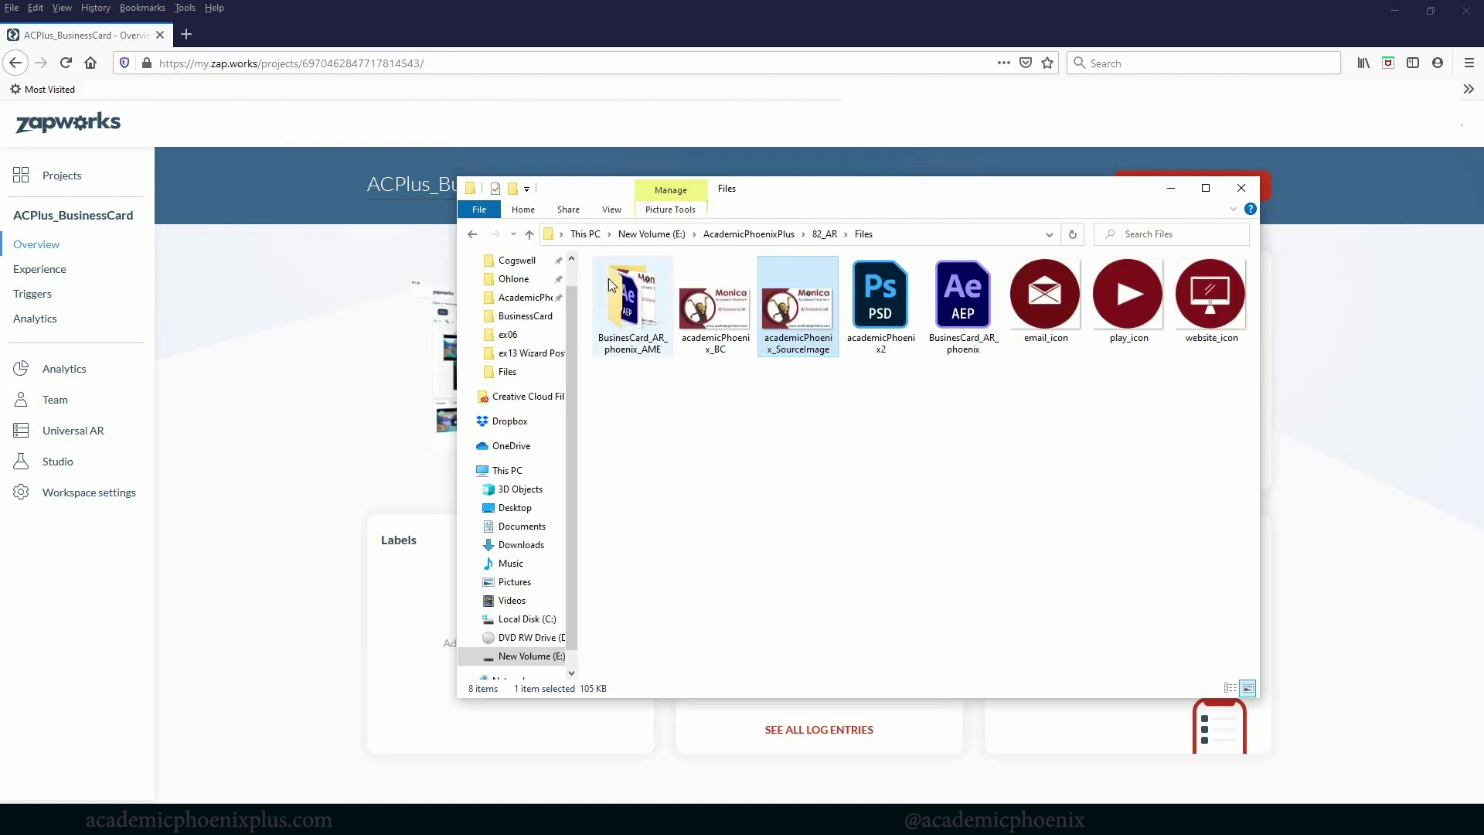
double_click(630, 303)
left_click(627, 304)
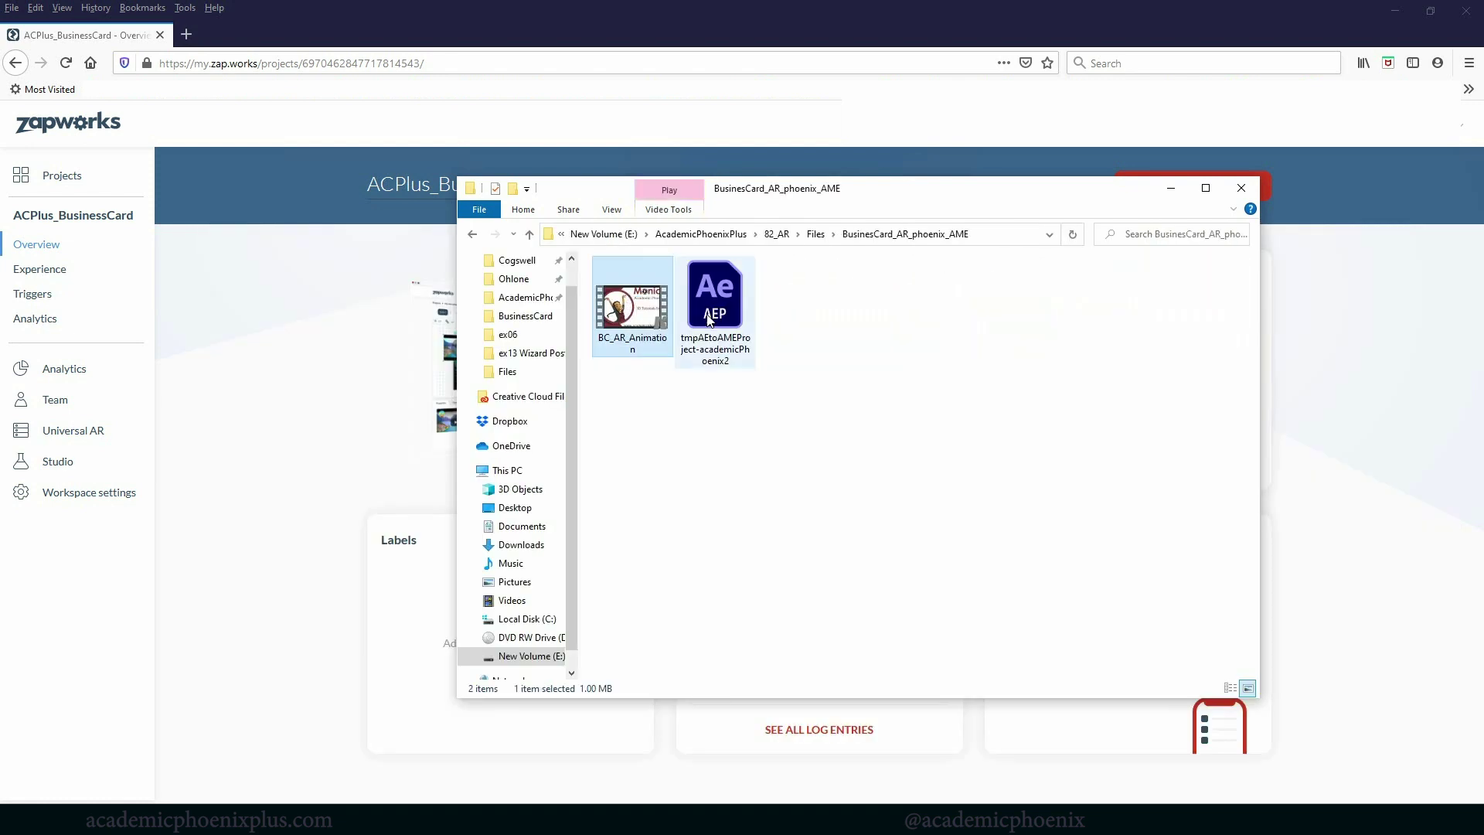
left_click(871, 438)
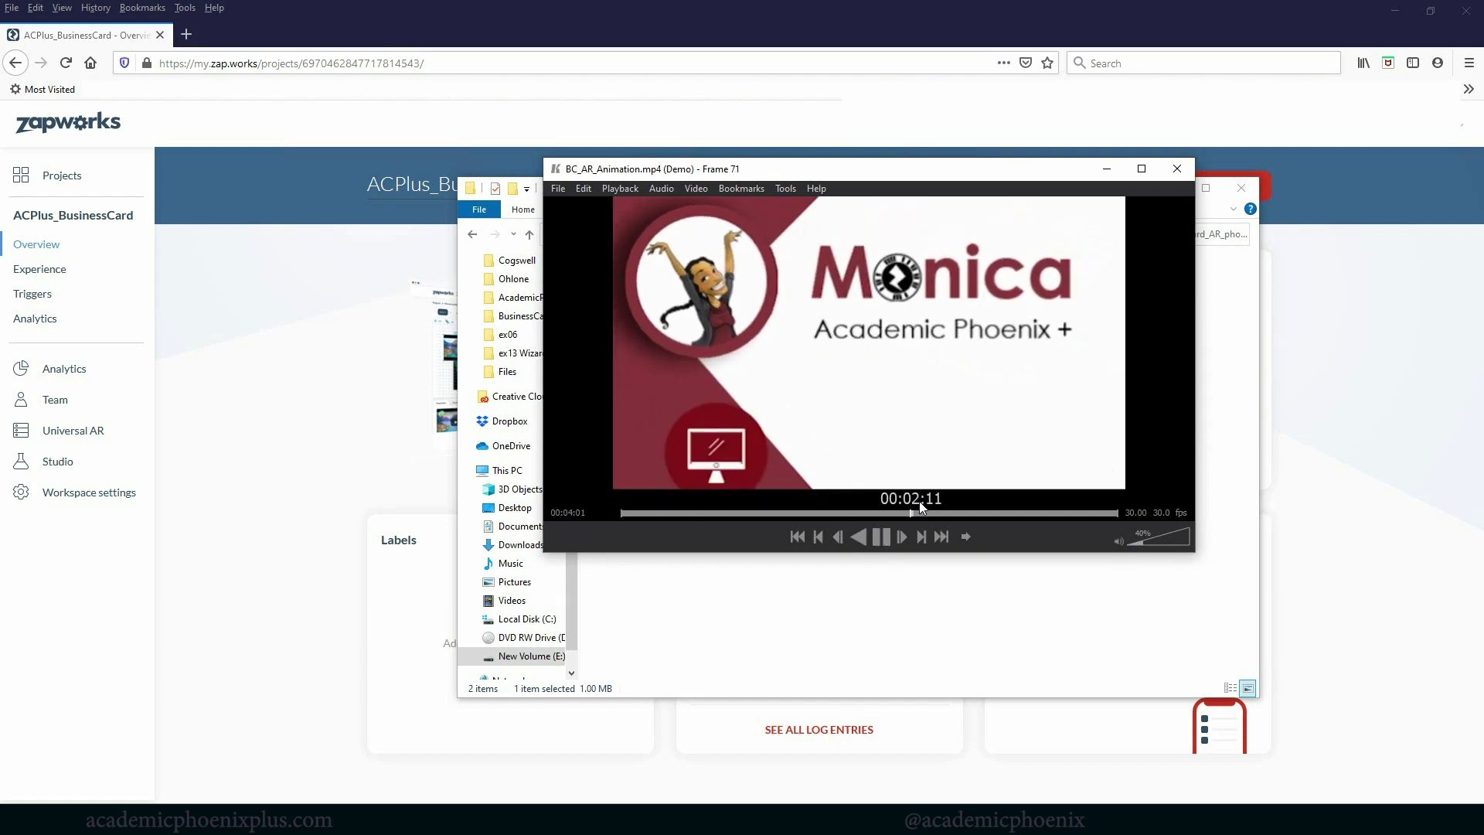
Close the video player and return to the ZapWorks ACPlus_BusinessCard project page
left_click(1177, 168)
left_click(1020, 408)
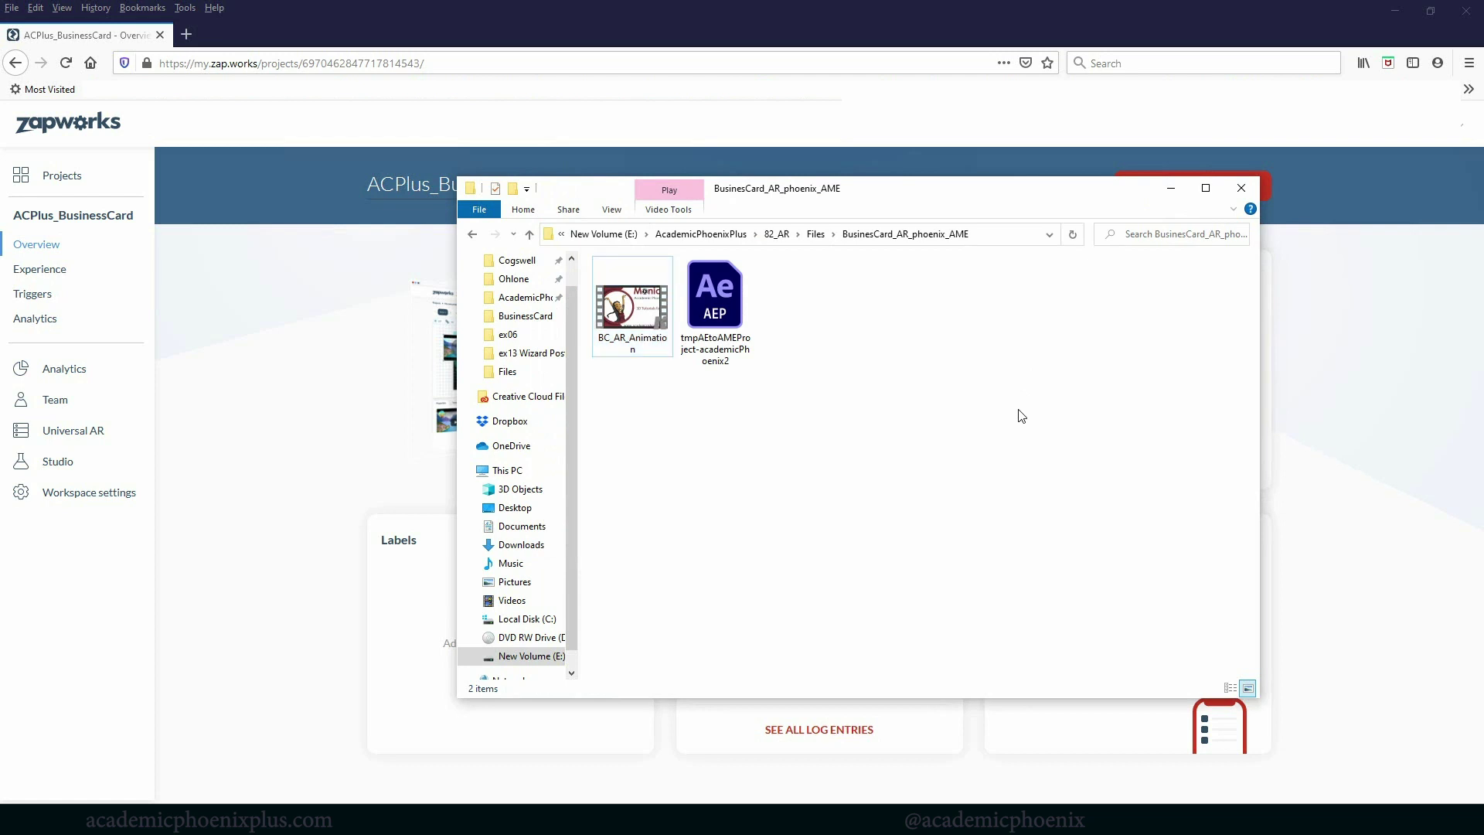
left_click(271, 472)
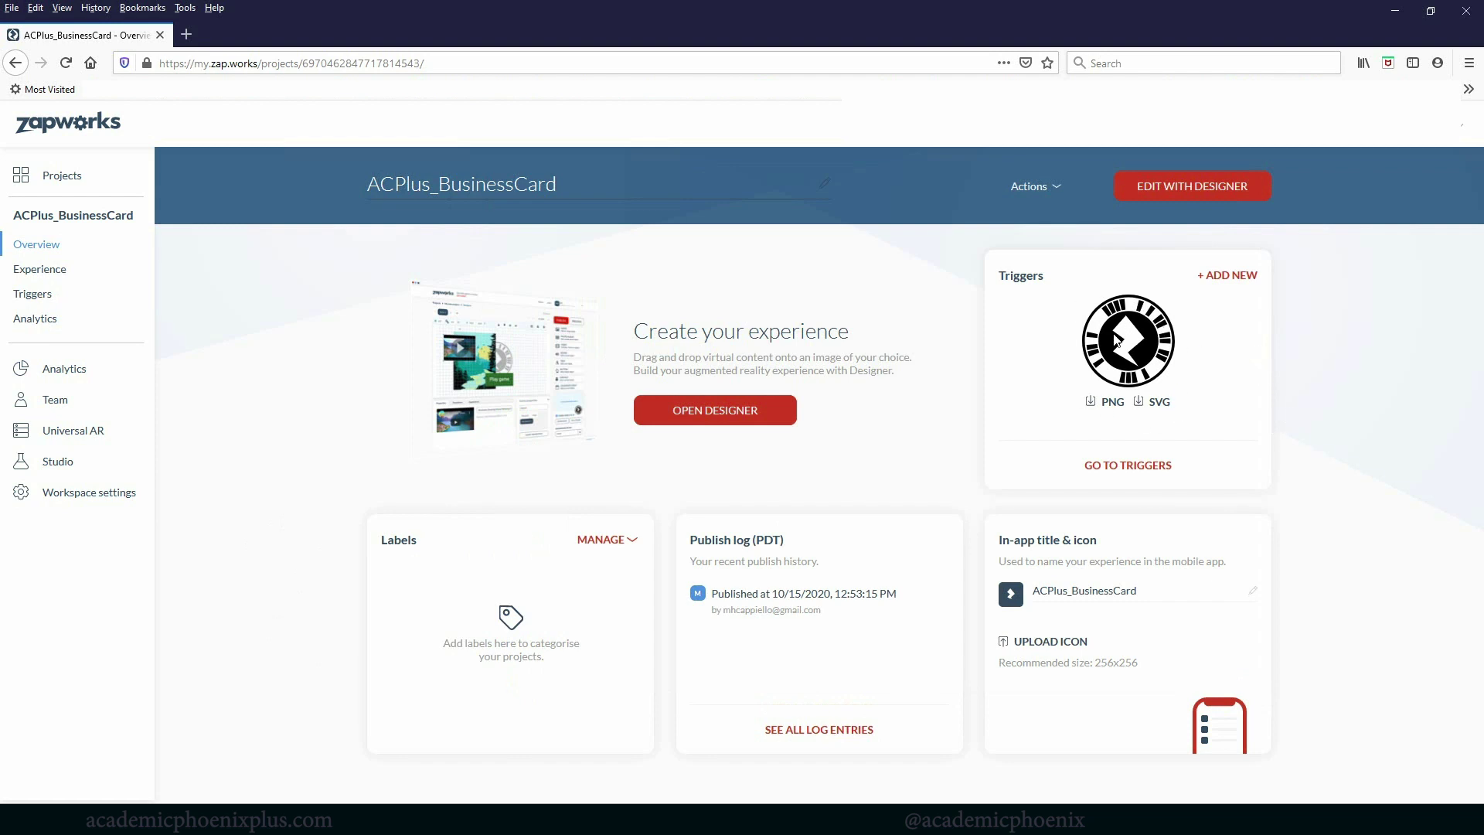
Open the project in Designer and delete the monitor icon image from Scene 1
left_click(689, 410)
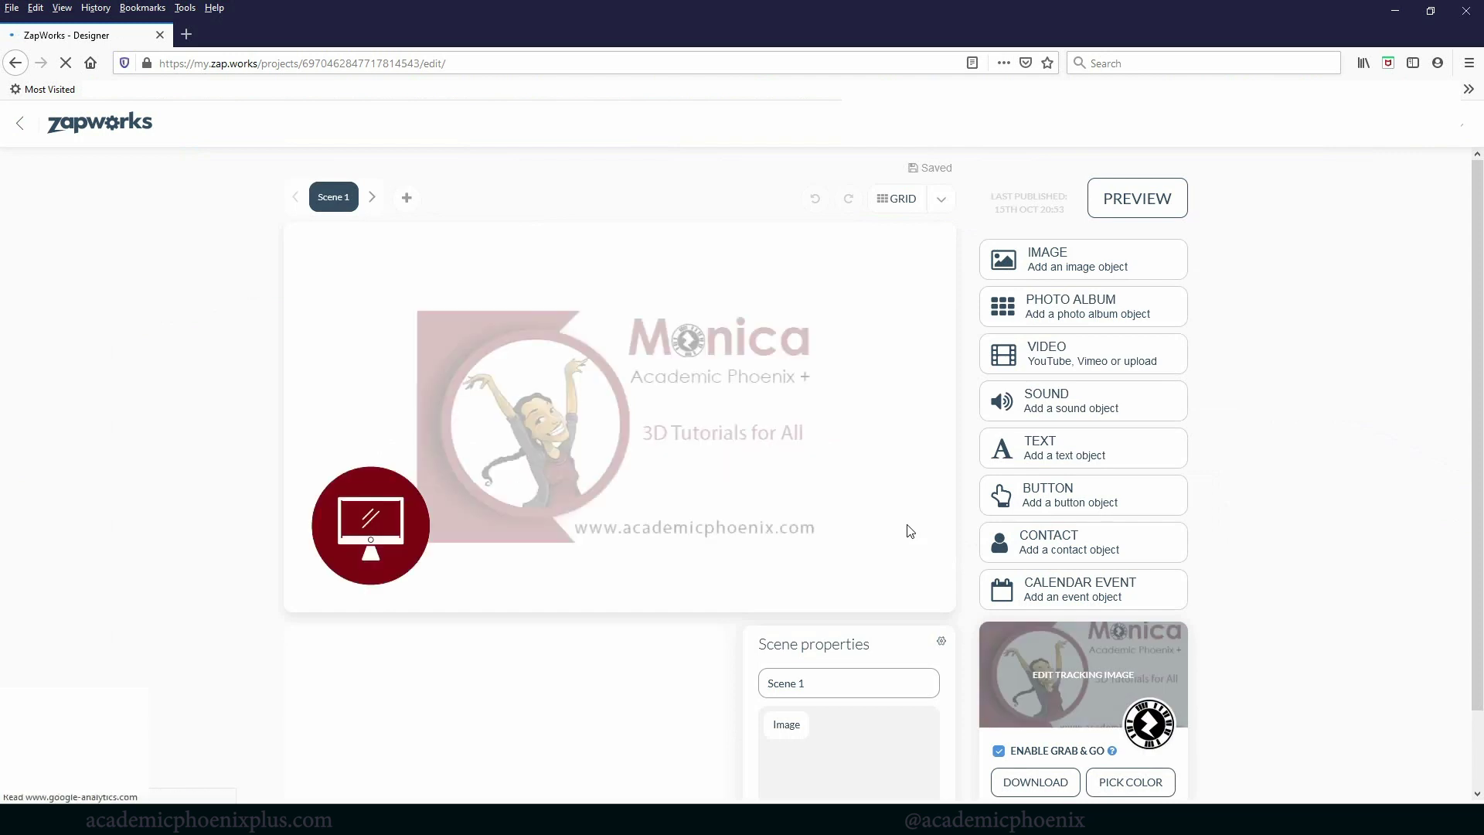
left_click_drag(362, 521, 410, 496)
key("Delete")
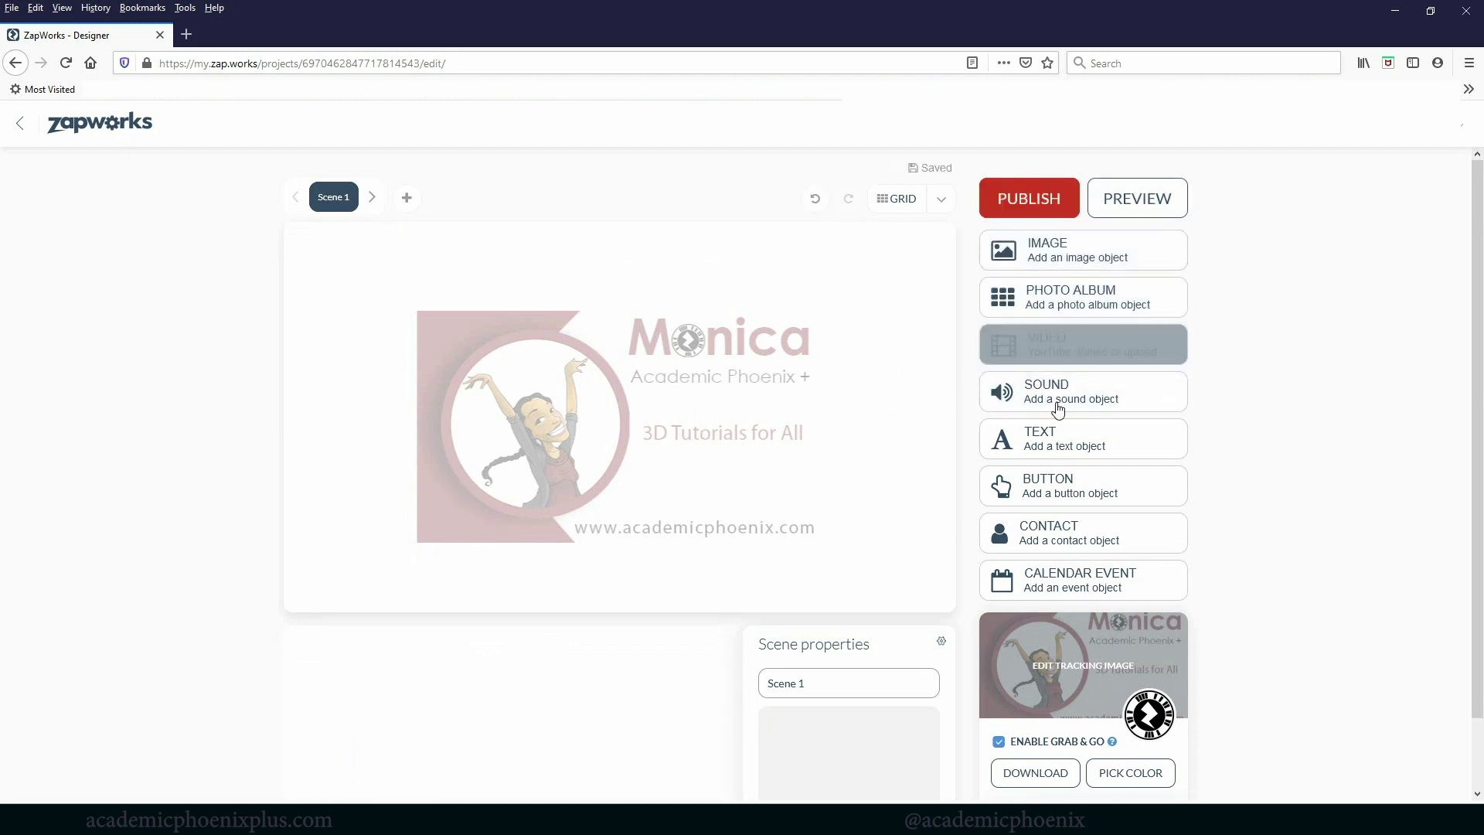
Upload the BC_AR_animation video into Scene 1
left_click(1086, 349)
left_click(560, 481)
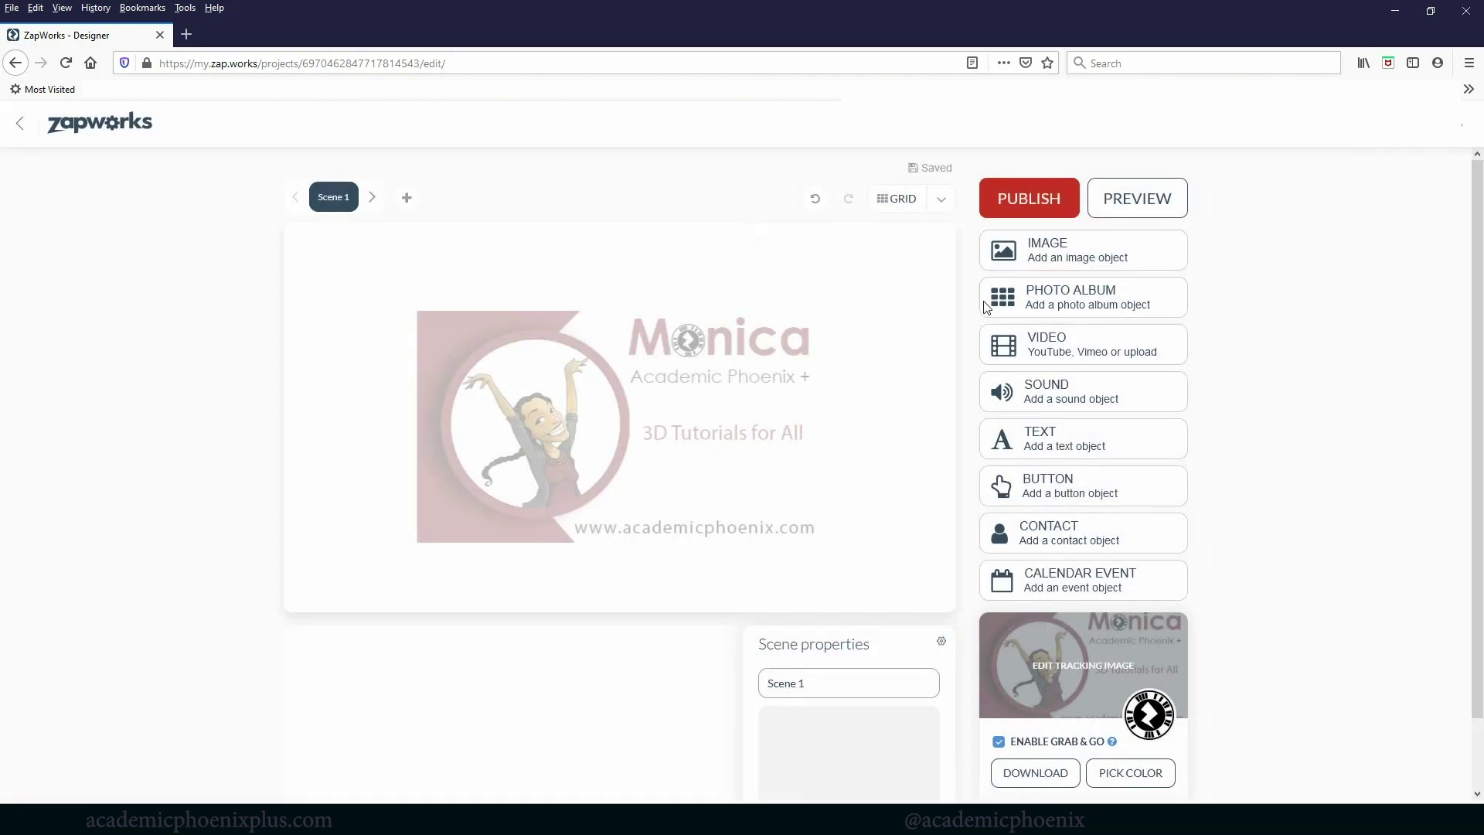
left_click(1032, 324)
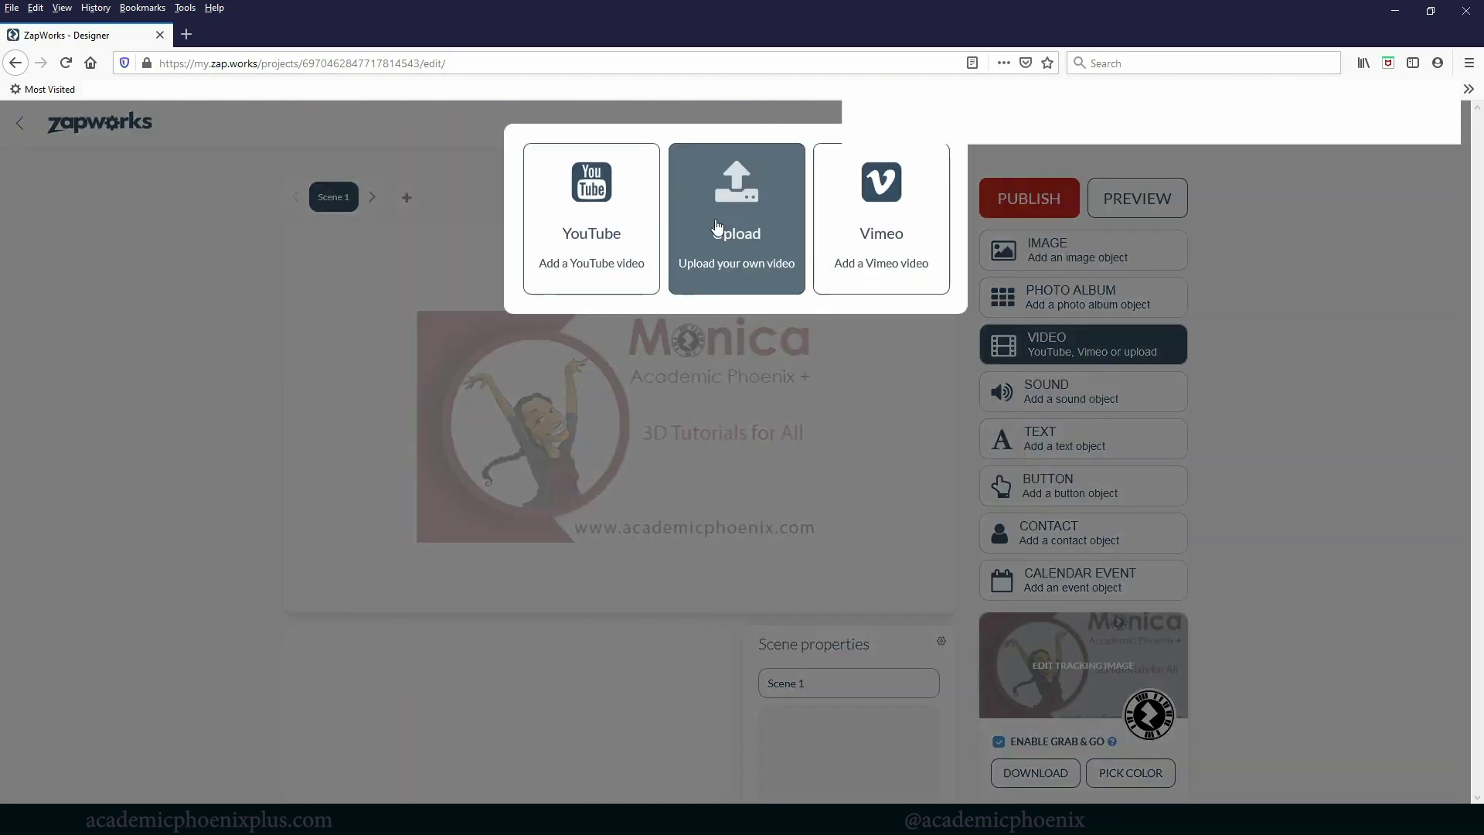
left_click(671, 291)
double_click(182, 164)
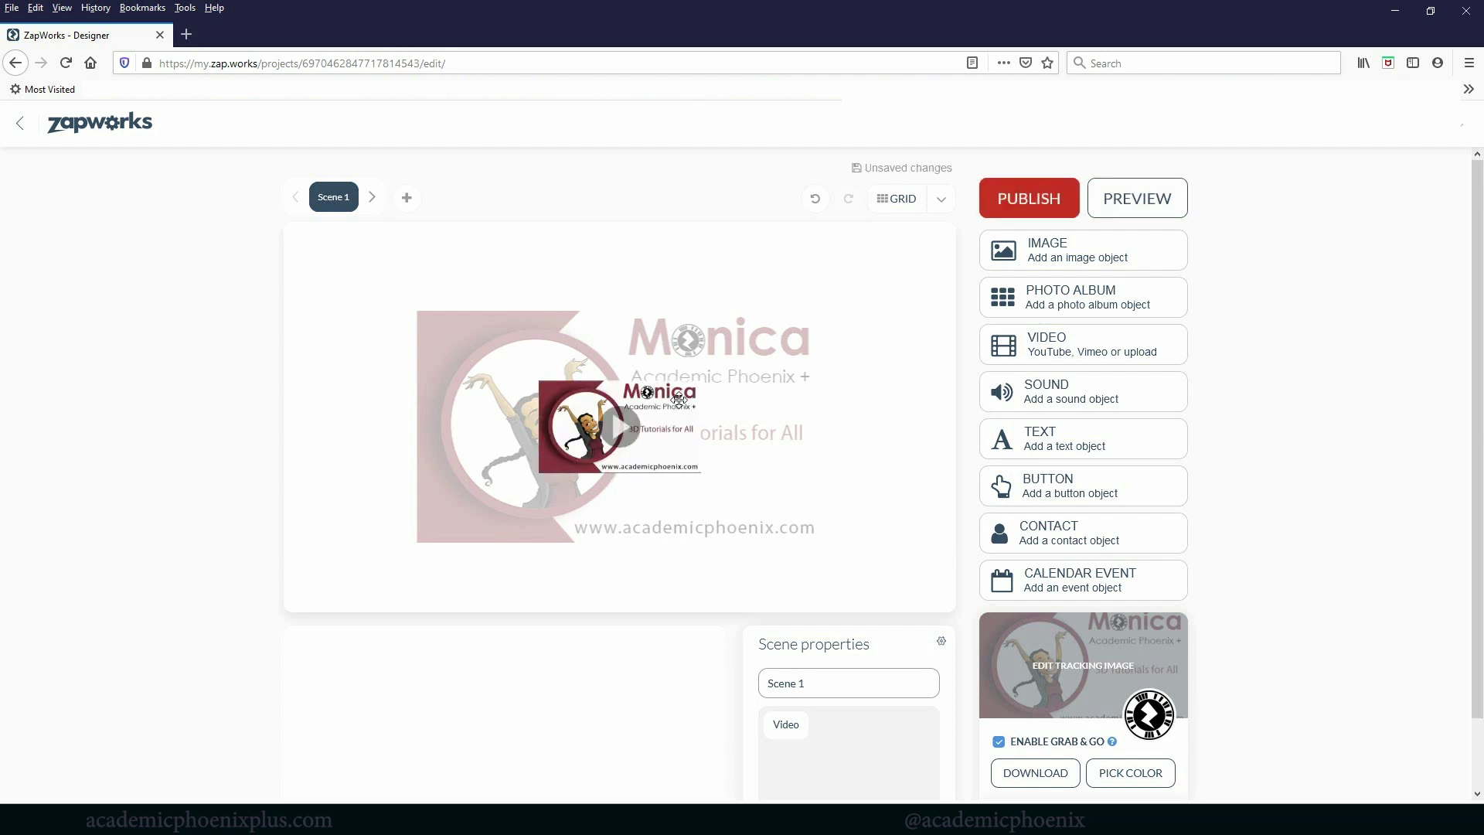
Move and enlarge the video to 742 × 422 at X 401, Y 249, covering the card
left_click_drag(668, 402, 927, 303)
left_click_drag(418, 539, 327, 614)
left_click_drag(888, 269, 900, 269)
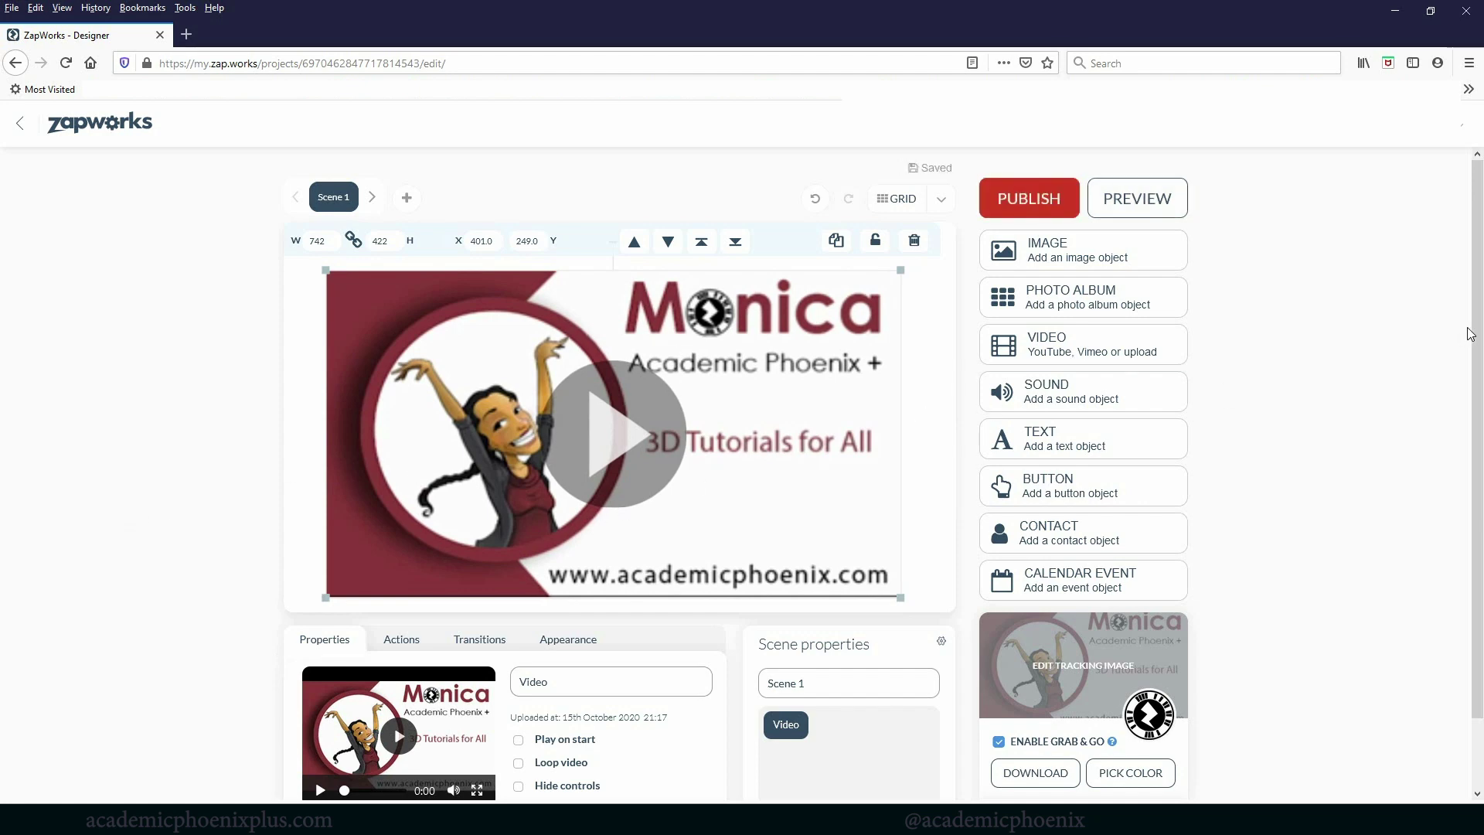
Enable Play on start and Hide controls for the Scene 1 video
scroll(1471, 382, "down", 1)
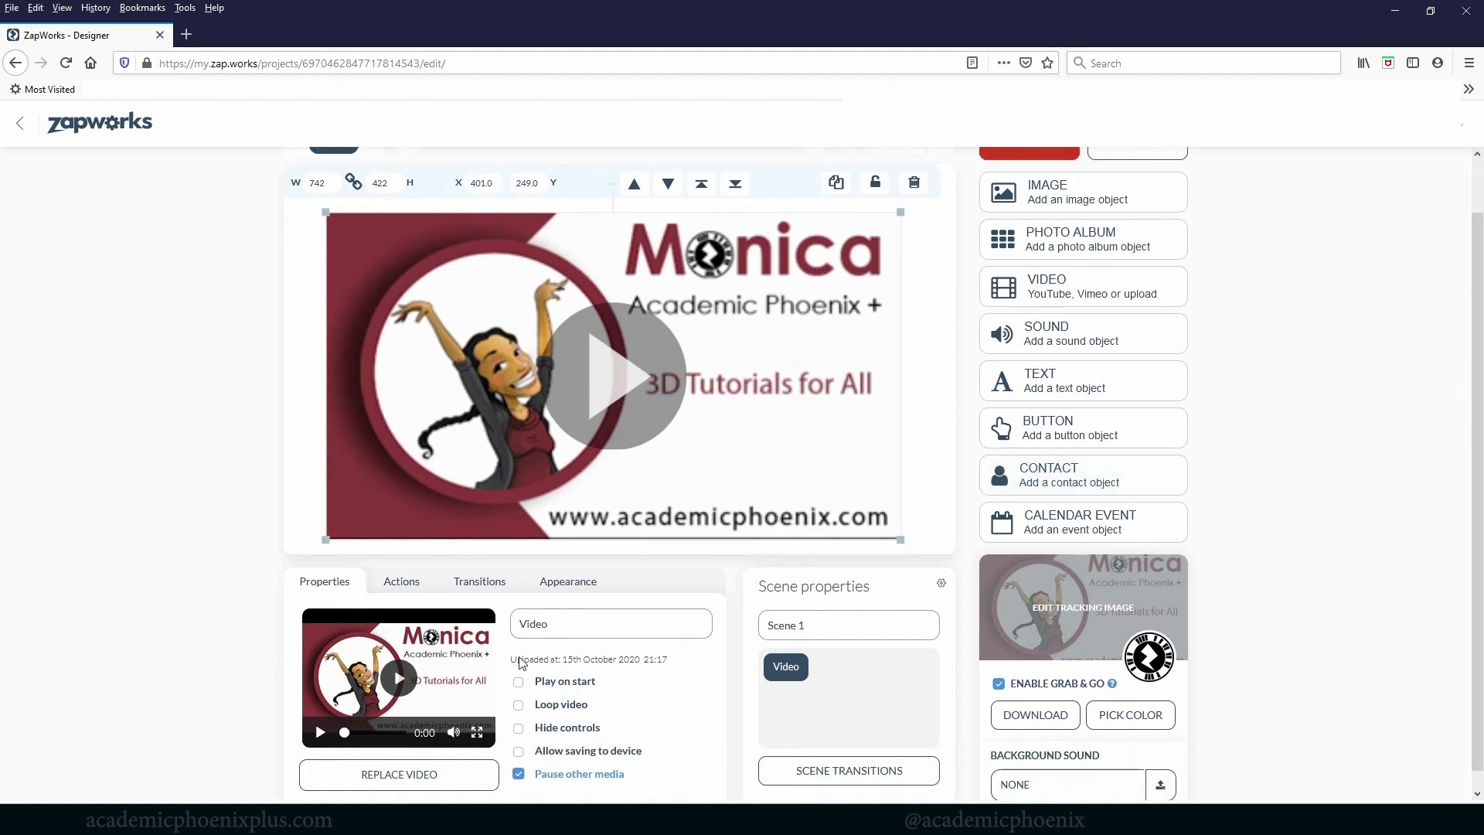
left_click(573, 687)
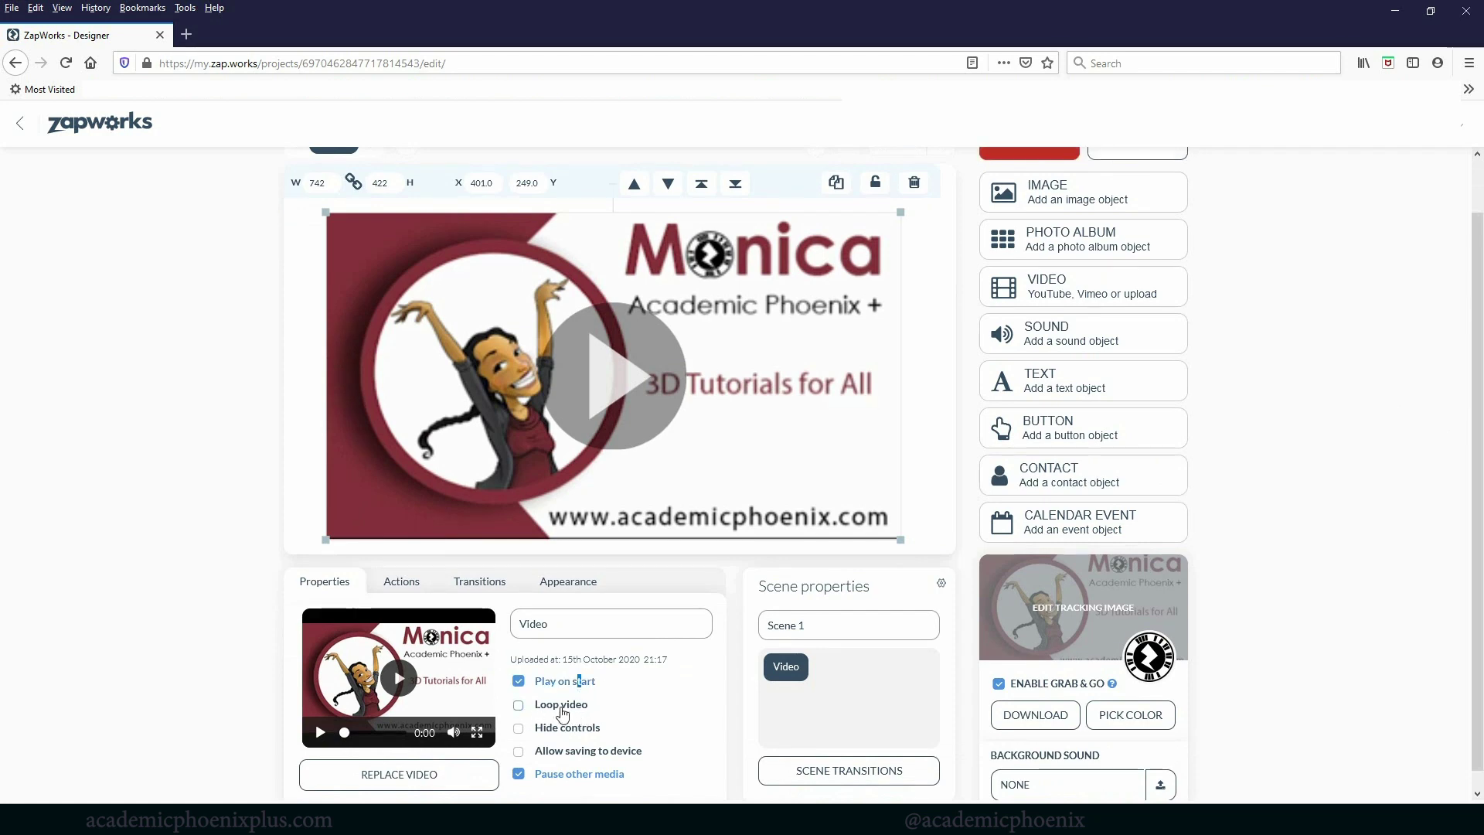
left_click(576, 730)
left_click_drag(1473, 445, 1465, 383)
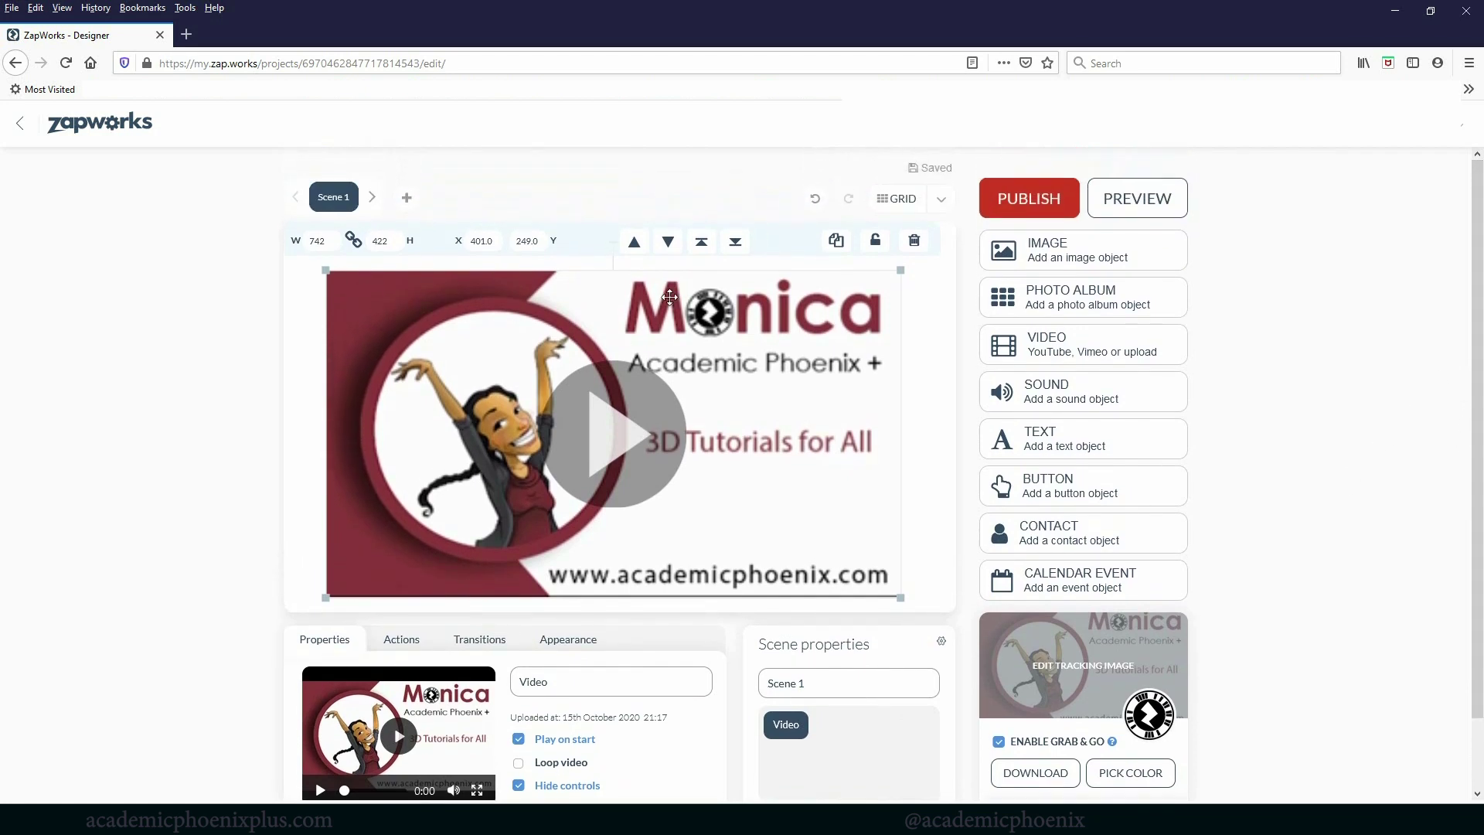
Add Scene 2 and place the monitor, play and envelope icon images in it
left_click(407, 198)
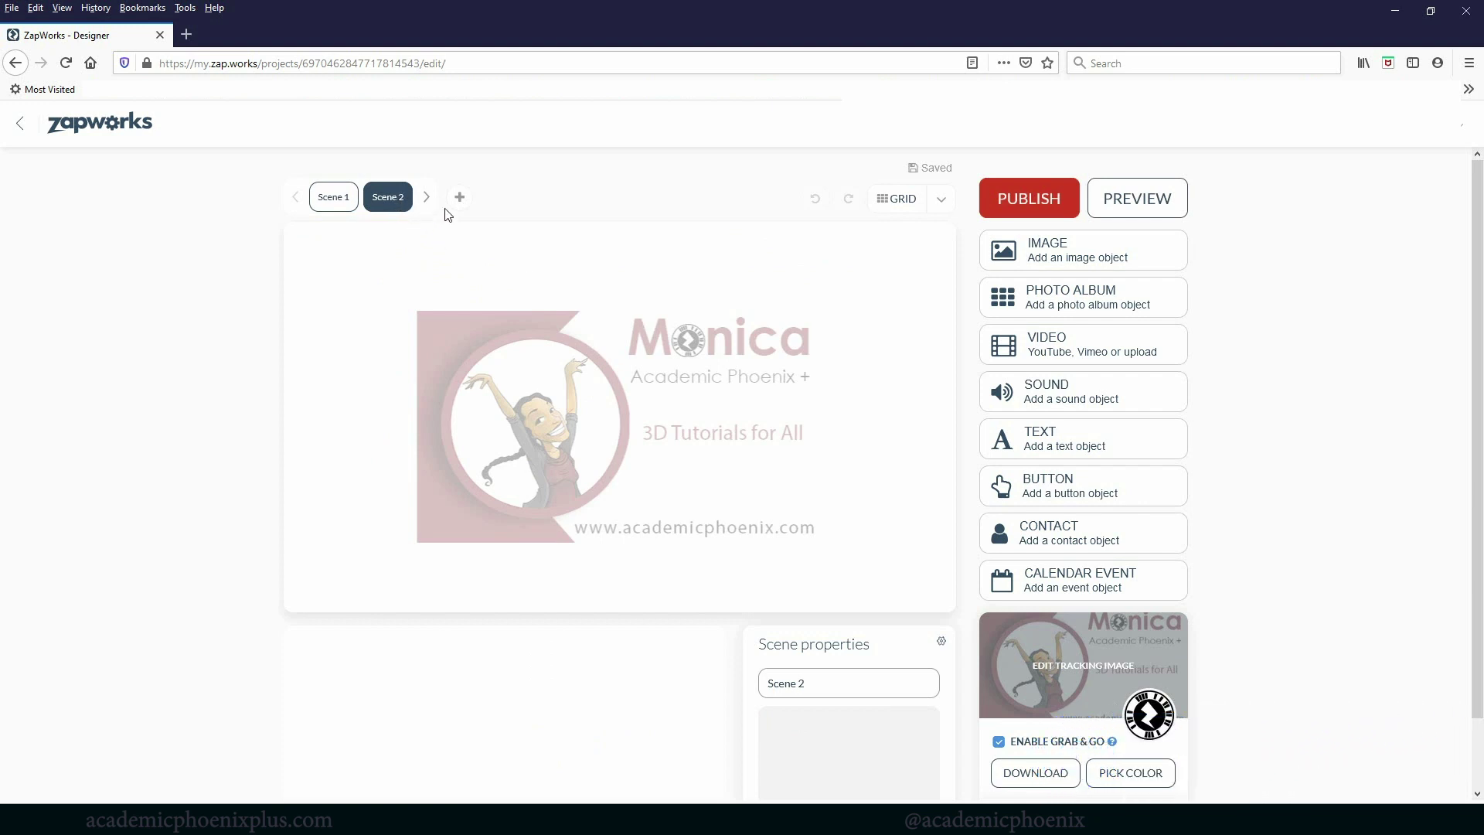
left_click(1075, 250)
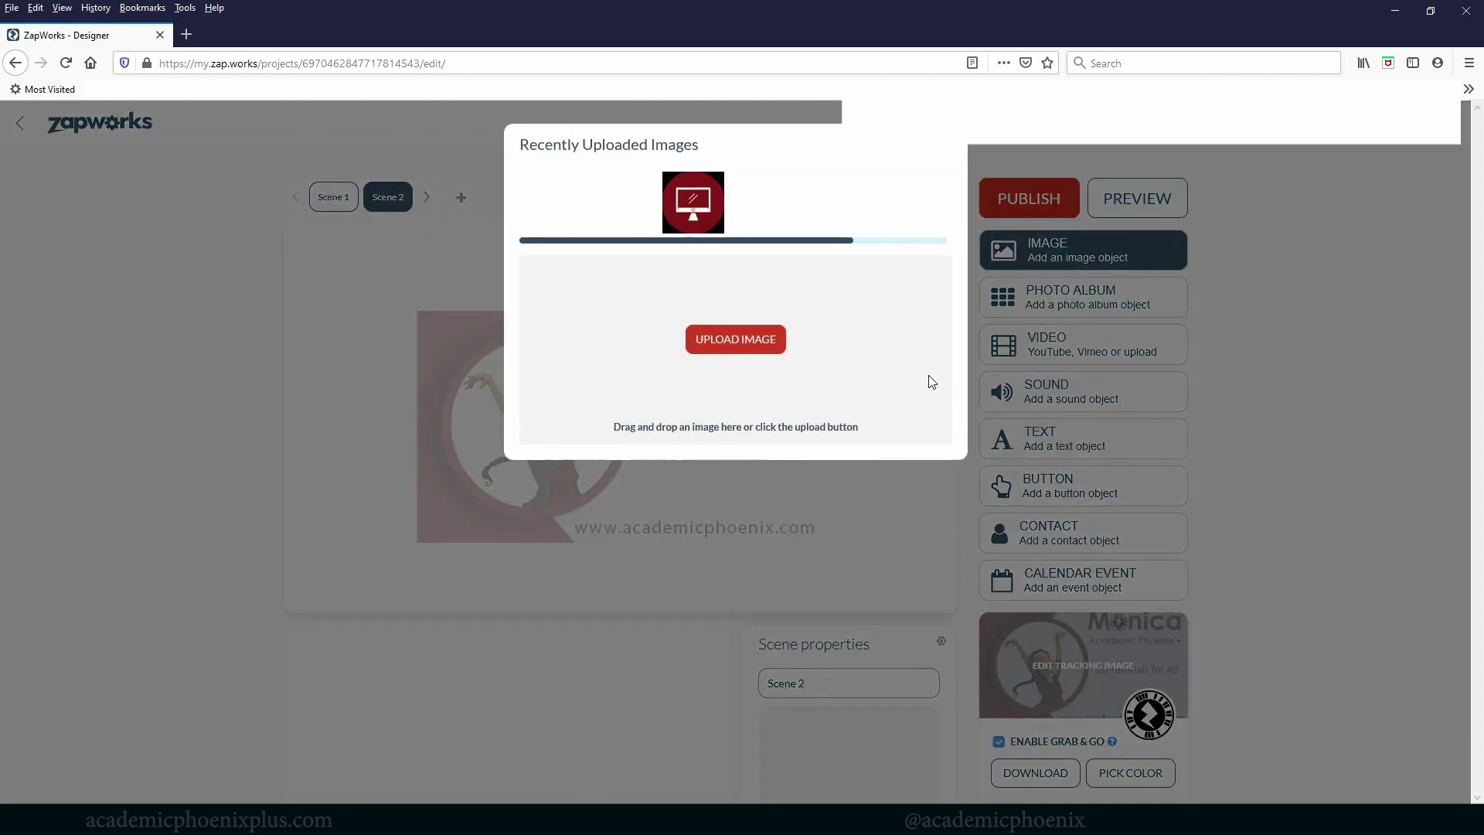
left_click(697, 215)
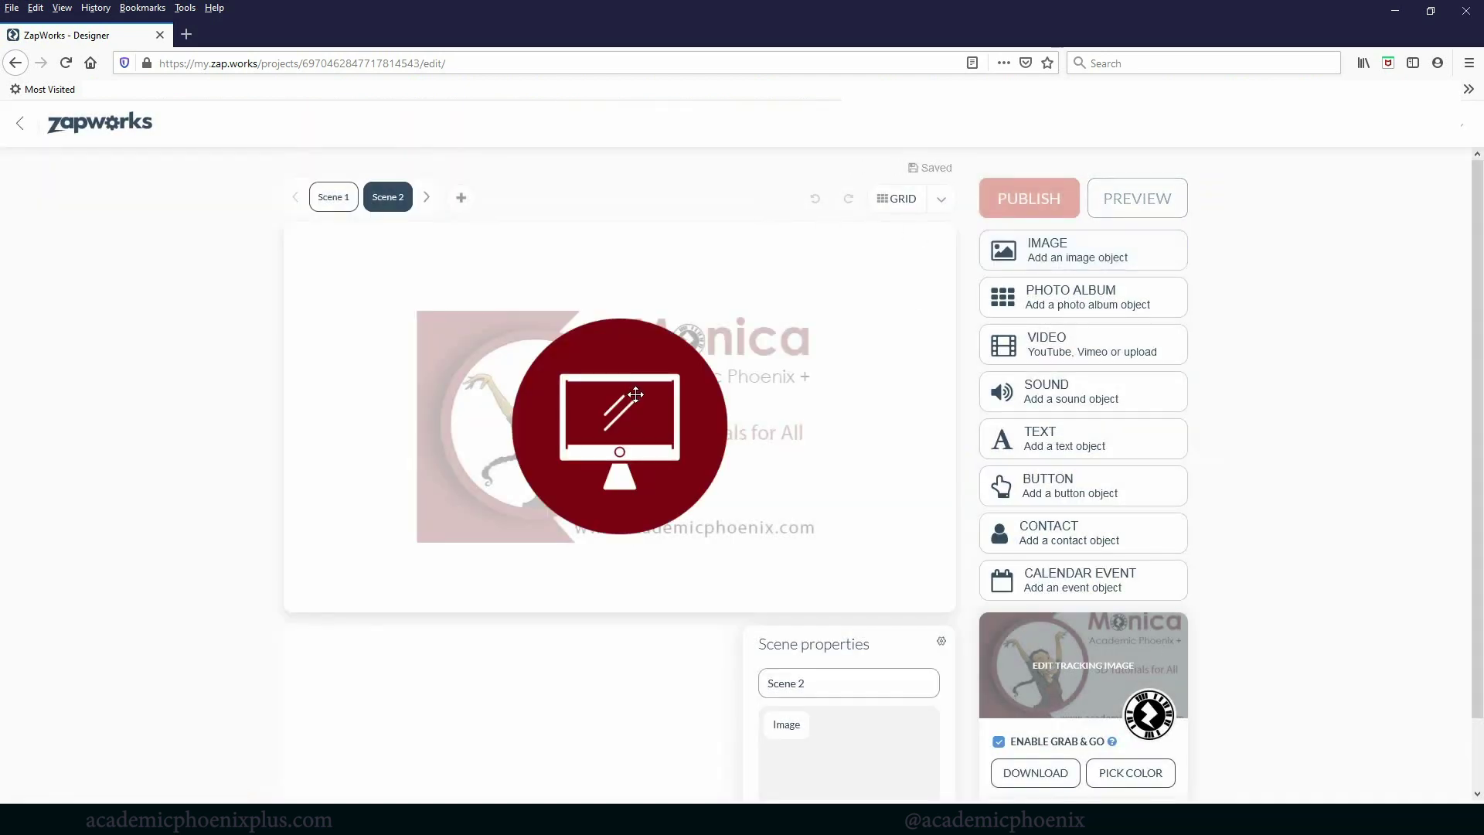
left_click(1071, 256)
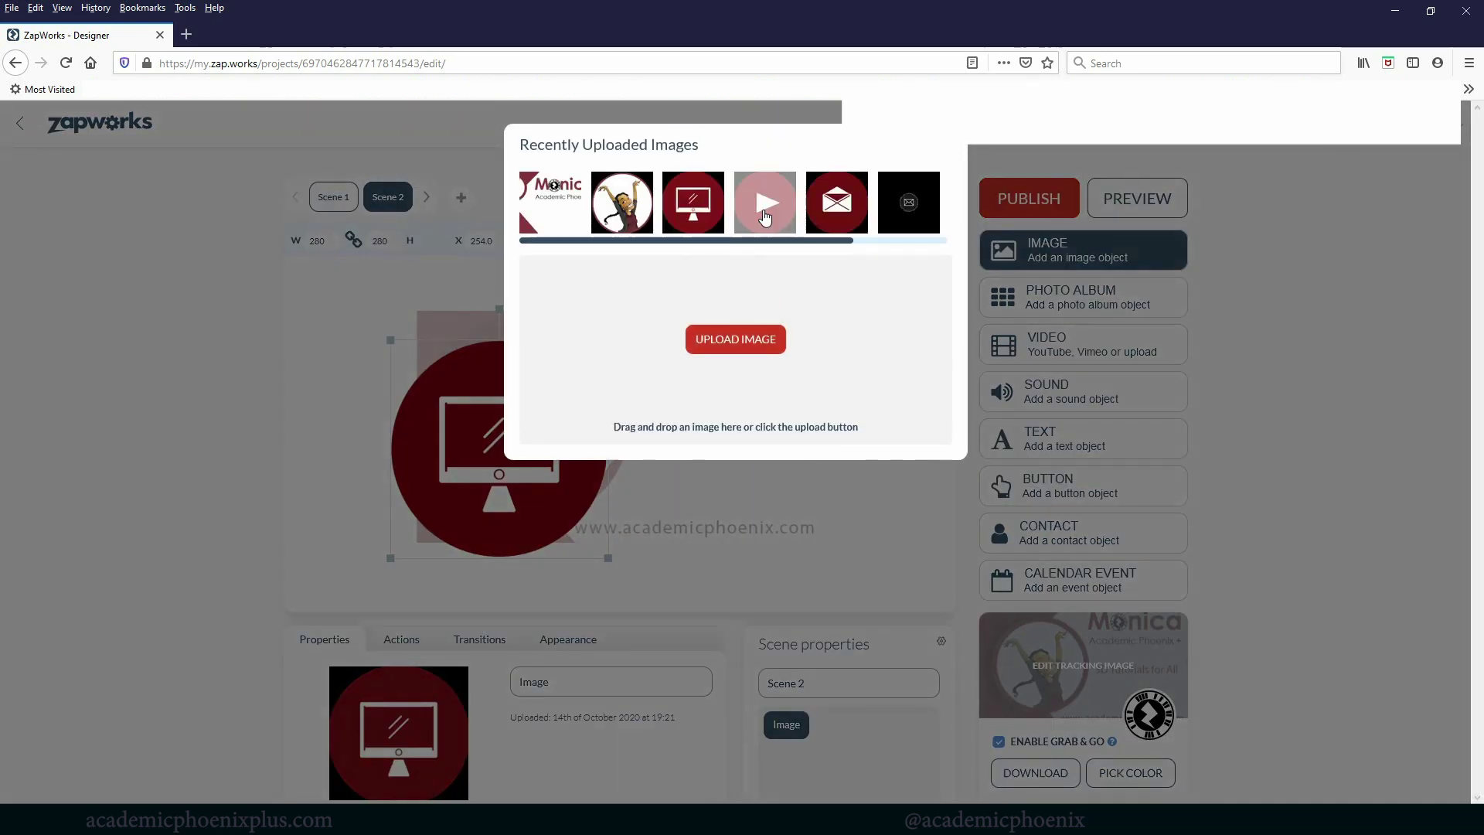
left_click(766, 203)
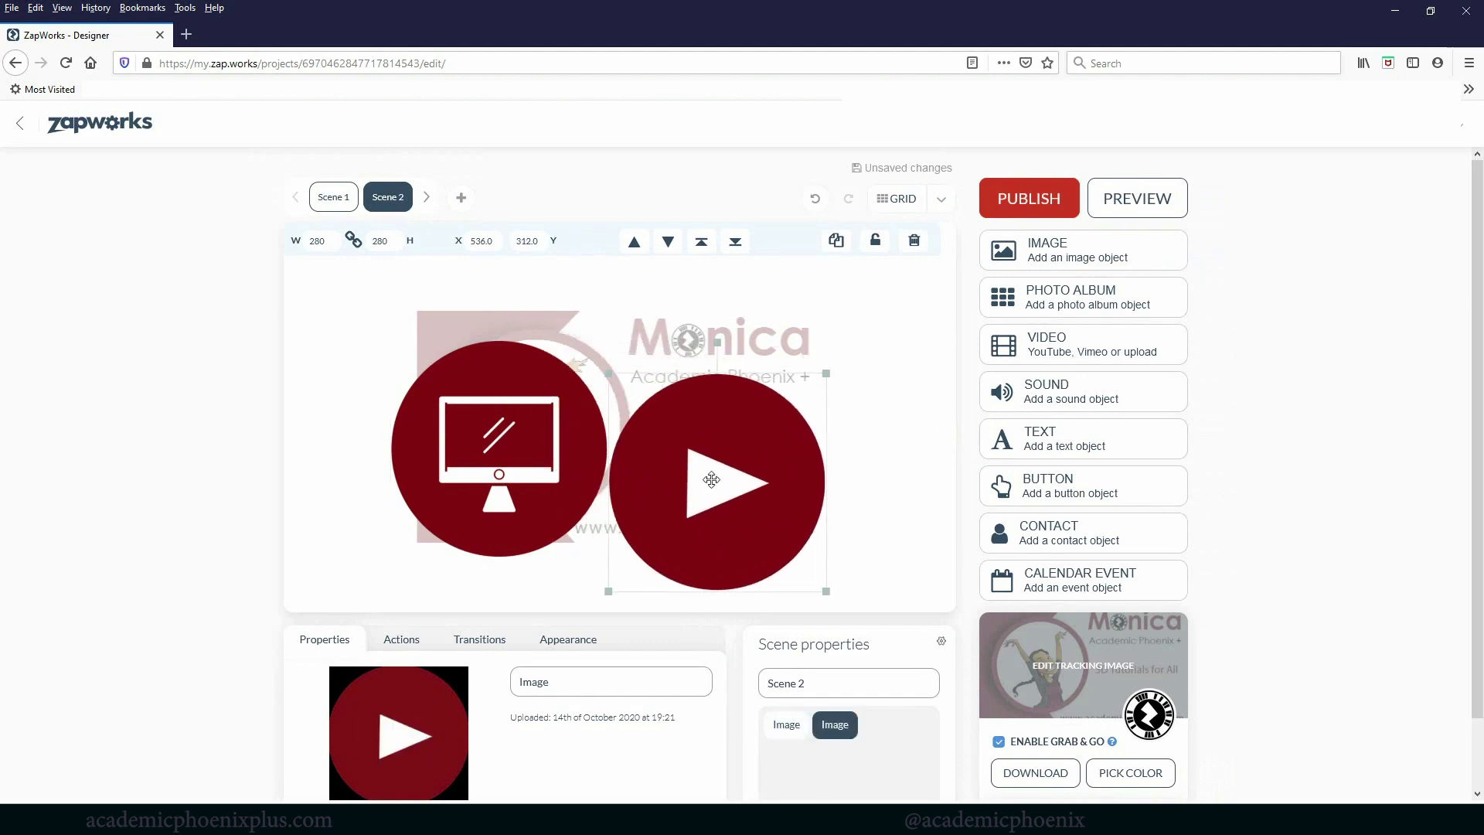
left_click(1074, 251)
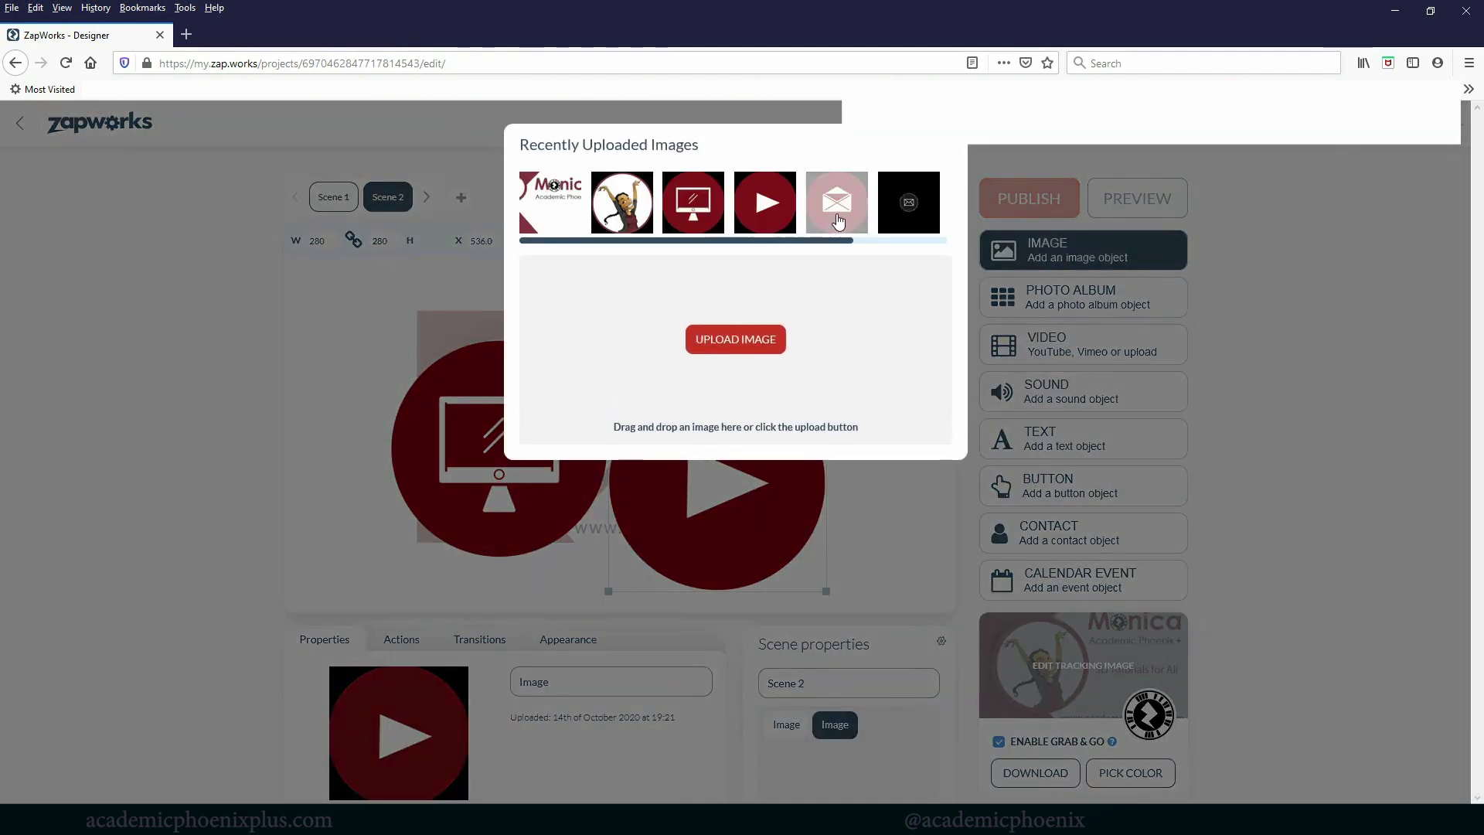
left_click(821, 225)
Arrange the monitor, play and envelope icons side by side in a row
left_click_drag(627, 424, 825, 416)
left_click_drag(530, 455, 458, 478)
left_click_drag(678, 501, 595, 506)
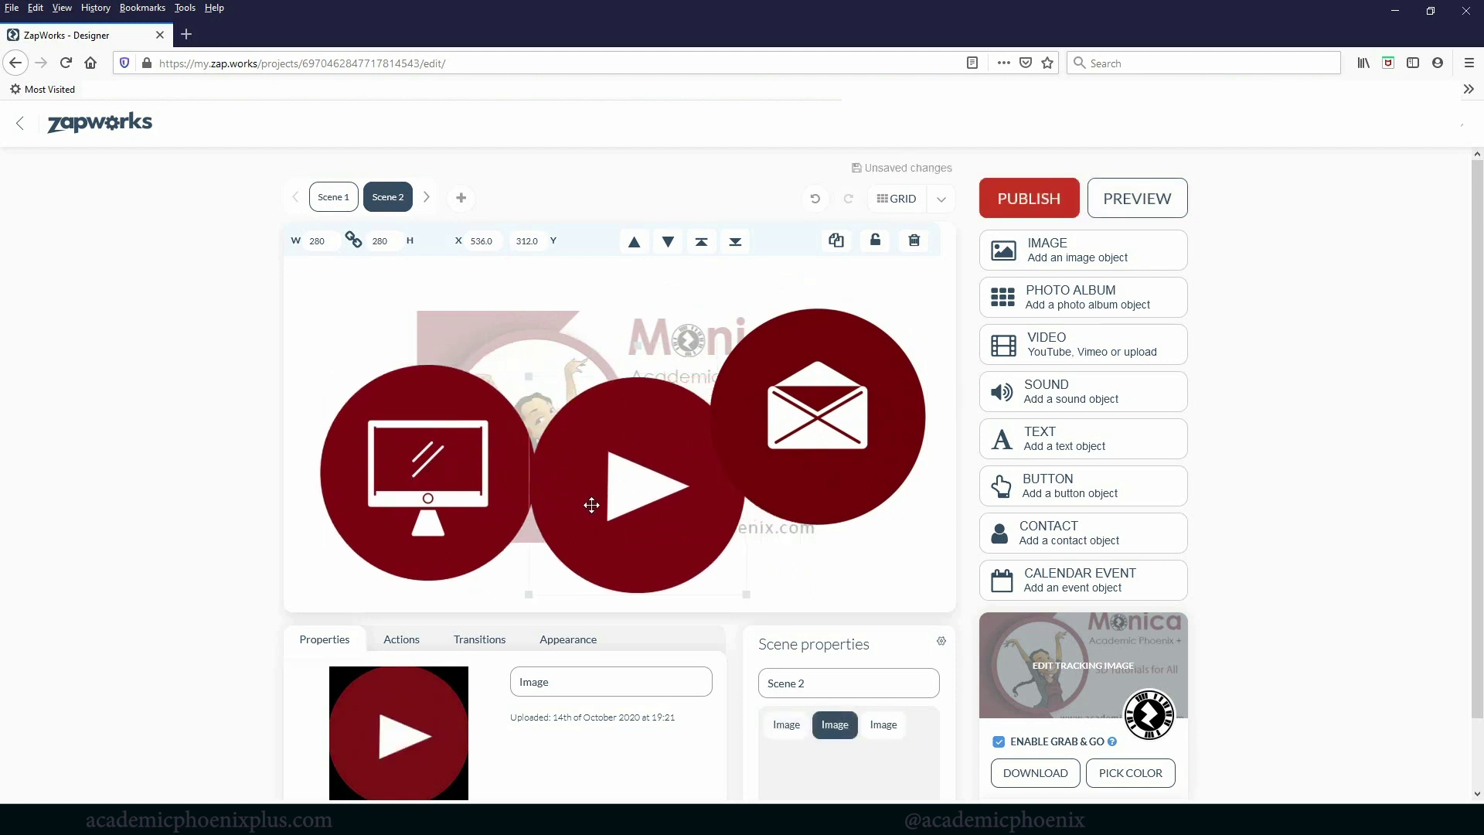
left_click_drag(807, 455, 821, 507)
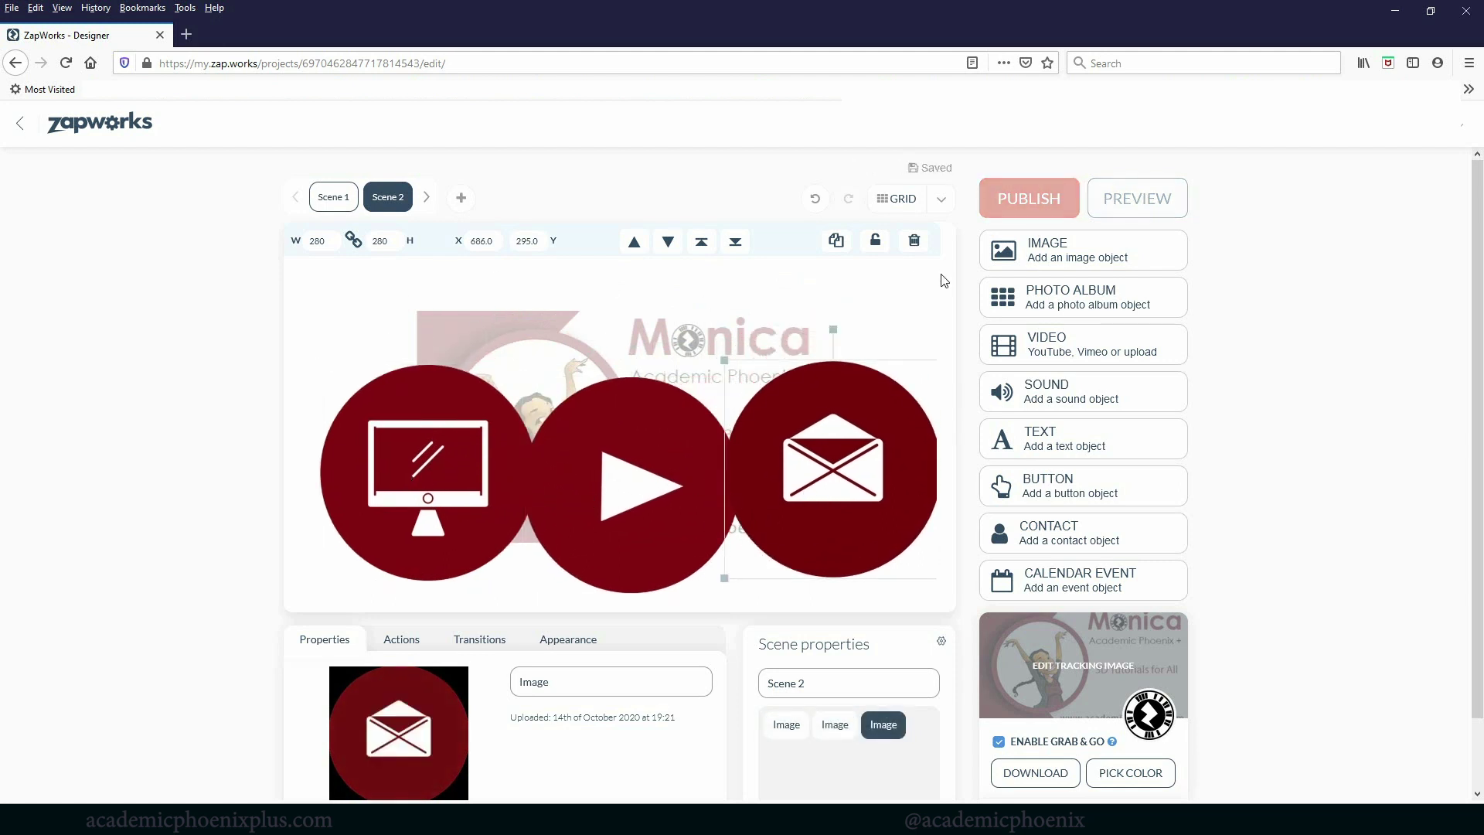
key("alt+Tab")
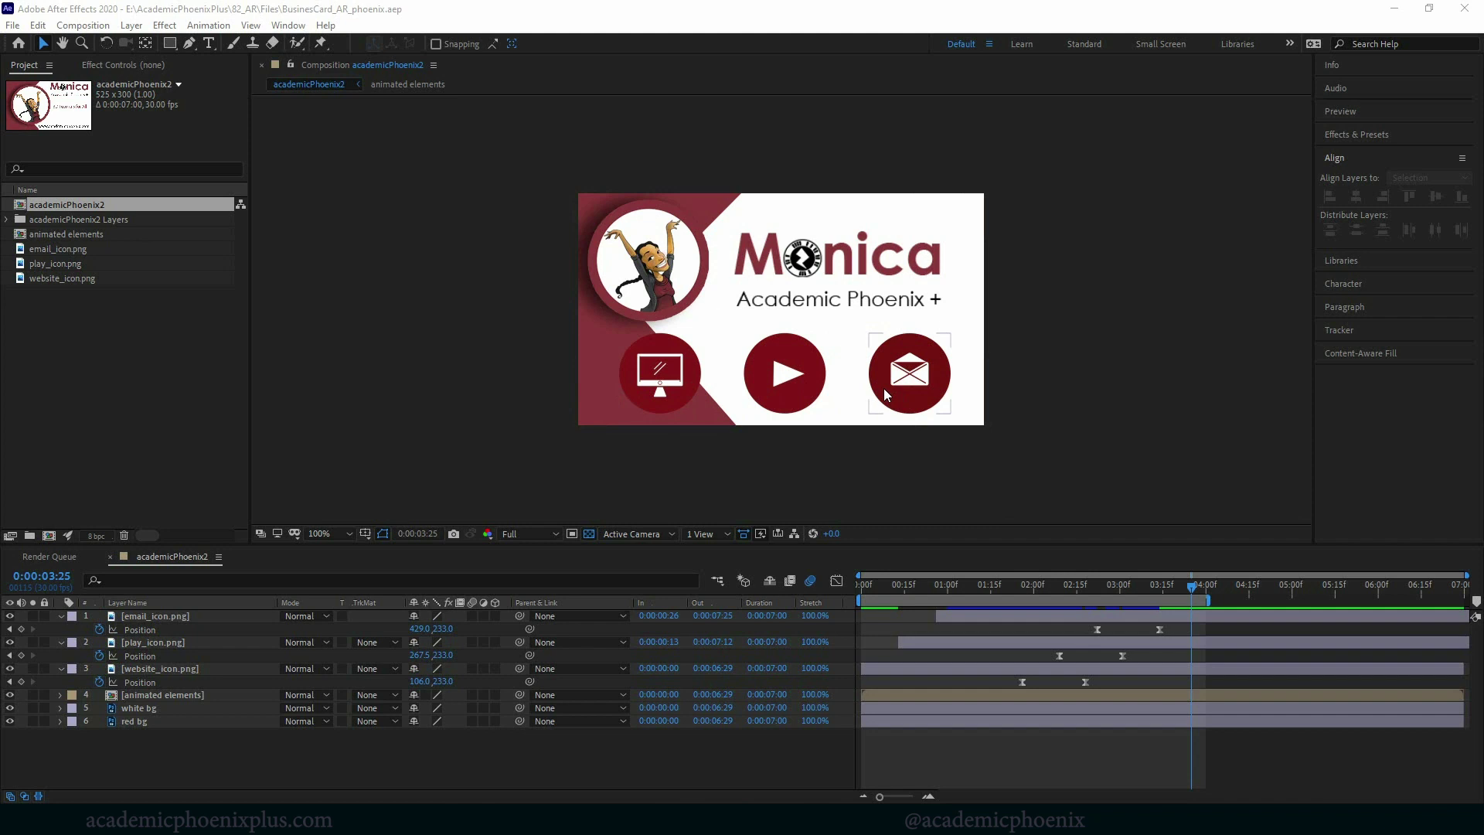
Hide the icon layers and render the current frame to StillImage_AE.psd, overwriting the old file
mouse_move(9, 668)
left_mouse_down()
mouse_move(10, 628)
mouse_move(12, 640)
left_mouse_up()
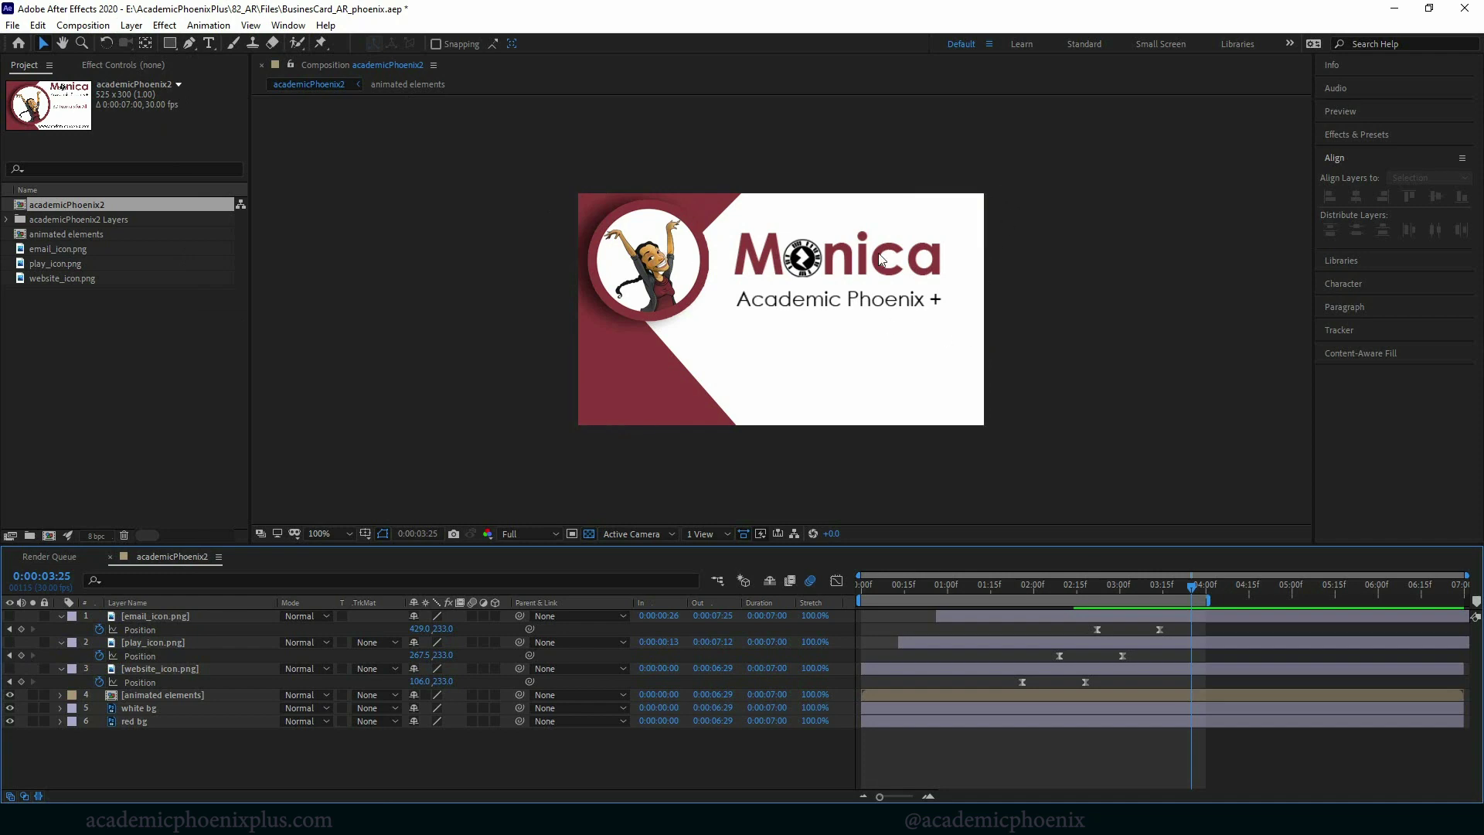
left_click(83, 25)
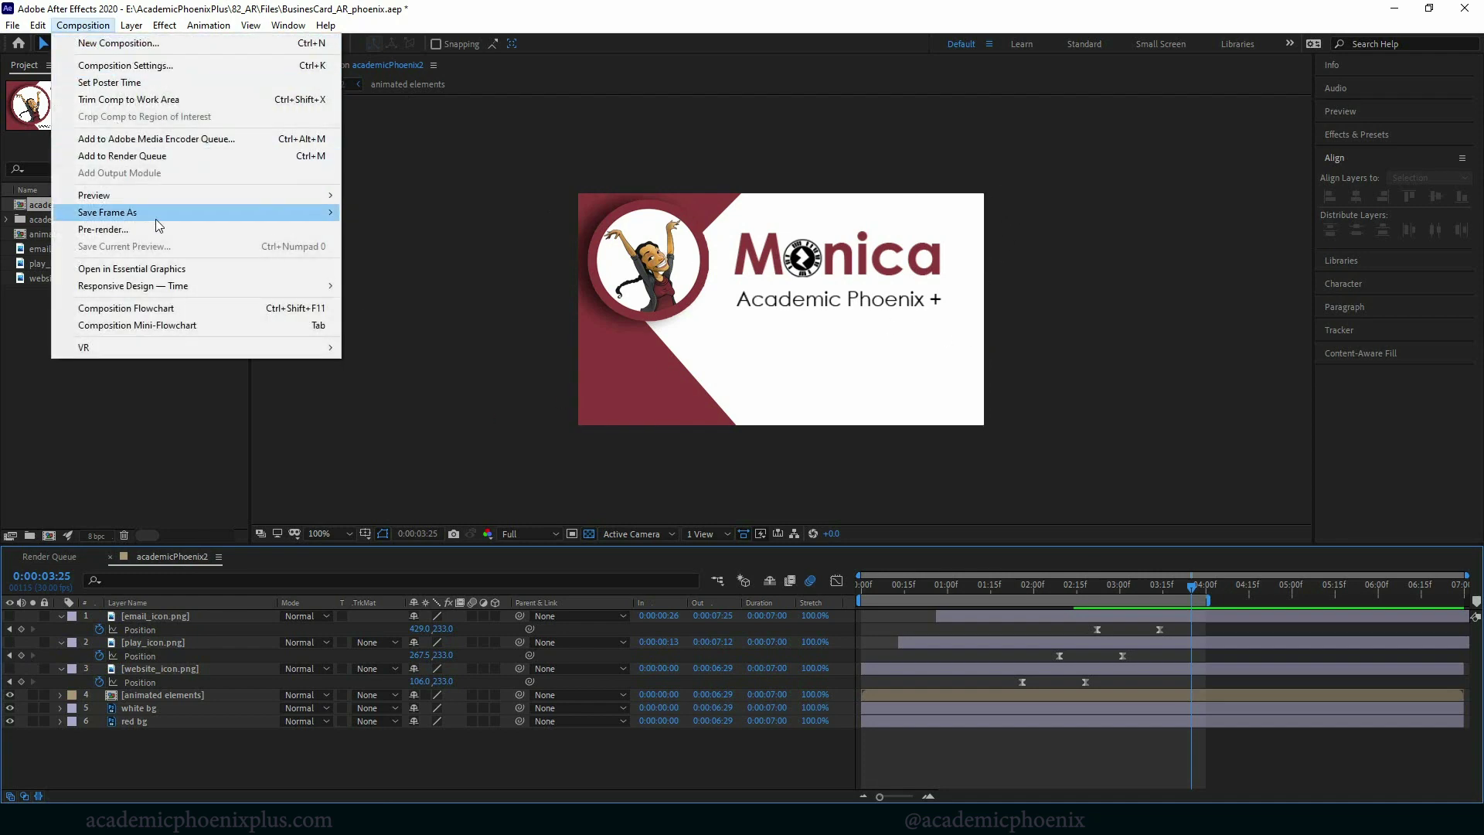
mouse_move(204, 214)
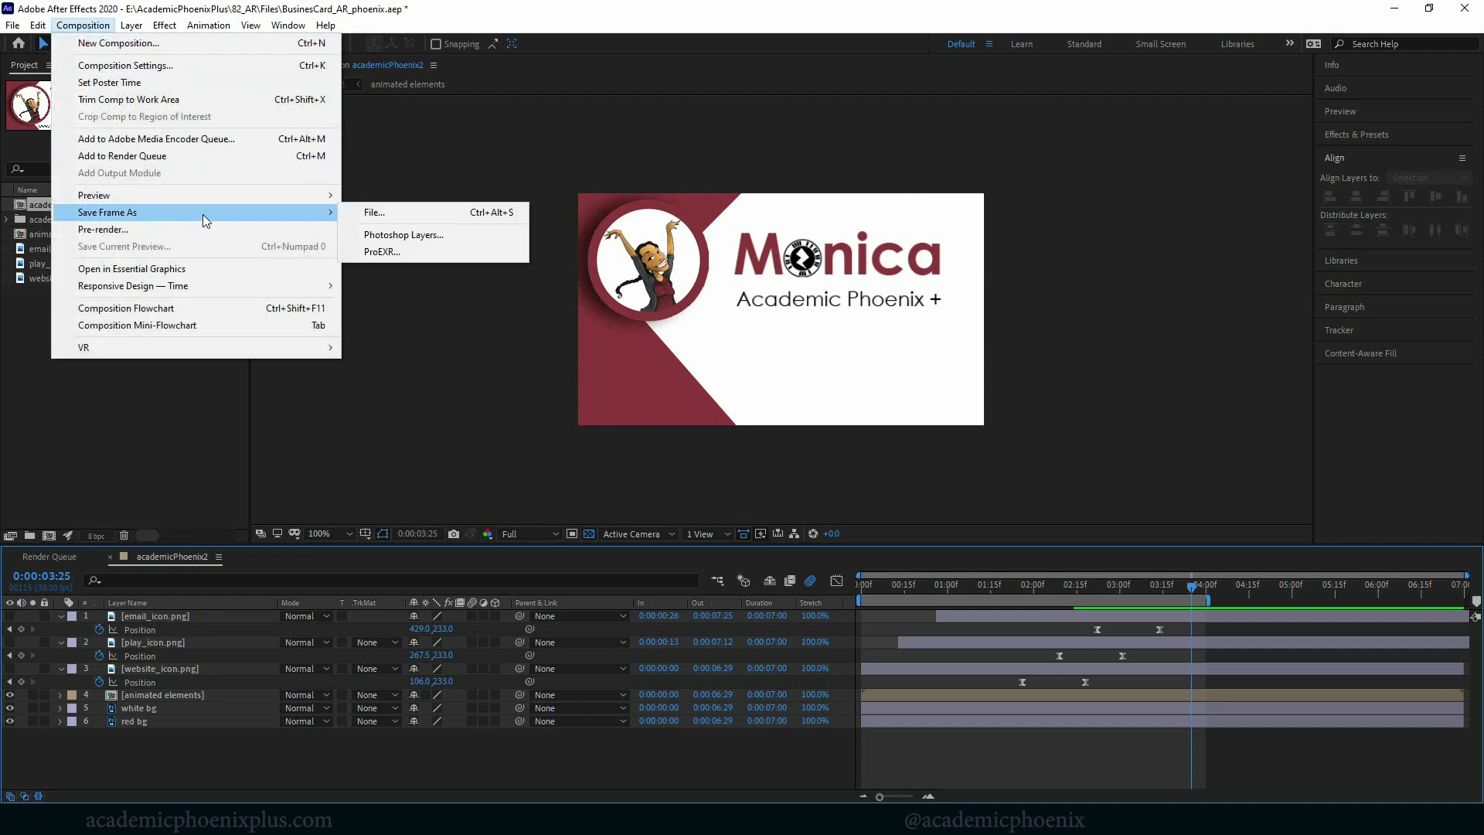
left_click(391, 211)
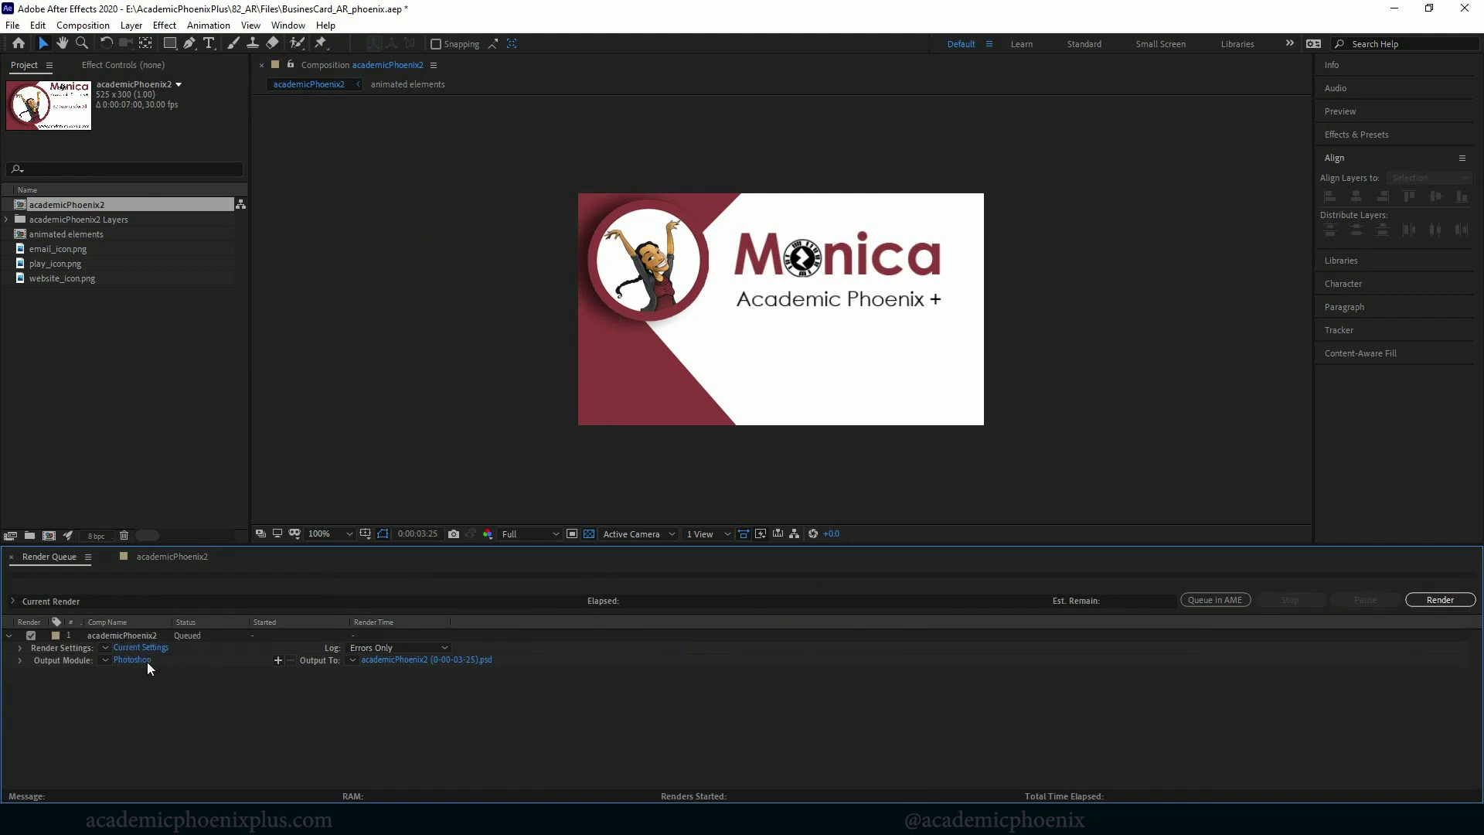
left_click(421, 660)
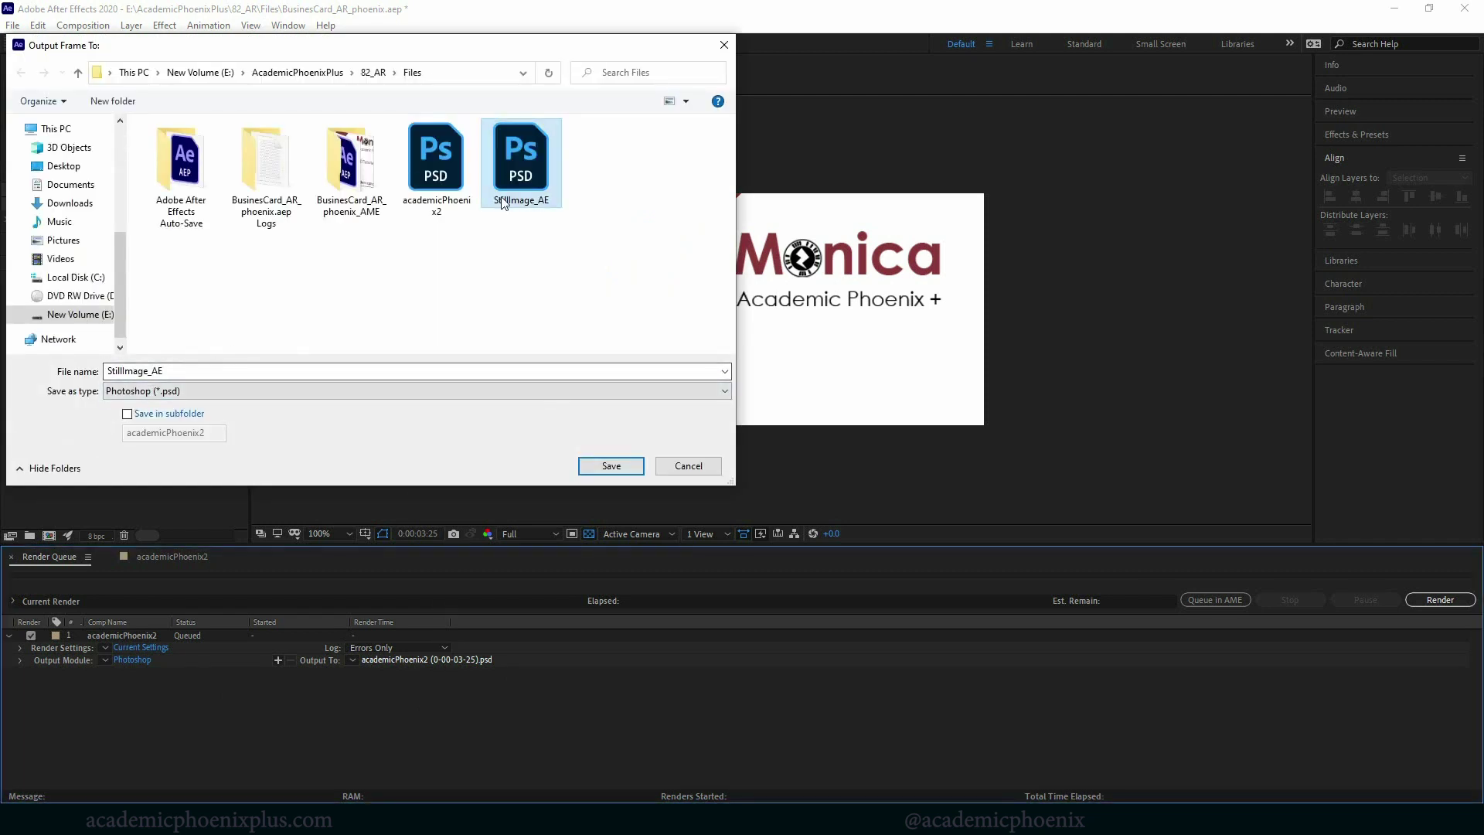
left_click(612, 466)
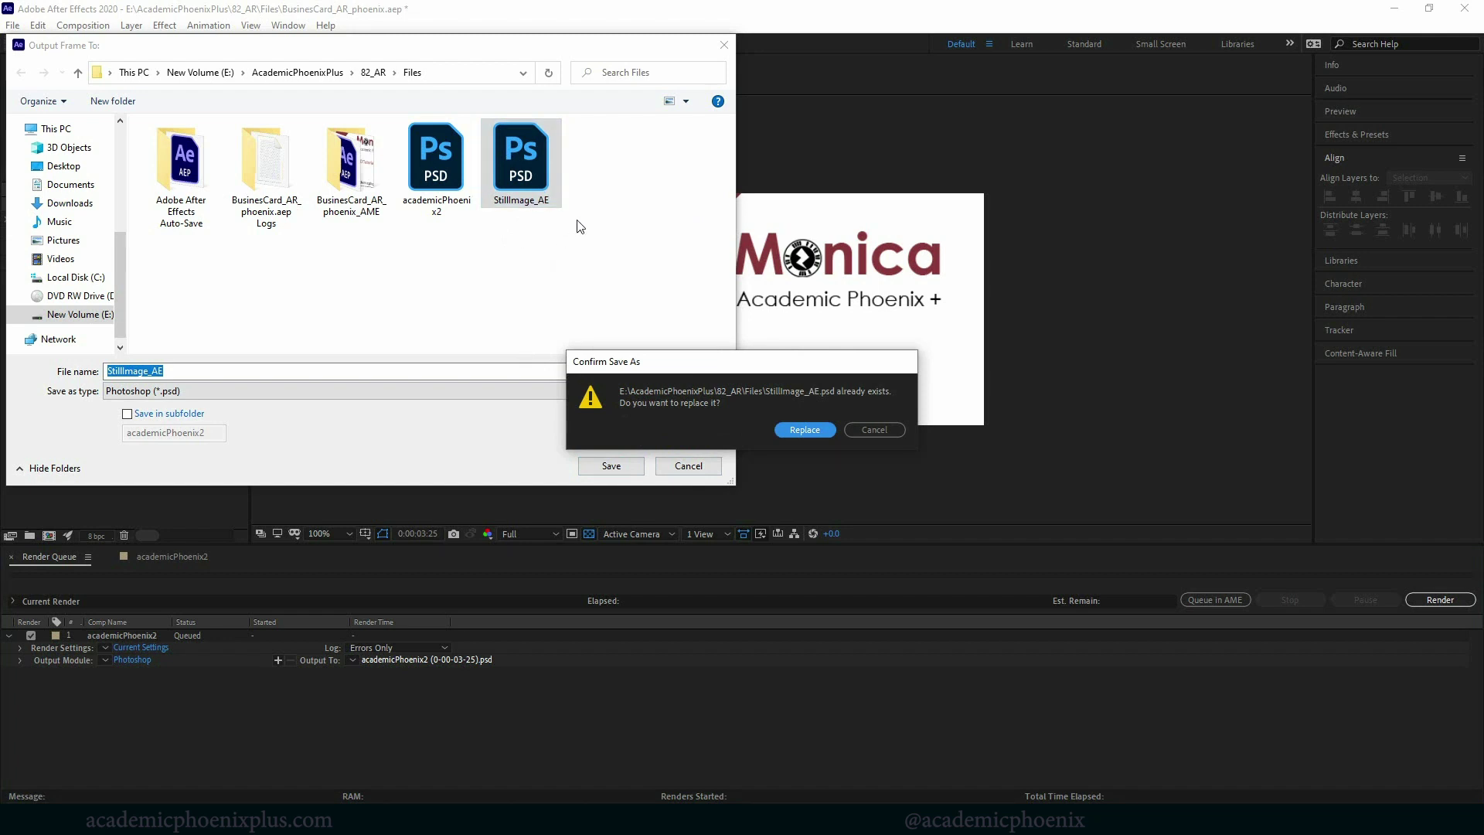
left_click(825, 430)
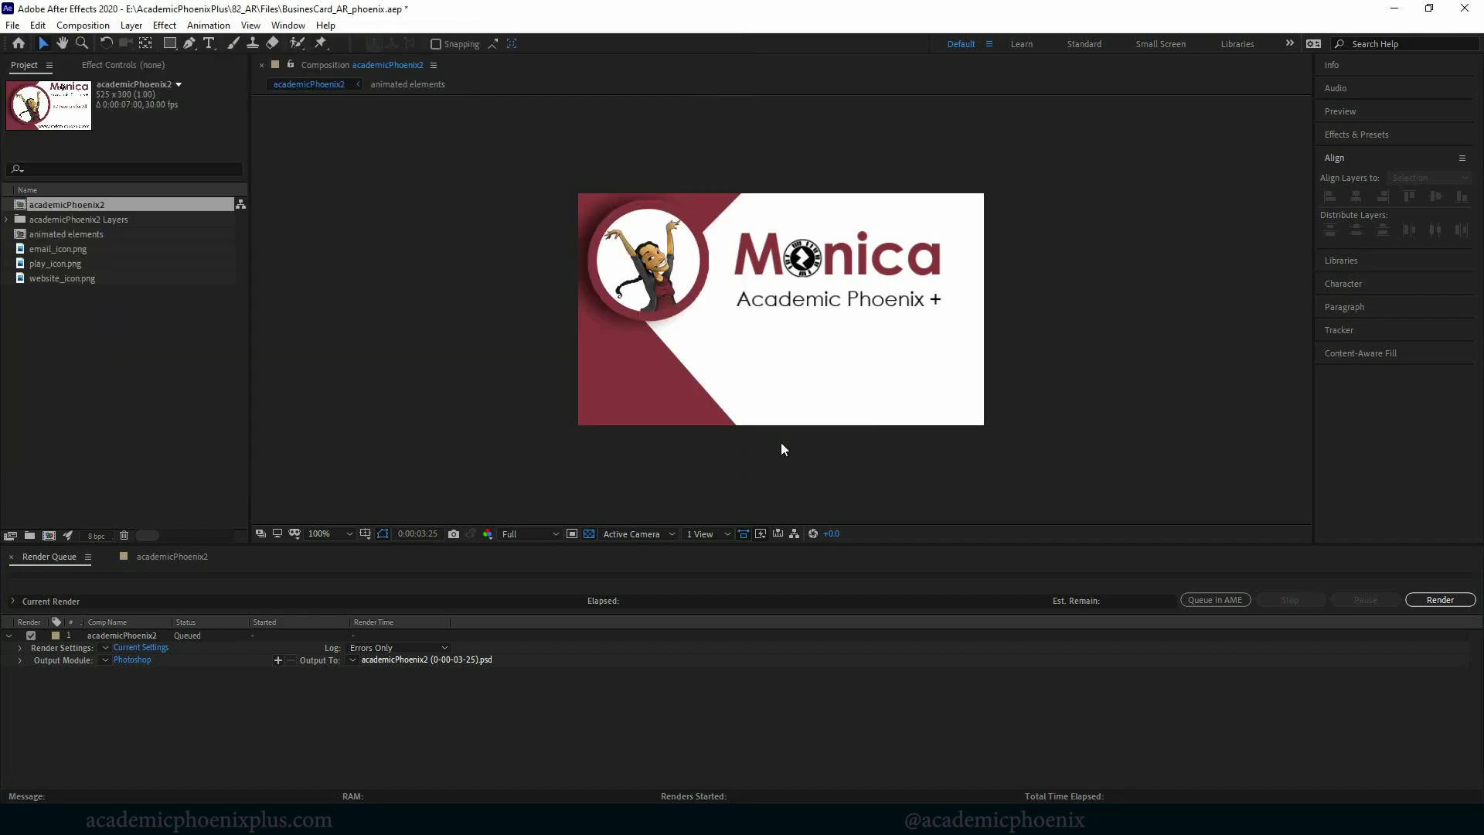
left_click(1440, 600)
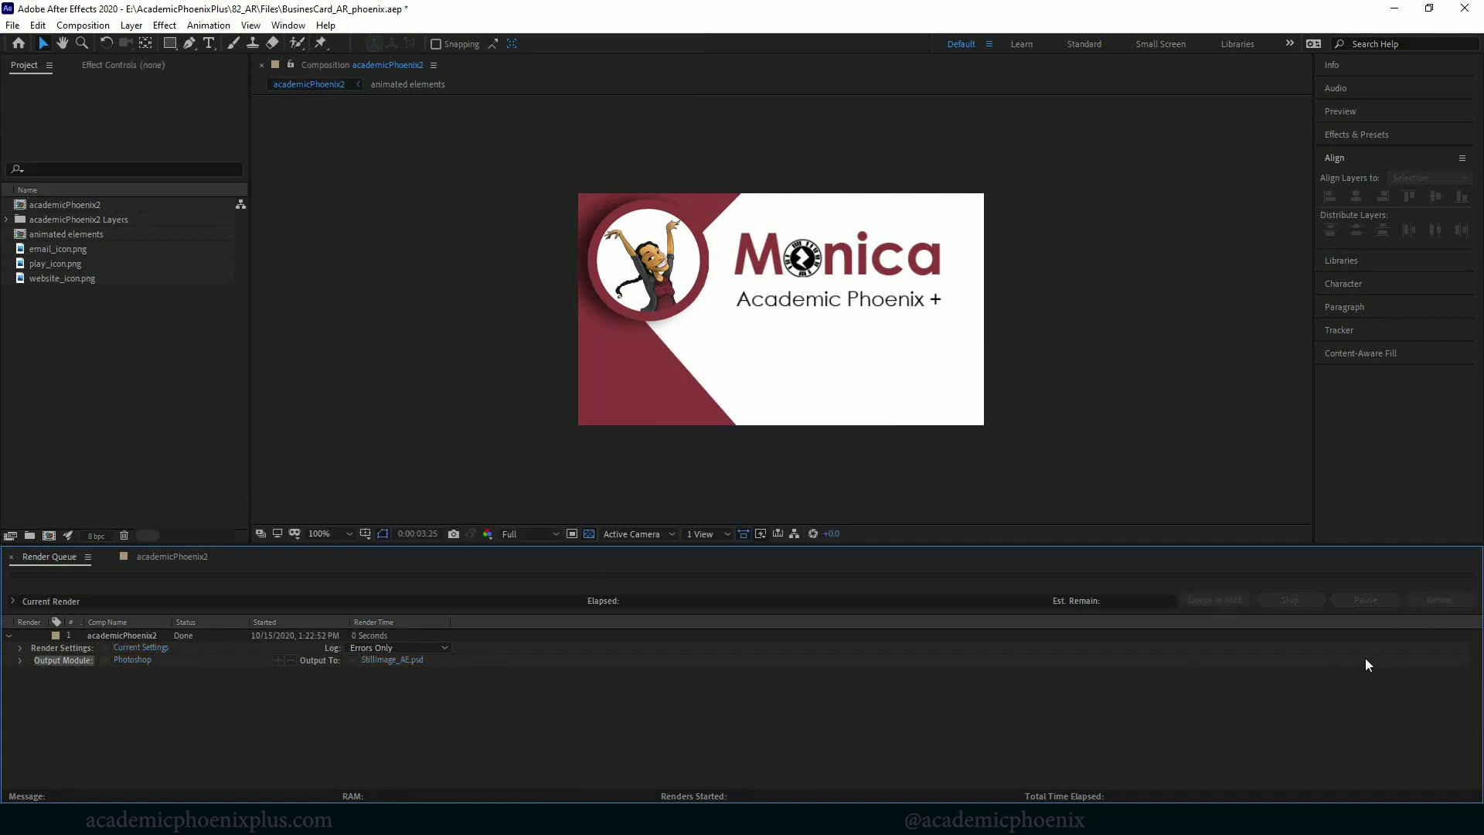
Select the rendered StillImage_AE.psd in the Files folder to open it in Photoshop
mouse_move(325, 819)
left_click(325, 743)
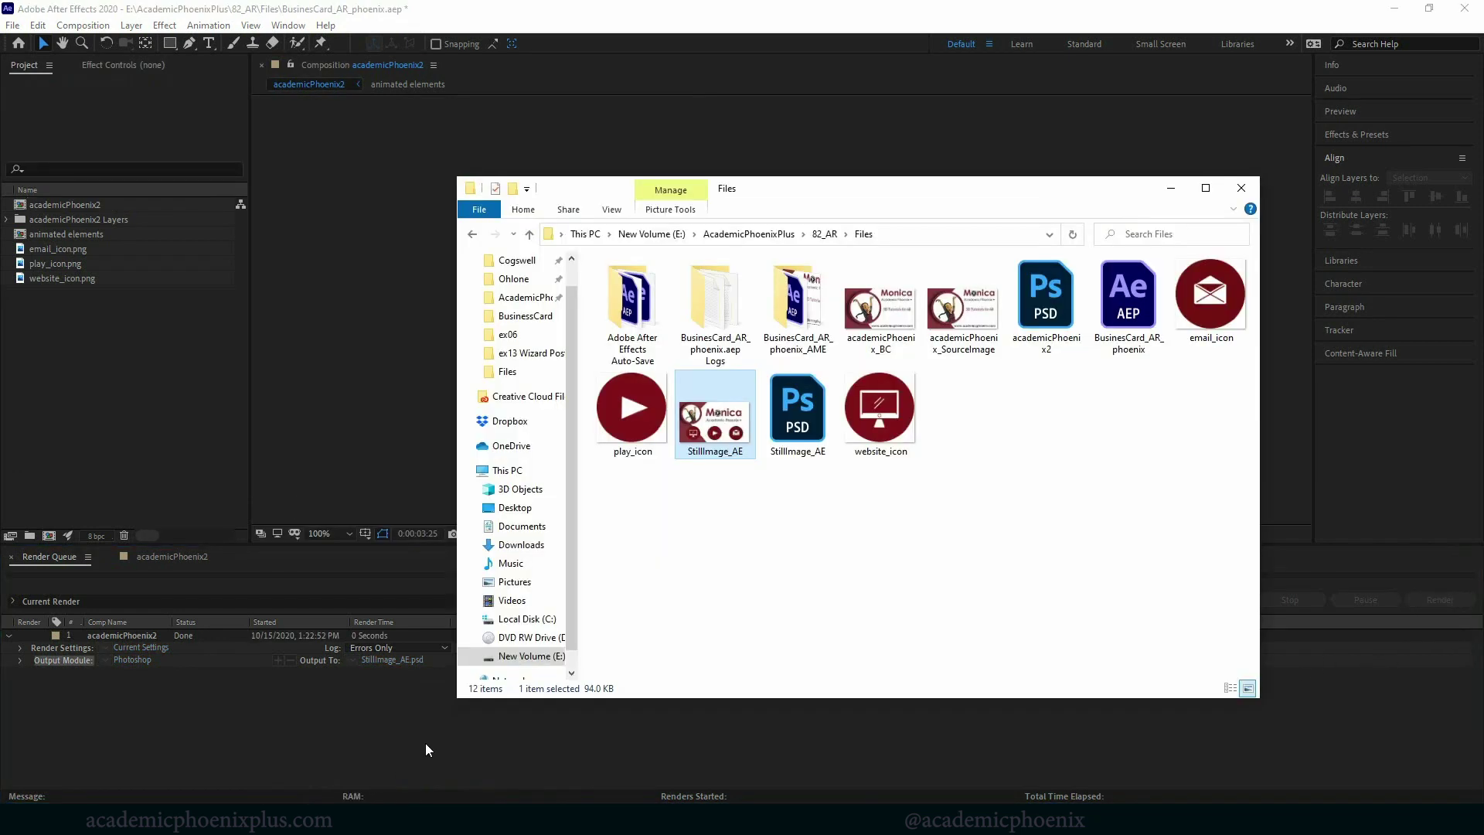
left_click(799, 446)
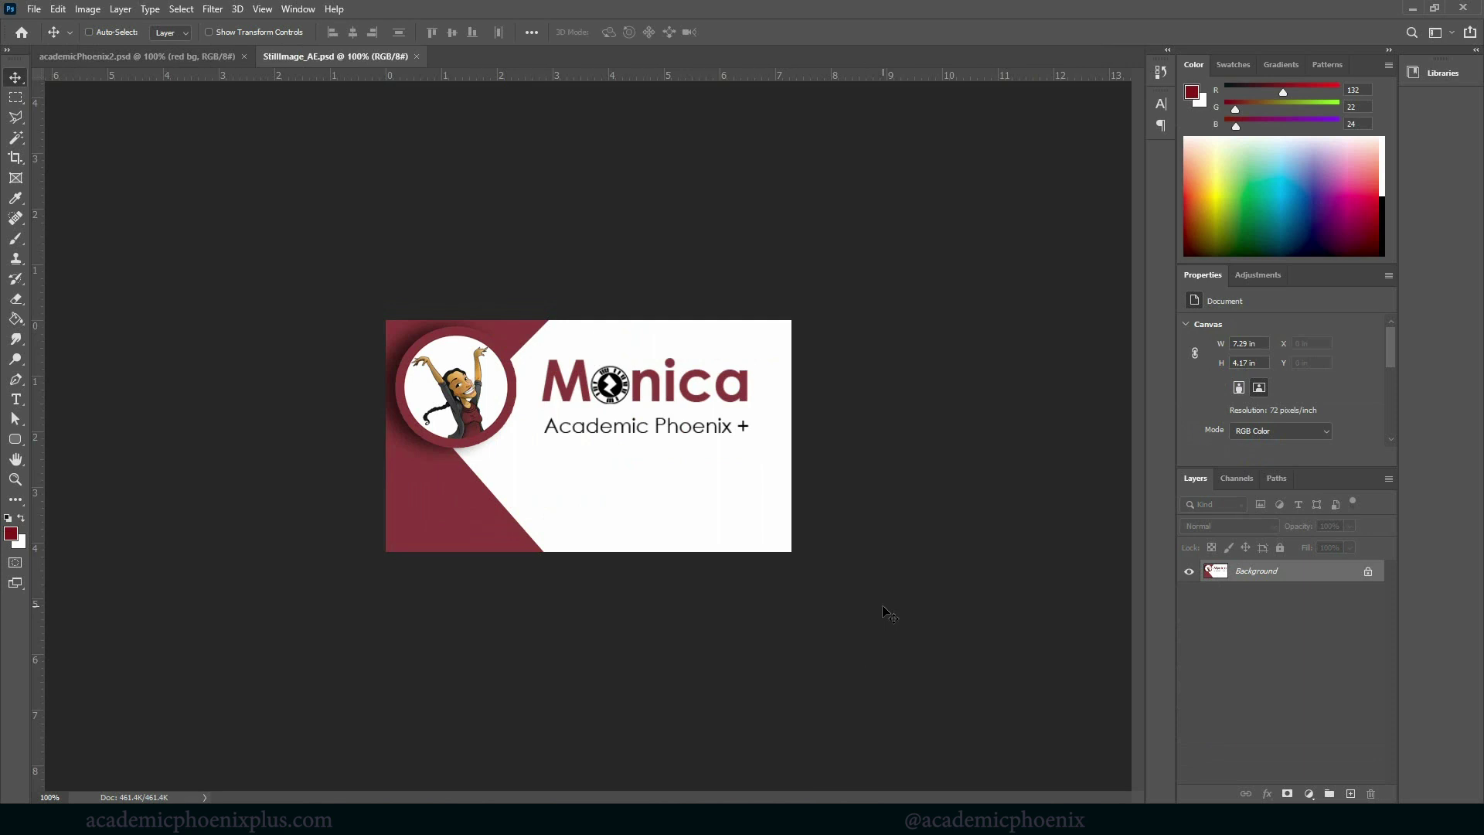
Save StillImage_AE as a Maximum-quality (12) JPEG, replacing the existing file
left_click(34, 9)
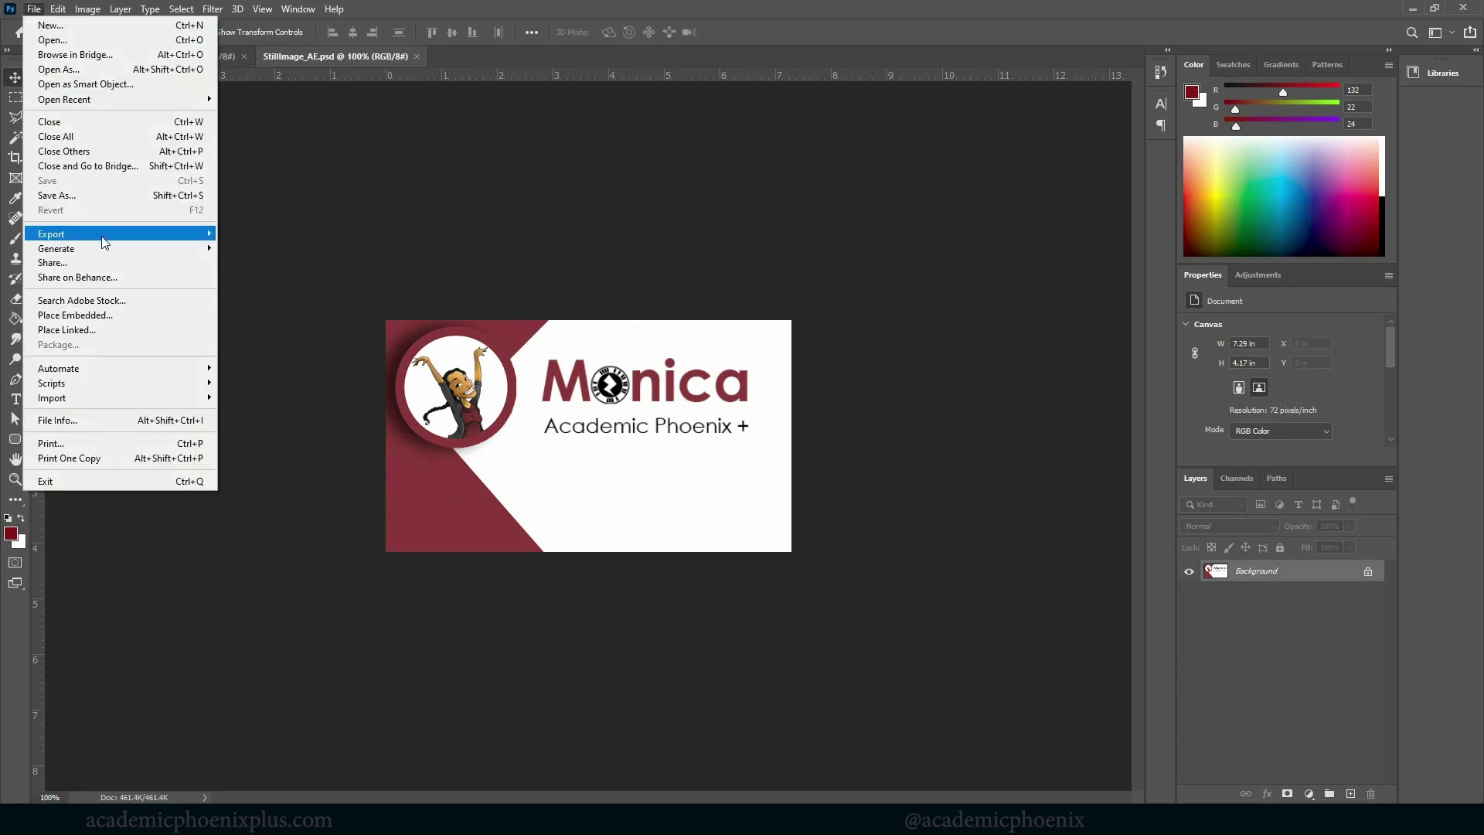
left_click(131, 199)
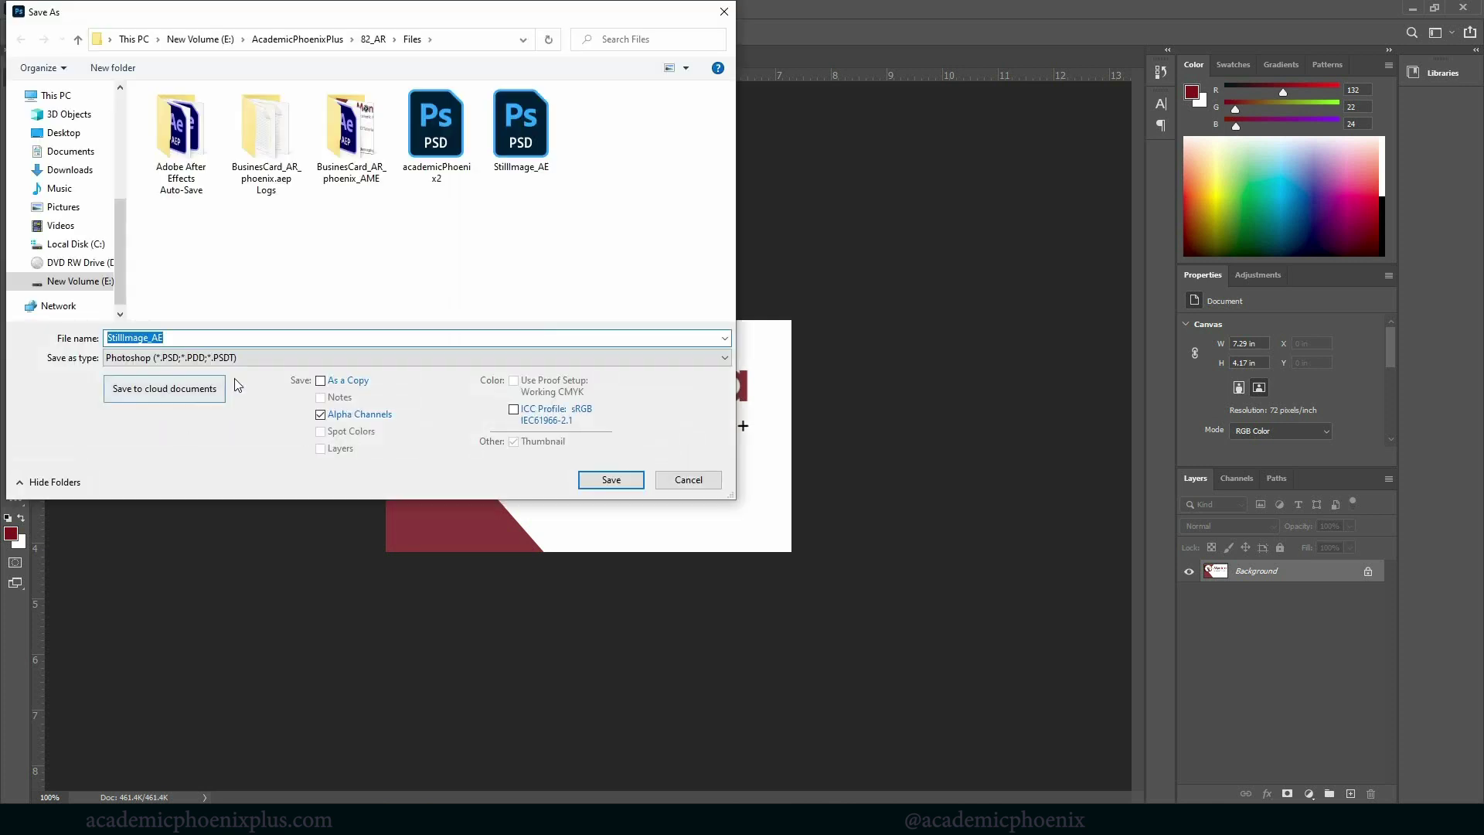
left_click(275, 359)
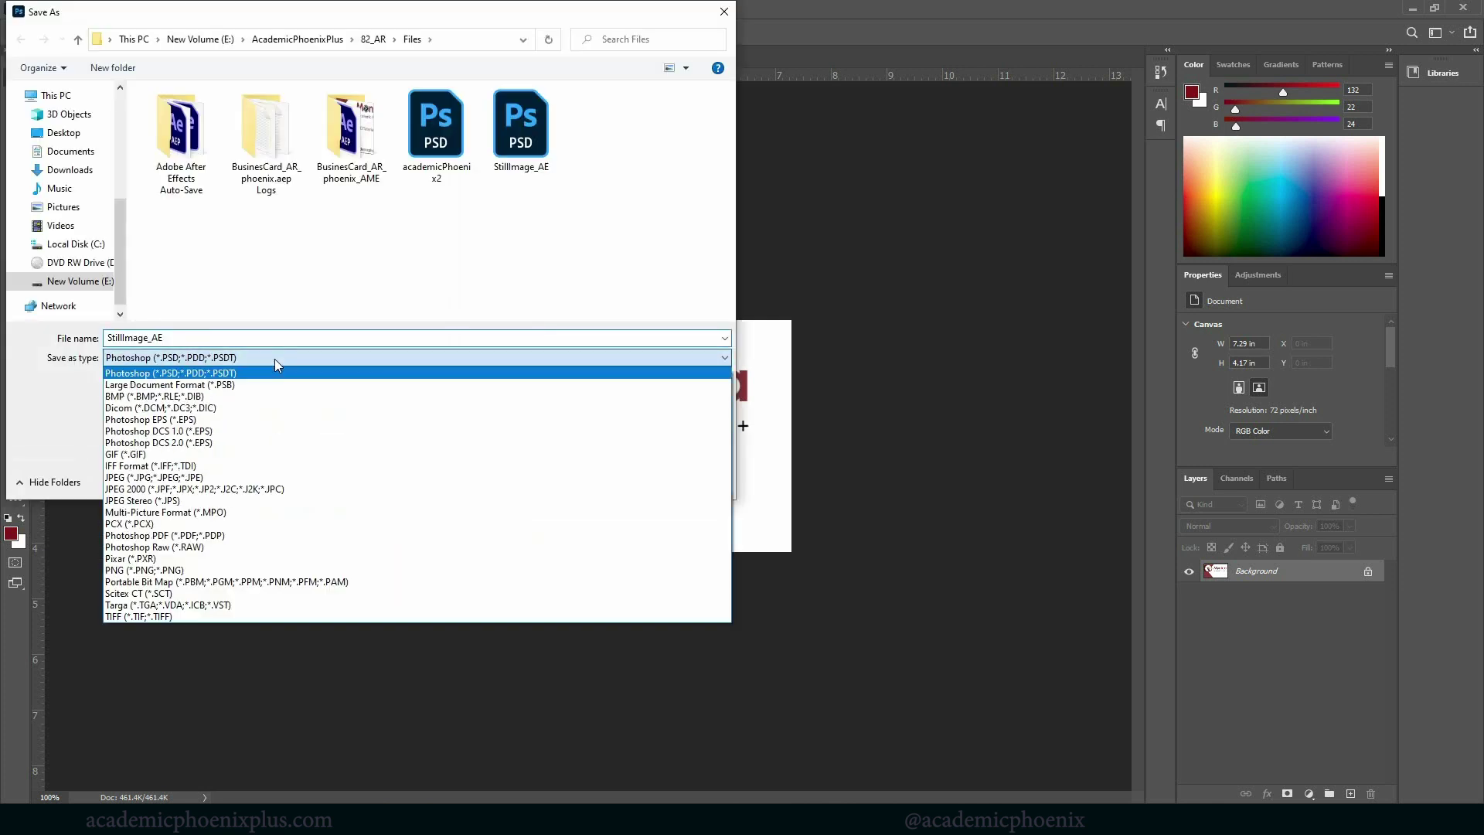
left_click(232, 477)
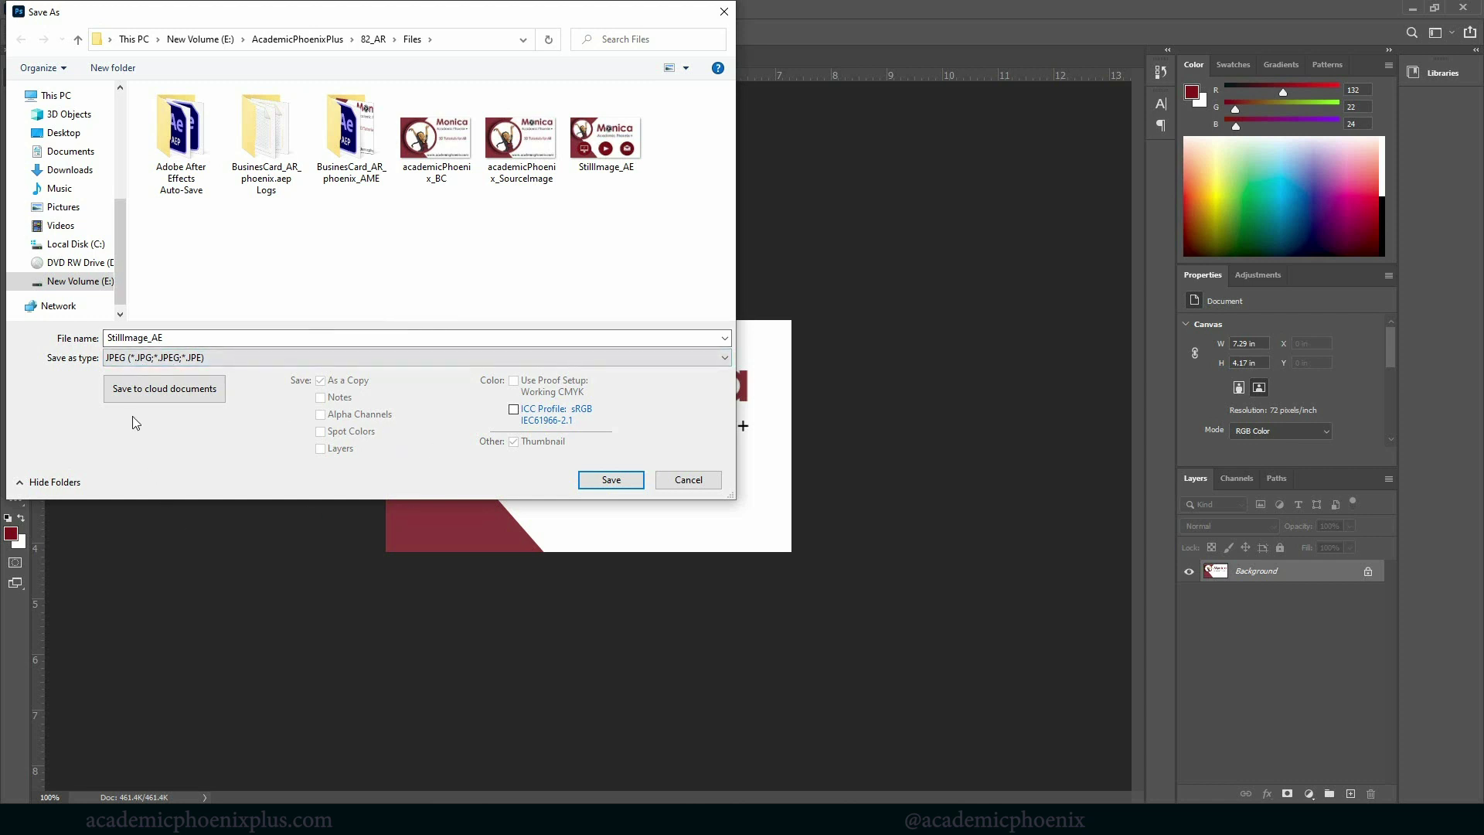
left_click(611, 480)
left_click(779, 410)
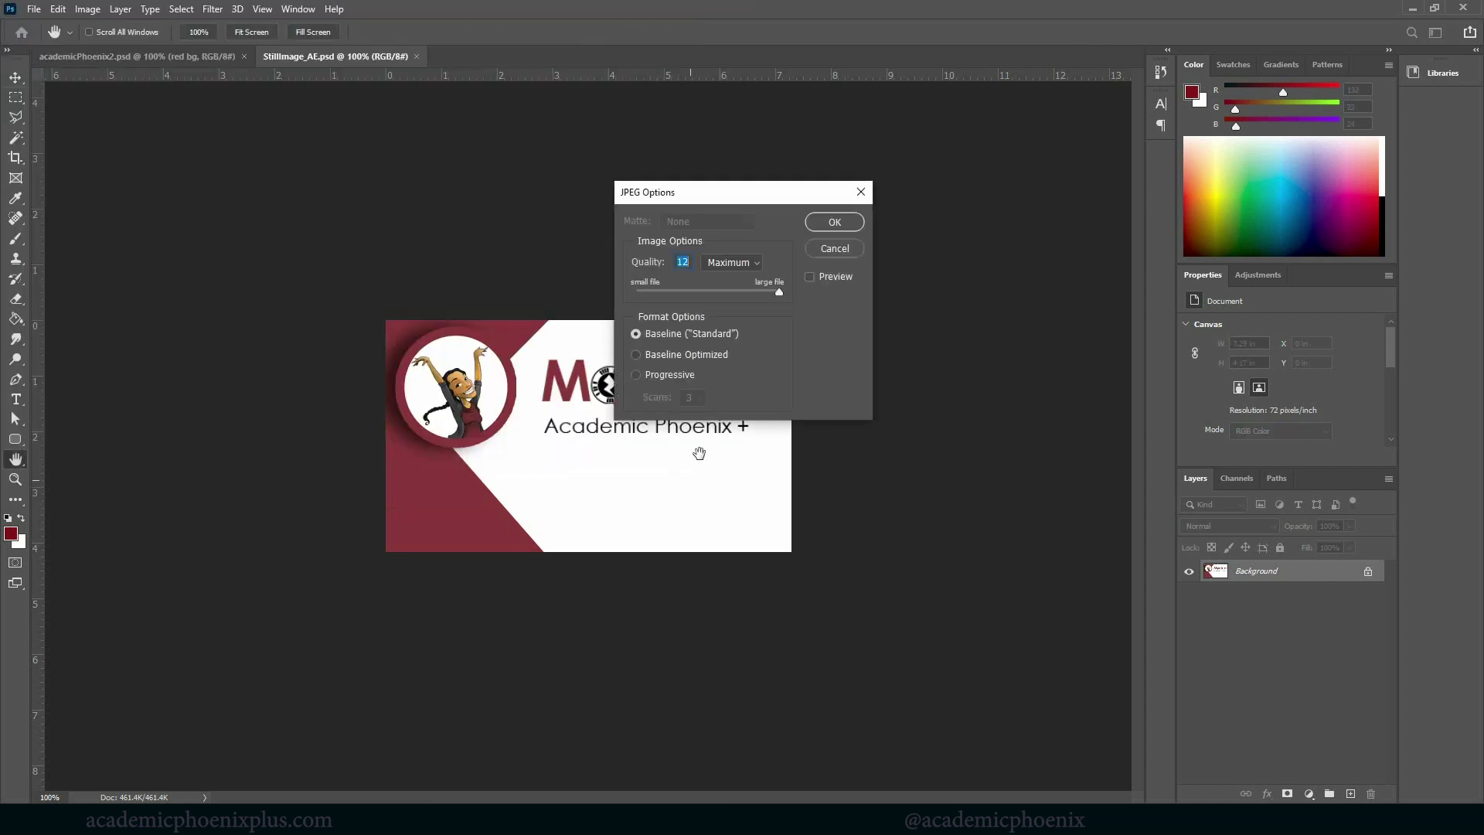
left_click(840, 223)
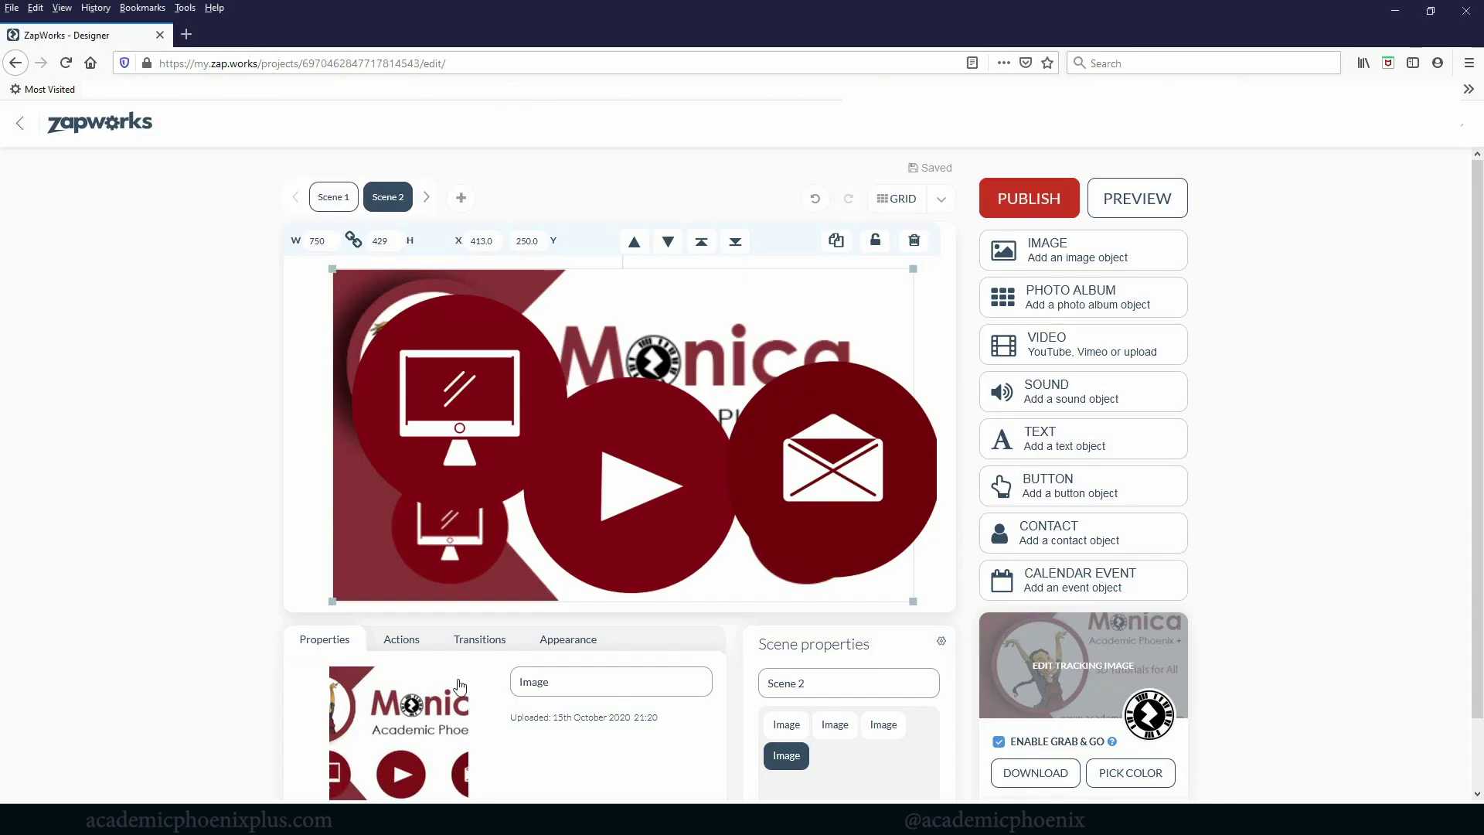
Delete the old card image and move the monitor and envelope circles down
key("Delete")
left_click_drag(430, 452, 422, 475)
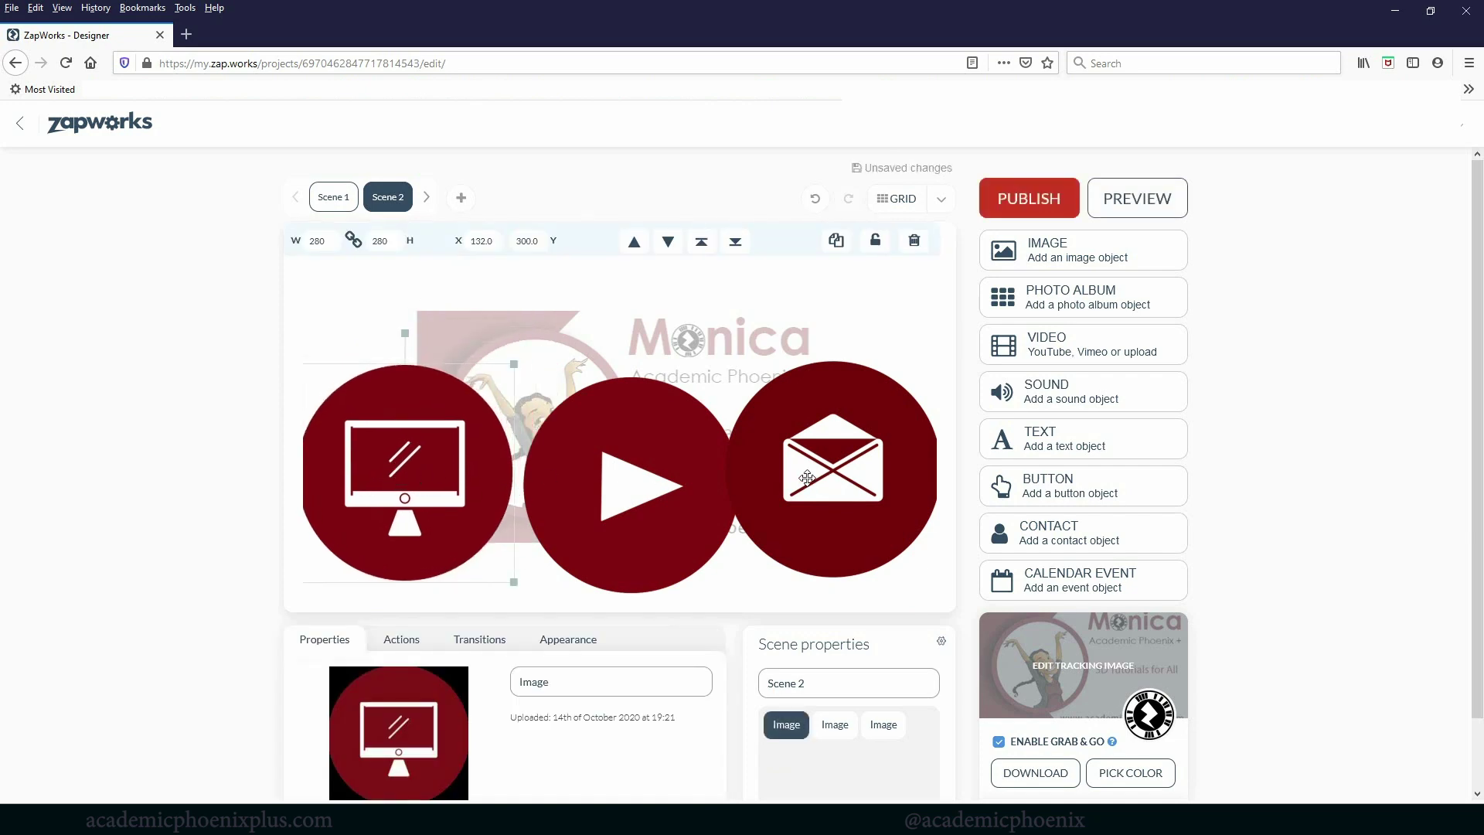
left_click_drag(808, 477, 809, 492)
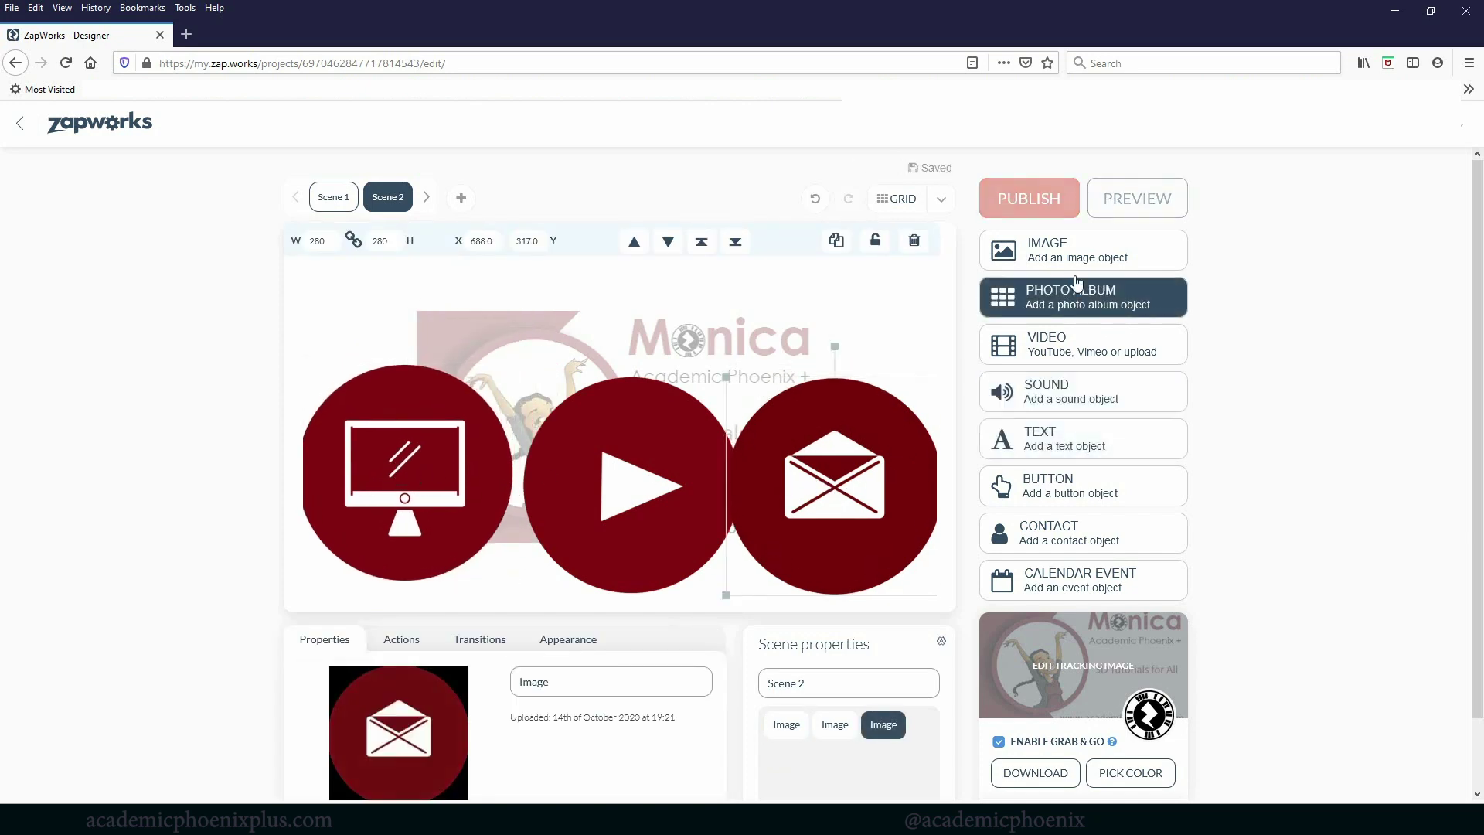
Upload StillImage_AE, enlarge it to 768 × 439 and send it behind the icons
left_click(1082, 251)
left_click(735, 340)
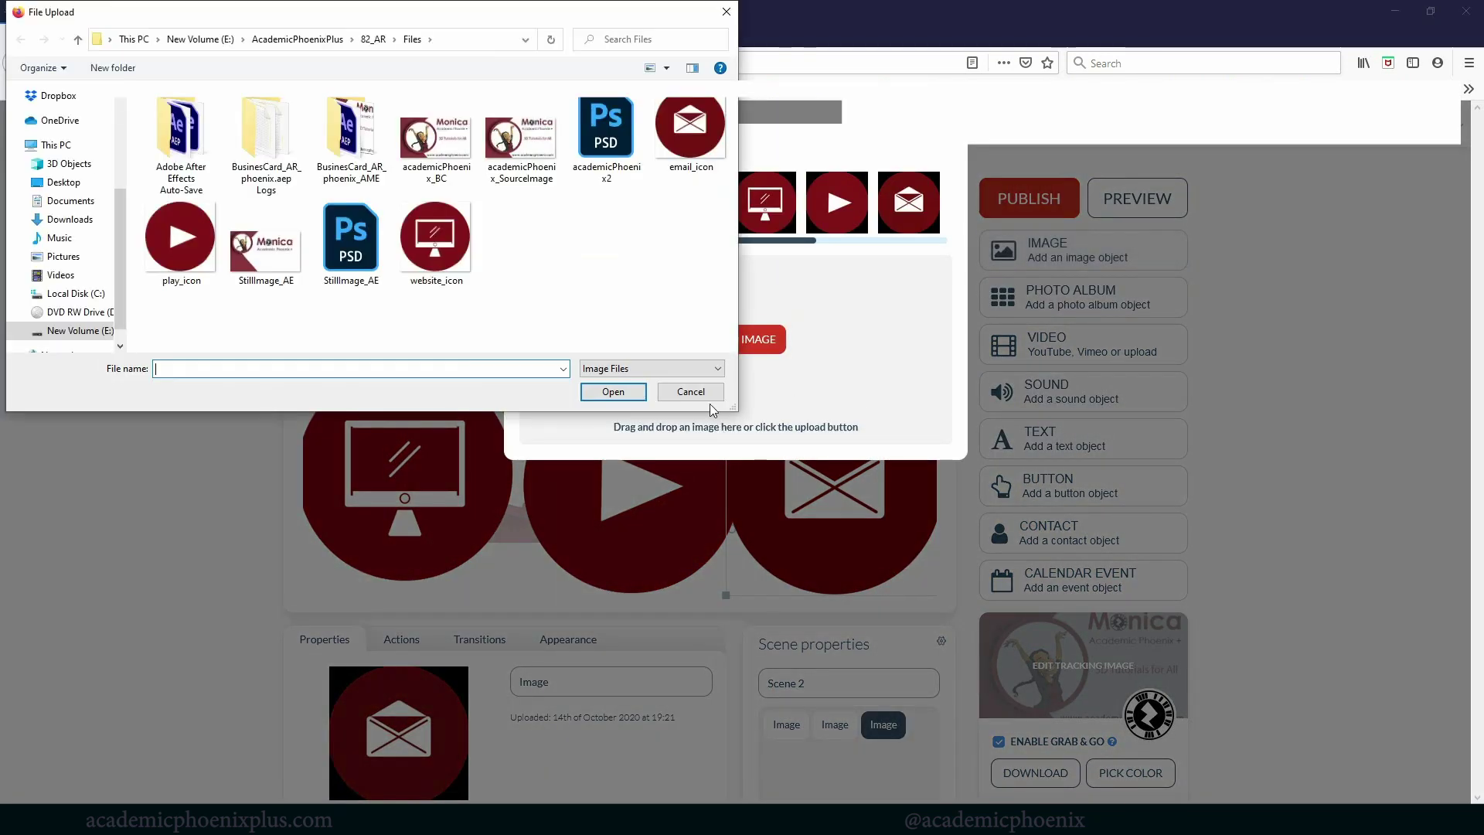
double_click(265, 246)
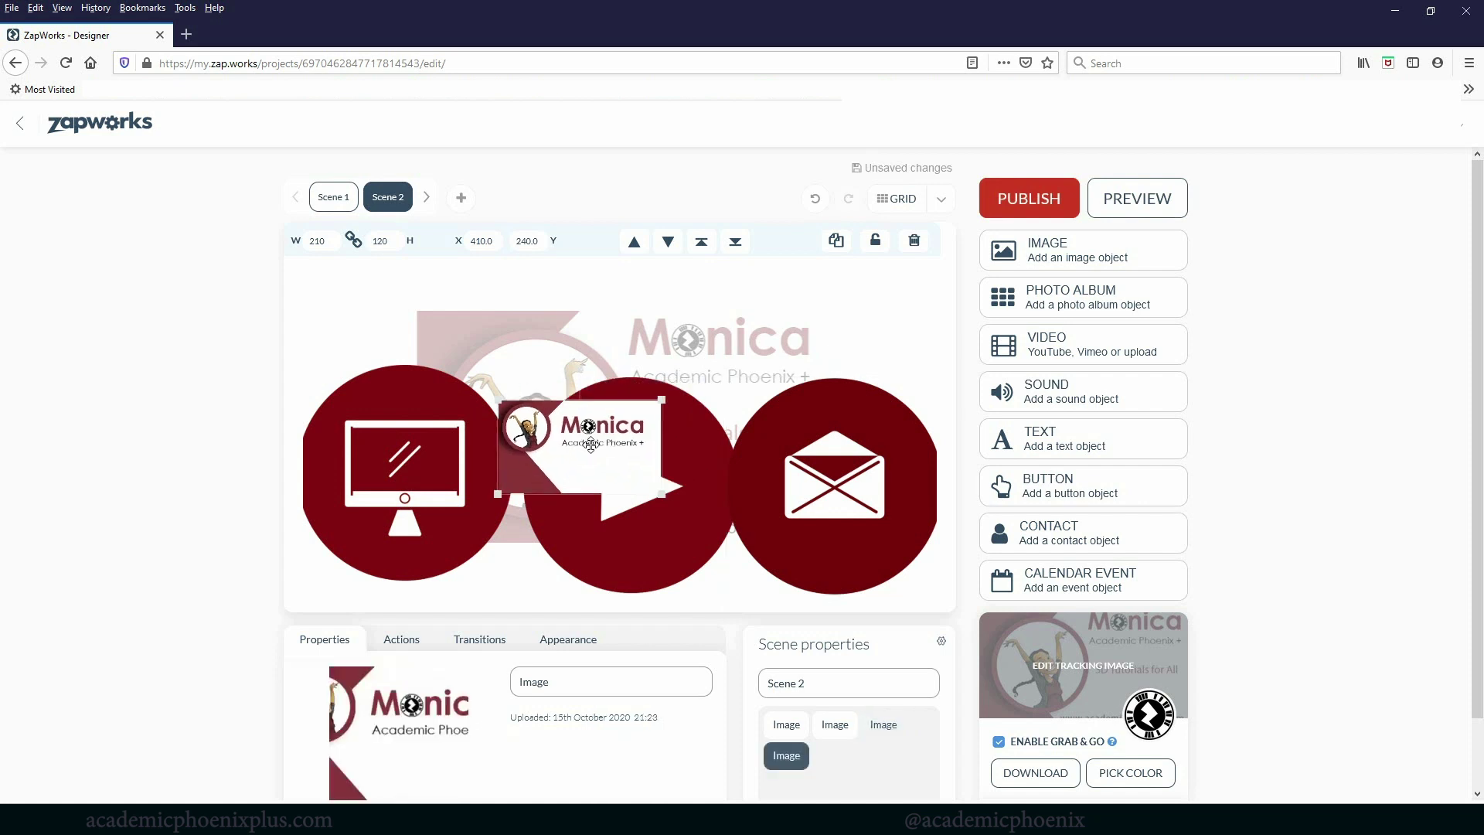
left_click_drag(678, 385, 907, 268)
left_click_drag(744, 355, 769, 354)
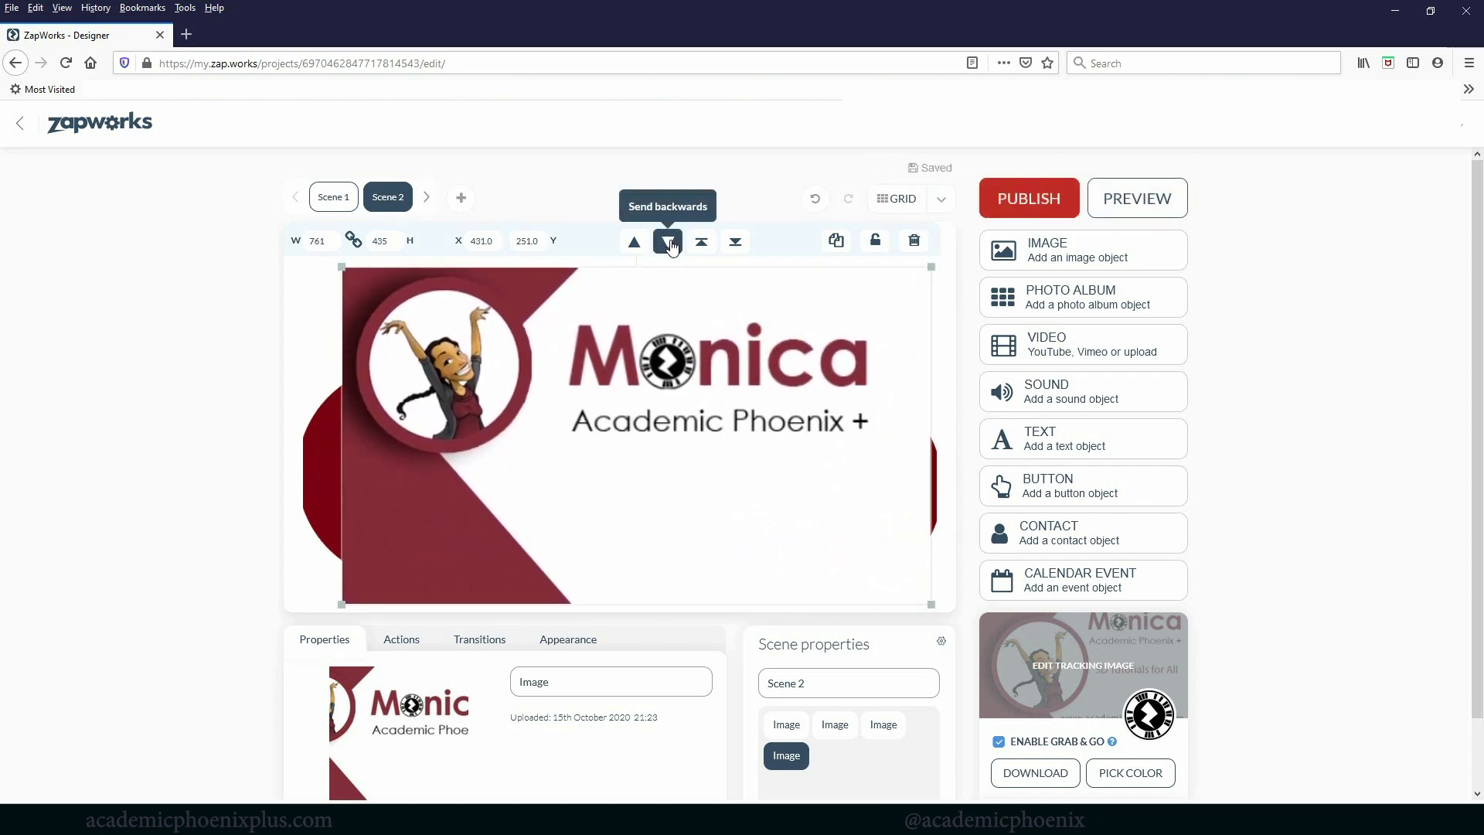
left_click(735, 242)
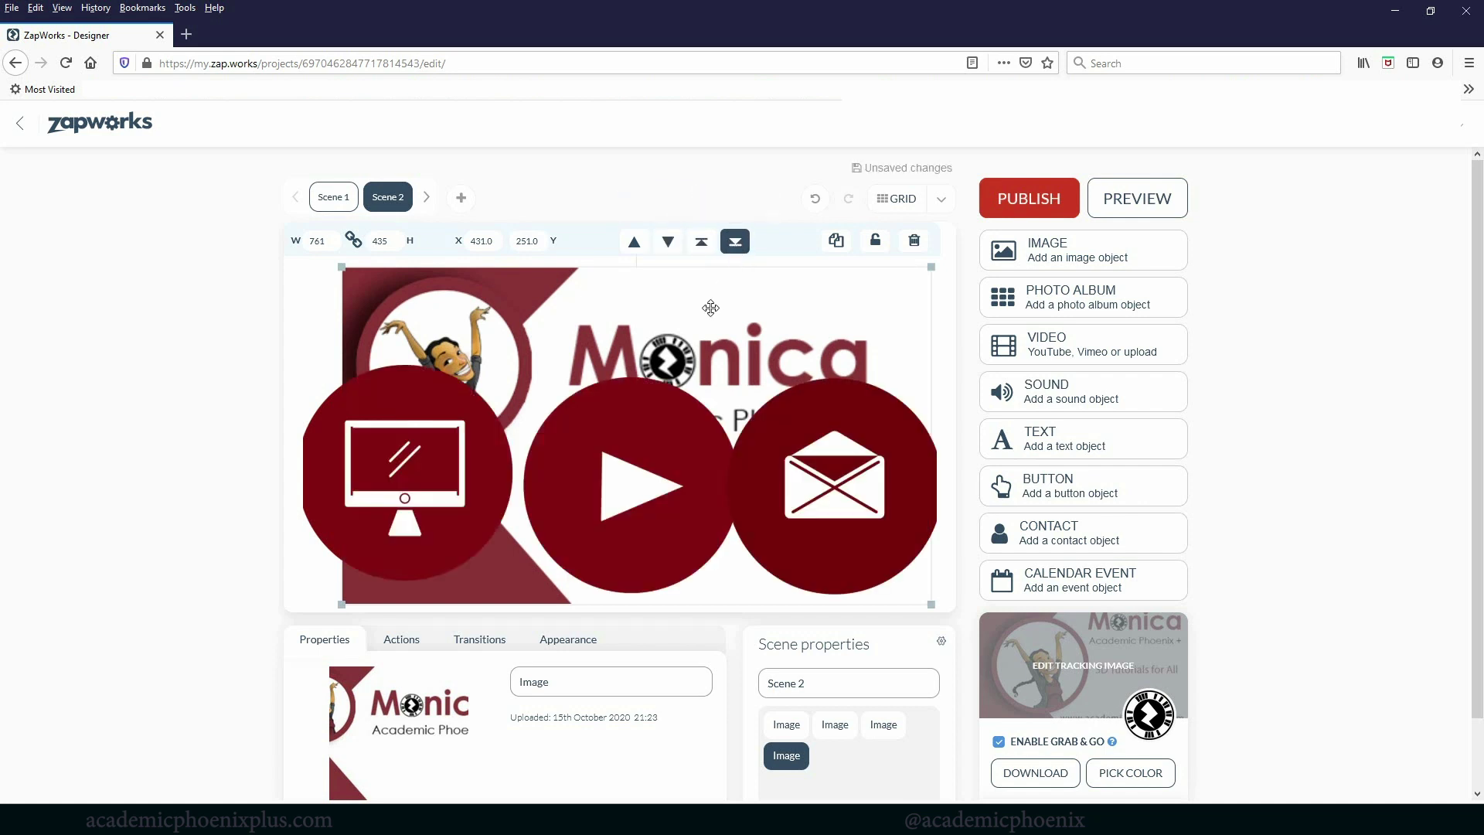
left_click_drag(637, 340, 619, 342)
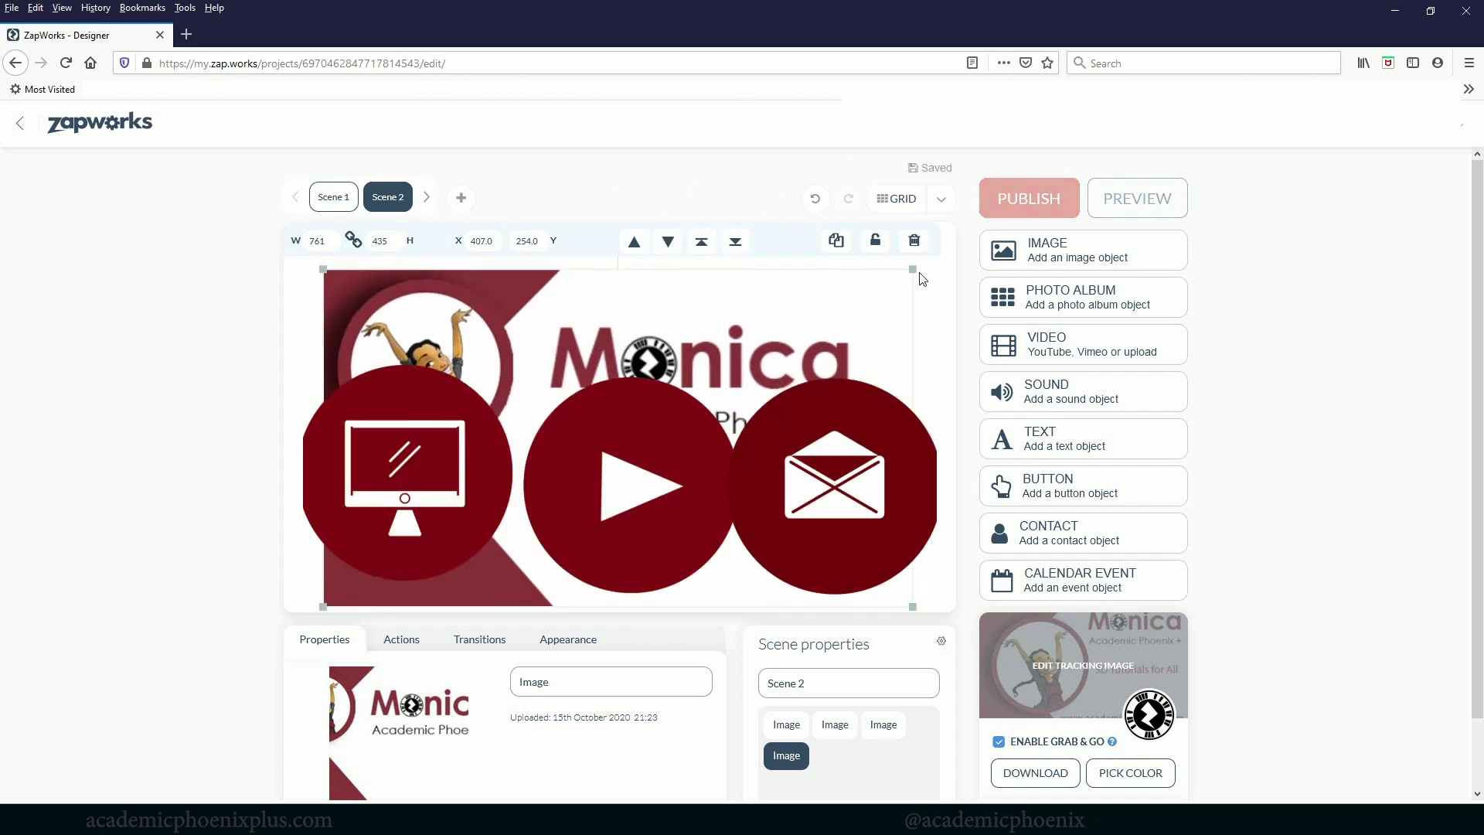
left_click_drag(919, 268, 924, 265)
mouse_move(402, 819)
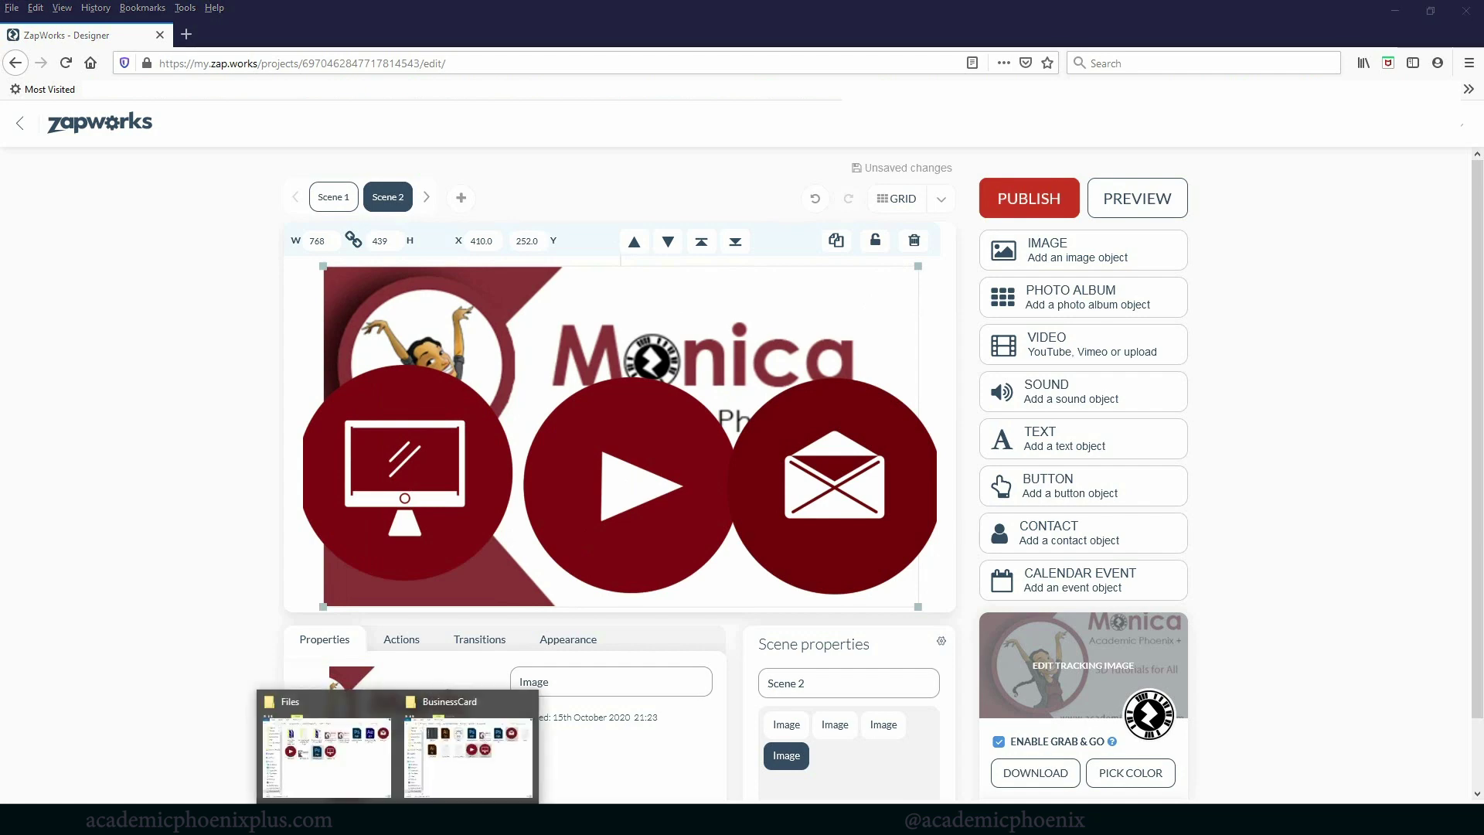
left_click(464, 742)
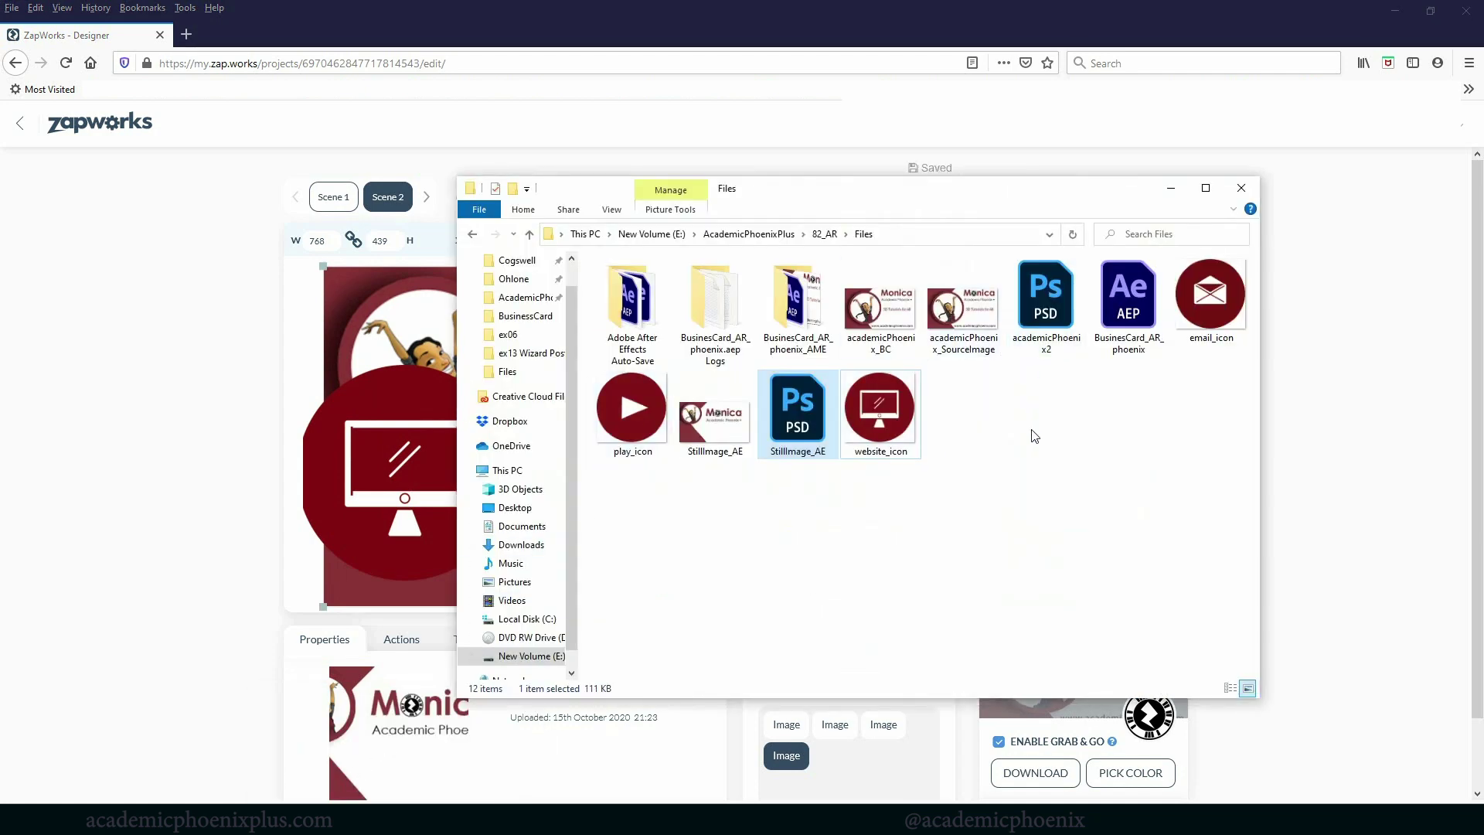
left_click(1170, 194)
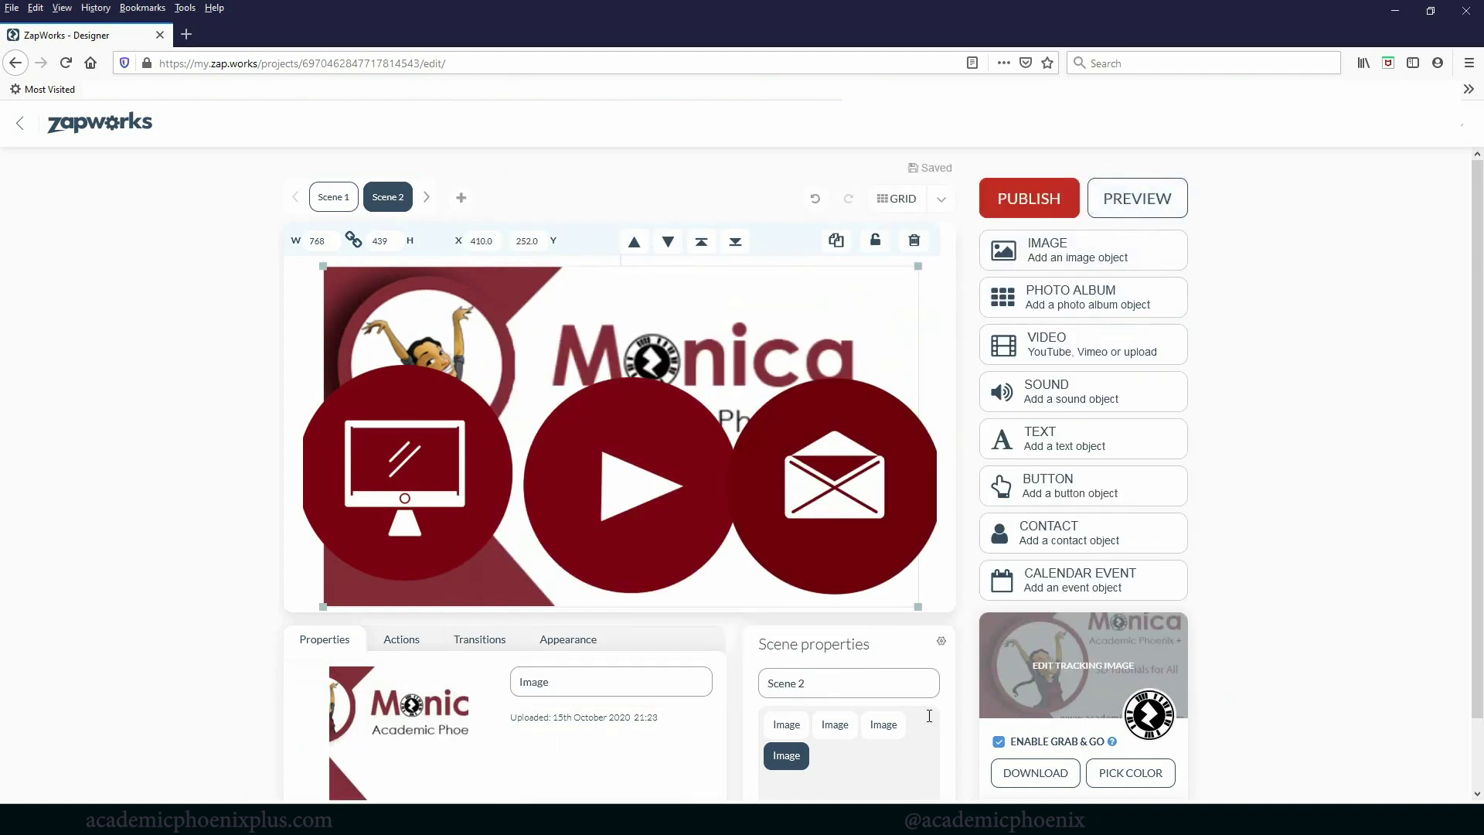
key("alt+Tab")
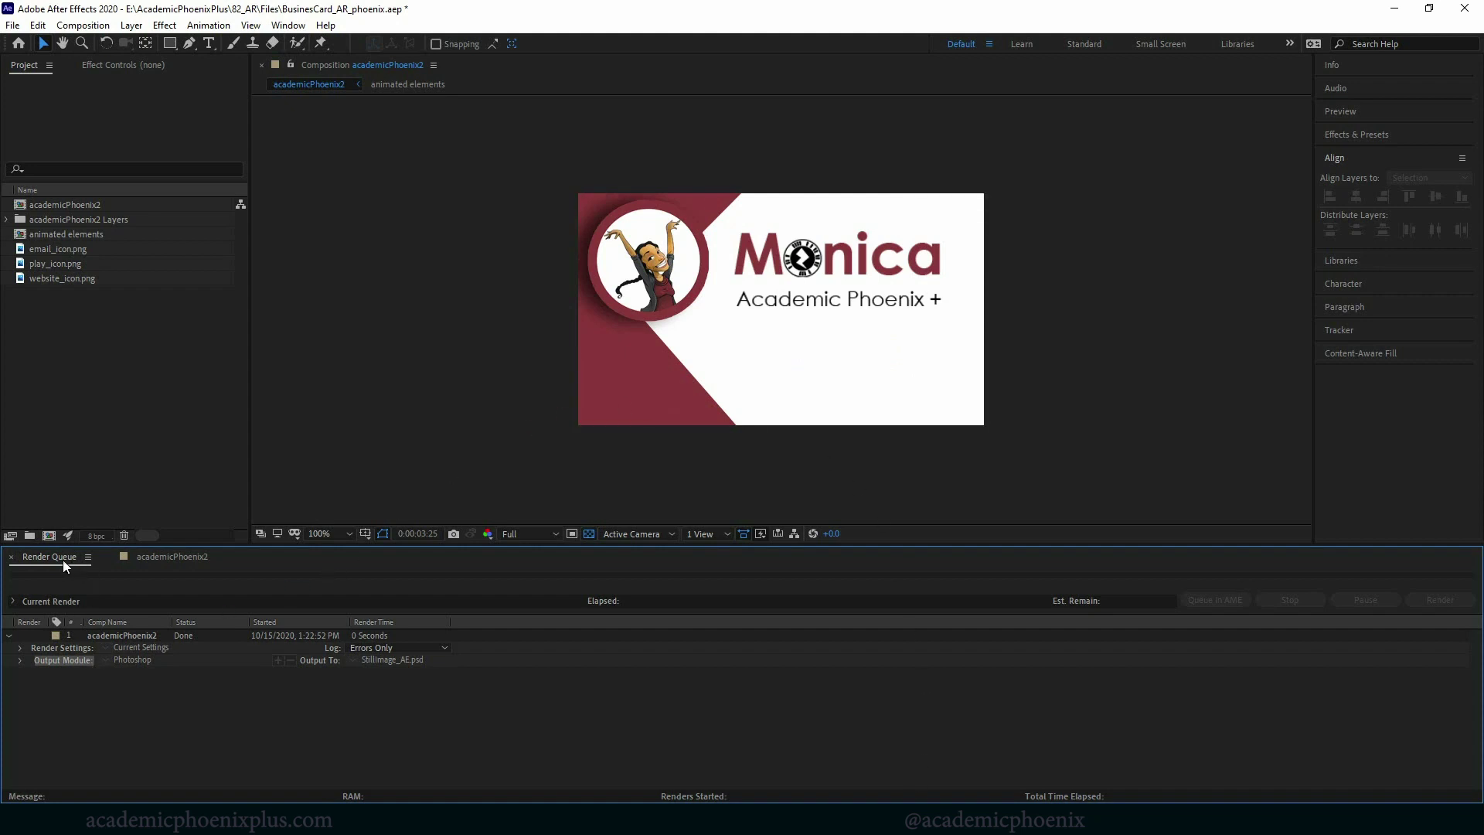
left_click(166, 558)
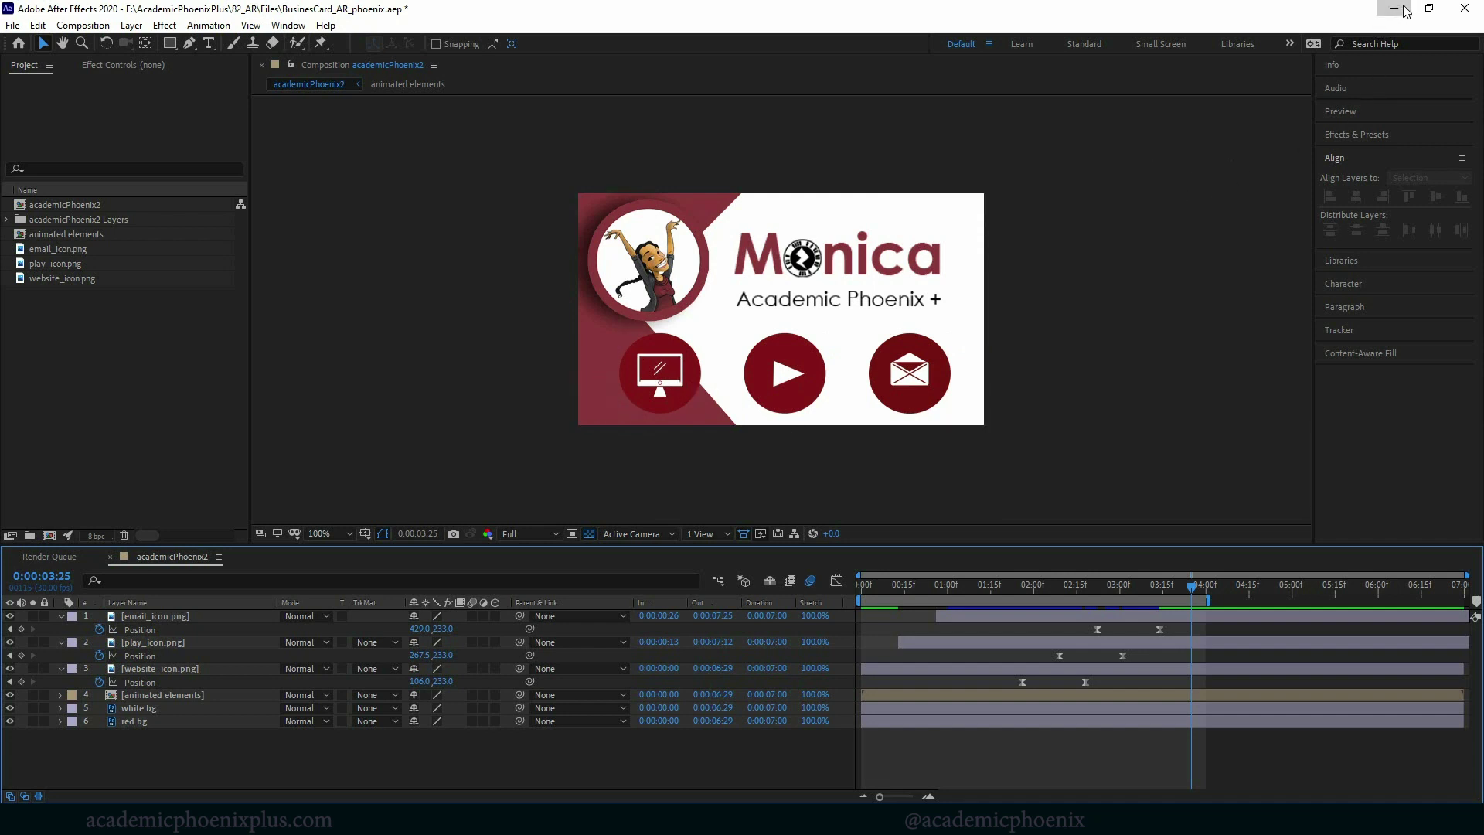
left_click(1397, 9)
Nudge the three circles, bring the envelope circle to front and shrink them together
left_click_drag(433, 497, 456, 513)
left_click_drag(648, 473, 666, 495)
left_click_drag(835, 471, 852, 489)
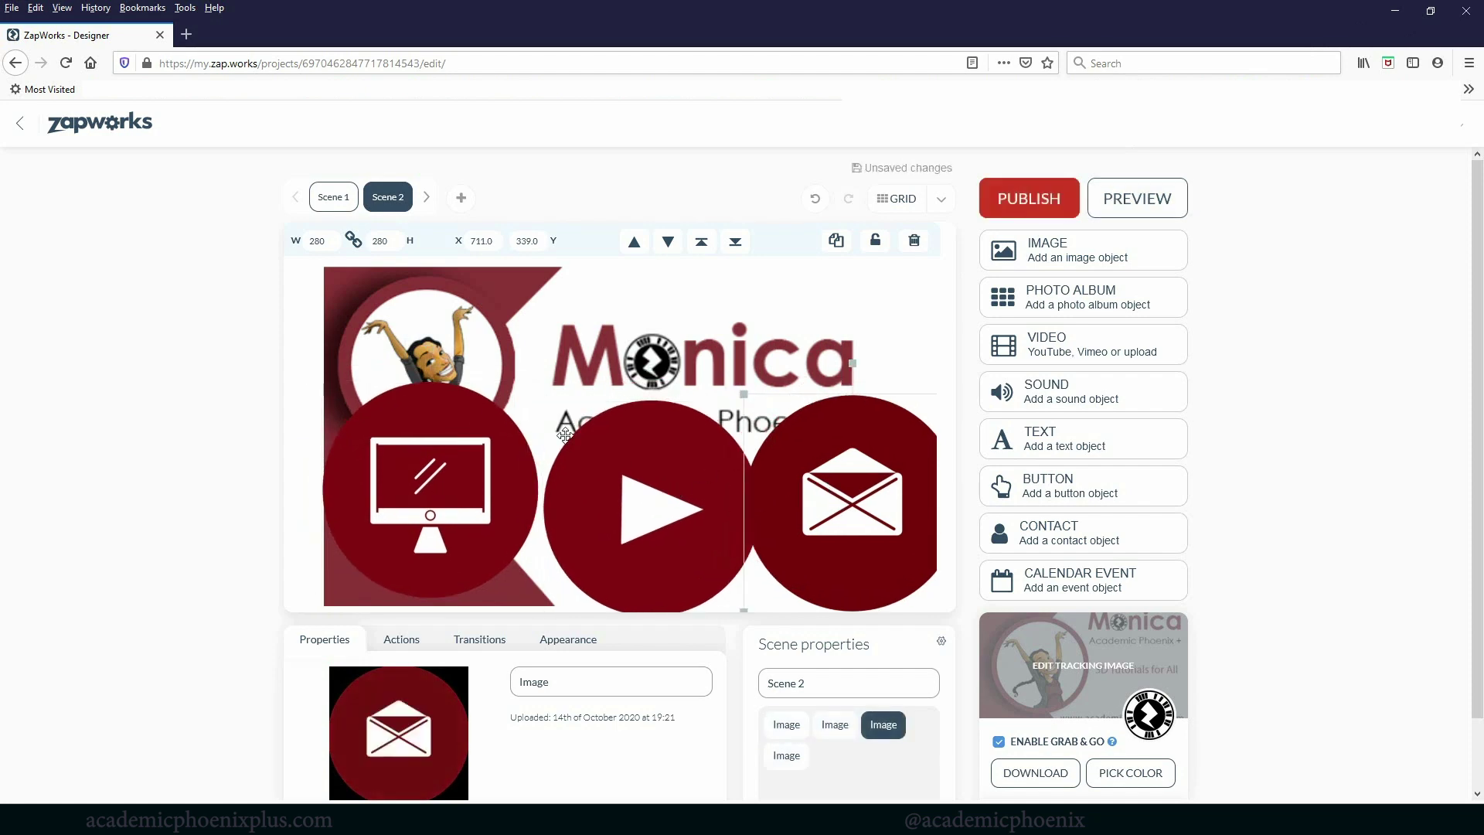
left_click(498, 457)
left_click(658, 475)
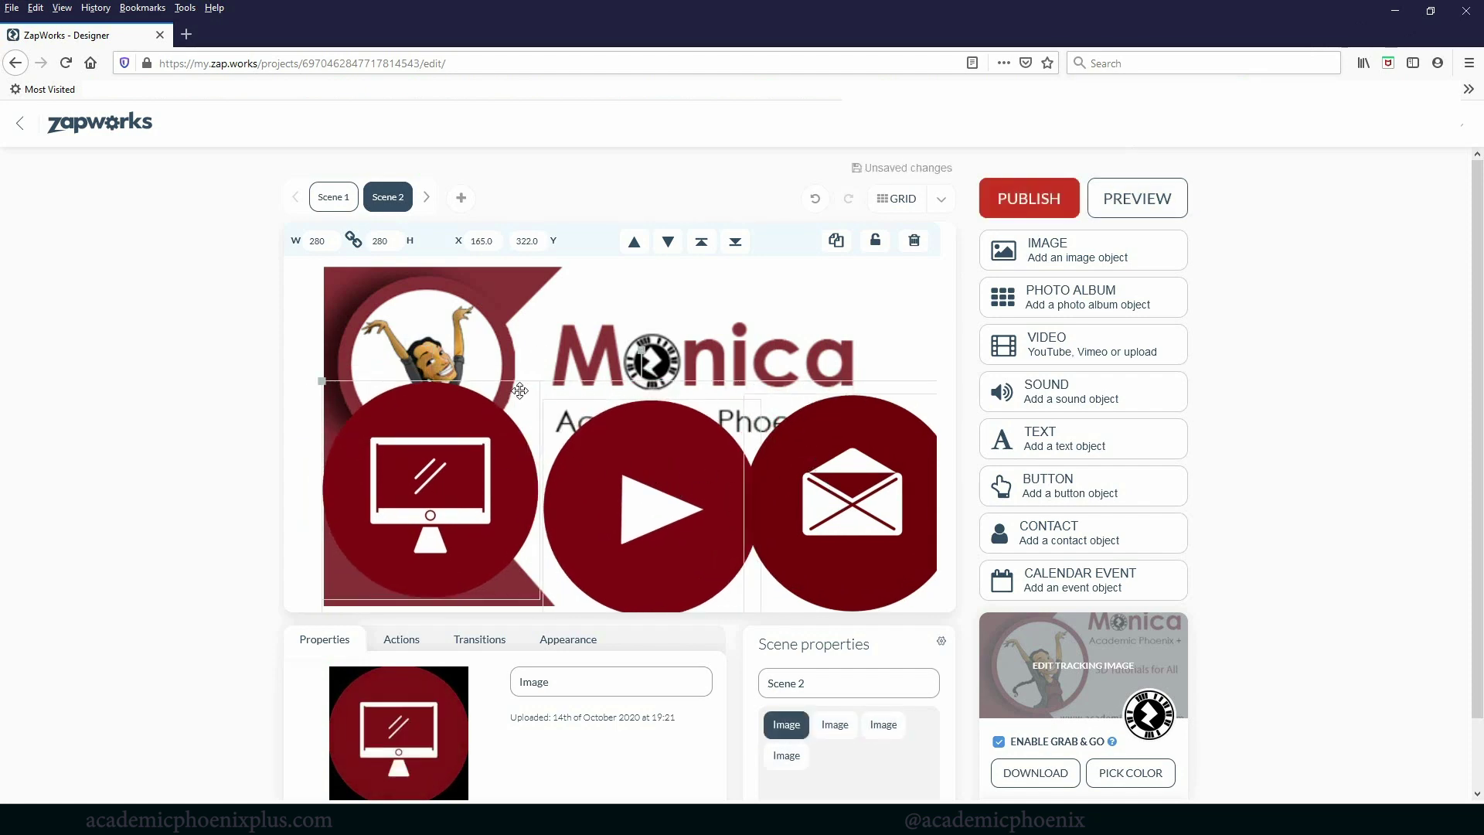
left_click(340, 383)
left_click(455, 445)
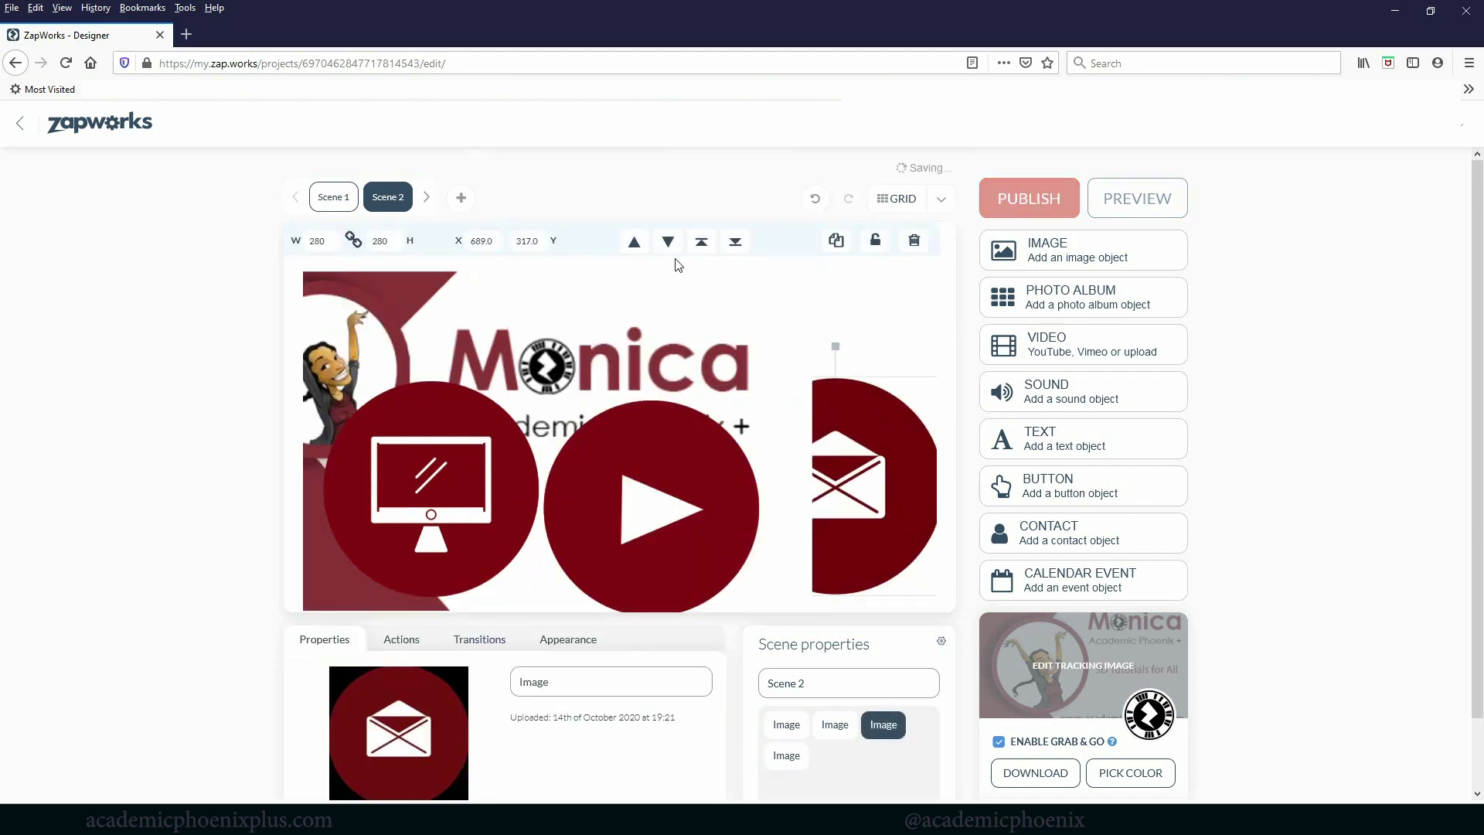
left_click(702, 242)
left_click(484, 443)
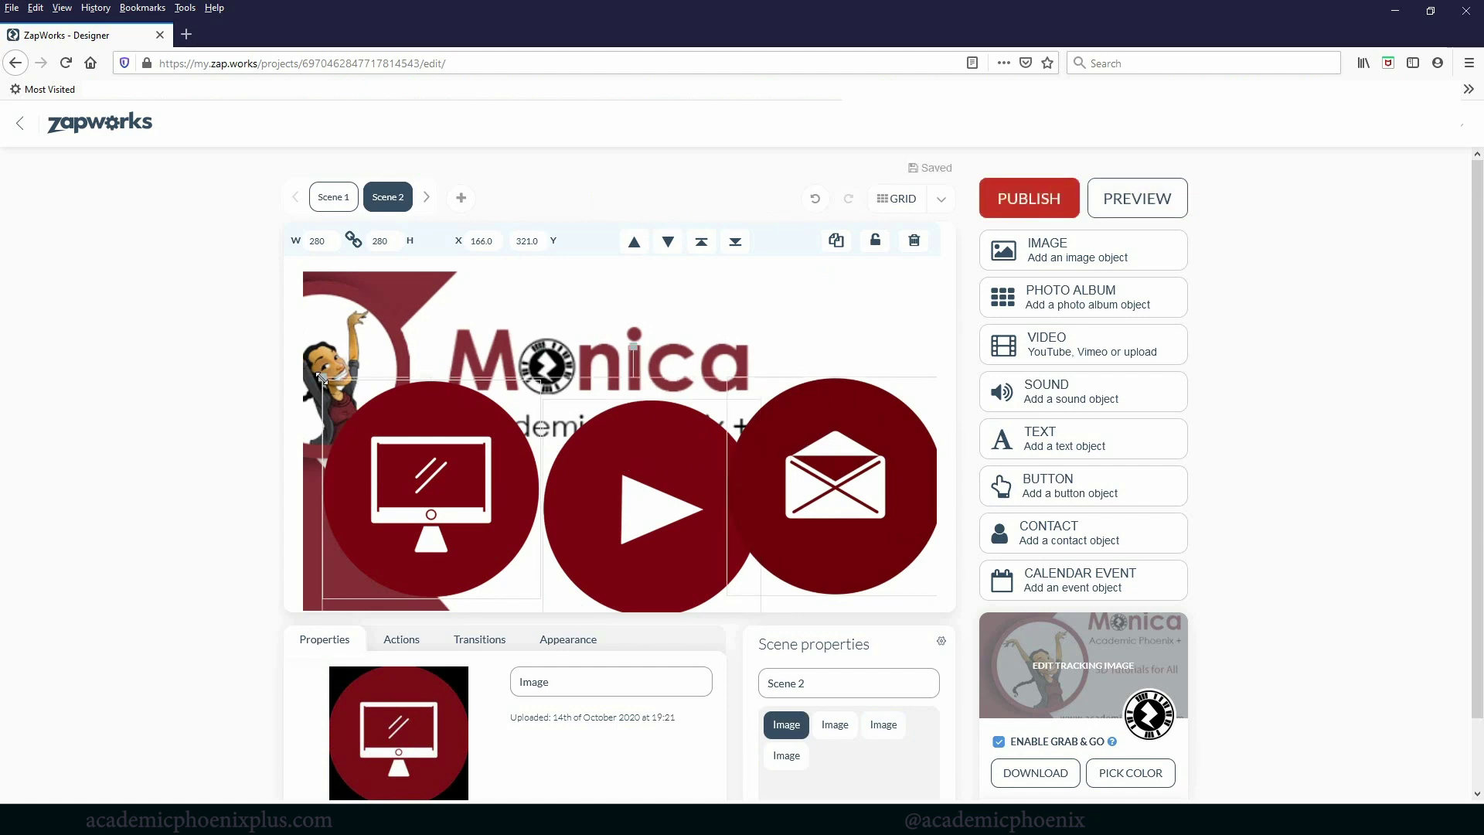
left_click_drag(321, 378, 511, 468)
Move the Monica background image right and enlarge it slightly
left_click(580, 336)
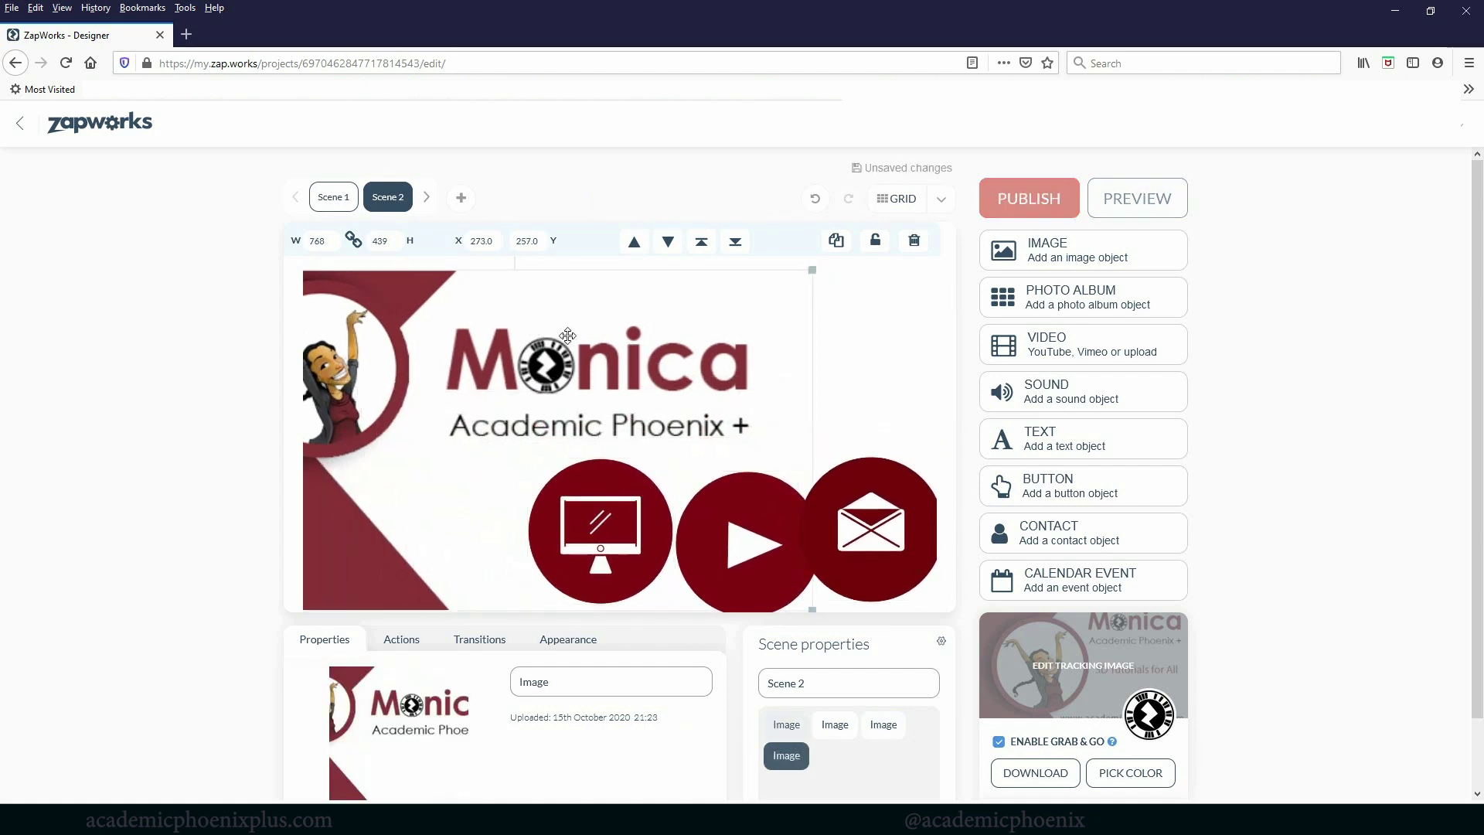
left_click_drag(580, 335, 702, 332)
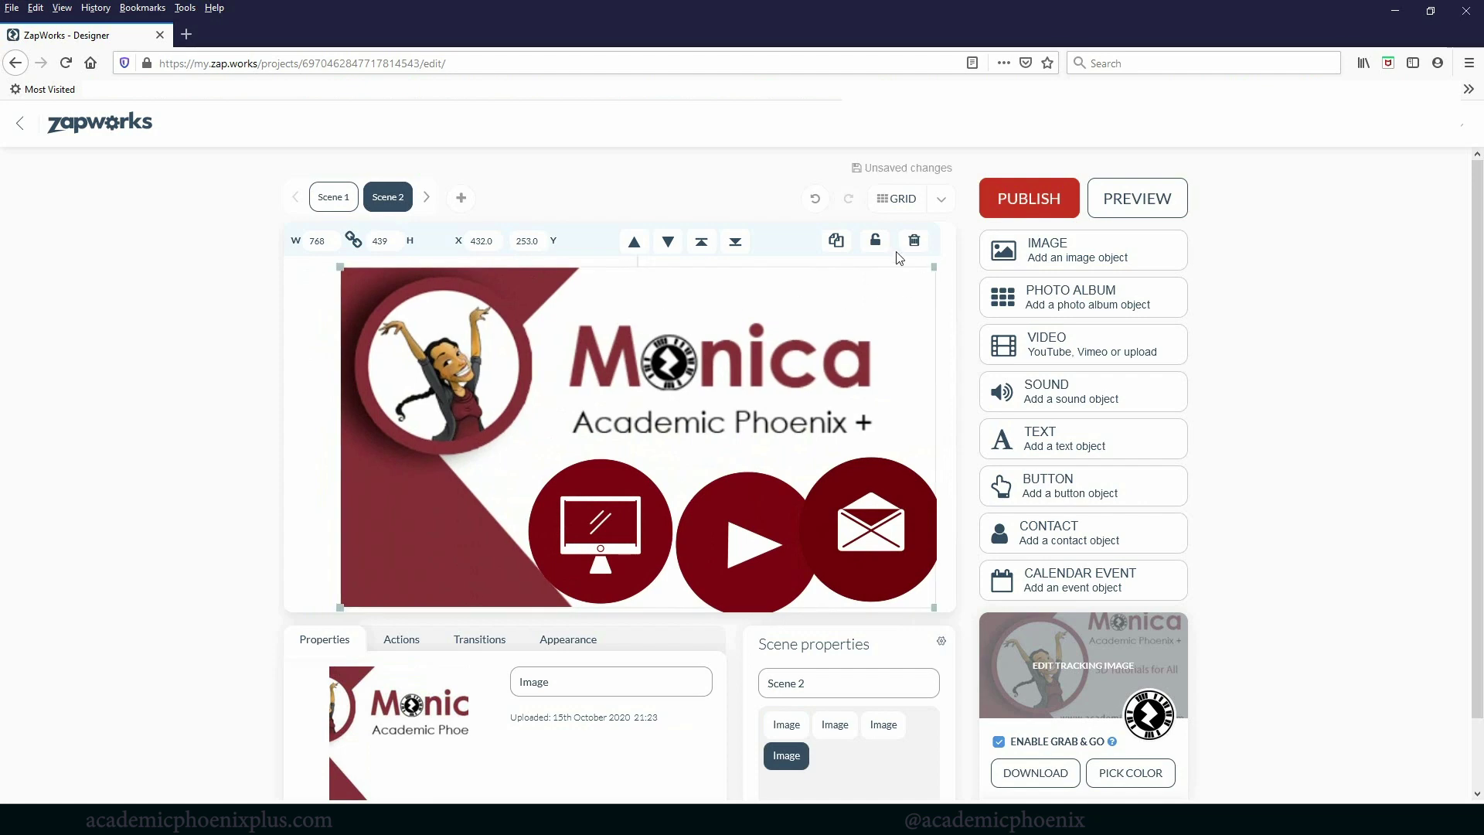
left_click_drag(340, 609, 324, 609)
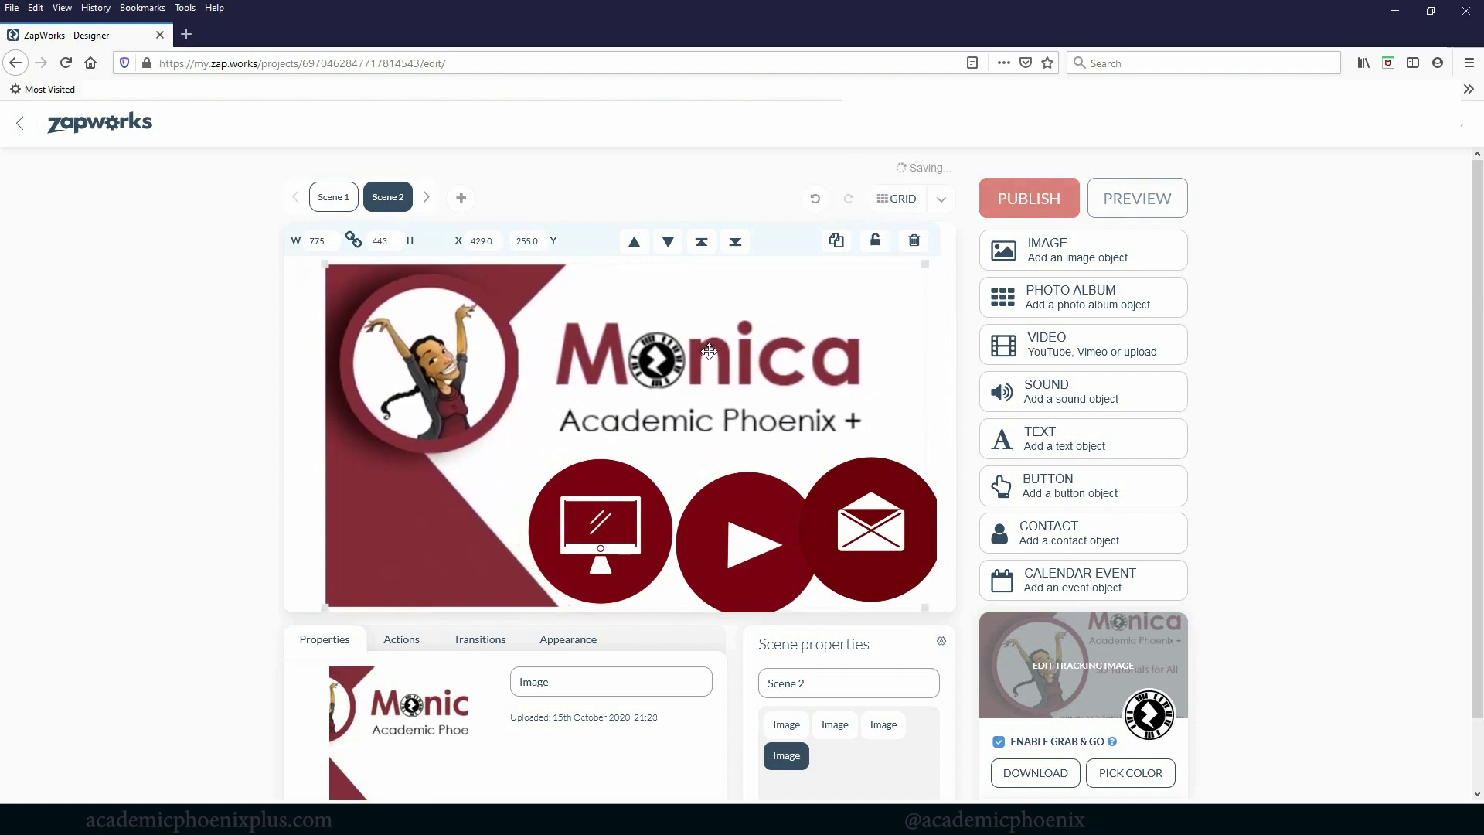
left_click_drag(550, 508, 408, 545)
Line up the monitor, play and envelope circles in a row and scale them to 160 × 160
left_click_drag(735, 538, 635, 537)
left_click_drag(842, 536, 798, 537)
left_click_drag(635, 545, 619, 543)
left_click(795, 544)
left_click_drag(794, 543, 808, 547)
left_click_drag(473, 560, 475, 550)
left_click_drag(505, 454, 502, 457)
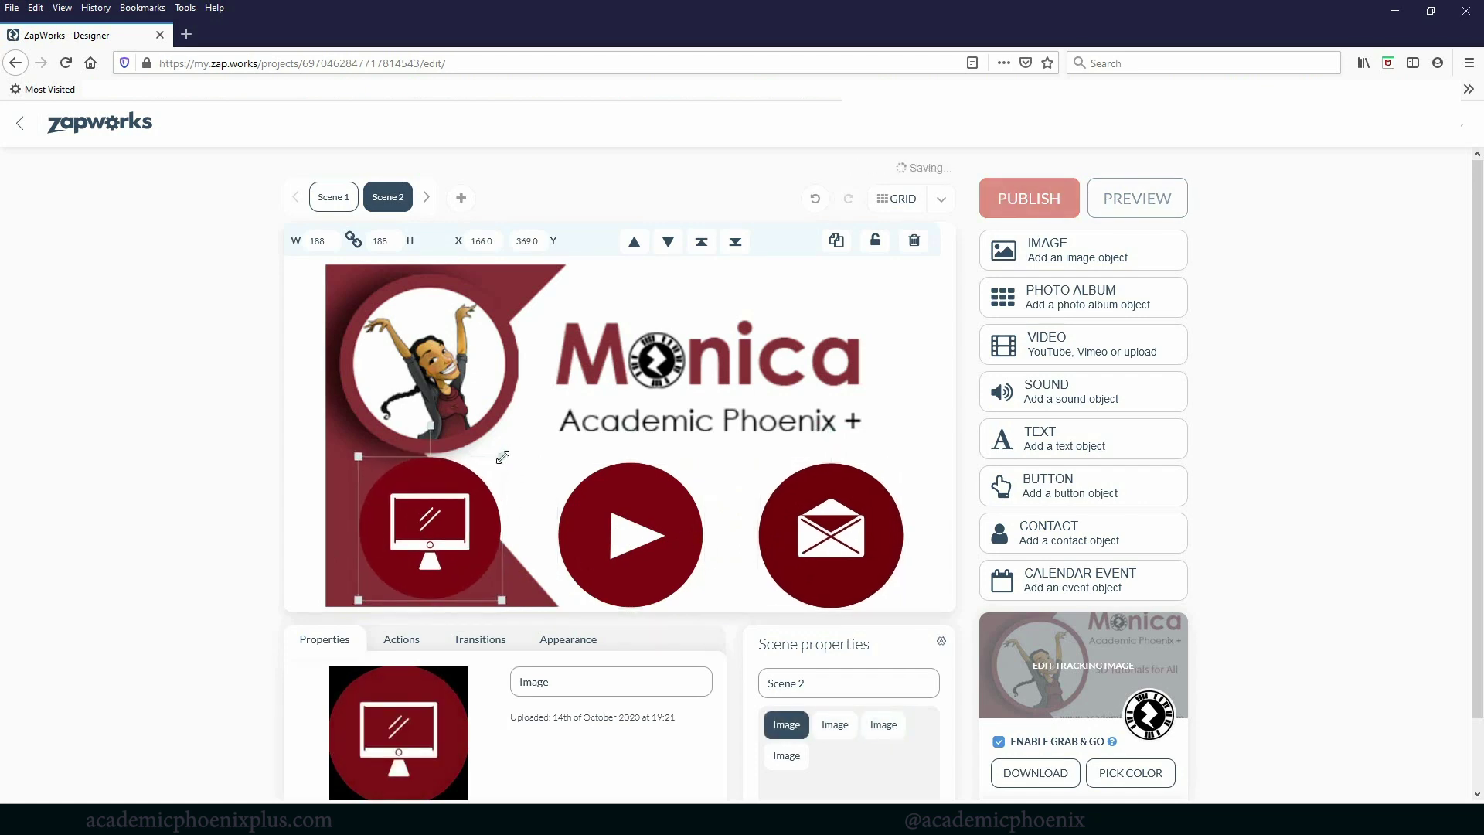
left_click(635, 526, "shift")
left_click(831, 533, "shift")
left_click_drag(357, 452, 414, 472)
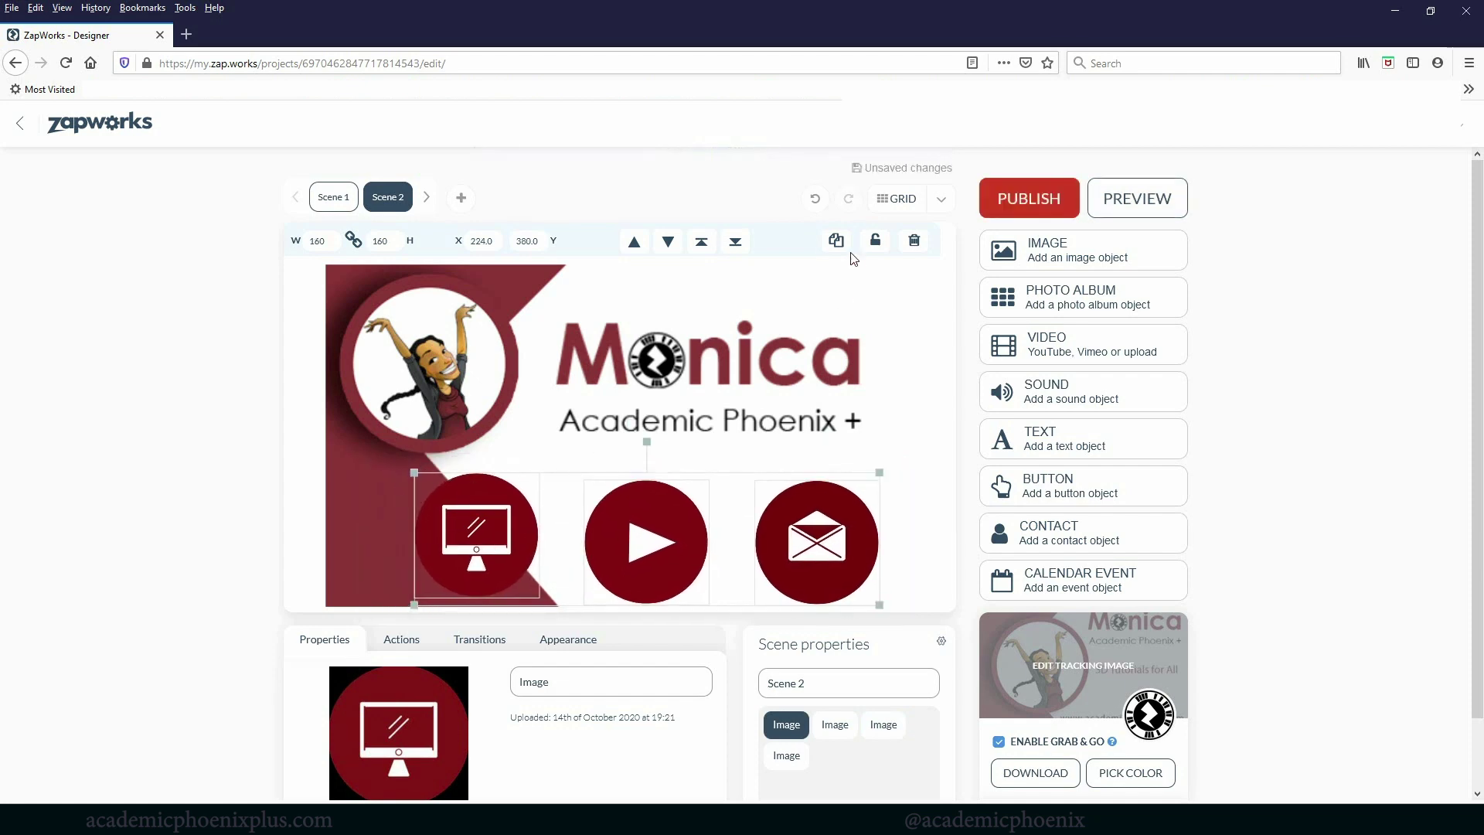
Show the alignment grid and space the play and envelope circles evenly
left_click(897, 199)
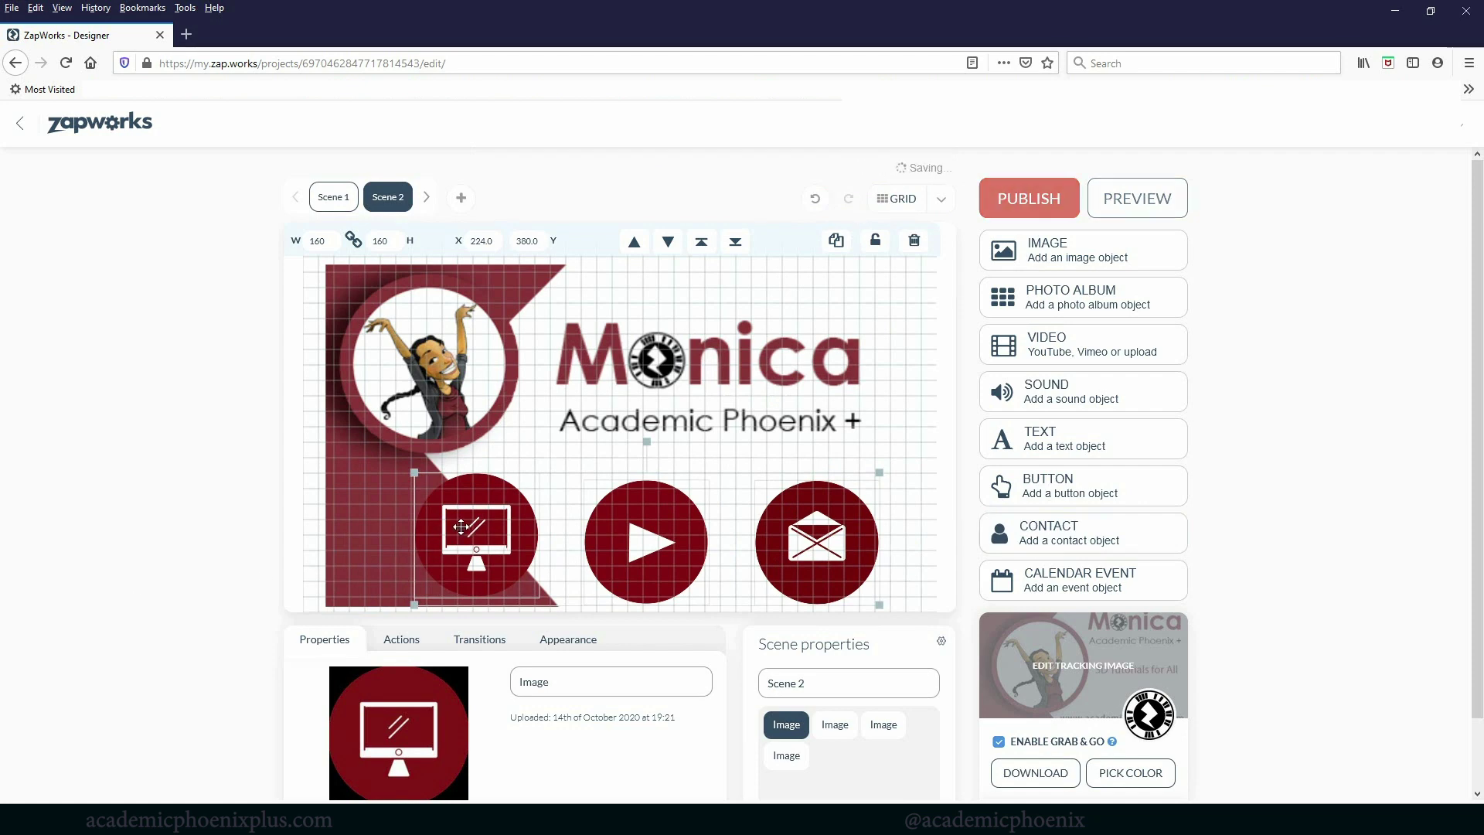
left_click_drag(432, 534, 426, 525)
left_click(625, 540)
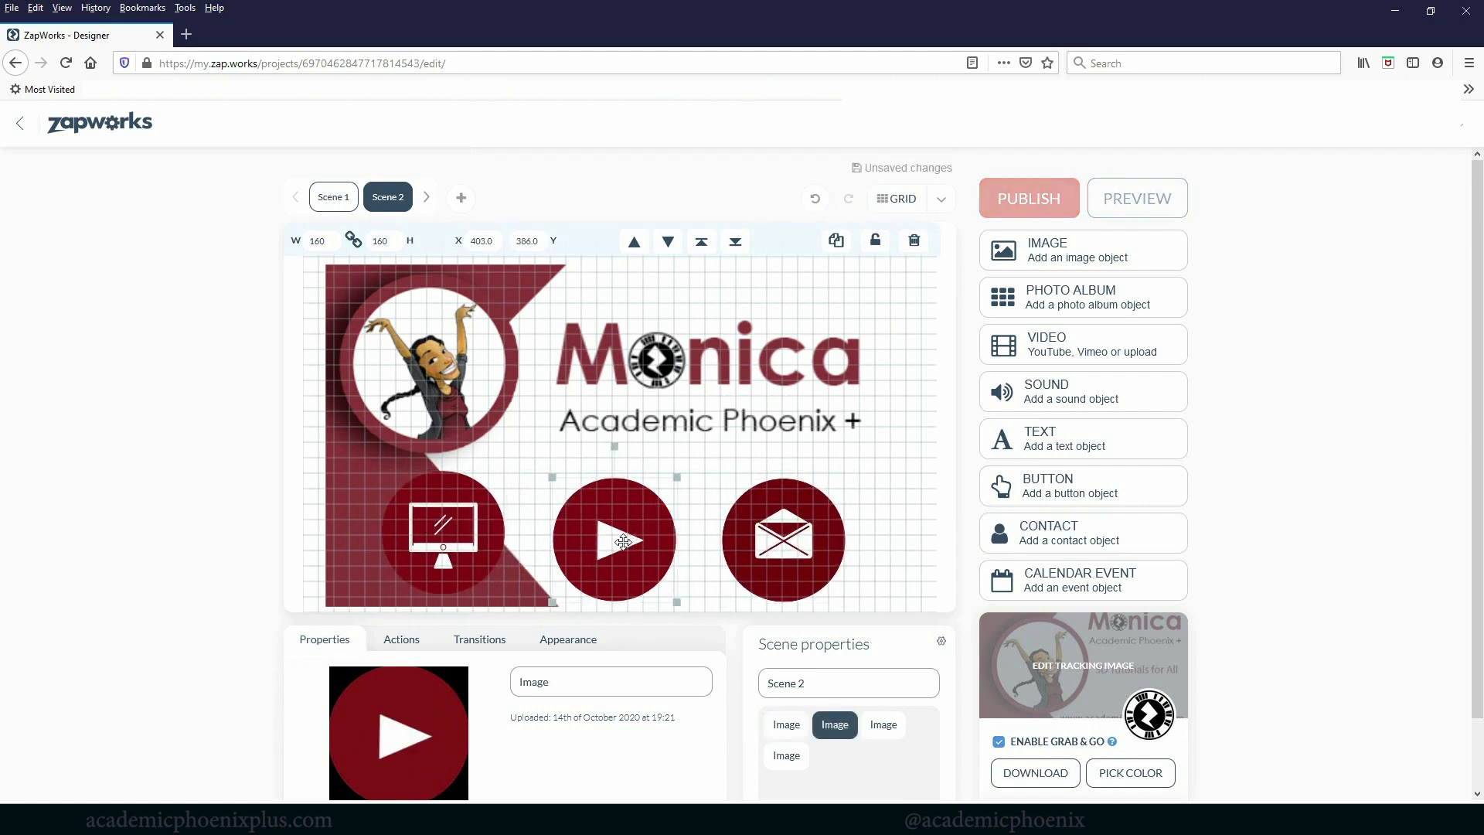
left_click_drag(624, 540, 628, 537)
left_click_drag(792, 546, 824, 543)
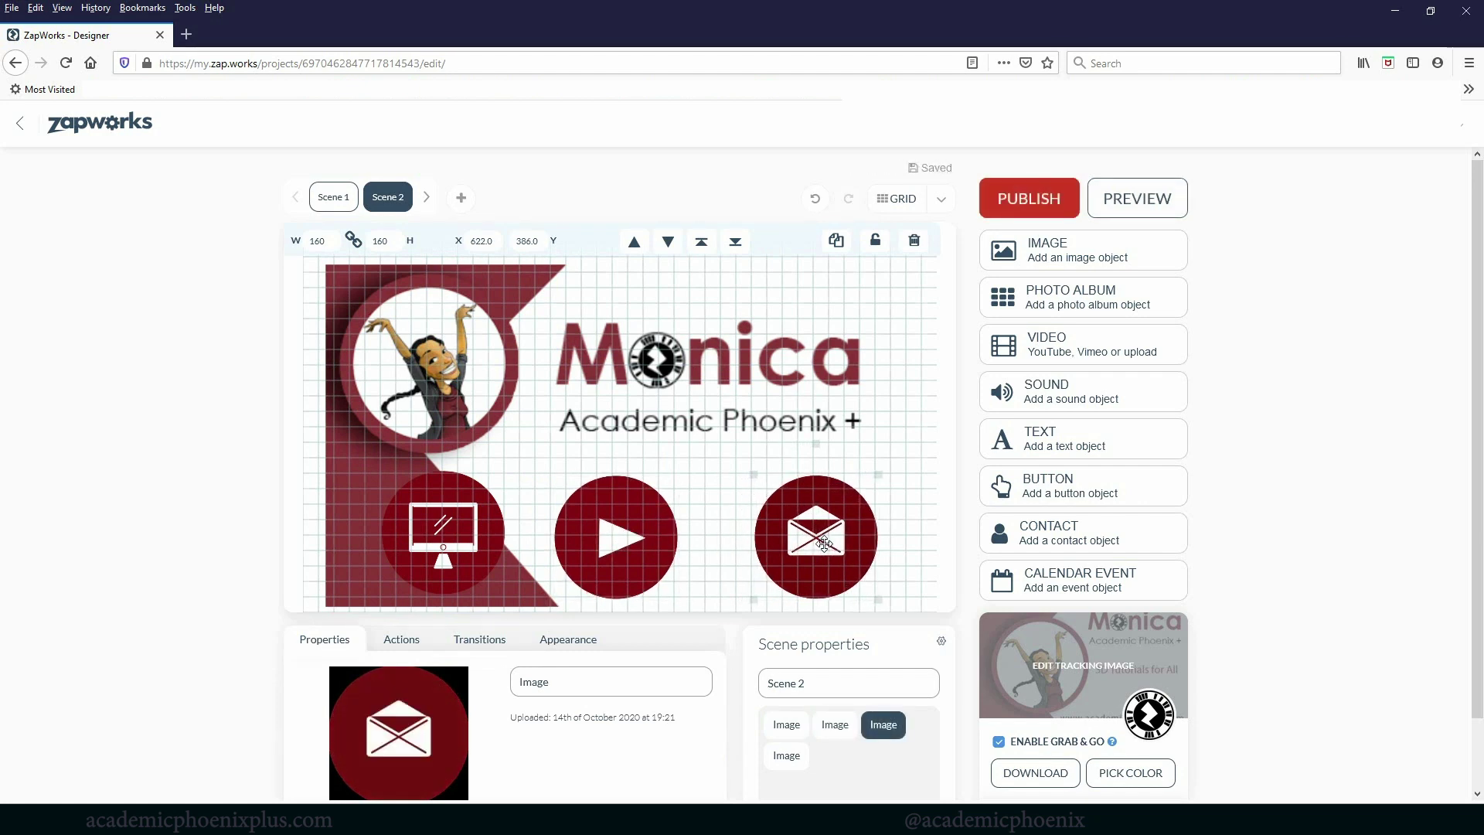
left_click_drag(633, 533, 657, 528)
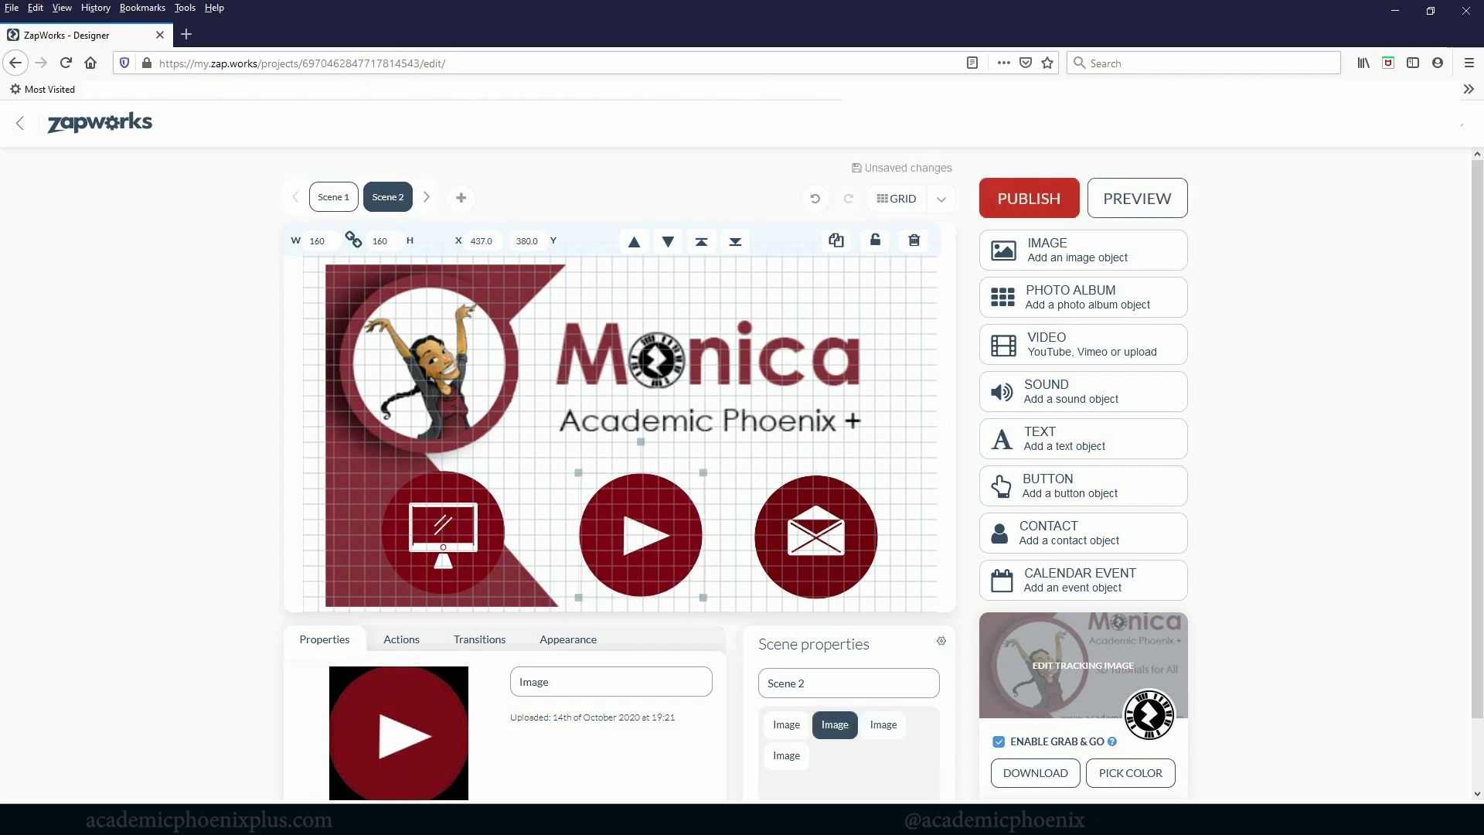
key("alt+Tab")
key("alt+Tab")
left_click_drag(622, 512, 627, 513)
left_click_drag(812, 518, 823, 521)
left_click_drag(645, 534, 629, 533)
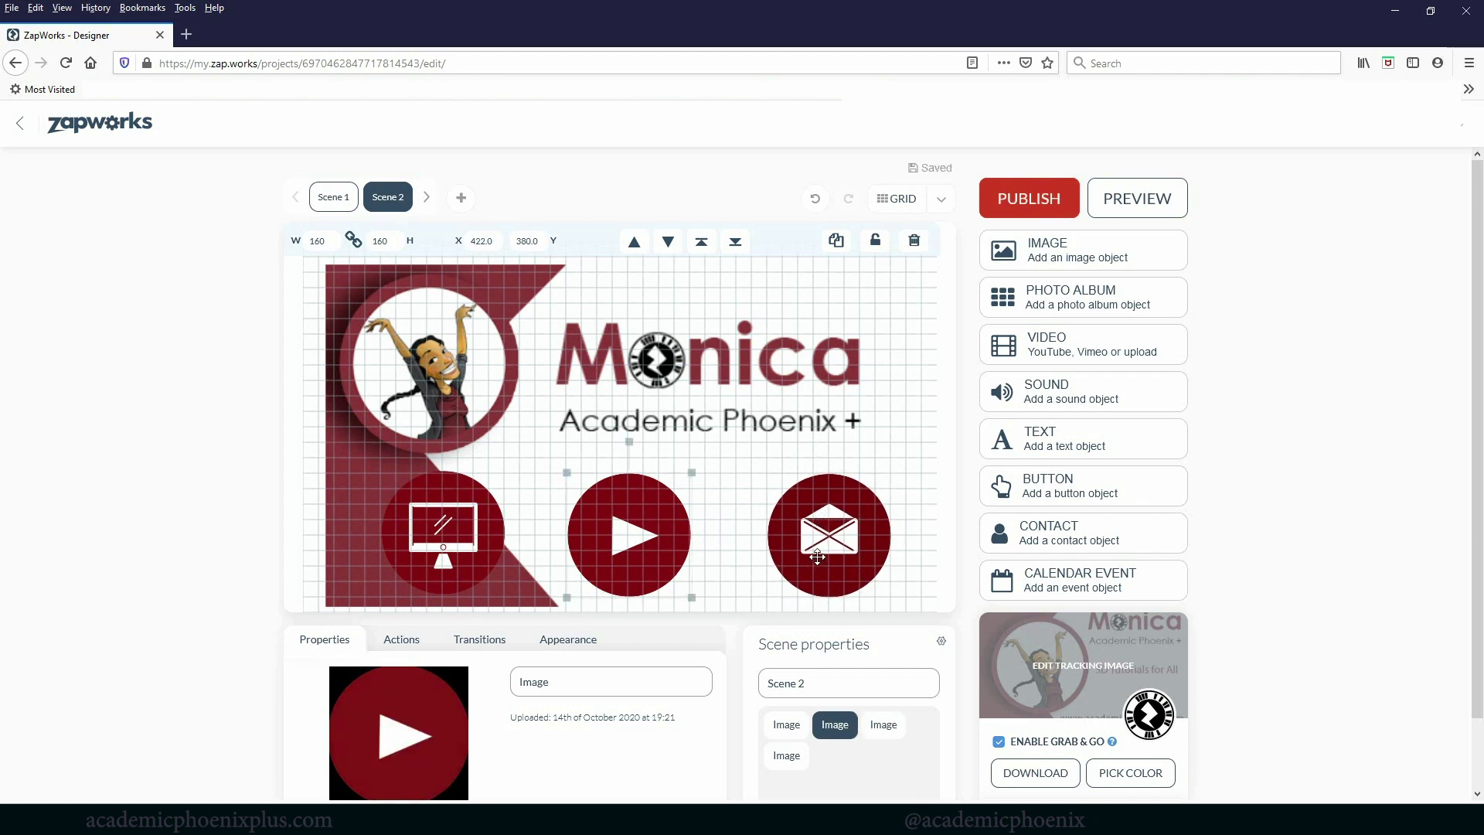
Nudge the monitor circle down so icons sit at X 181, 439, 681, then hide the grid
left_click(820, 534)
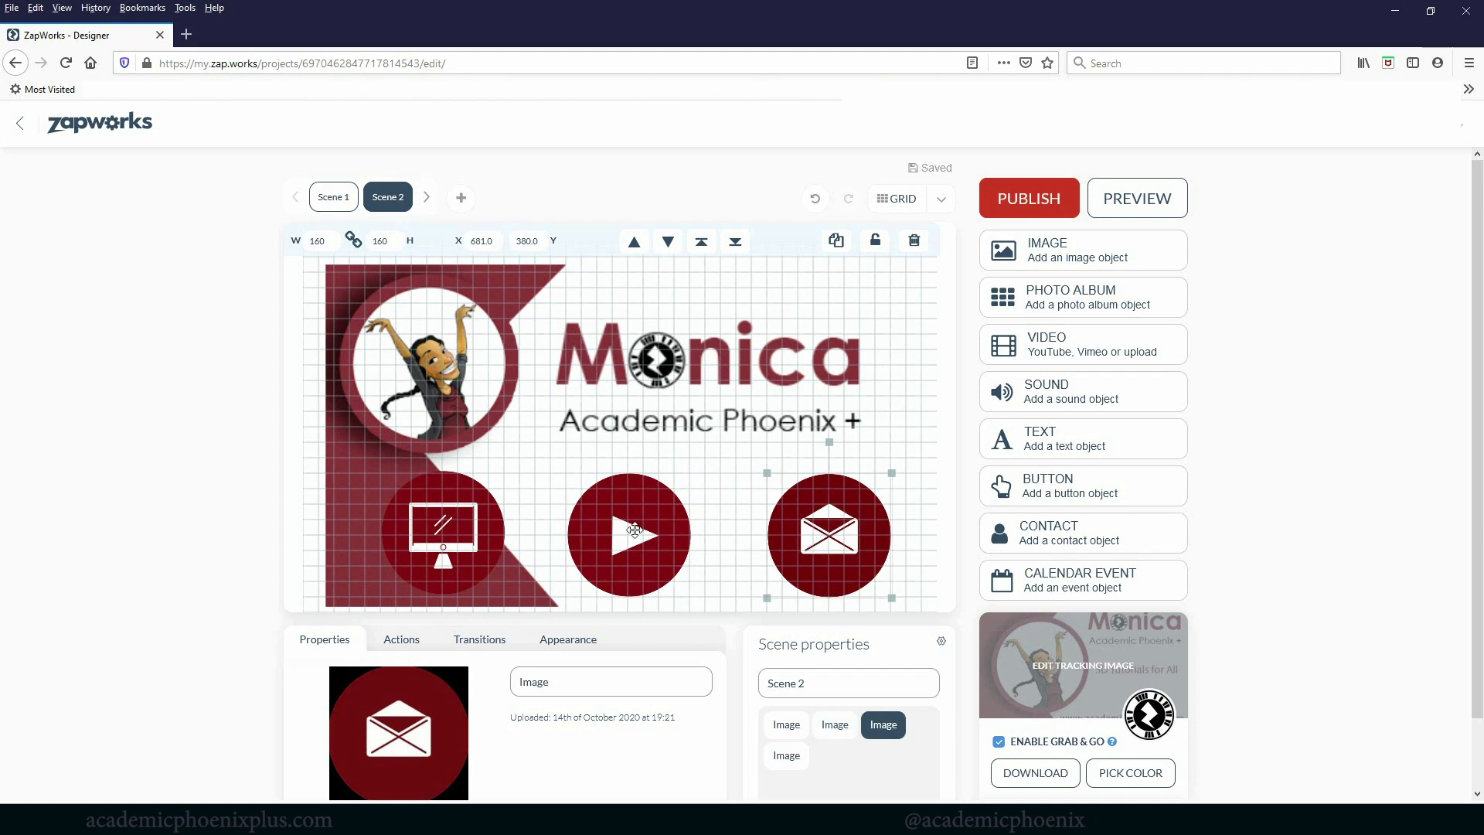
left_click(439, 515)
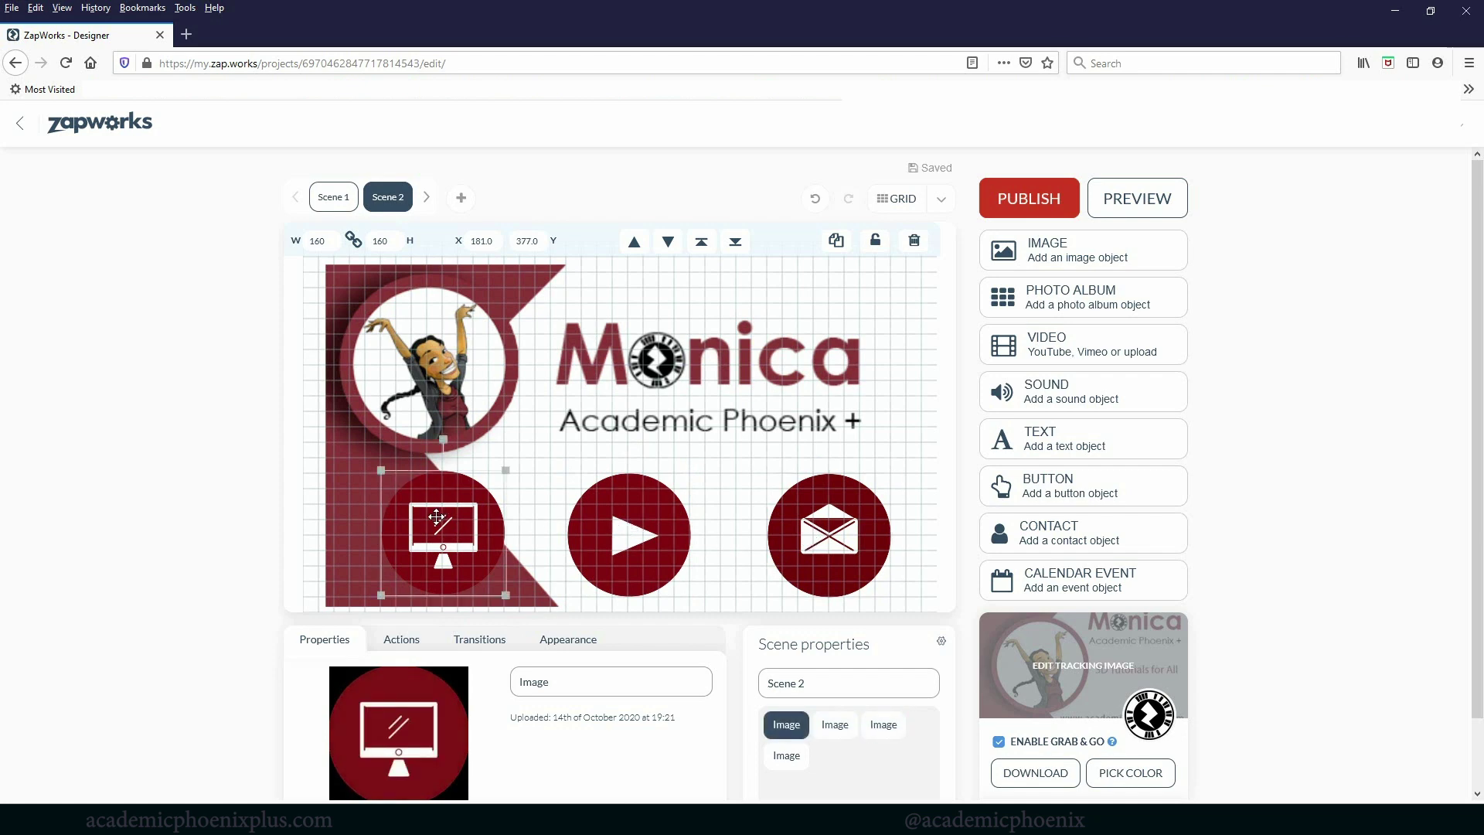
scroll(437, 517, "down", 1)
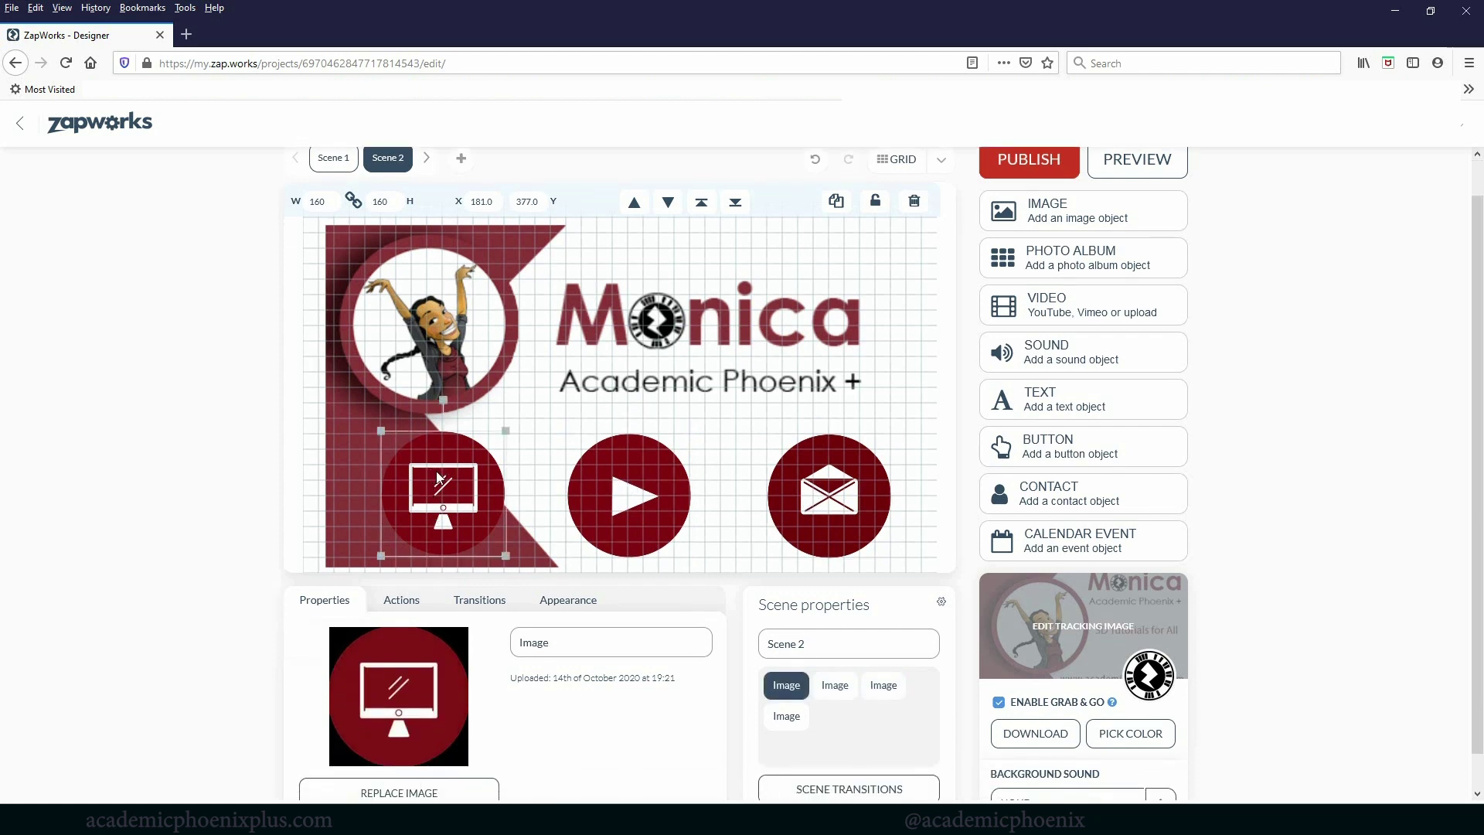
left_click(438, 476)
left_click(454, 468)
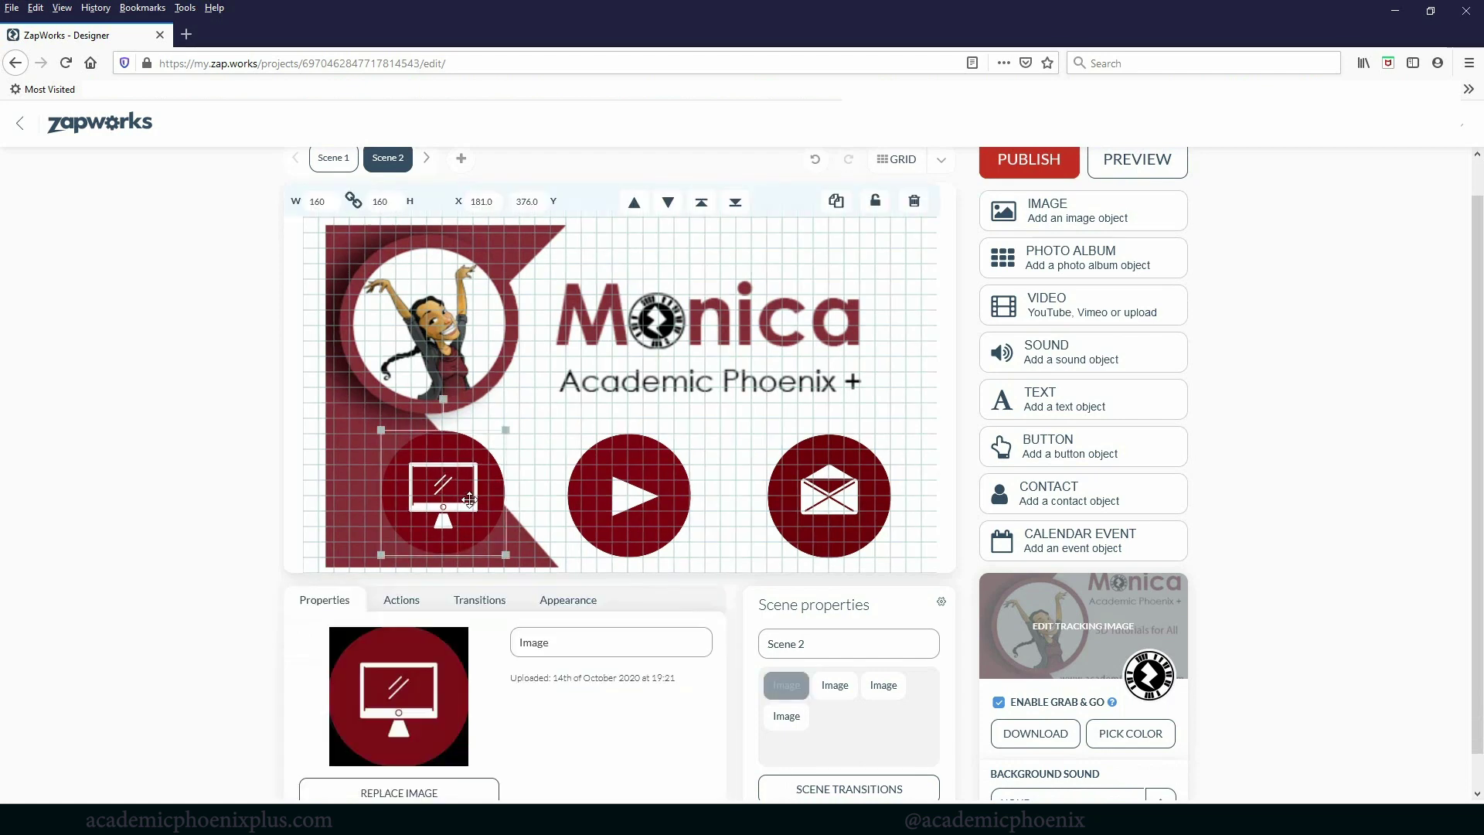
left_click_drag(451, 480, 449, 483)
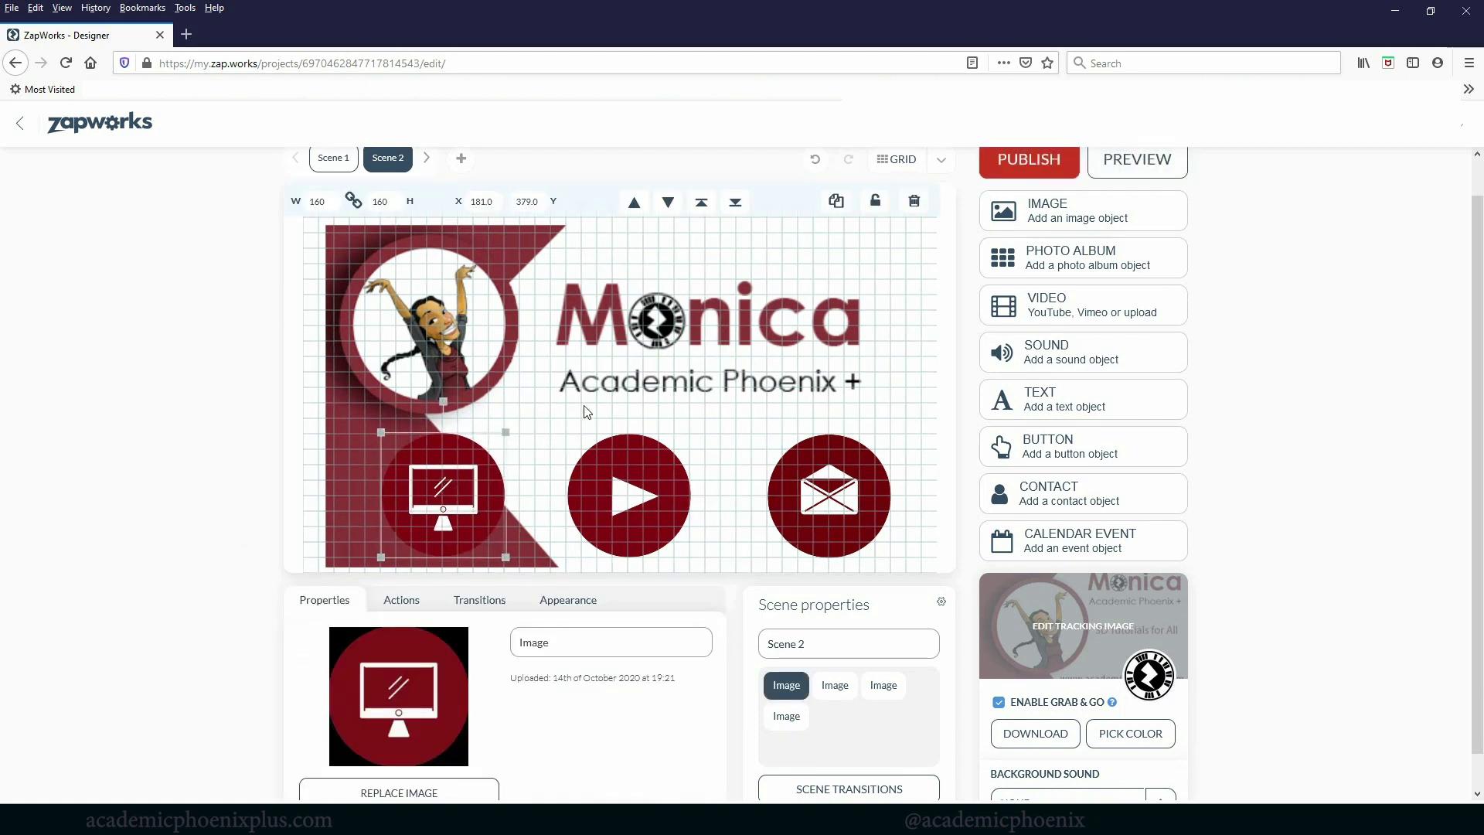
left_click(906, 157)
Nudge the play circle right and set its On Tap action to Link to
left_click_drag(629, 495, 643, 495)
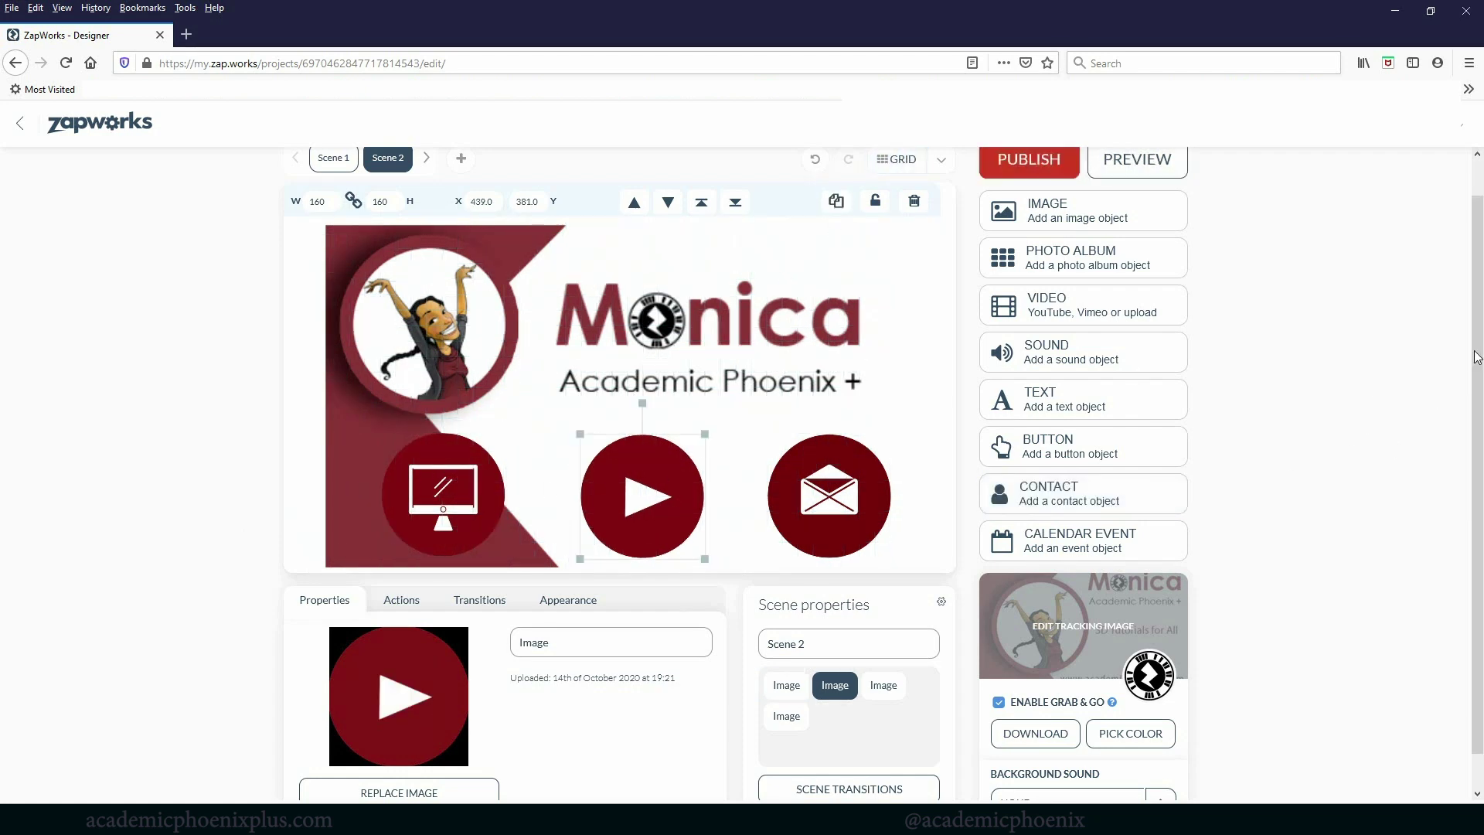
left_click_drag(1467, 363, 1473, 334)
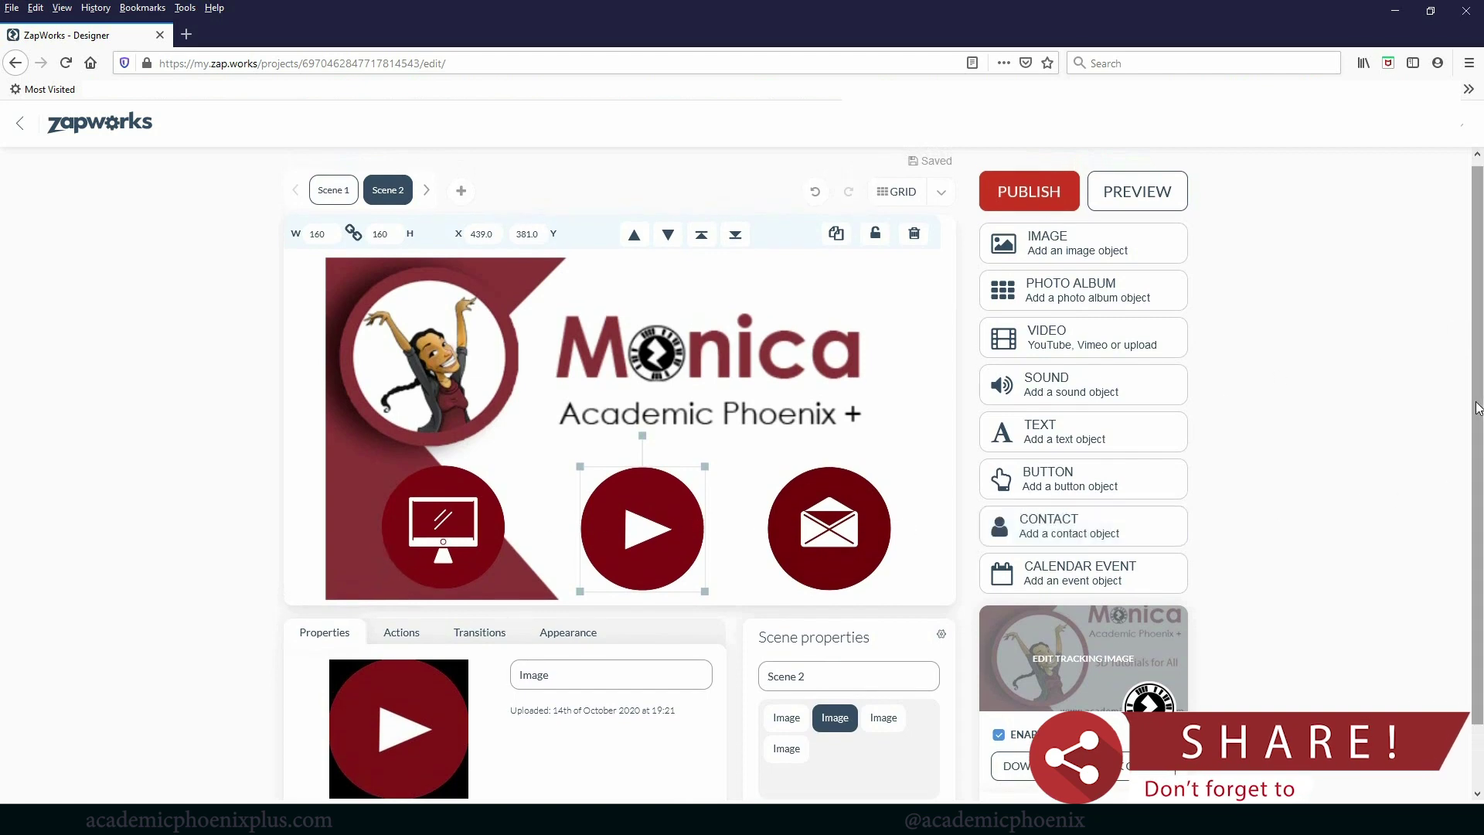
scroll(851, 494, "down", 1)
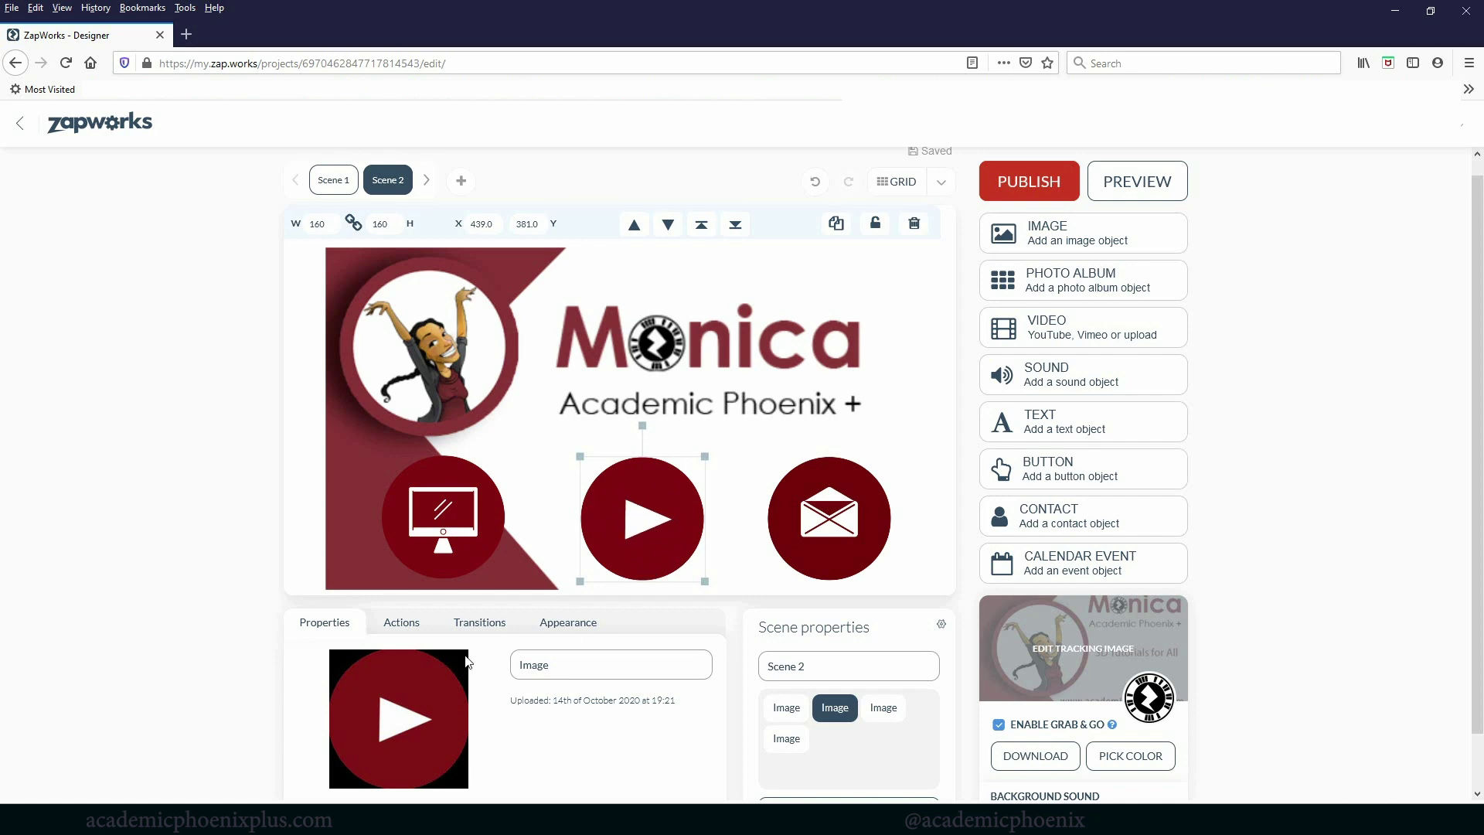
scroll(1463, 431, "down", 1)
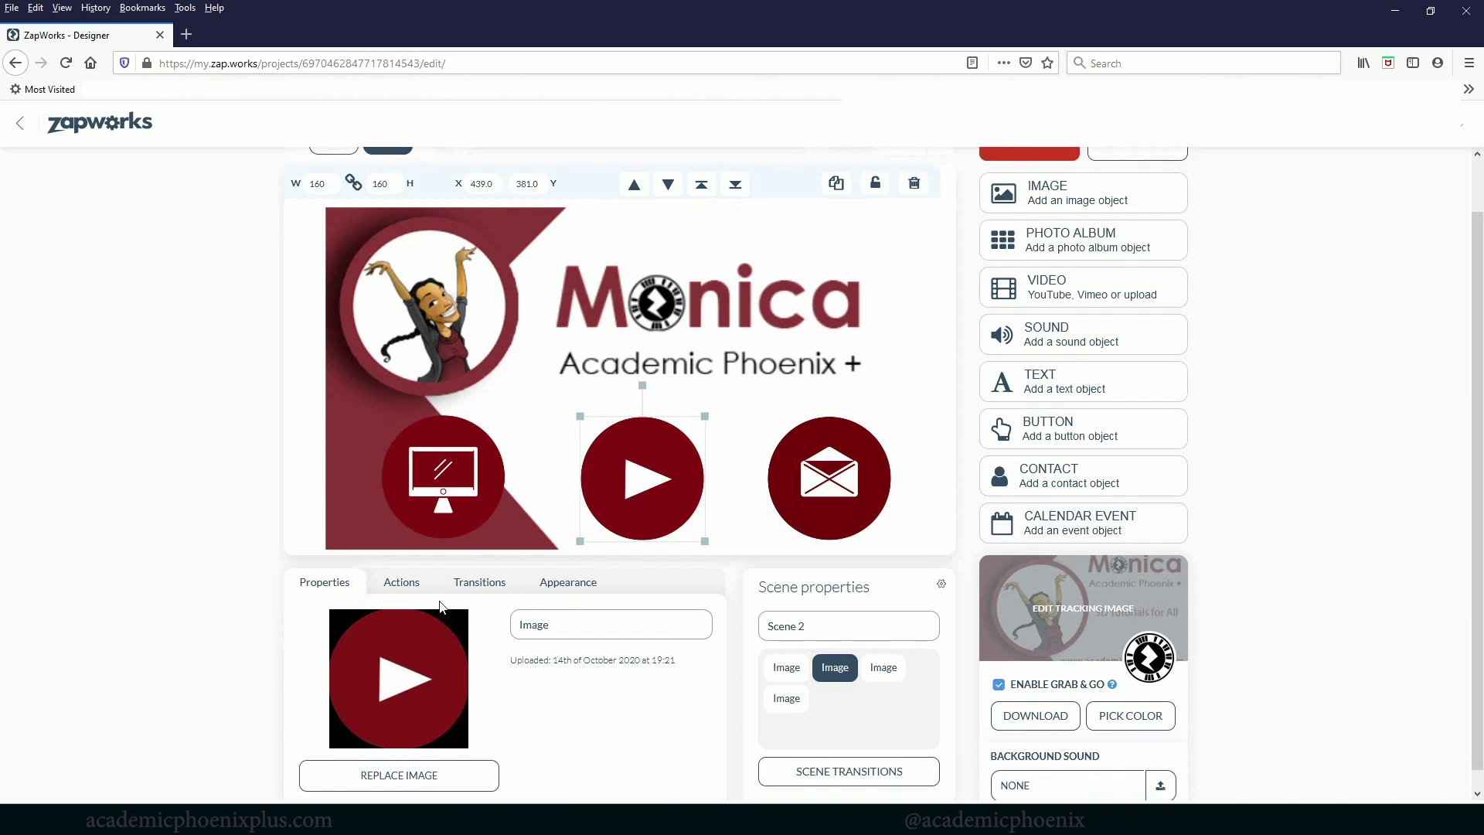
left_click(402, 584)
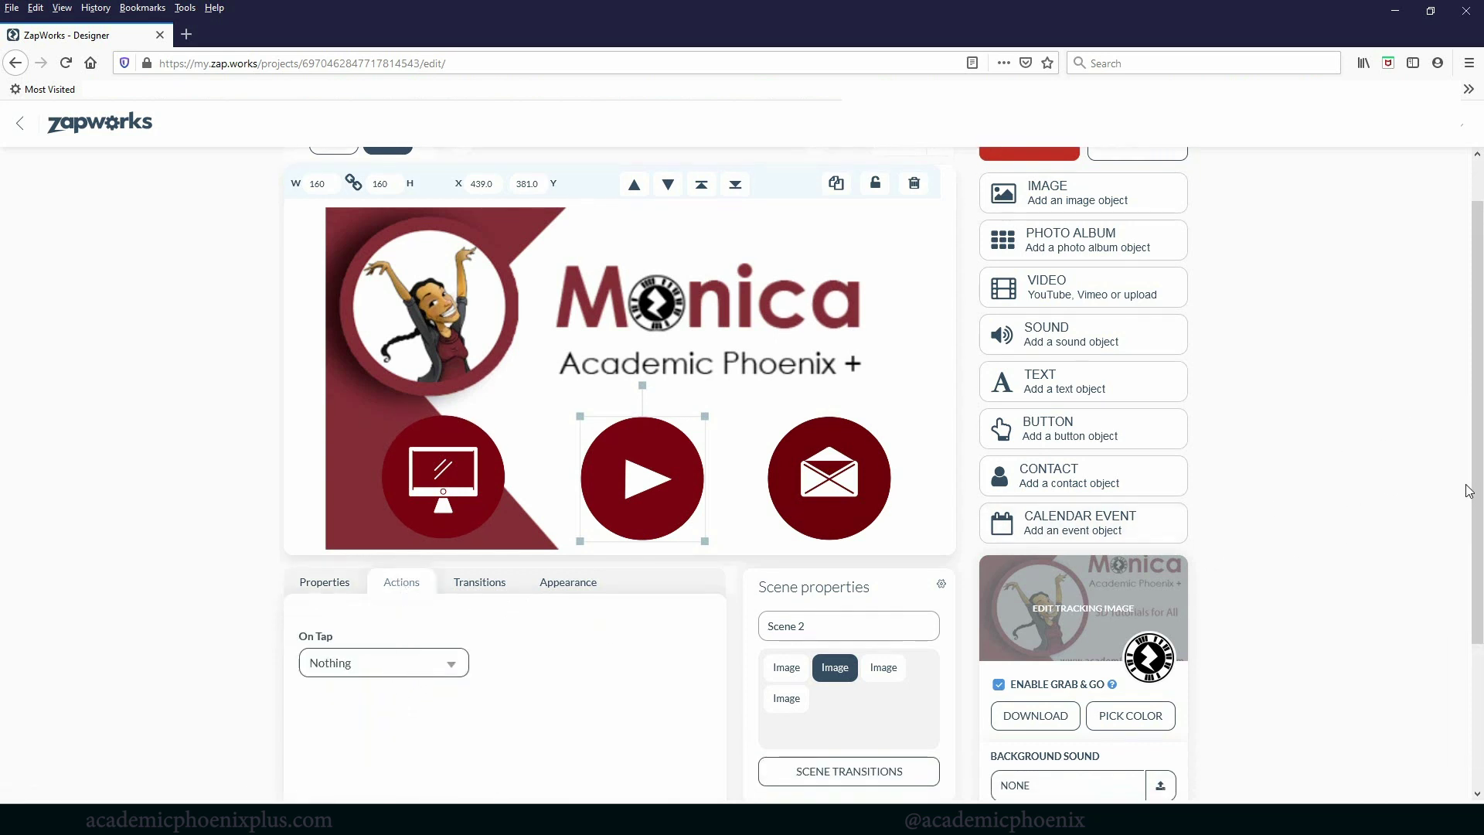
scroll(1473, 491, "down", 3)
left_click(445, 541)
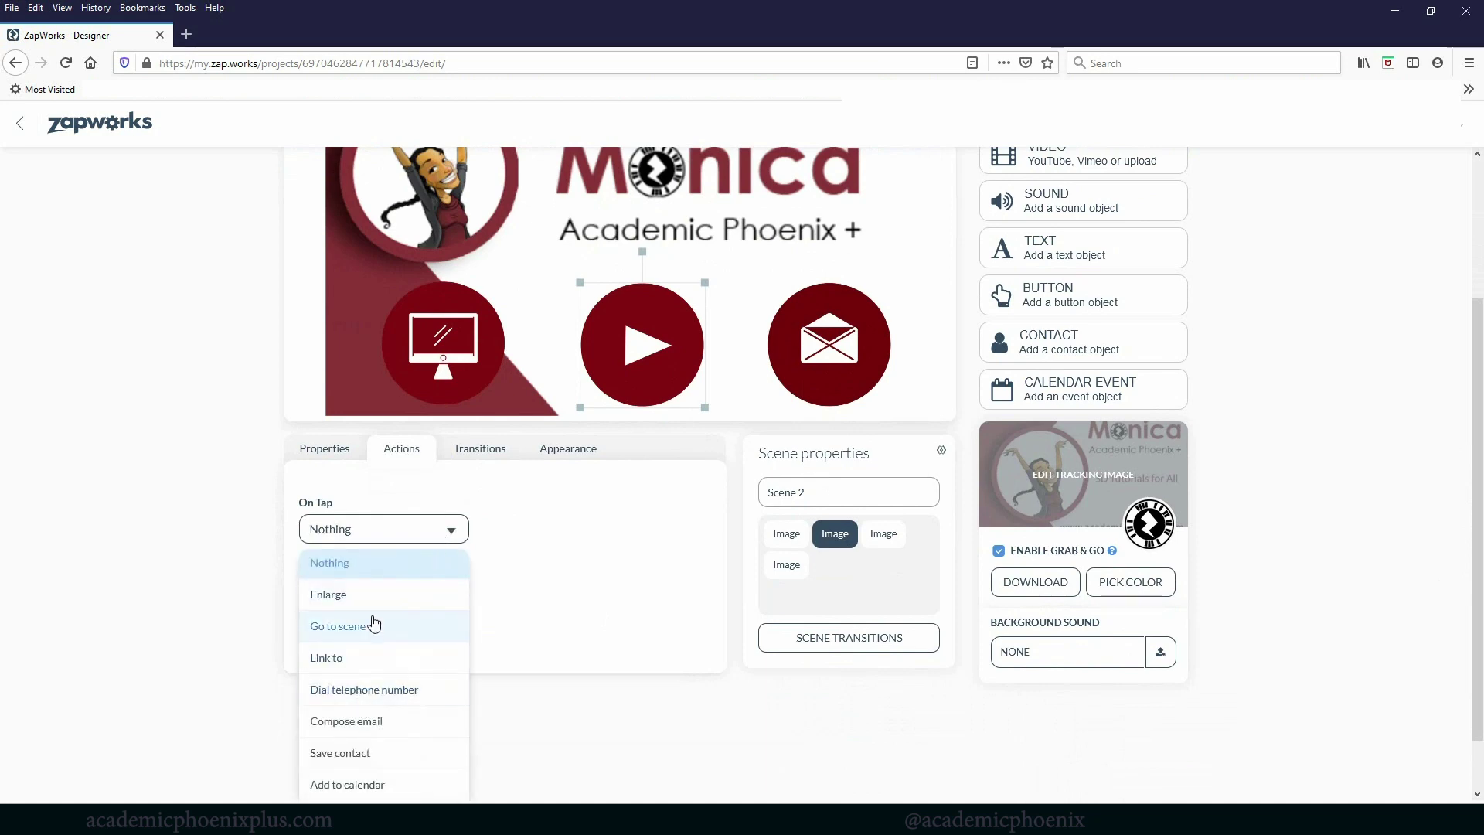
left_click(328, 661)
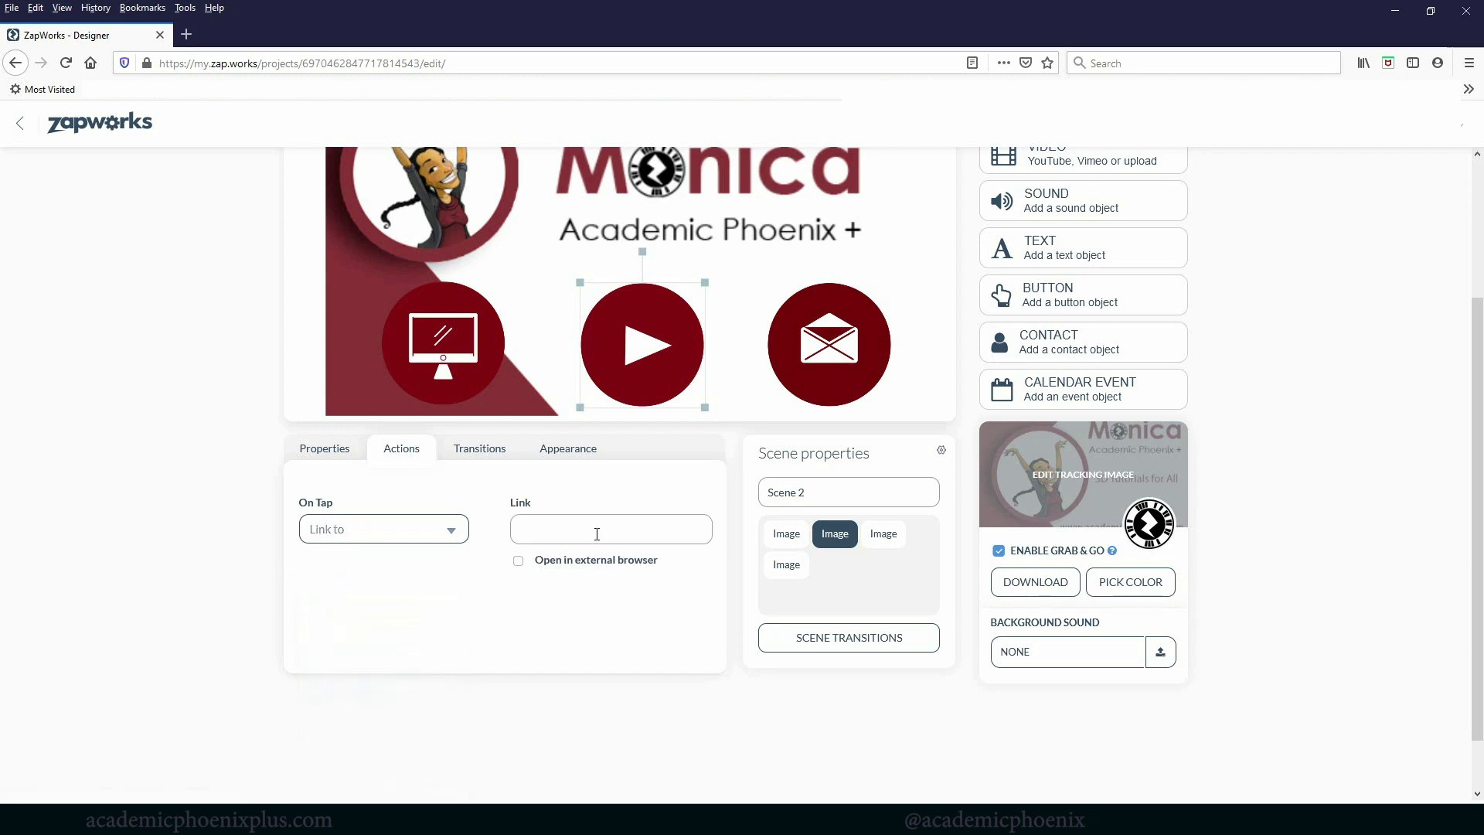
Paste the Academic Phoenix Plus YouTube channel URL into the play circle's Link field
left_click(185, 34)
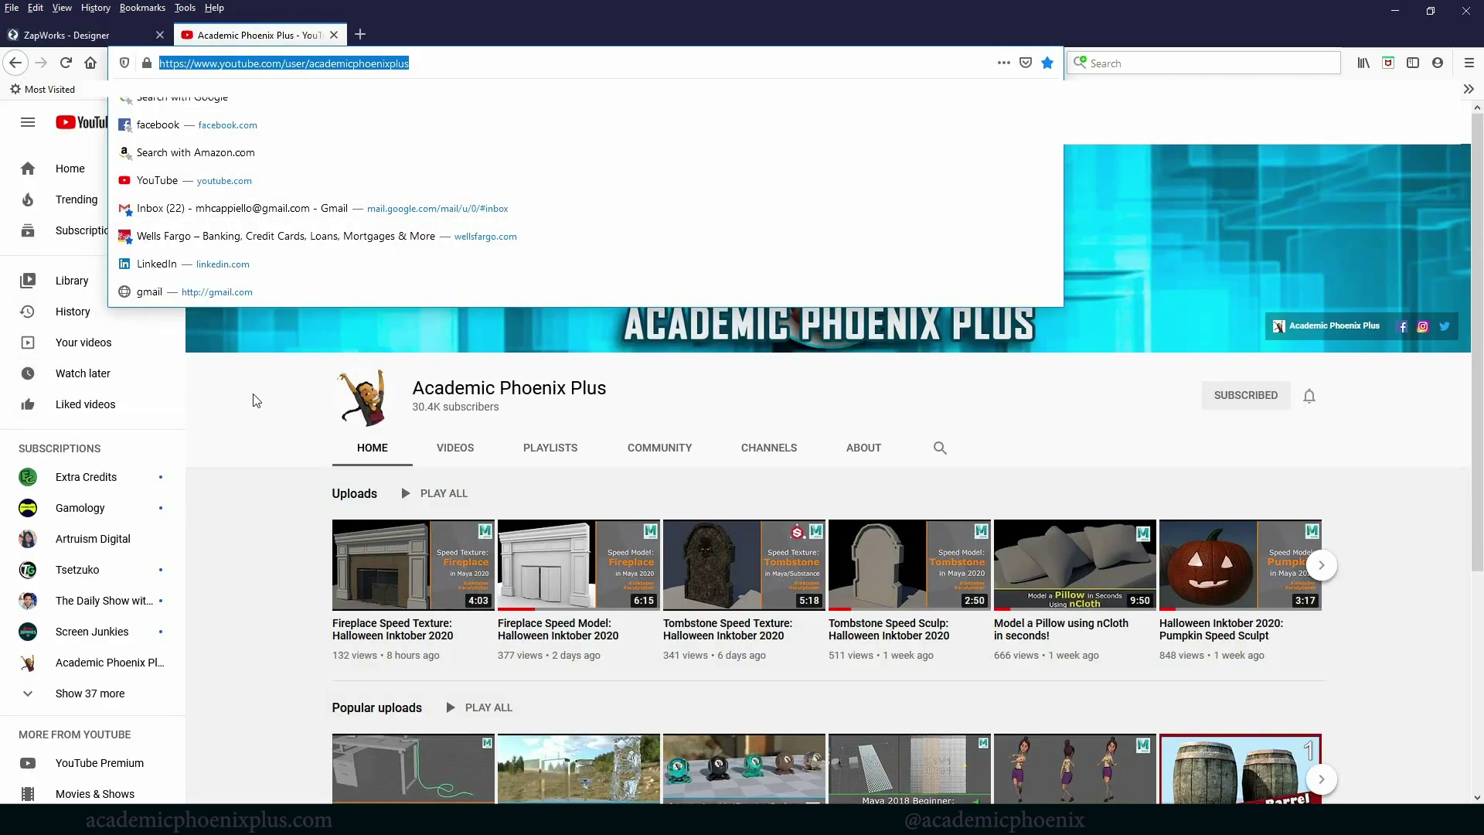
left_click(205, 355)
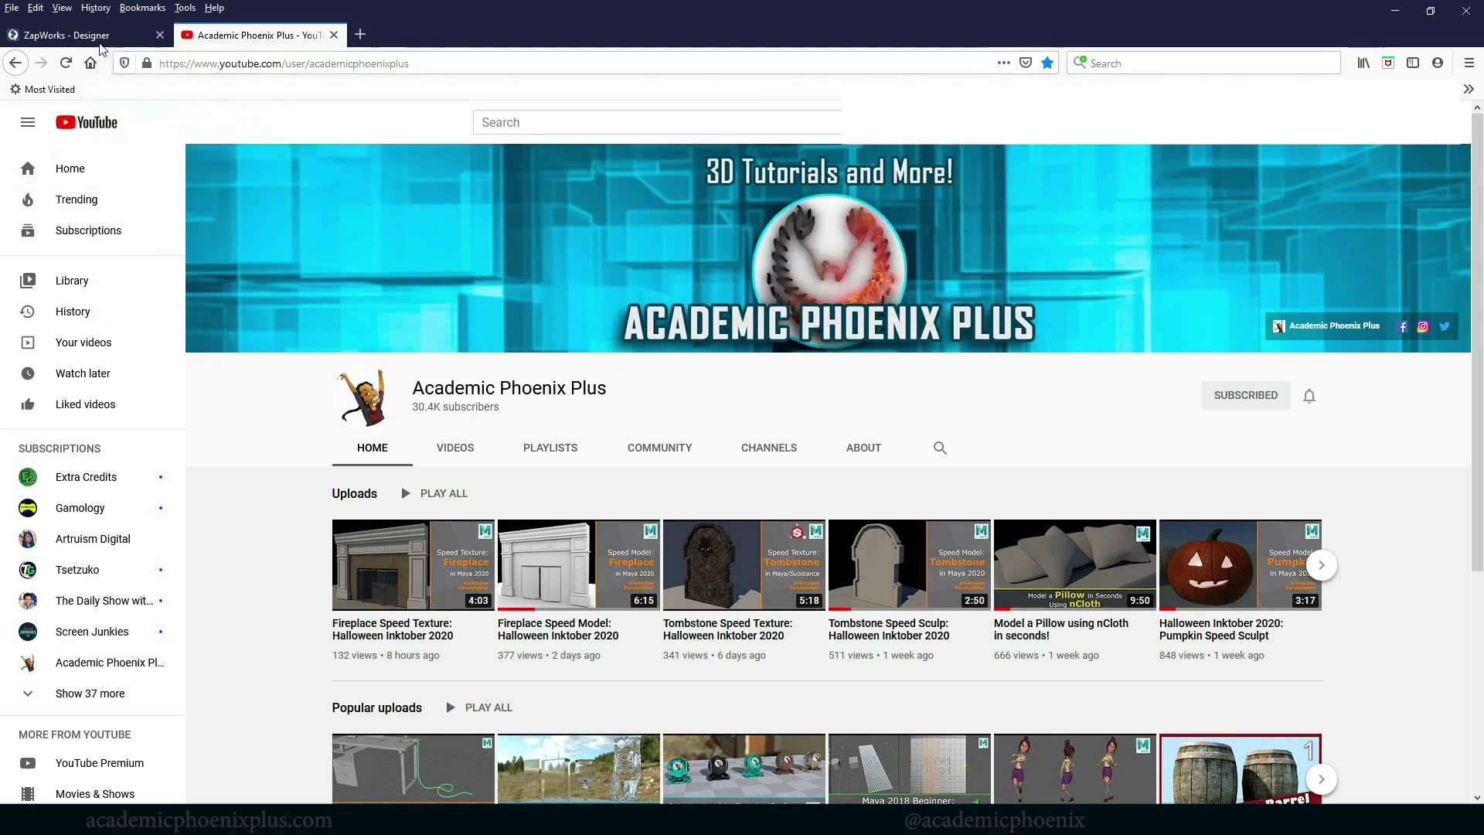
left_click(85, 34)
left_click(579, 528)
key("ctrl+v")
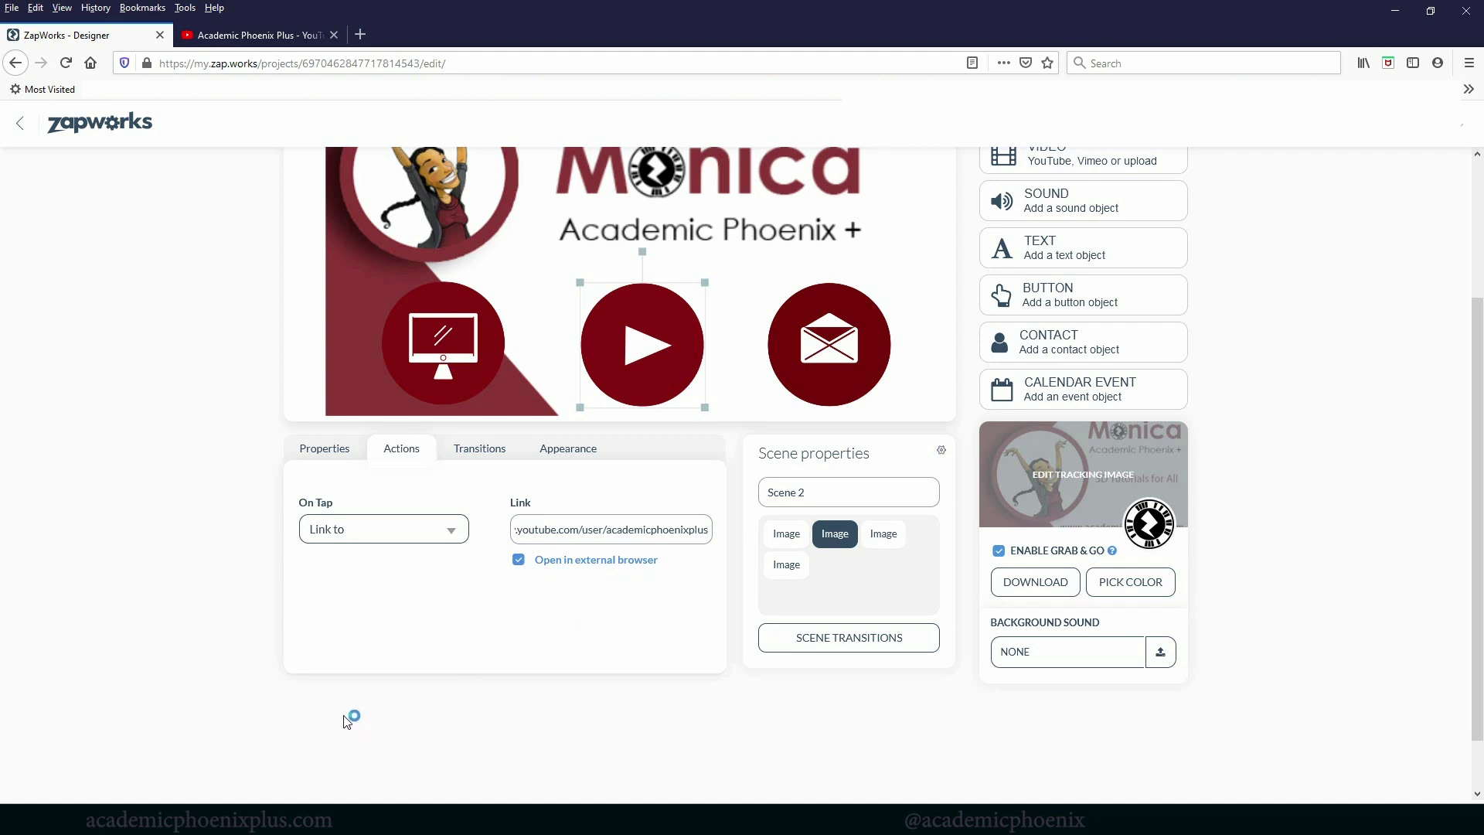
Set the envelope circle's On Tap to Compose email, with the channel's address as recipient and subject 'AR Email:'
left_click(844, 455)
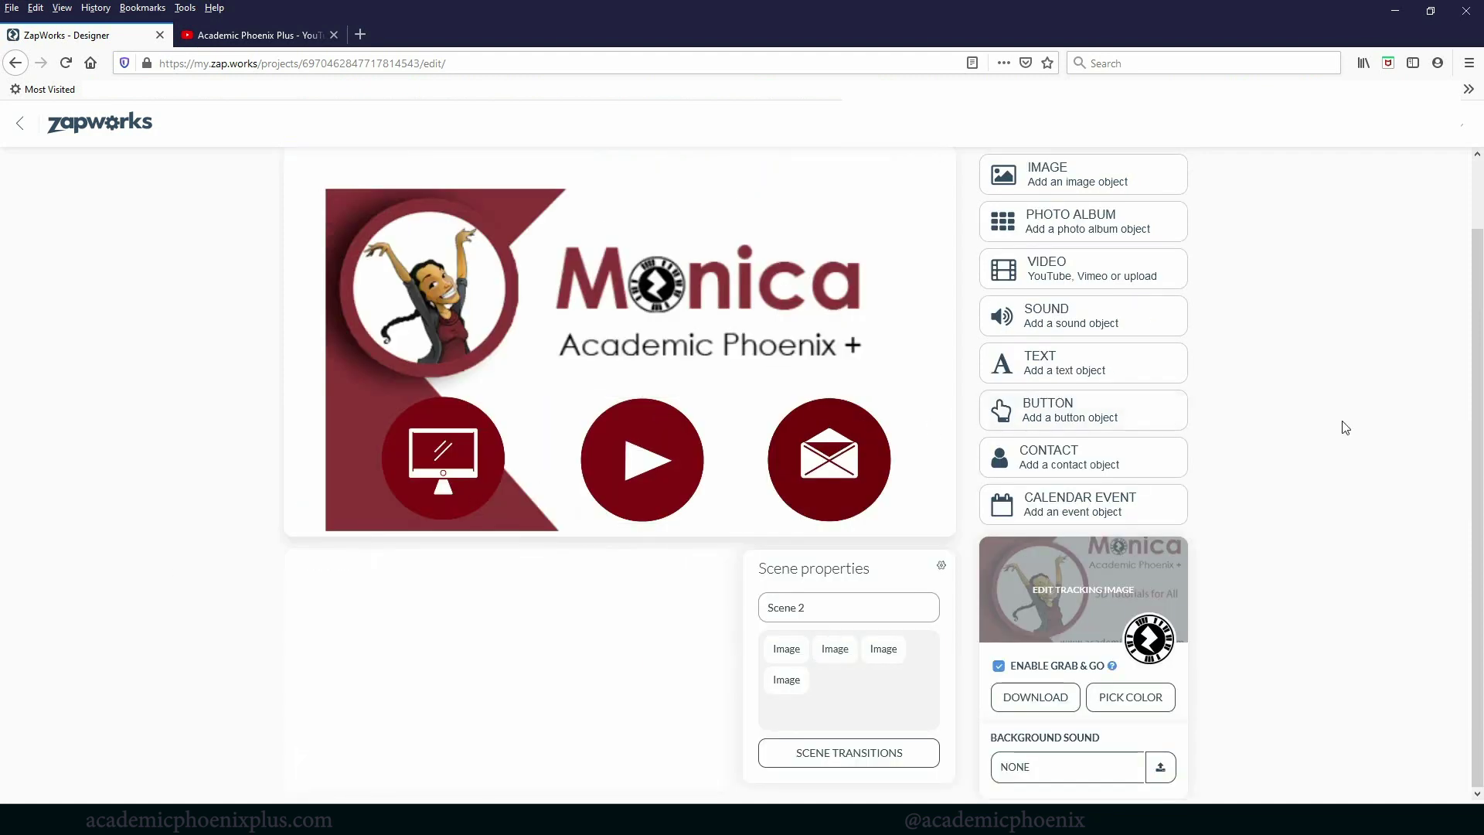
left_click(830, 459)
left_click(401, 626)
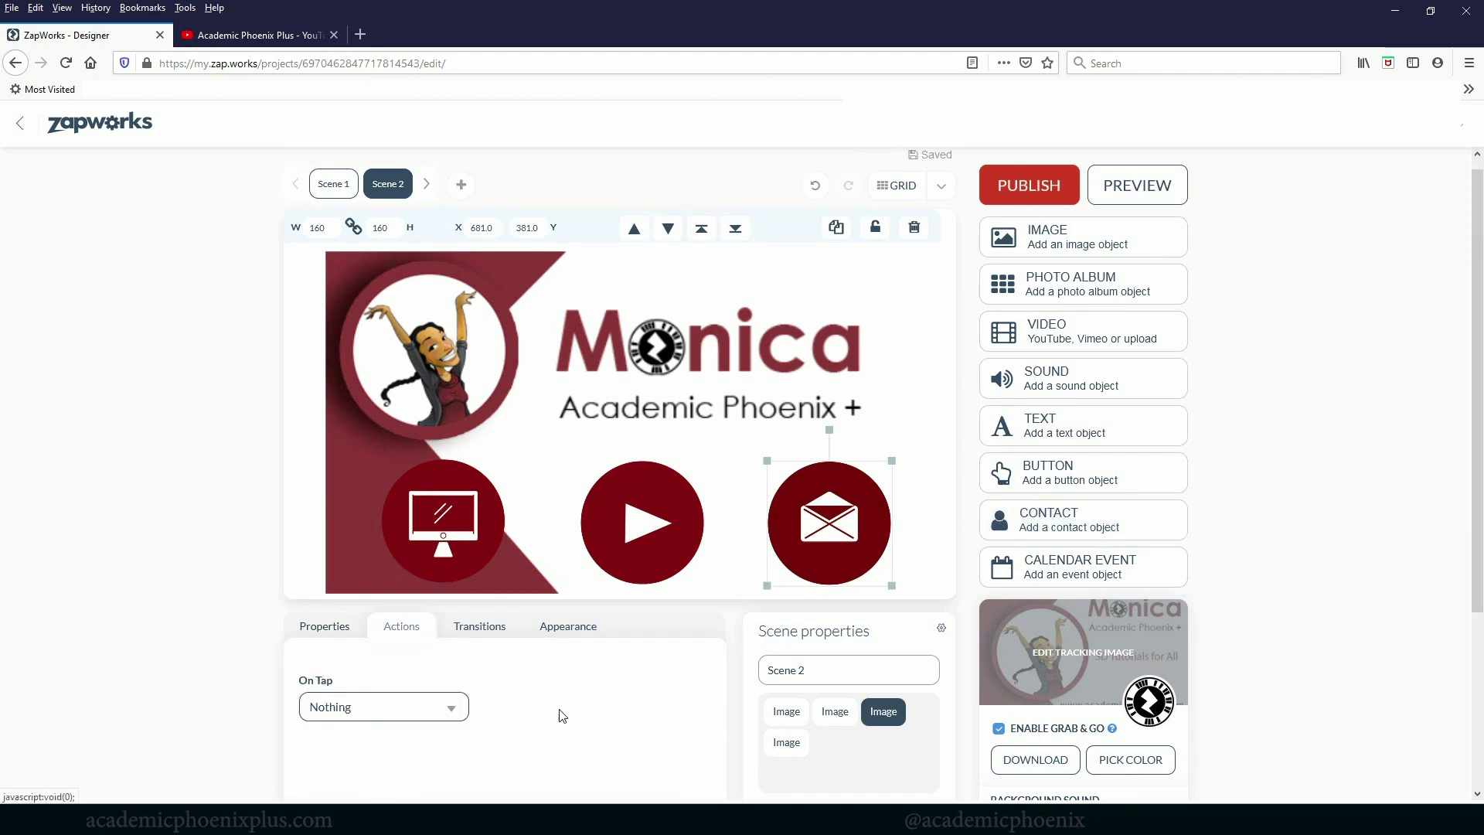
left_click(384, 707)
left_click(384, 723)
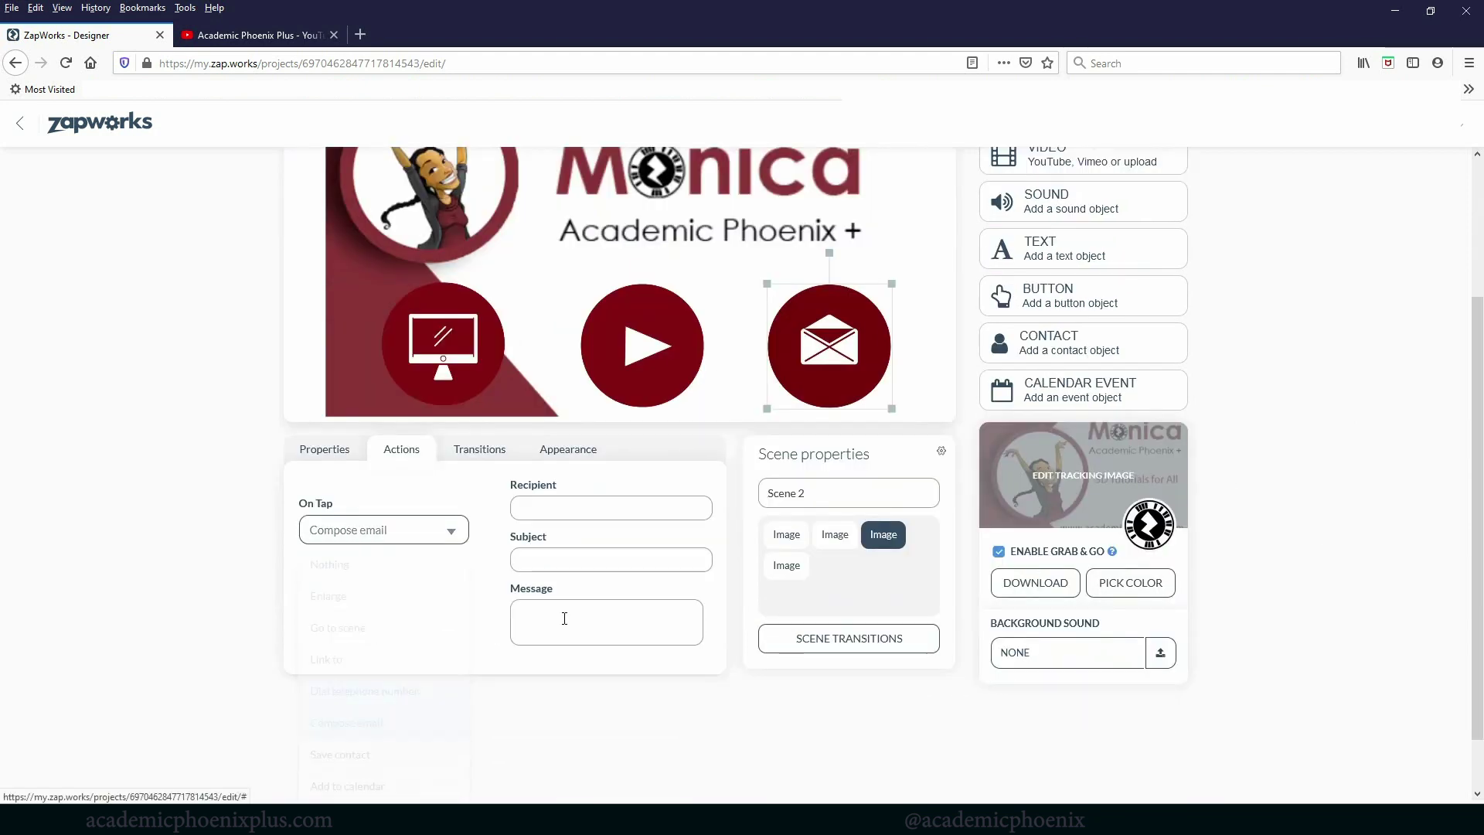
left_click(600, 510)
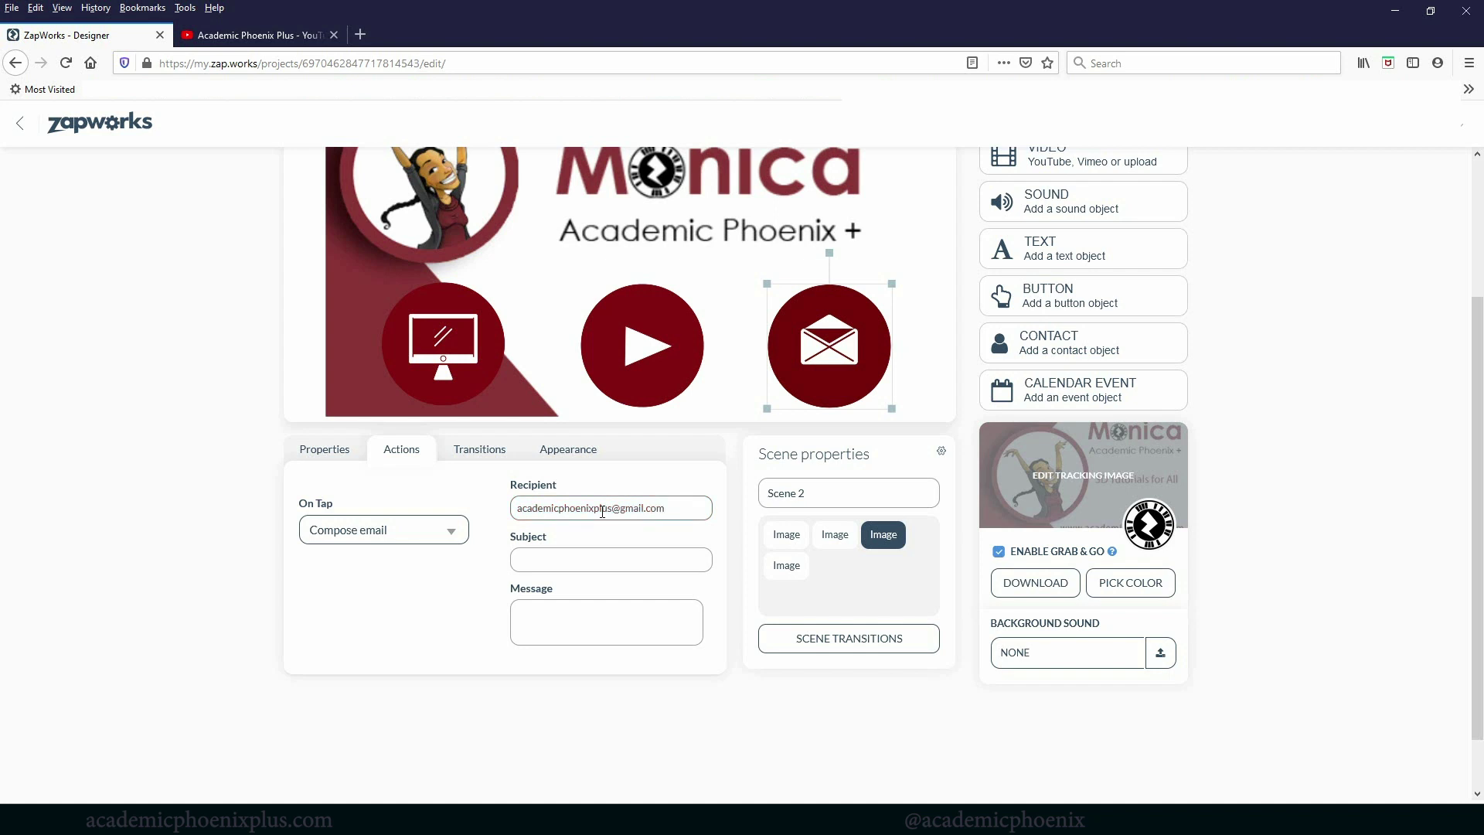
key("Tab")
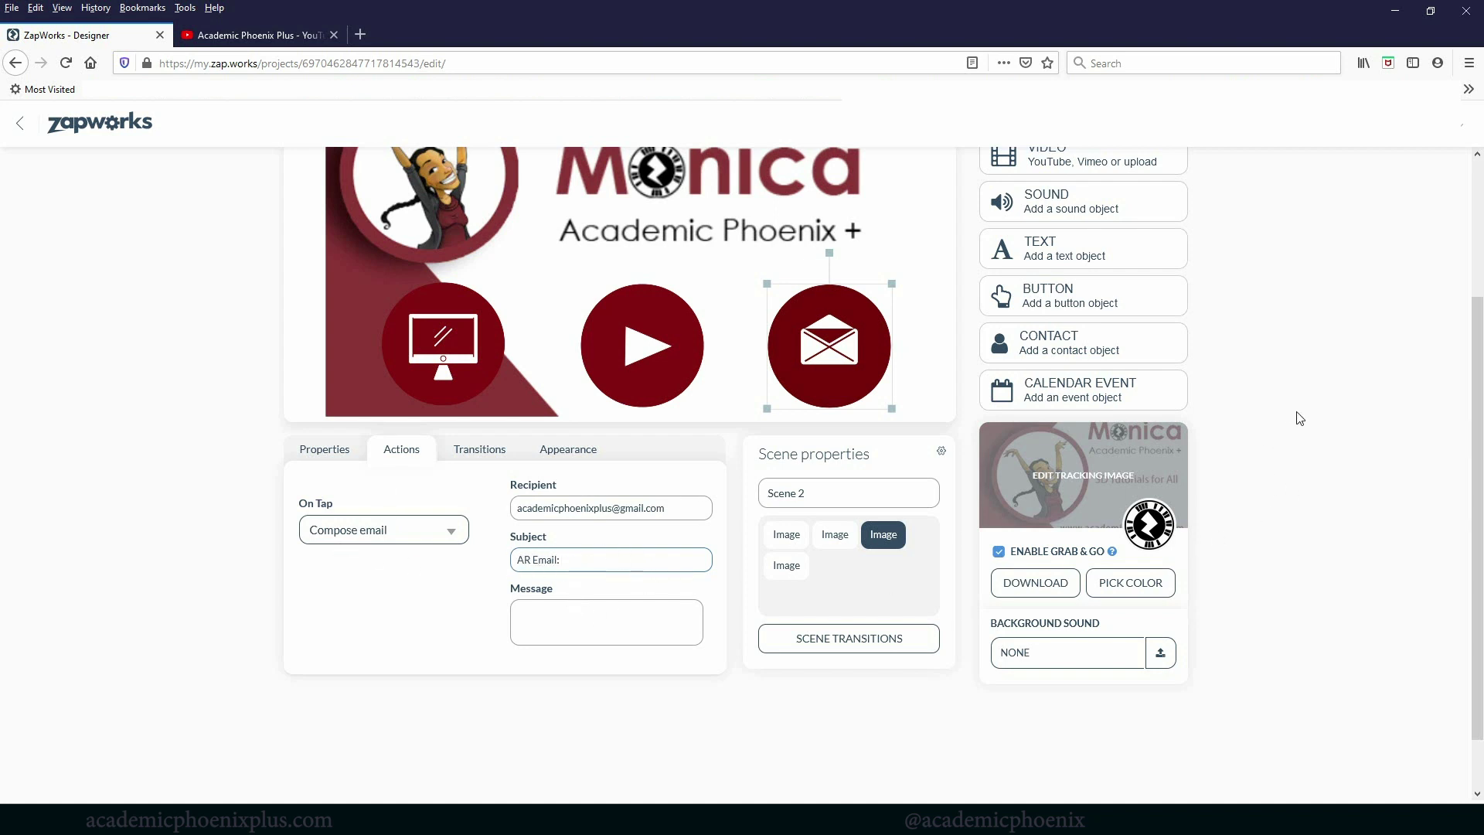
Select the monitor circle image
left_click_drag(1475, 363, 1461, 272)
scroll(1461, 272, "down", 1)
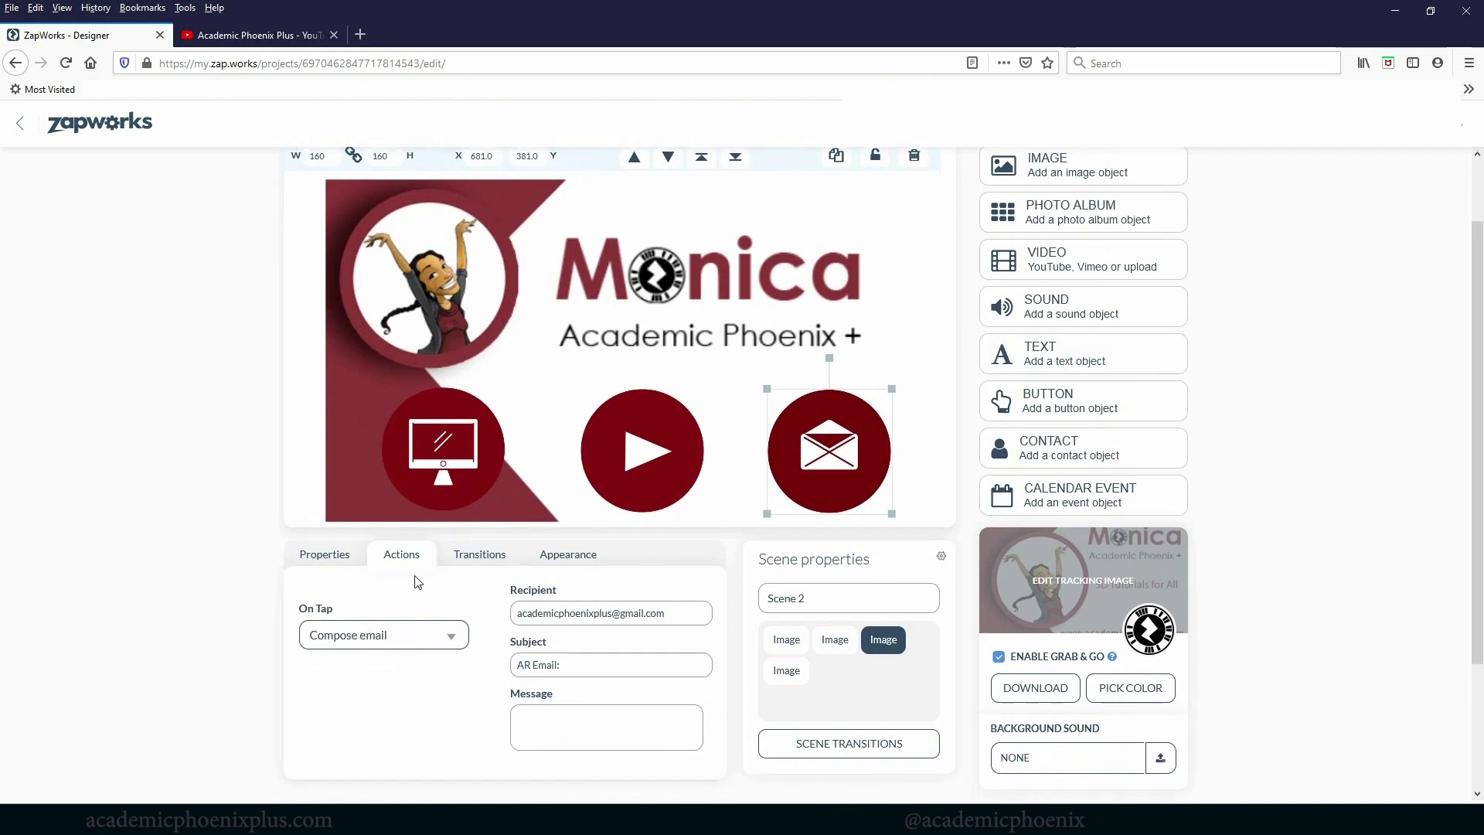
left_click(455, 465)
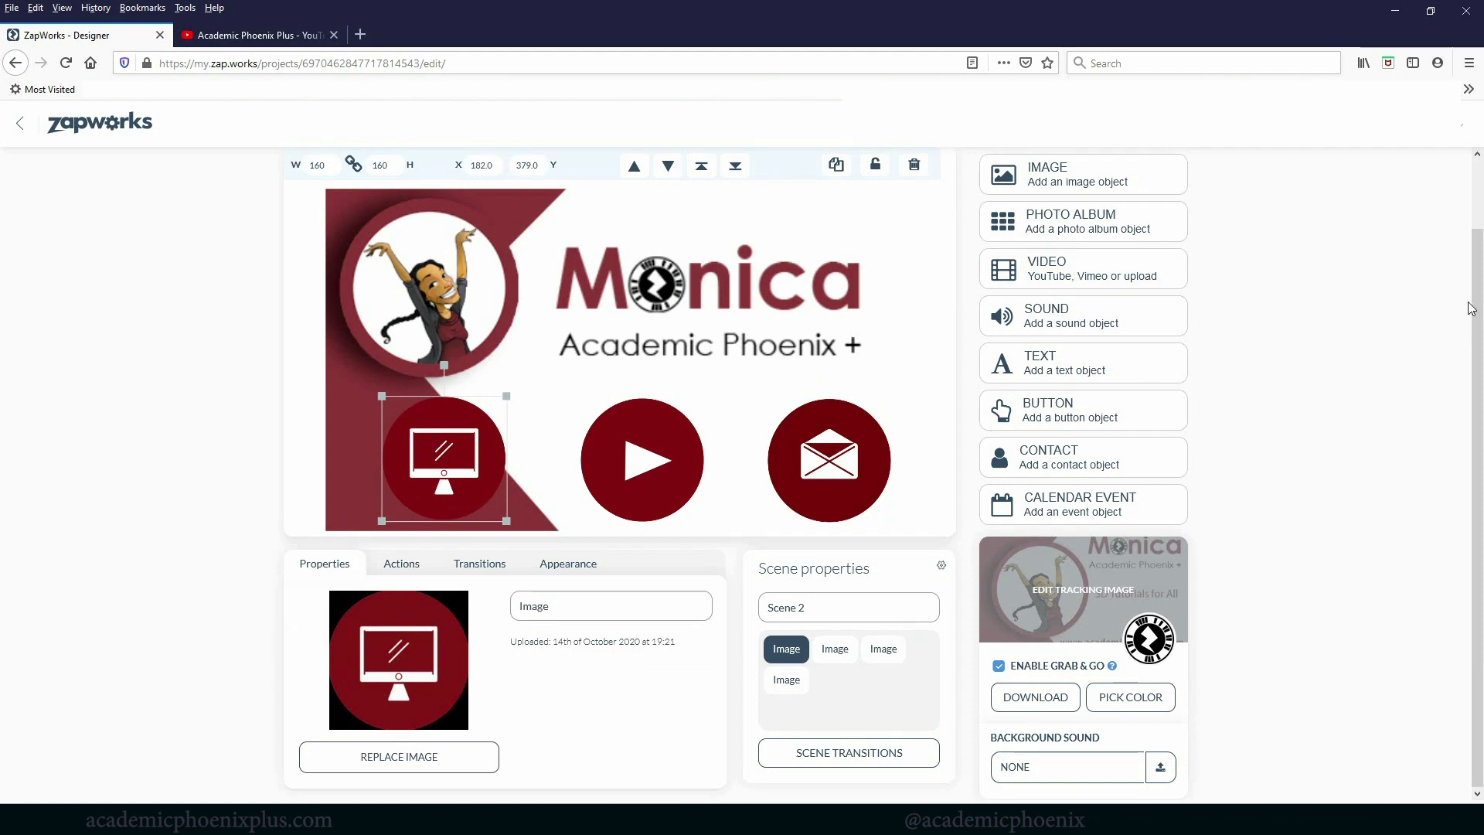
left_click_drag(1471, 304, 1291, 233)
Add Scene 3 with a text object holding the greeting that introduces Academic Phoenix +
left_click(461, 201)
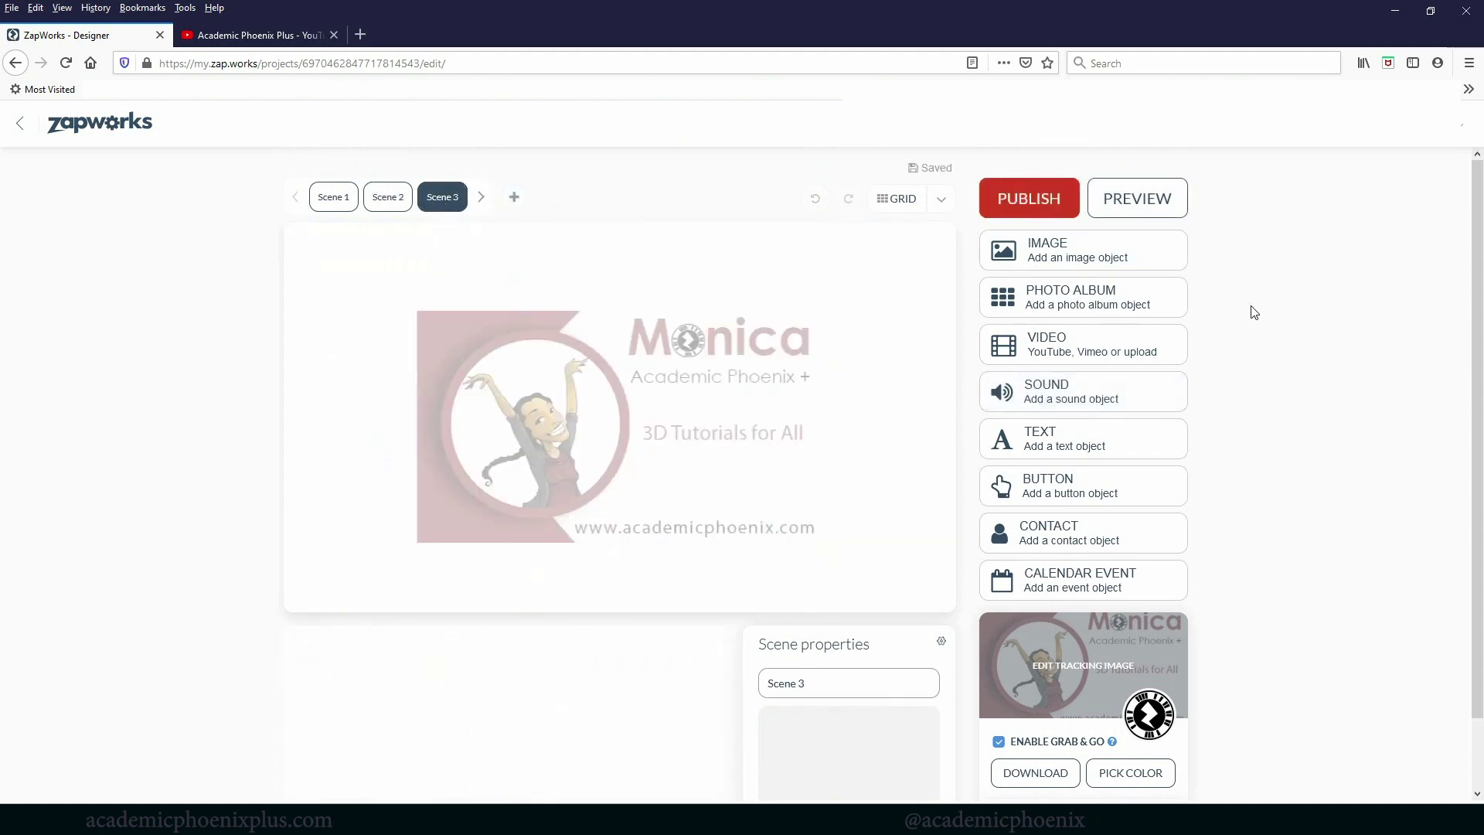
left_click(1040, 439)
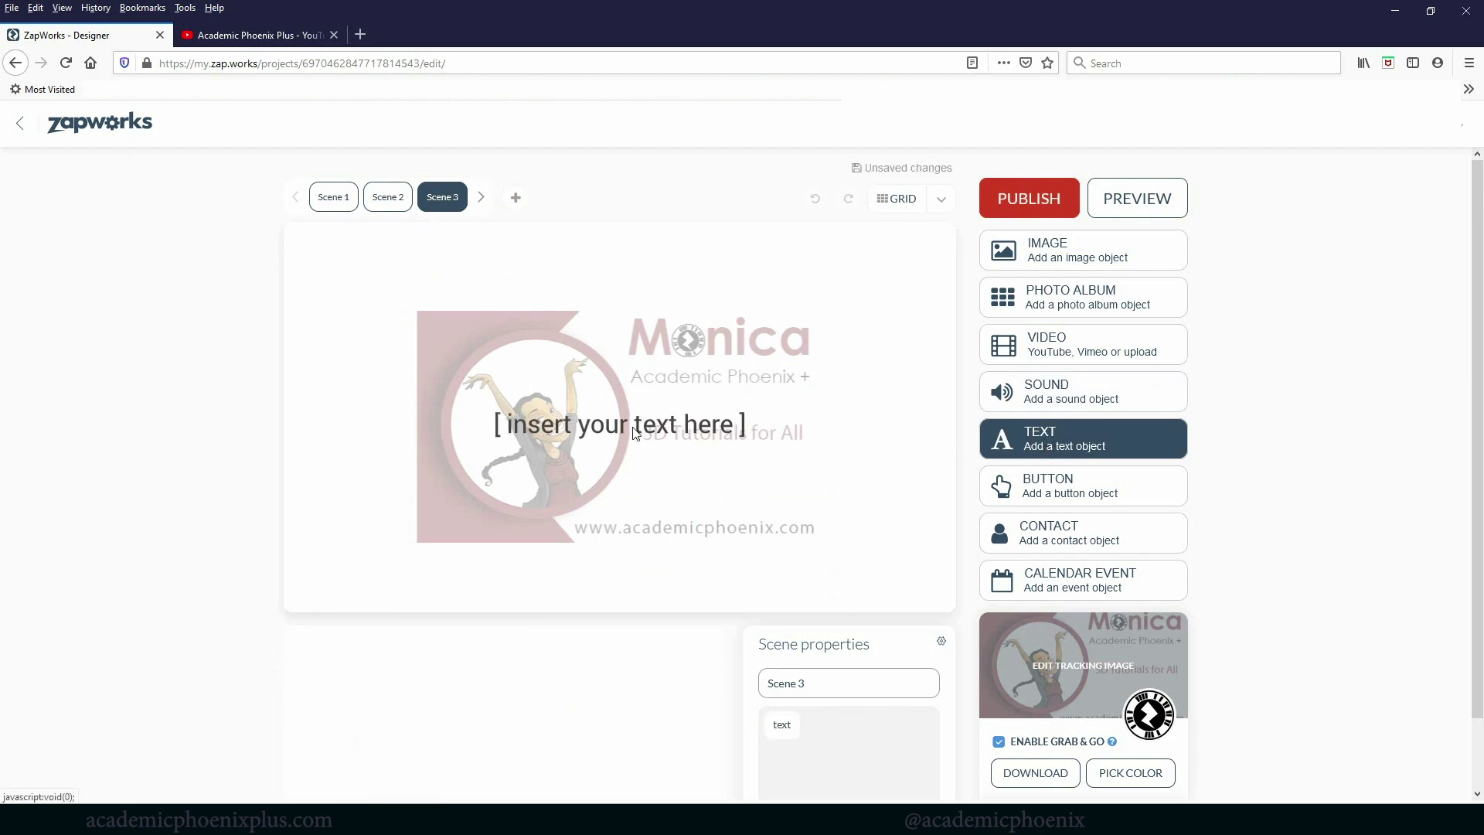
left_click(632, 432)
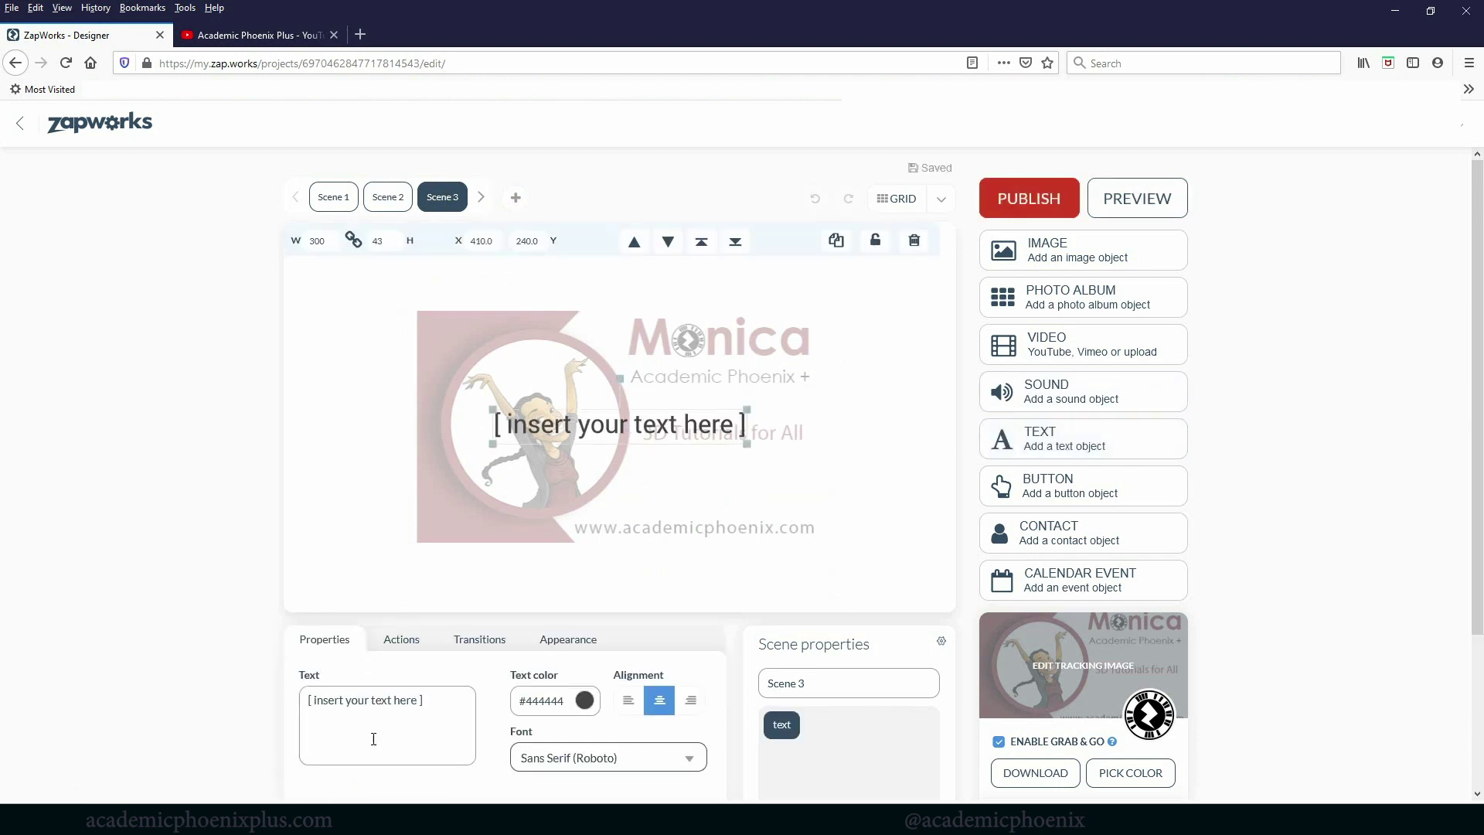
triple_click(405, 699)
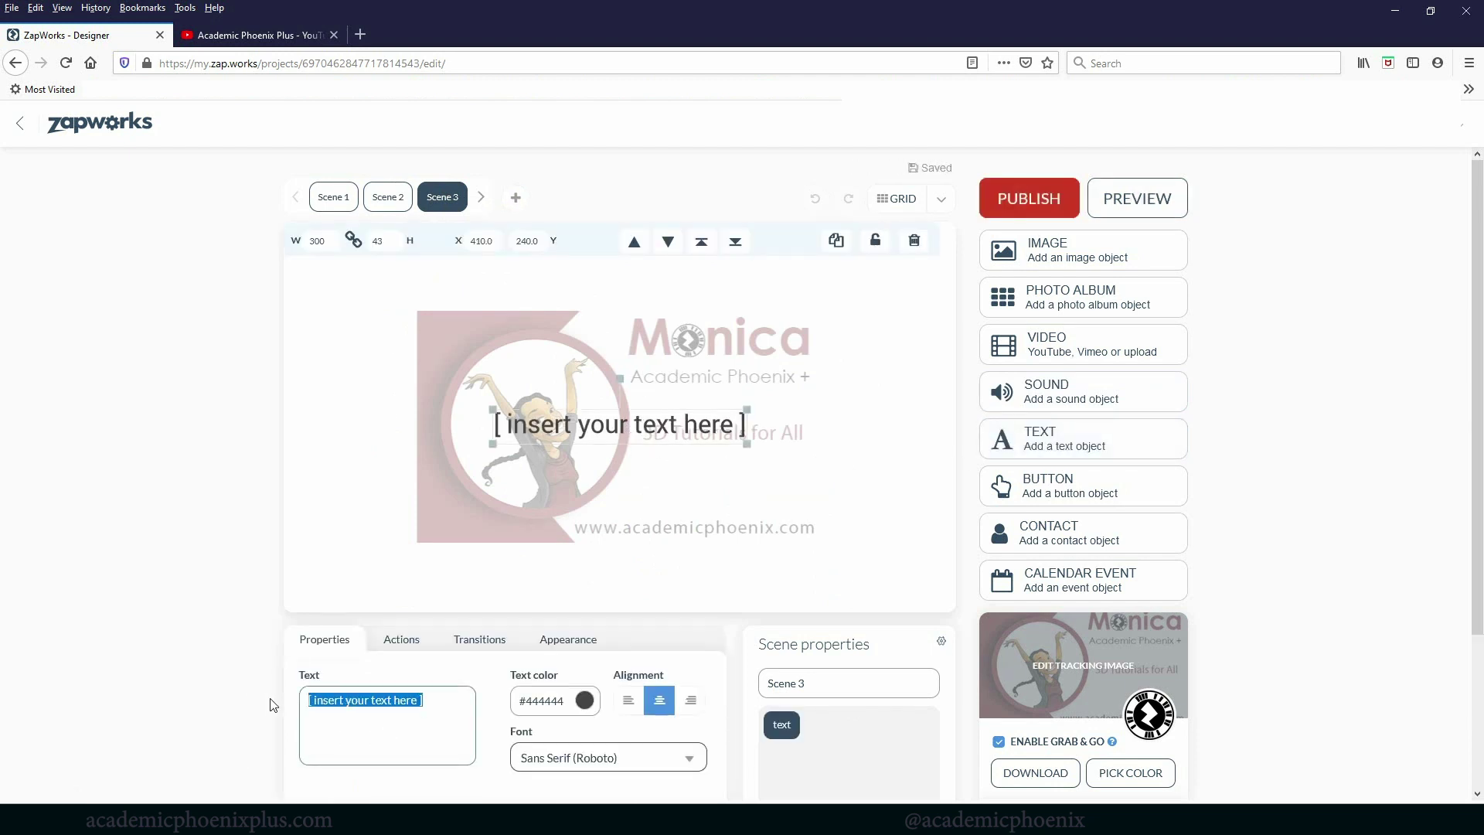
key("BackSpace")
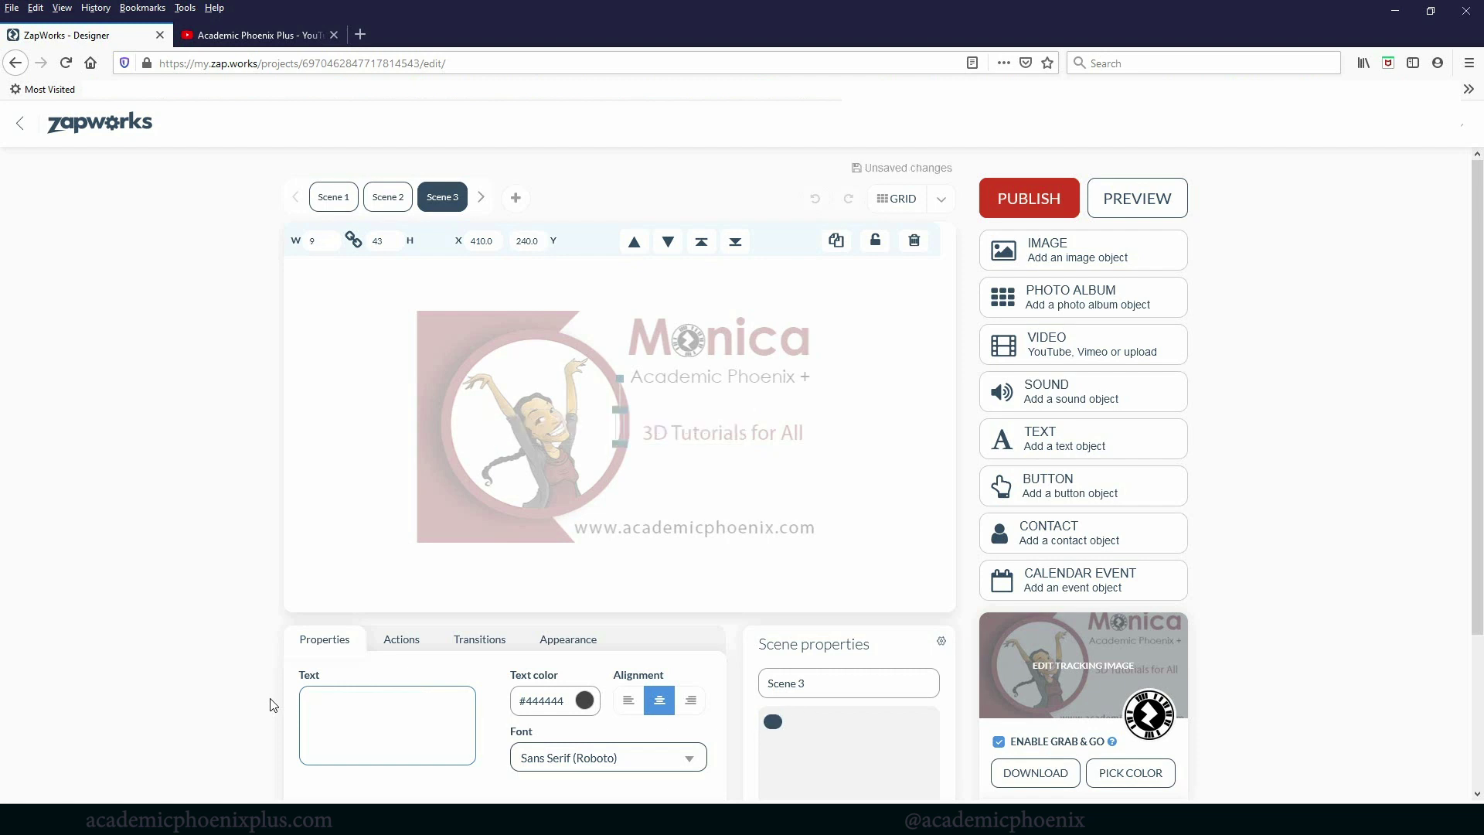
type("Hi!")
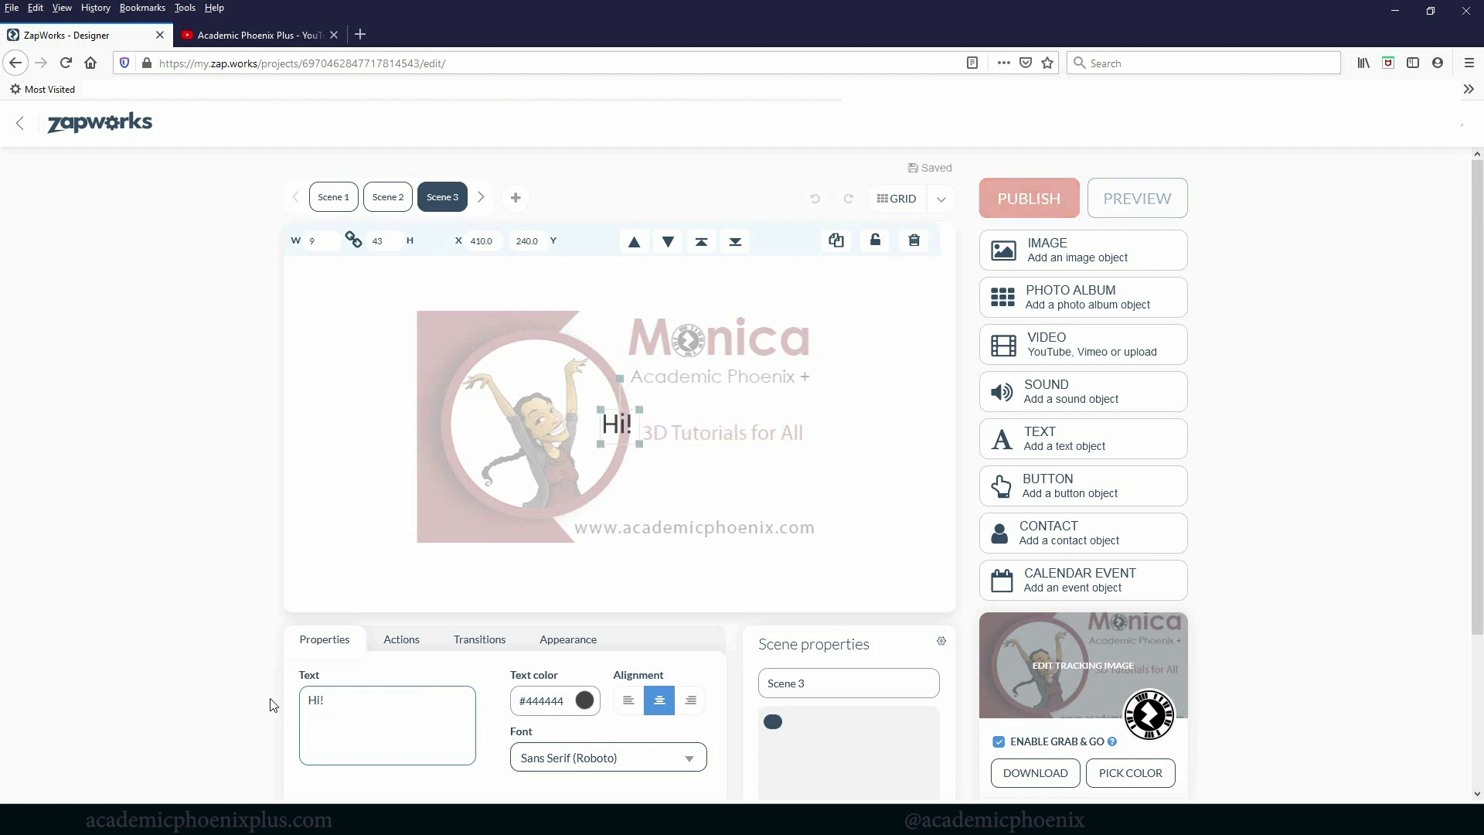
type(" I'm Monica, ")
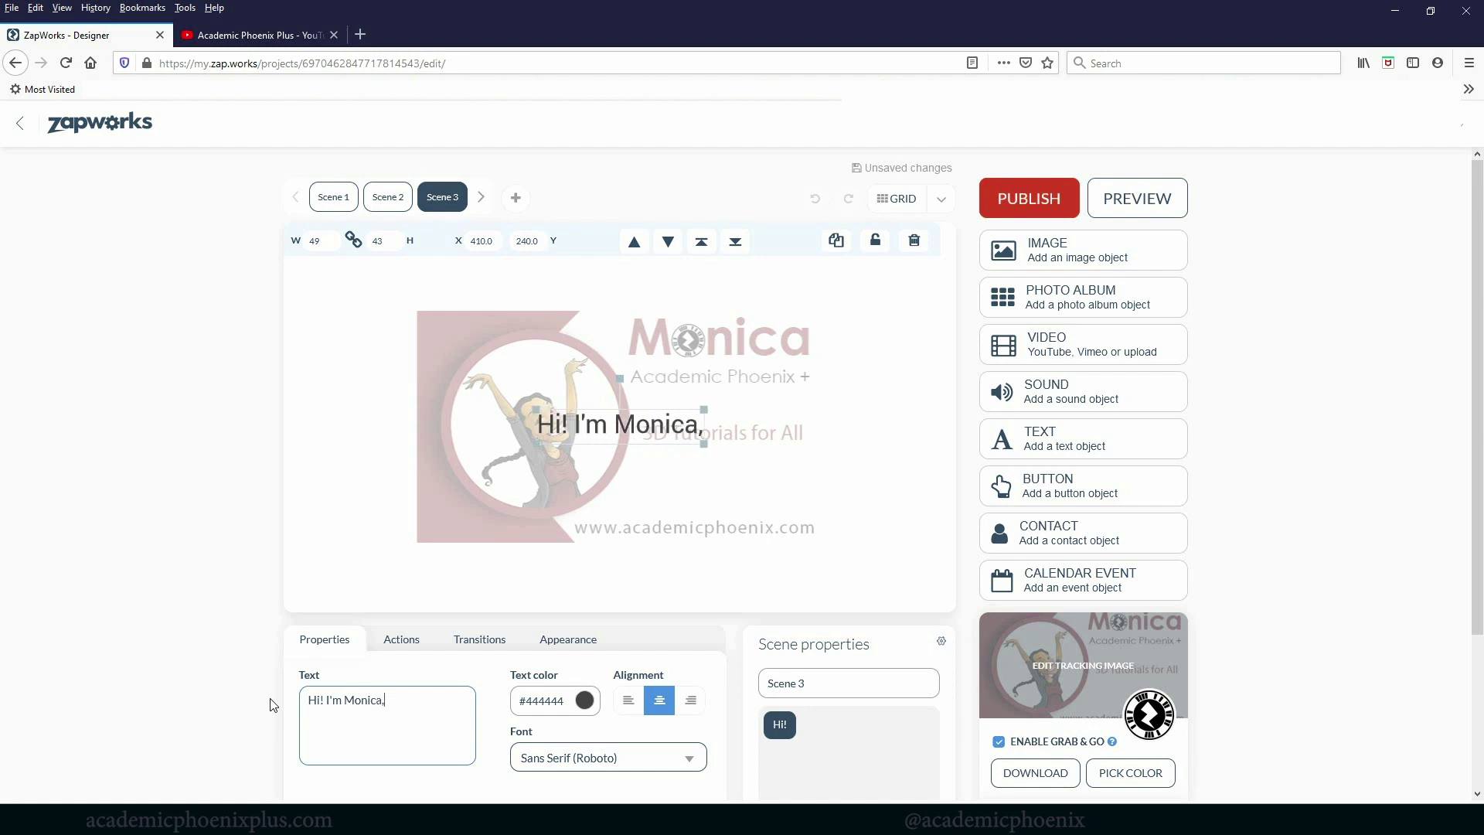
type("aka ")
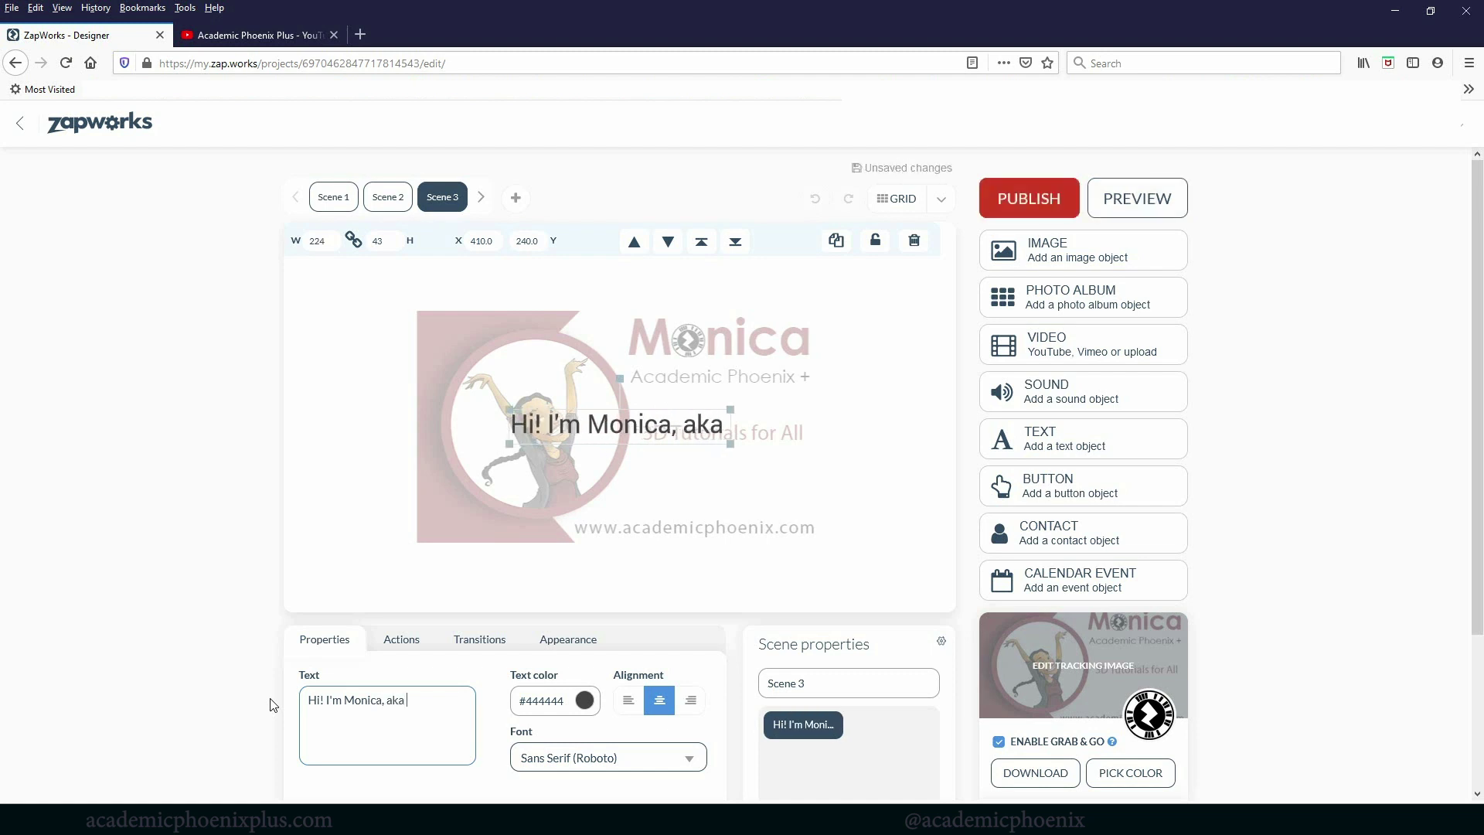
type("Academic")
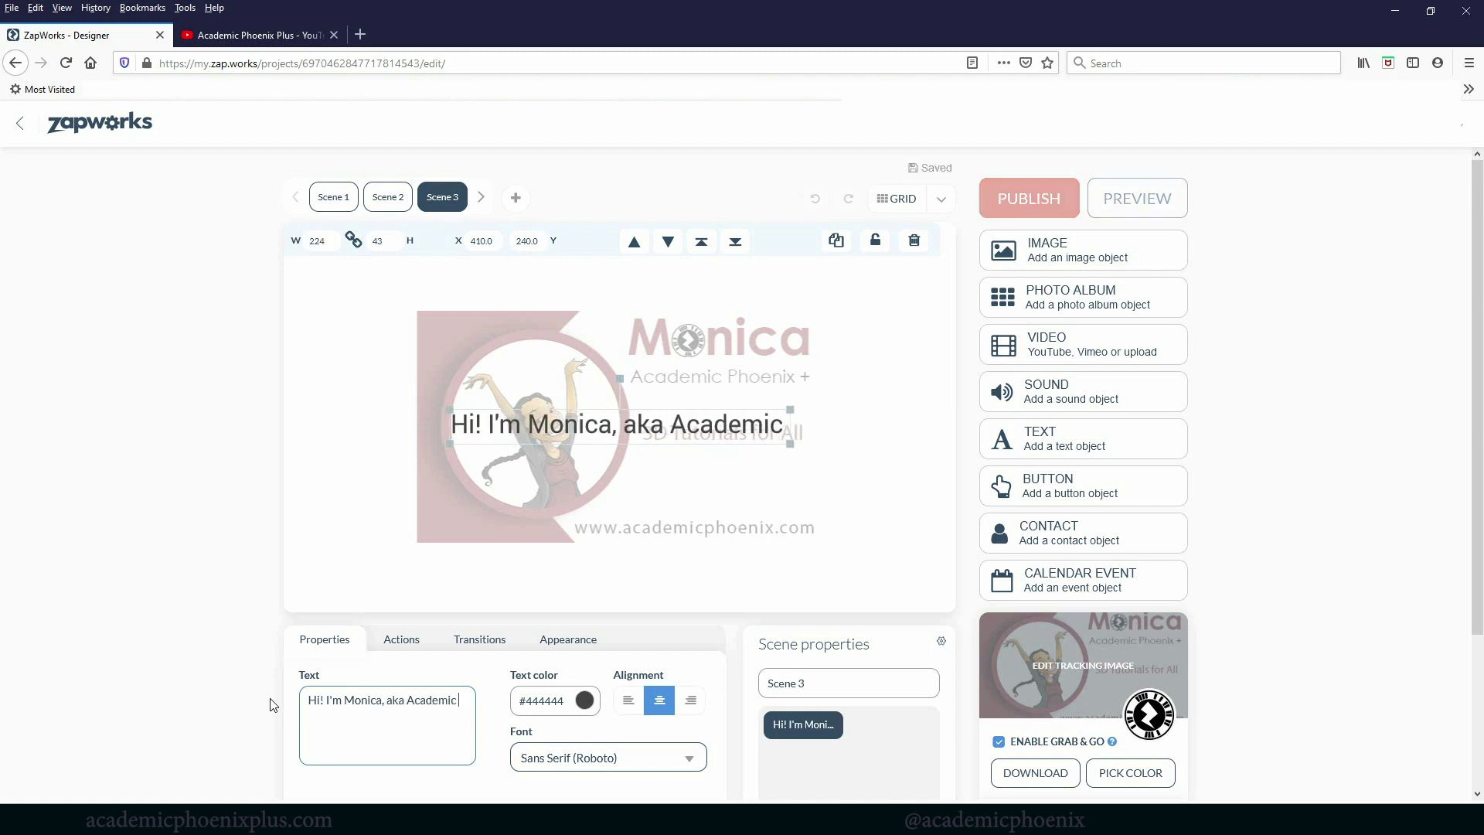
type(" Phoenix")
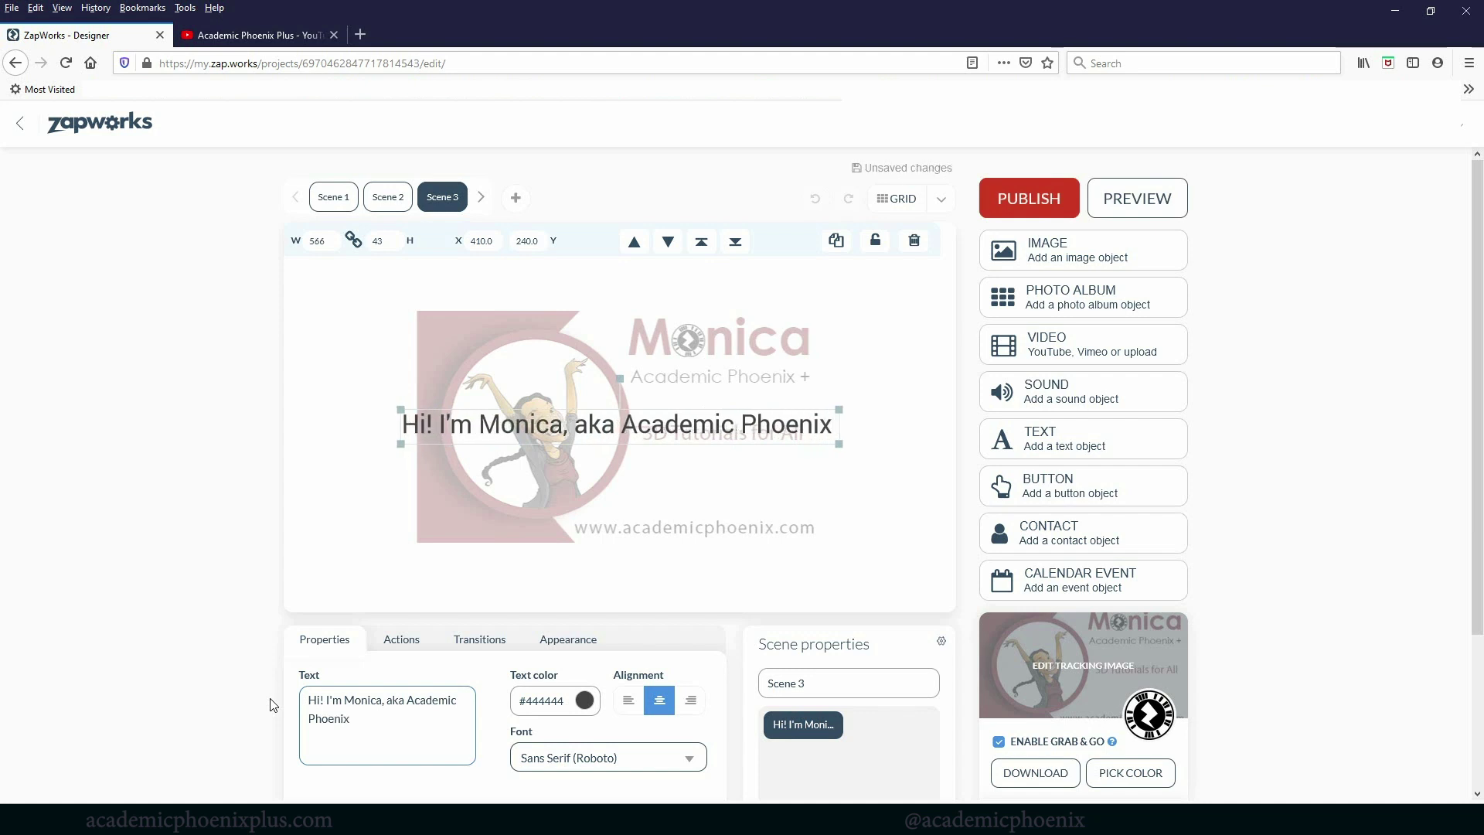
type(" +!")
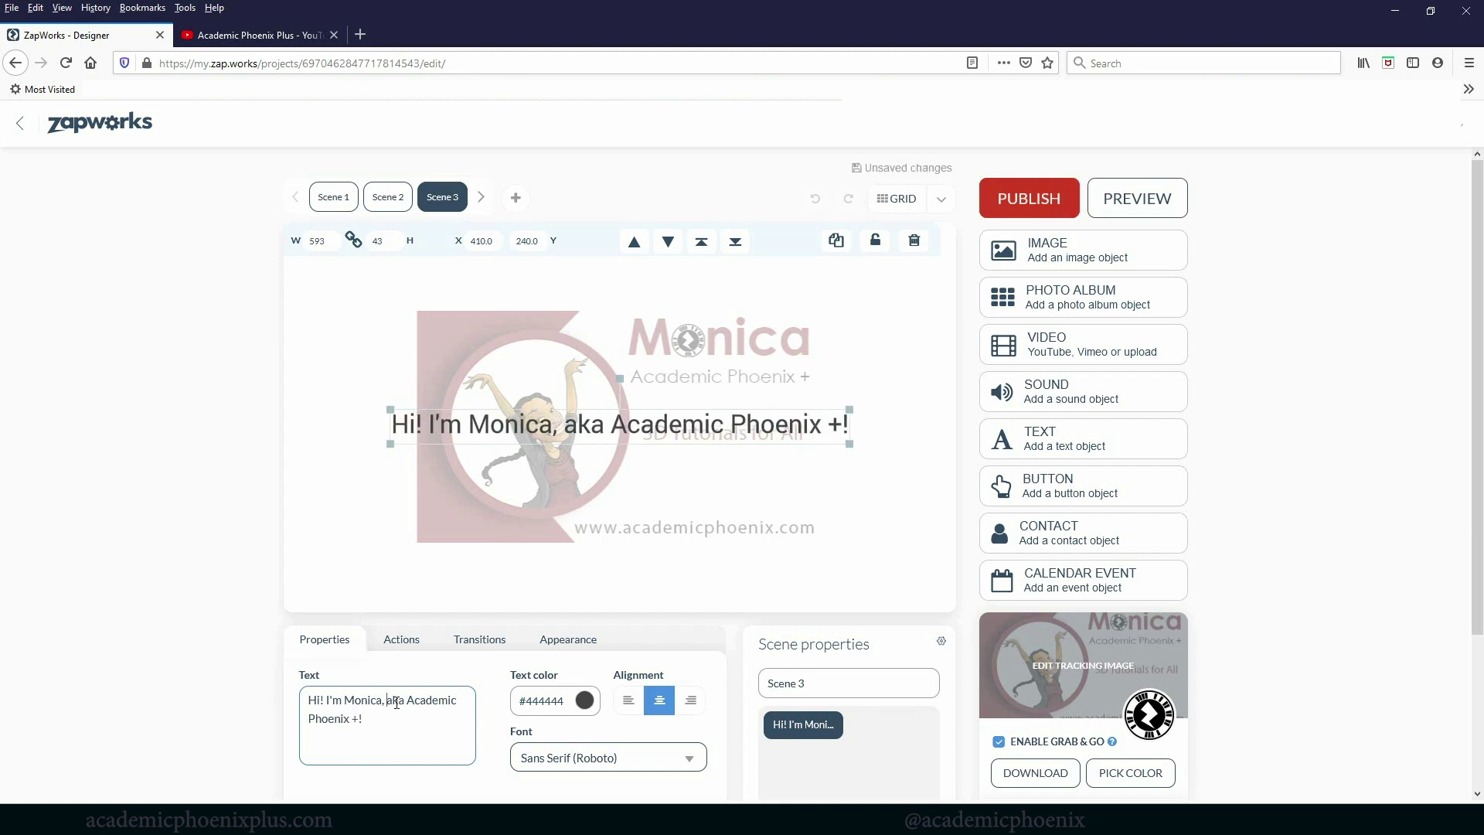
Break the greeting onto two lines after the comma and left-align it
left_click(397, 703)
key("Return")
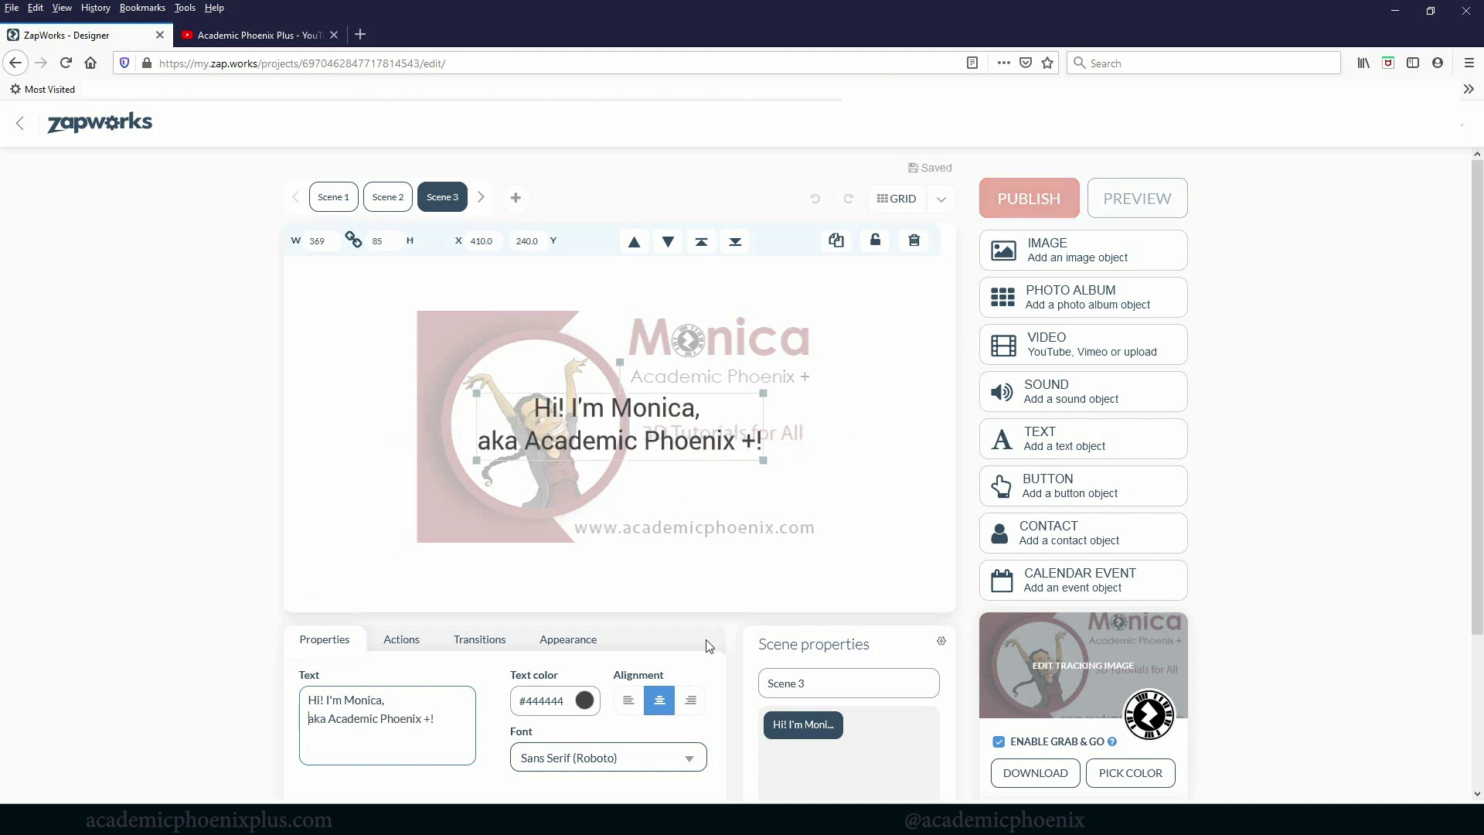
left_click(628, 700)
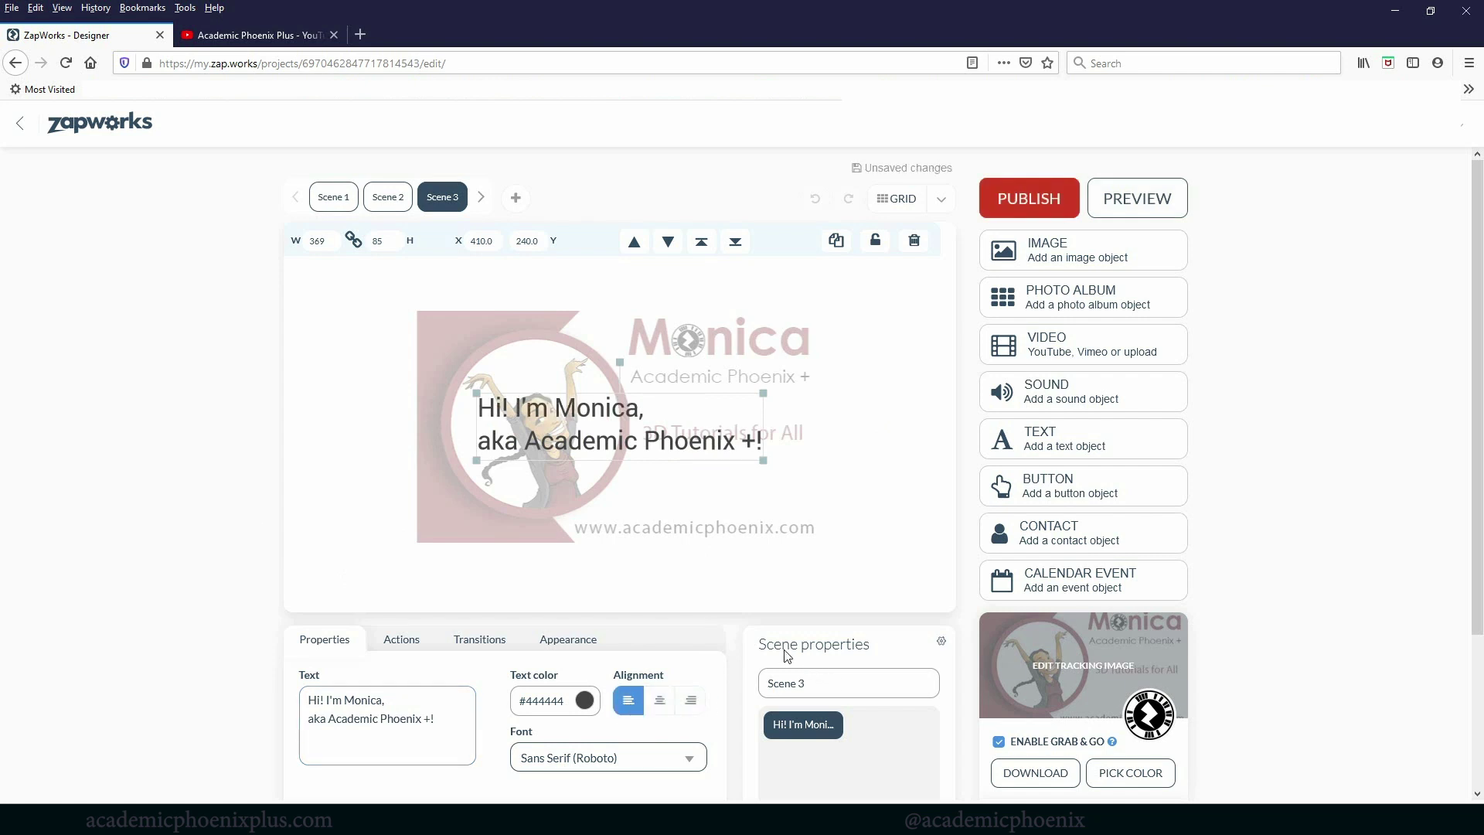
Compare the box style presets and settle on Rounded Flat for the greeting
left_click(563, 648)
left_click(439, 726)
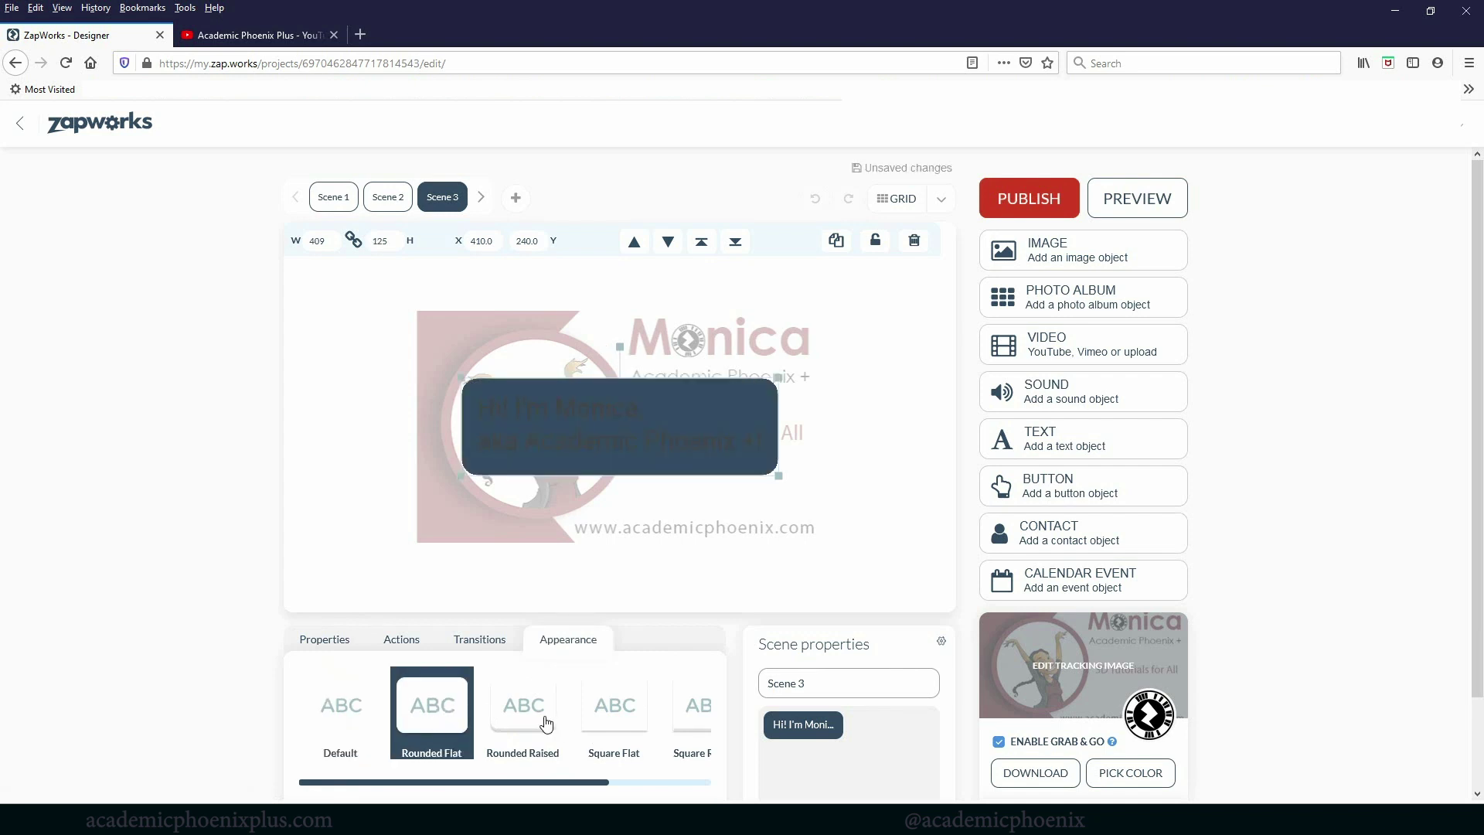
left_click(523, 708)
left_click(615, 708)
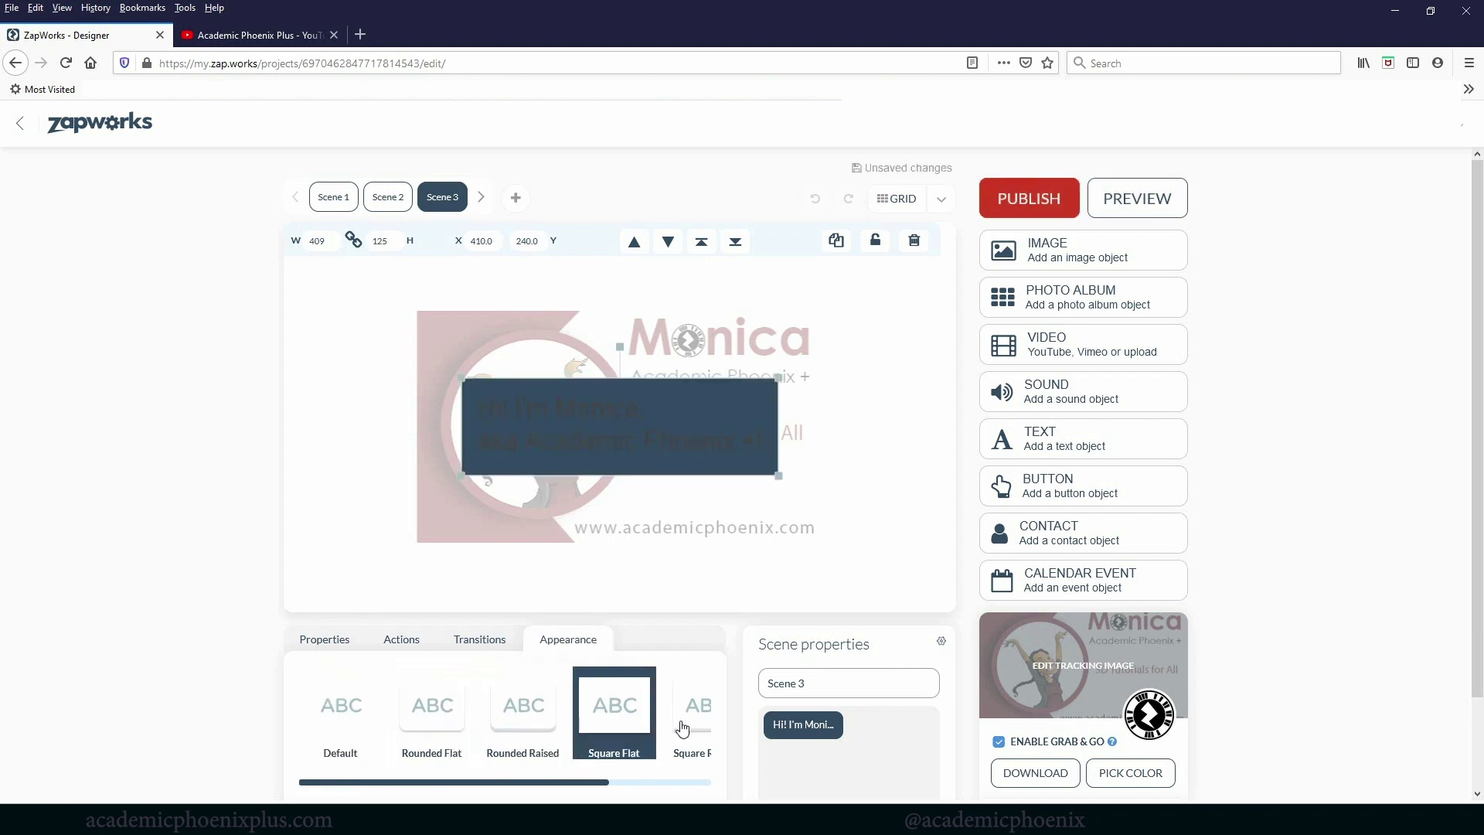
left_click(688, 723)
left_click(434, 739)
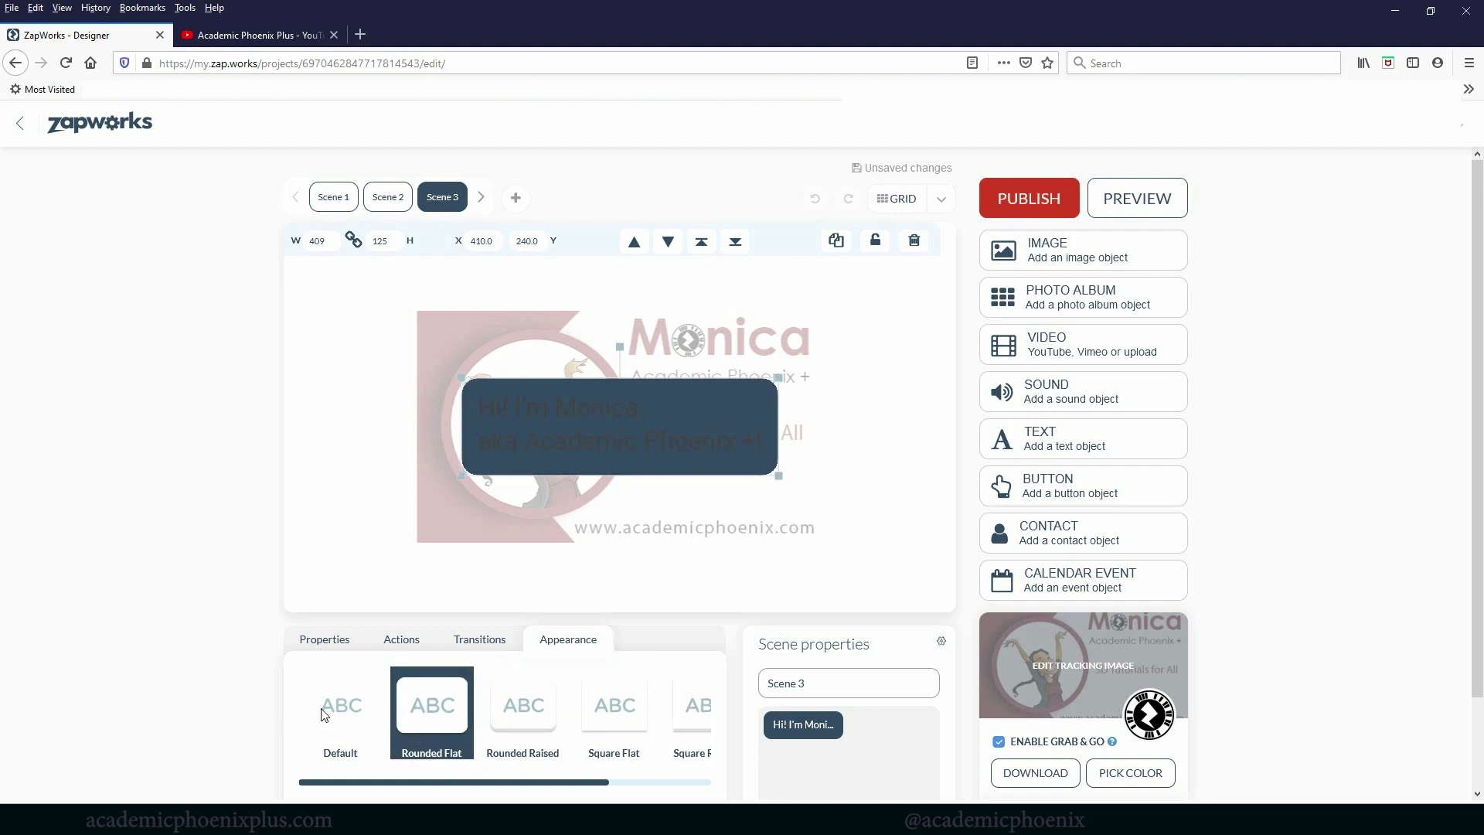
Set the greeting box's border colour to dark red #8f2c28
scroll(1383, 579, "down", 2)
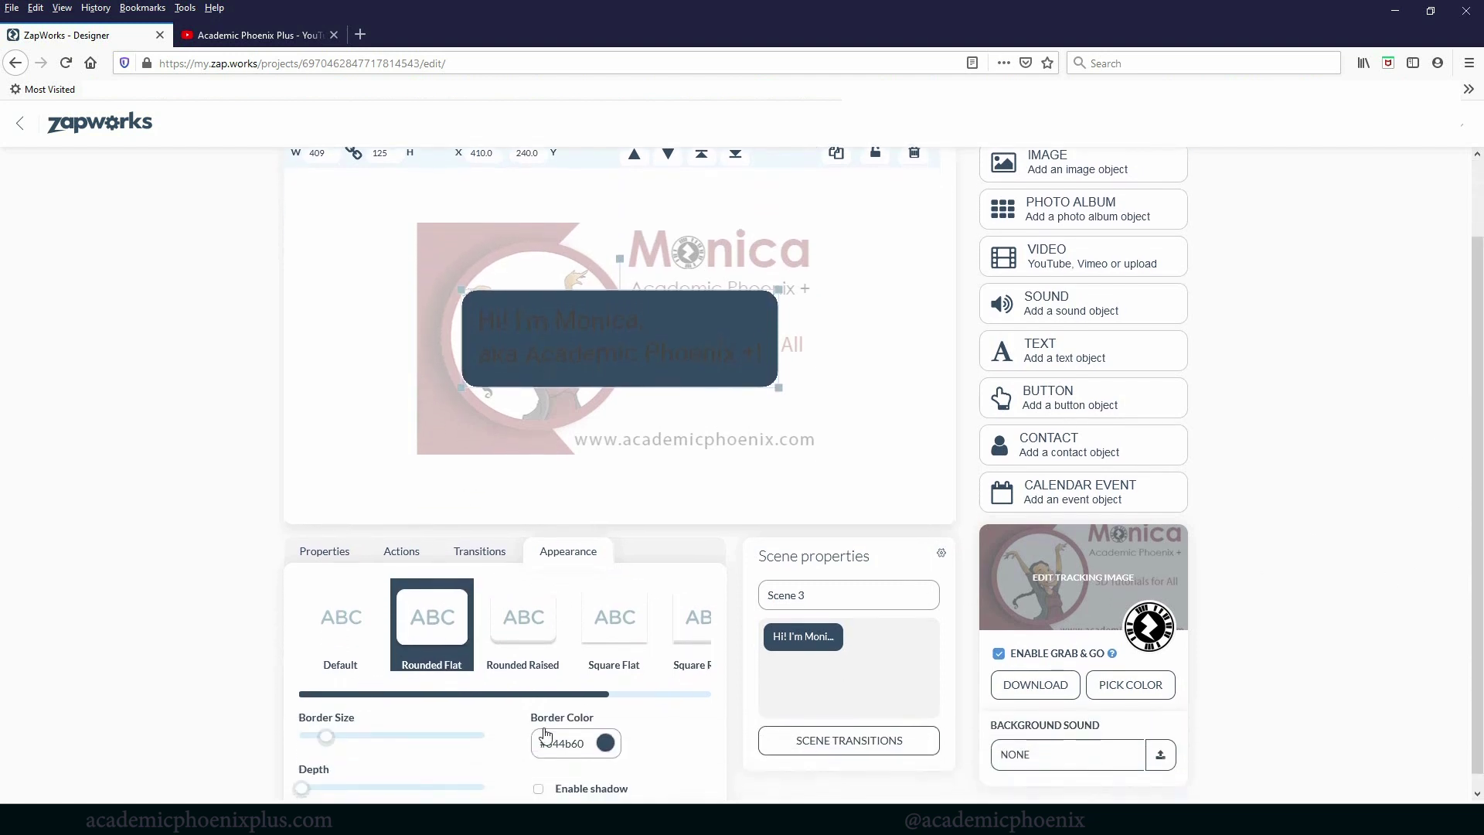
left_click(581, 745)
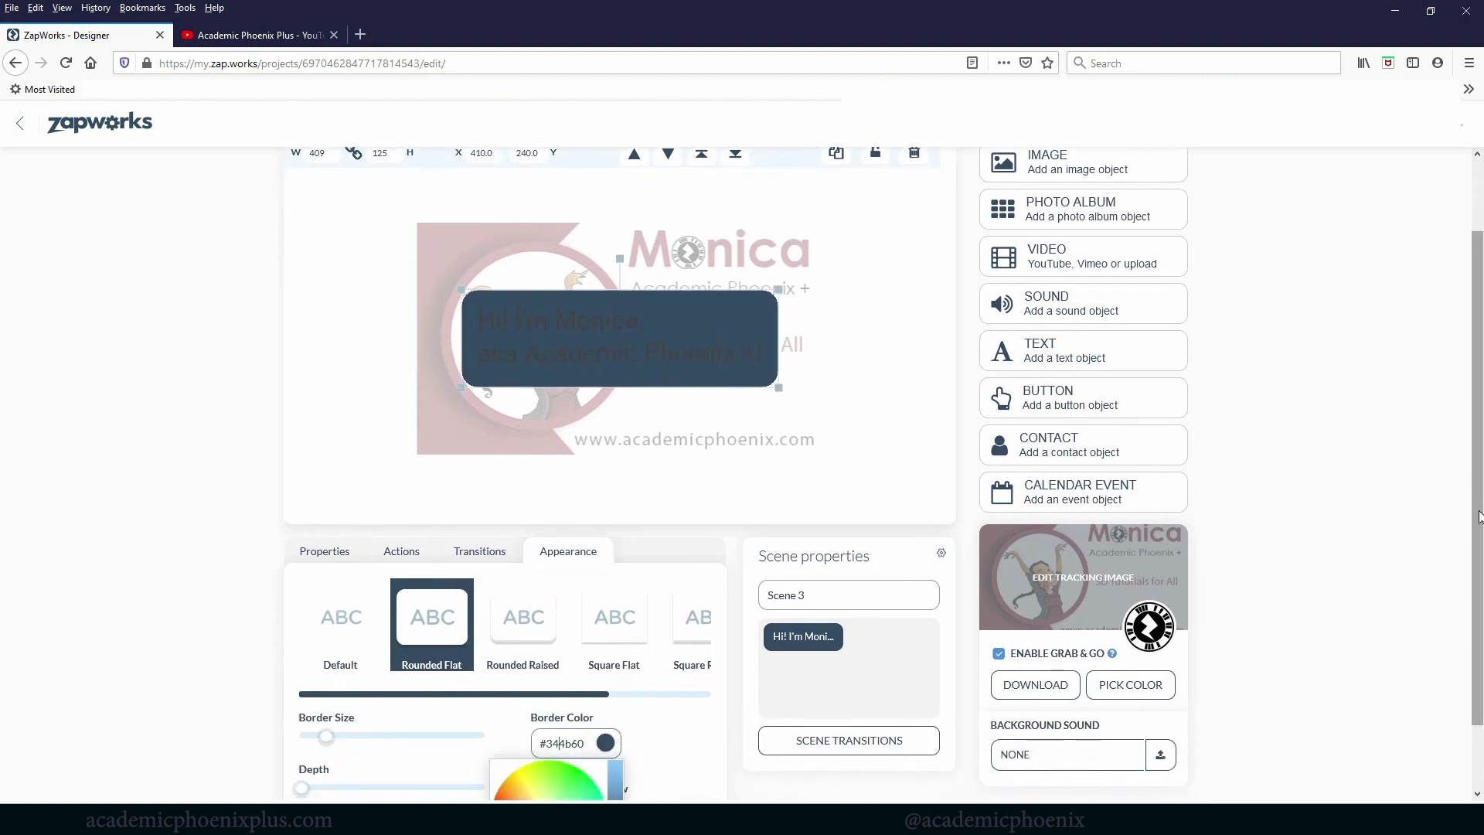
scroll(1471, 514, "down", 1)
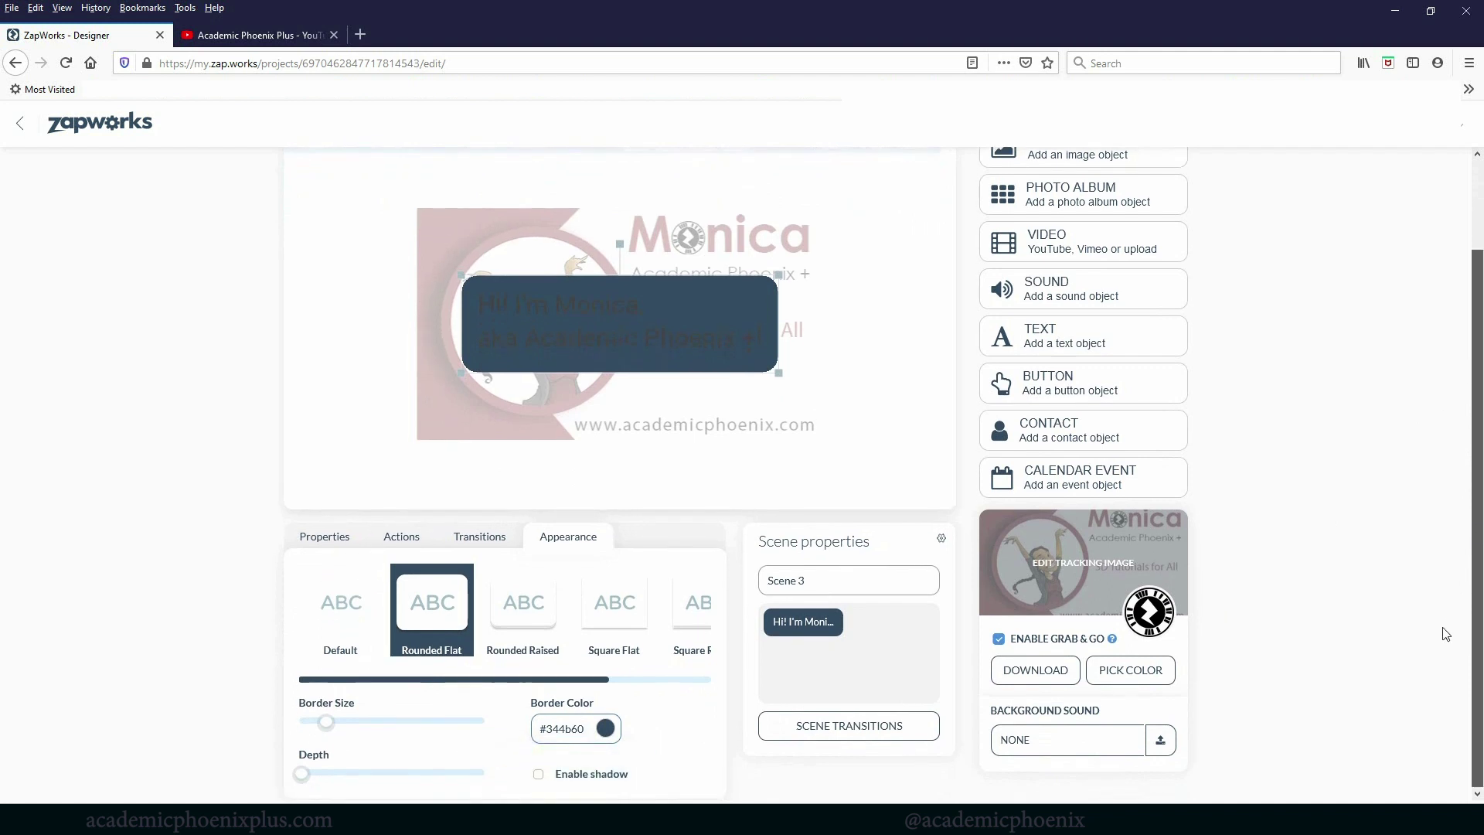
left_click(588, 728)
left_click(588, 728)
left_click_drag(534, 790, 507, 801)
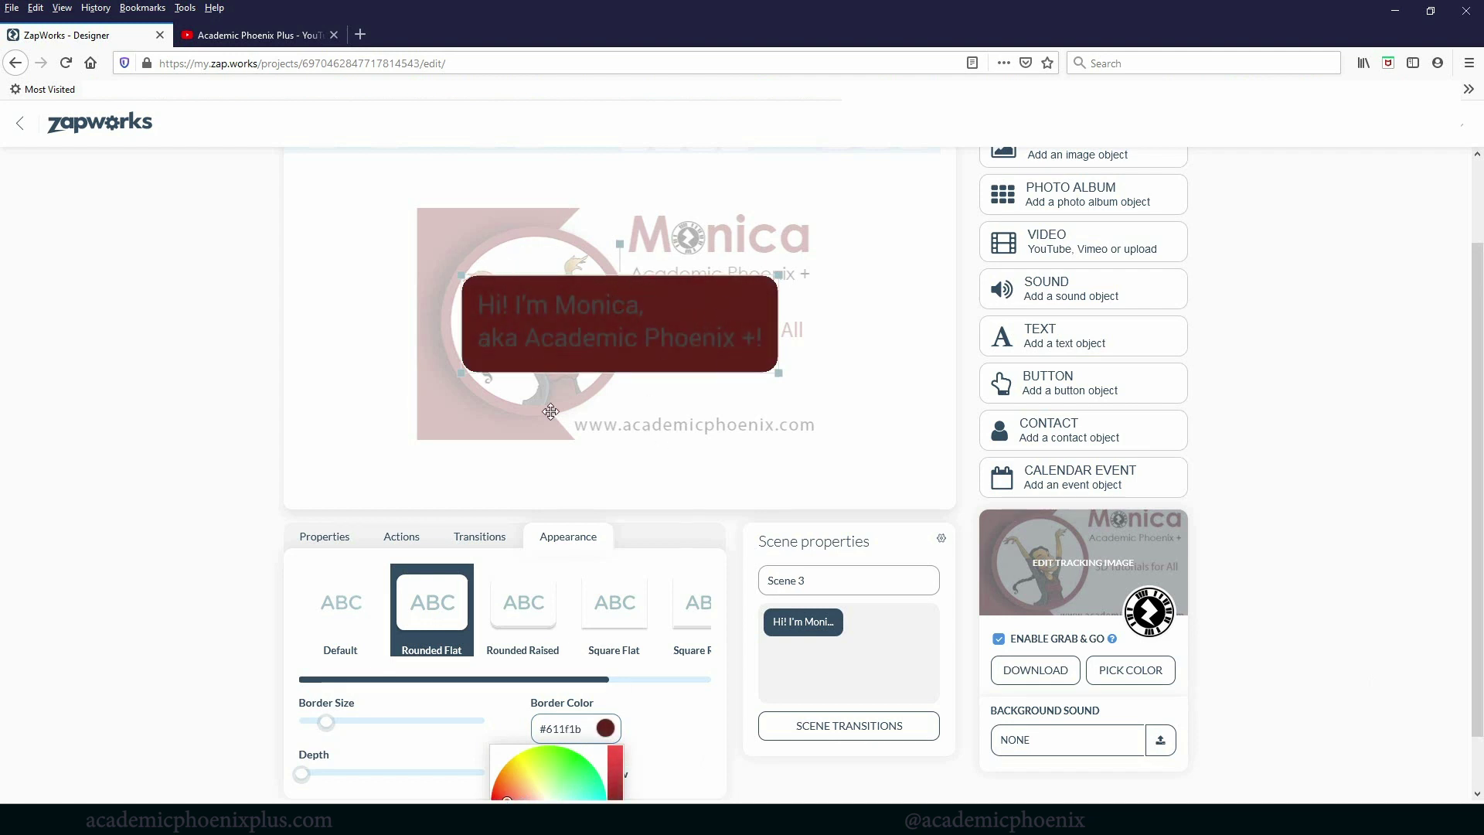
key("ctrl+a")
type("#8f2c28")
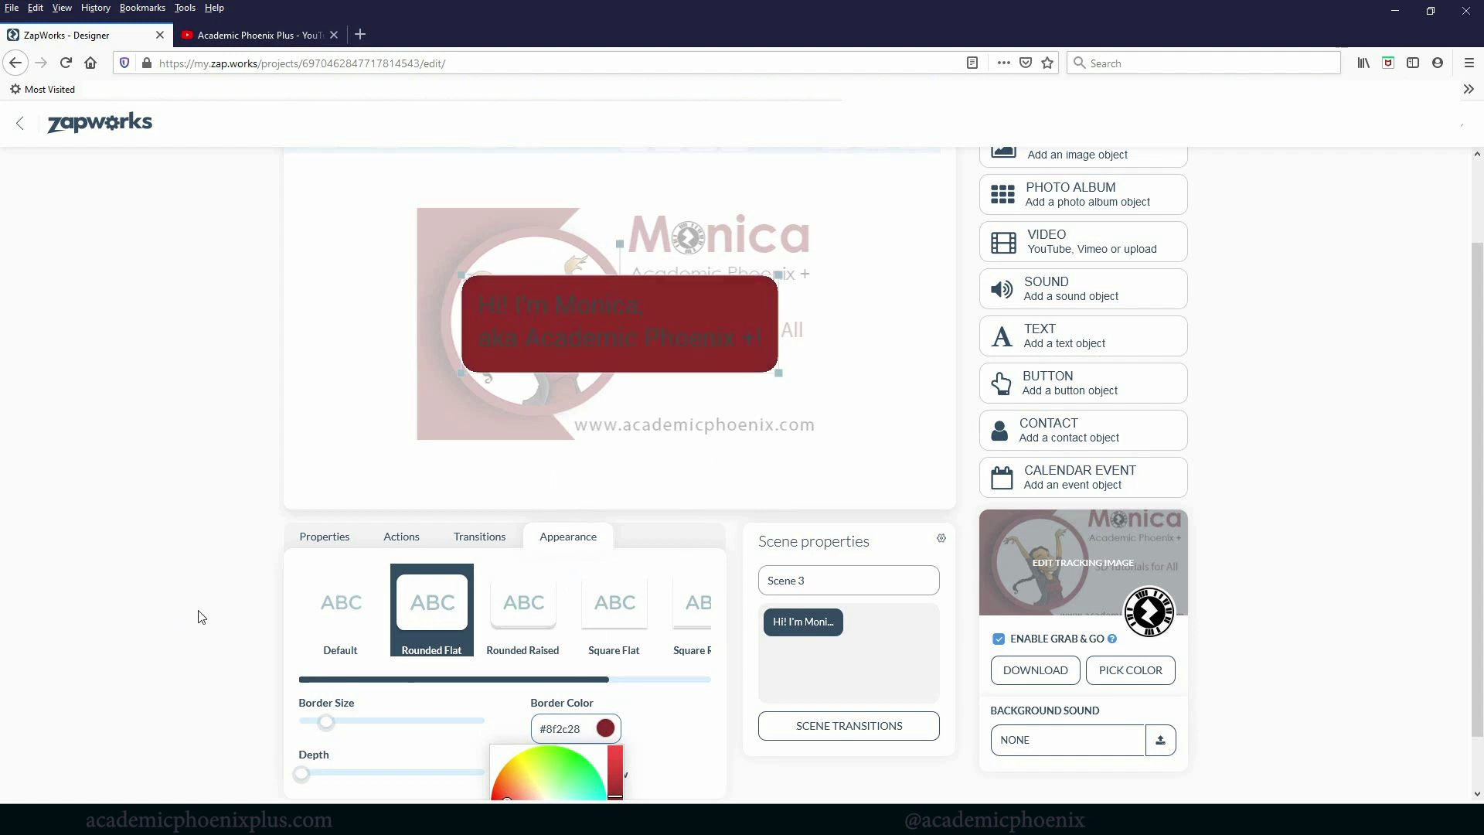
left_click(289, 604)
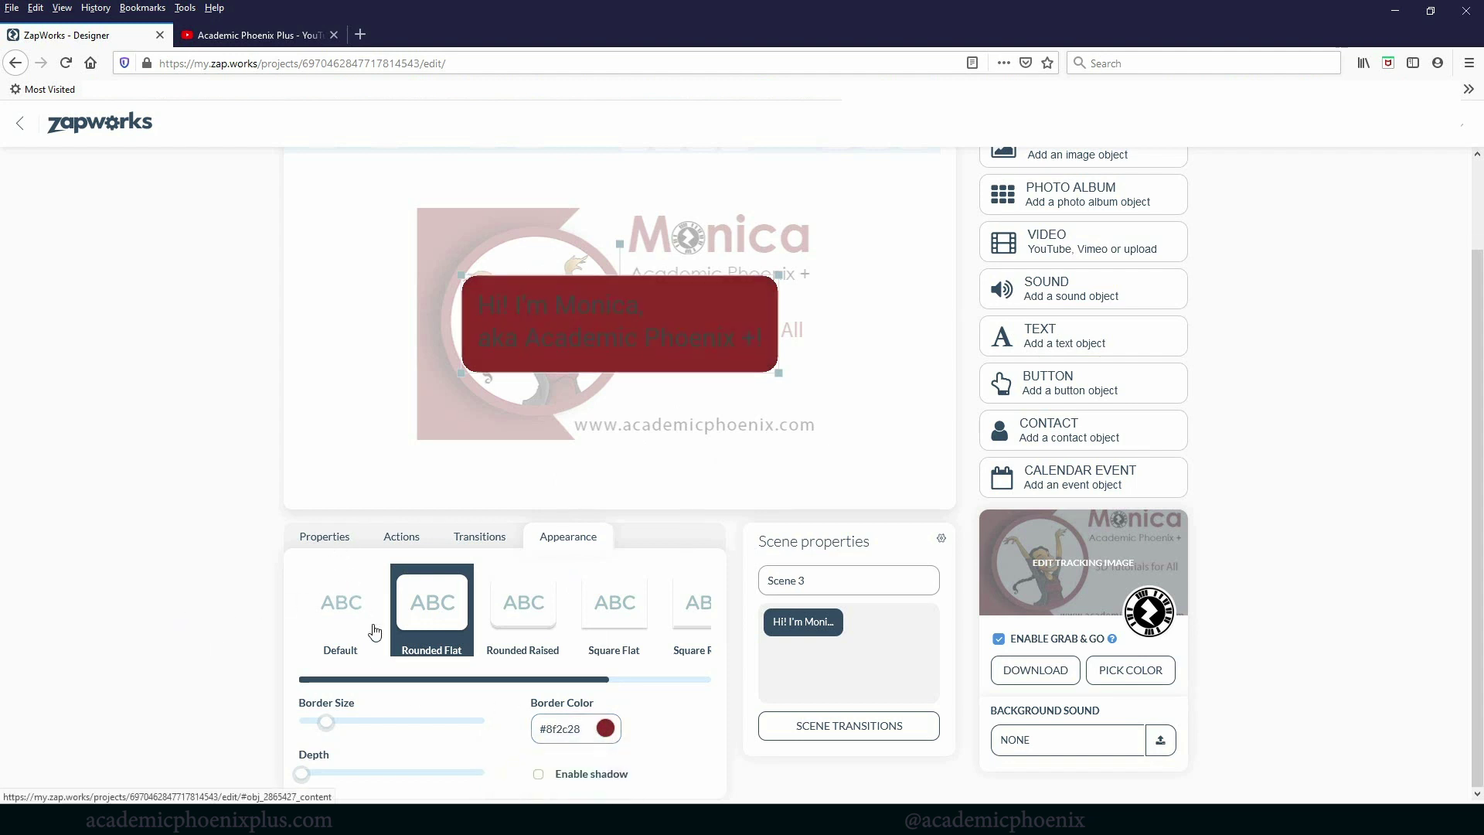
Make the greeting text white, reduce the border size, and move the box toward the card's top
left_click(325, 538)
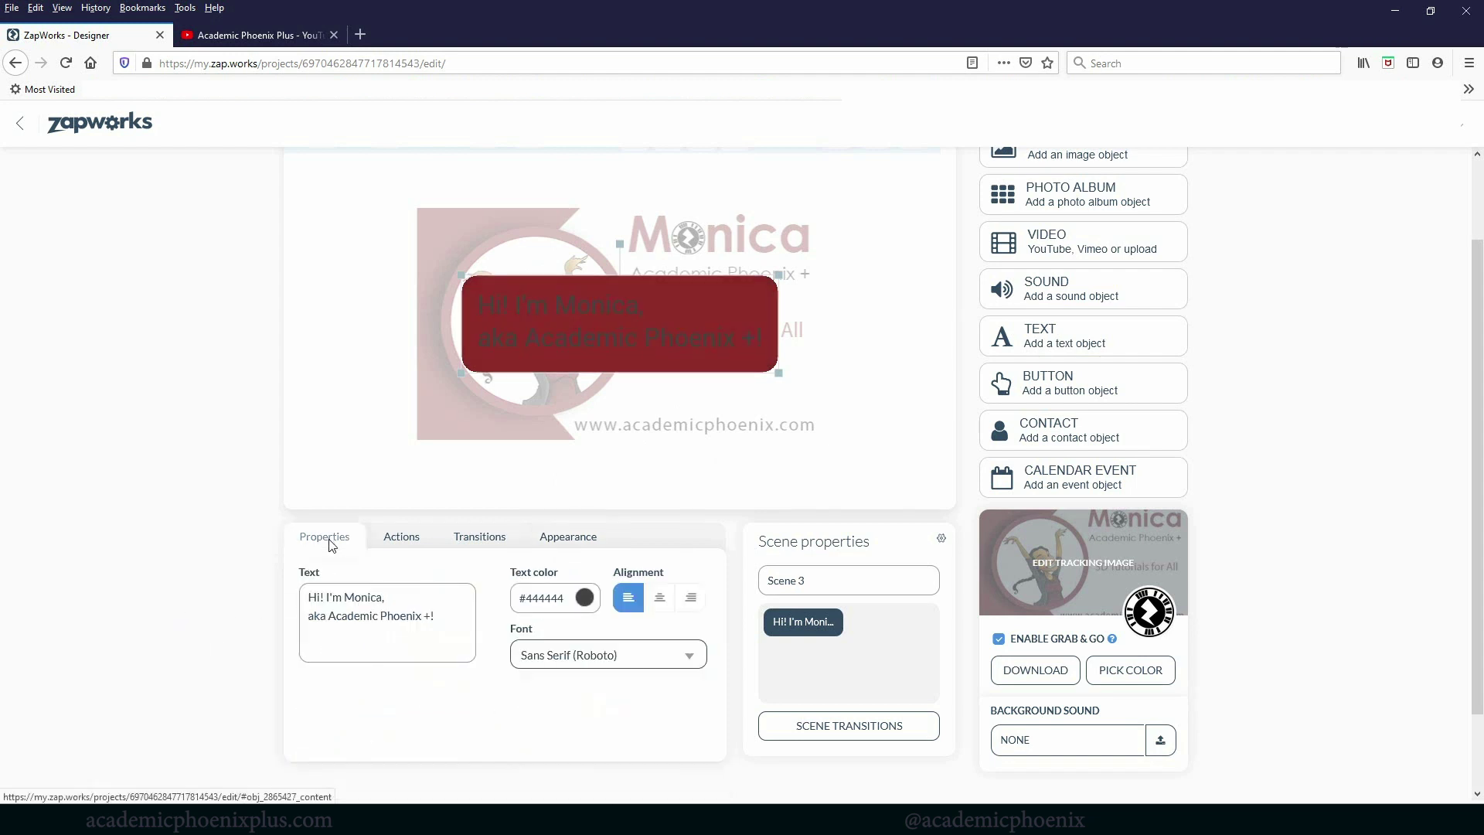
left_click(585, 598)
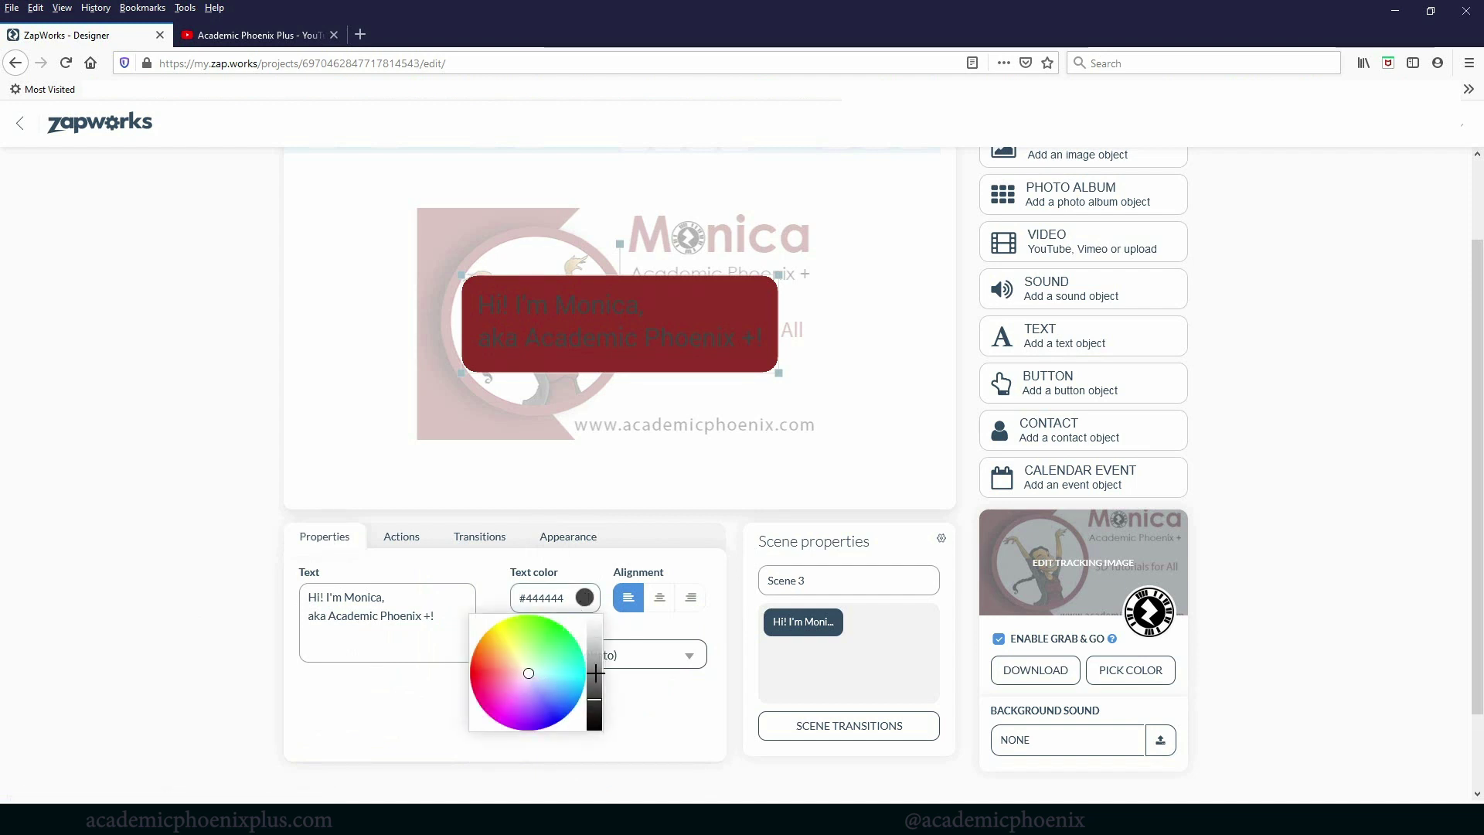
left_click_drag(589, 671, 603, 620)
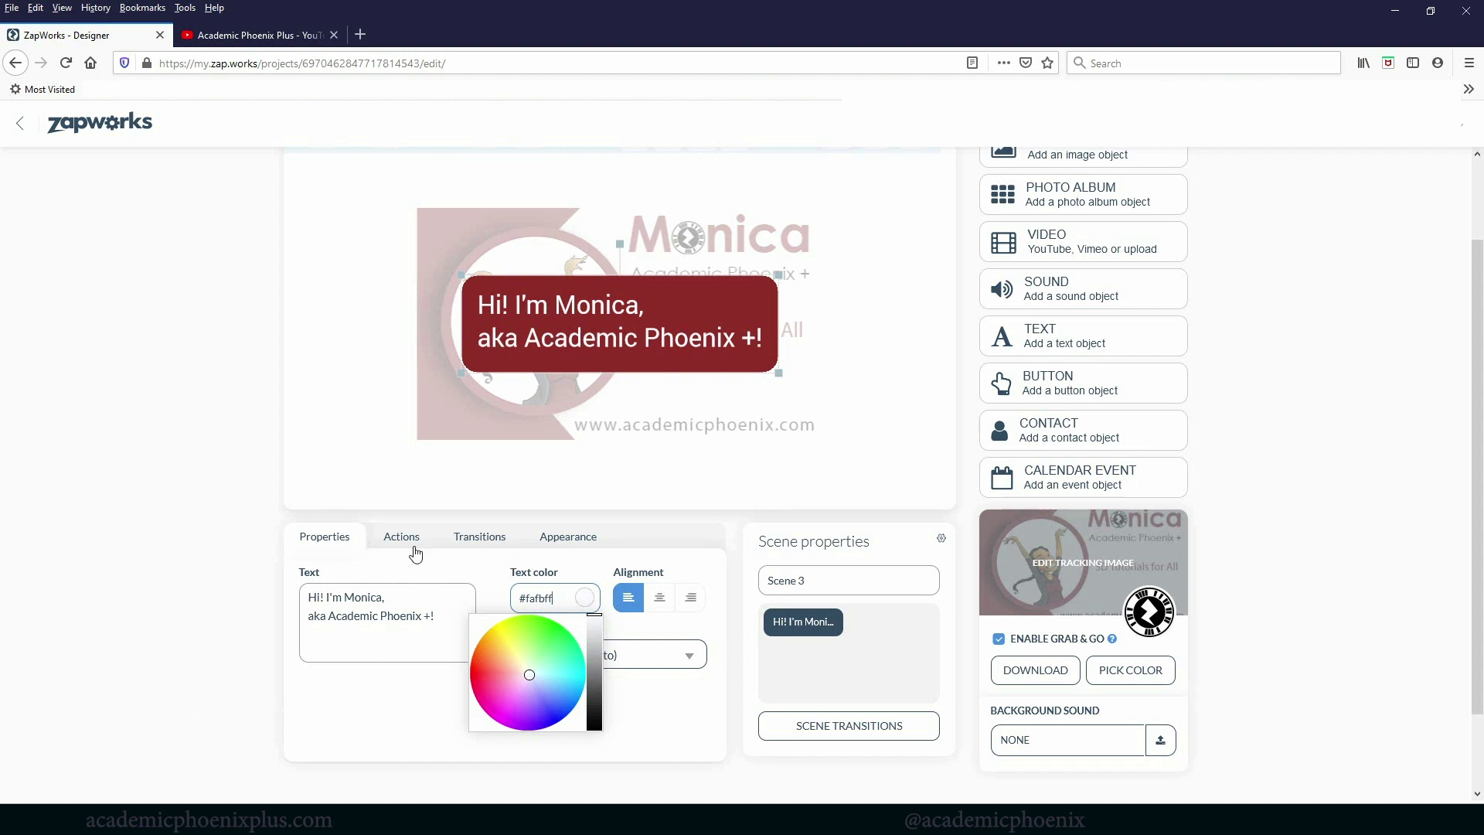
left_click(499, 541)
left_click(558, 543)
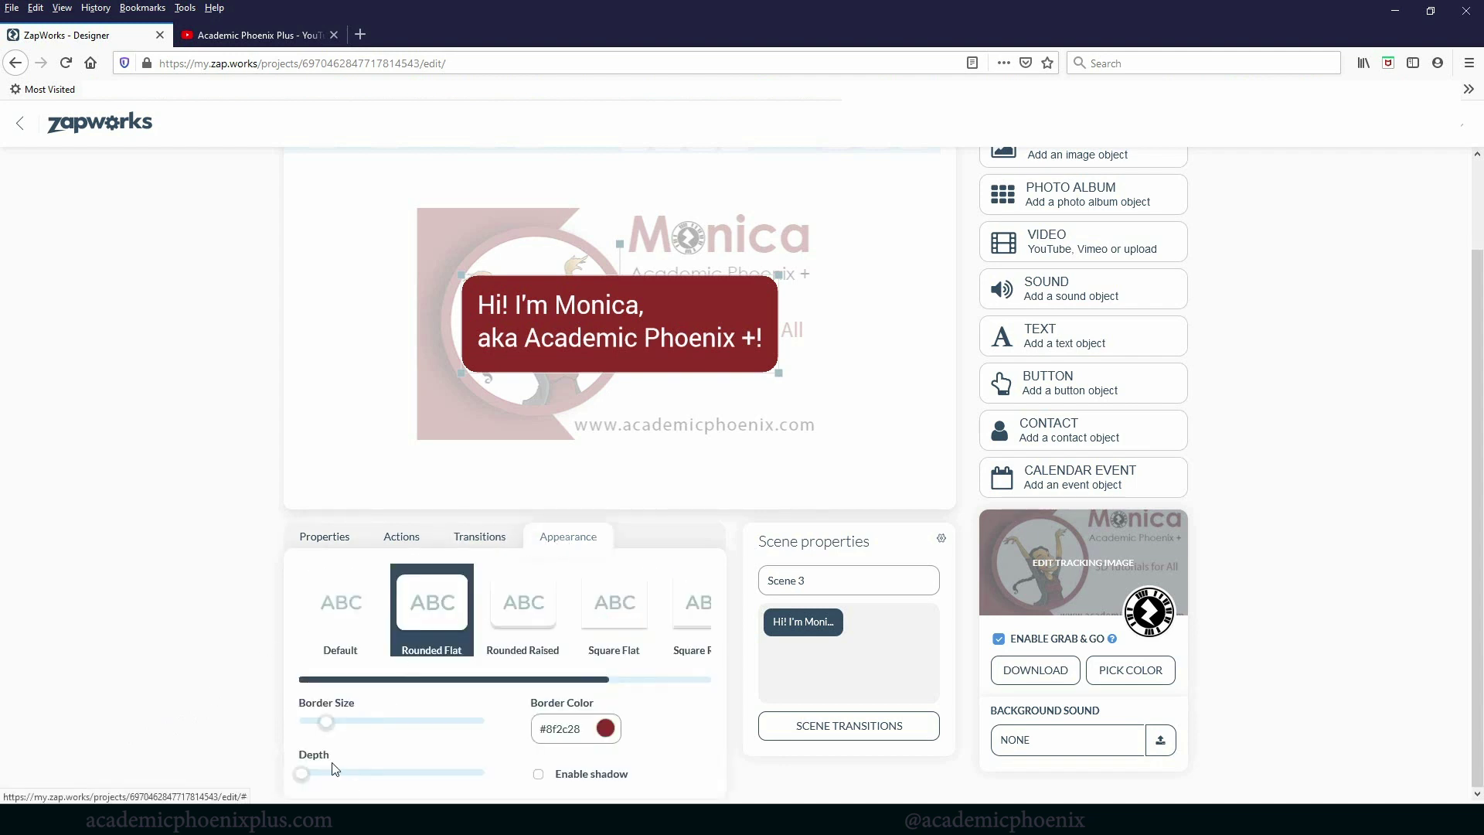
left_click_drag(331, 728, 316, 724)
scroll(634, 306, "up", 1)
left_click_drag(634, 306, 669, 213)
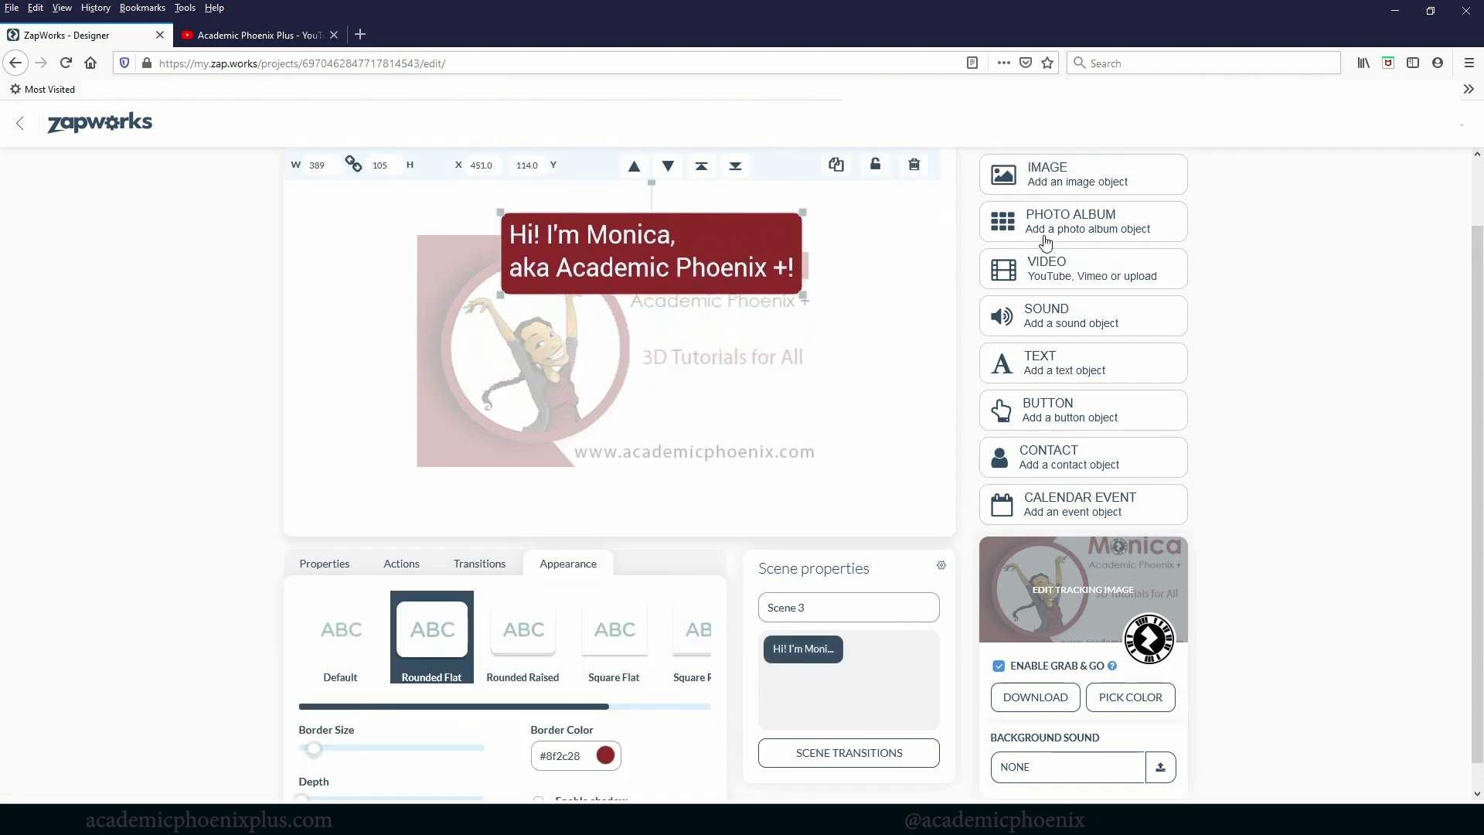
Add the circular cartoon portrait and position it at the card's left
left_click(1053, 182)
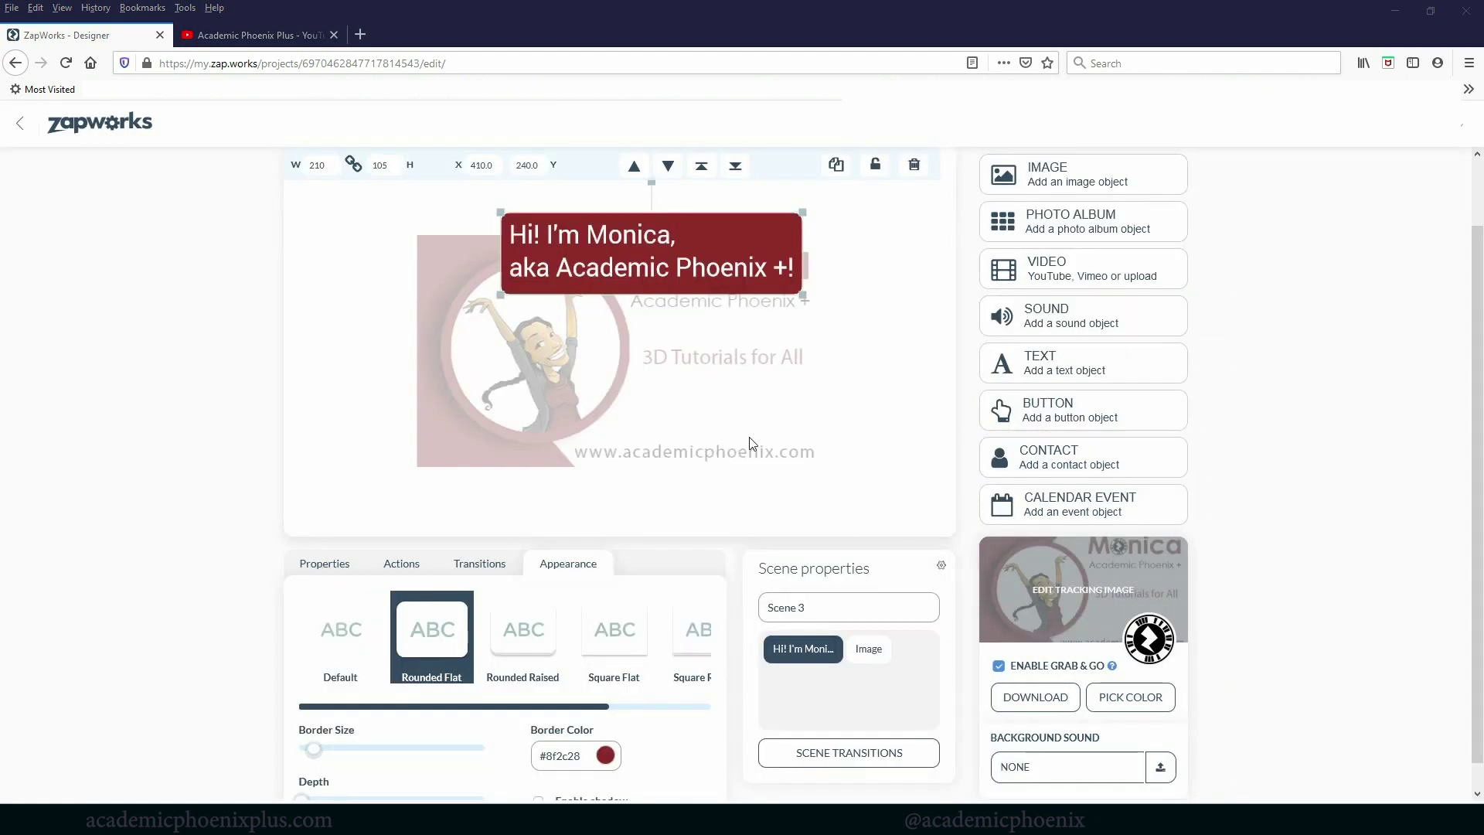
left_click_drag(632, 356, 416, 301)
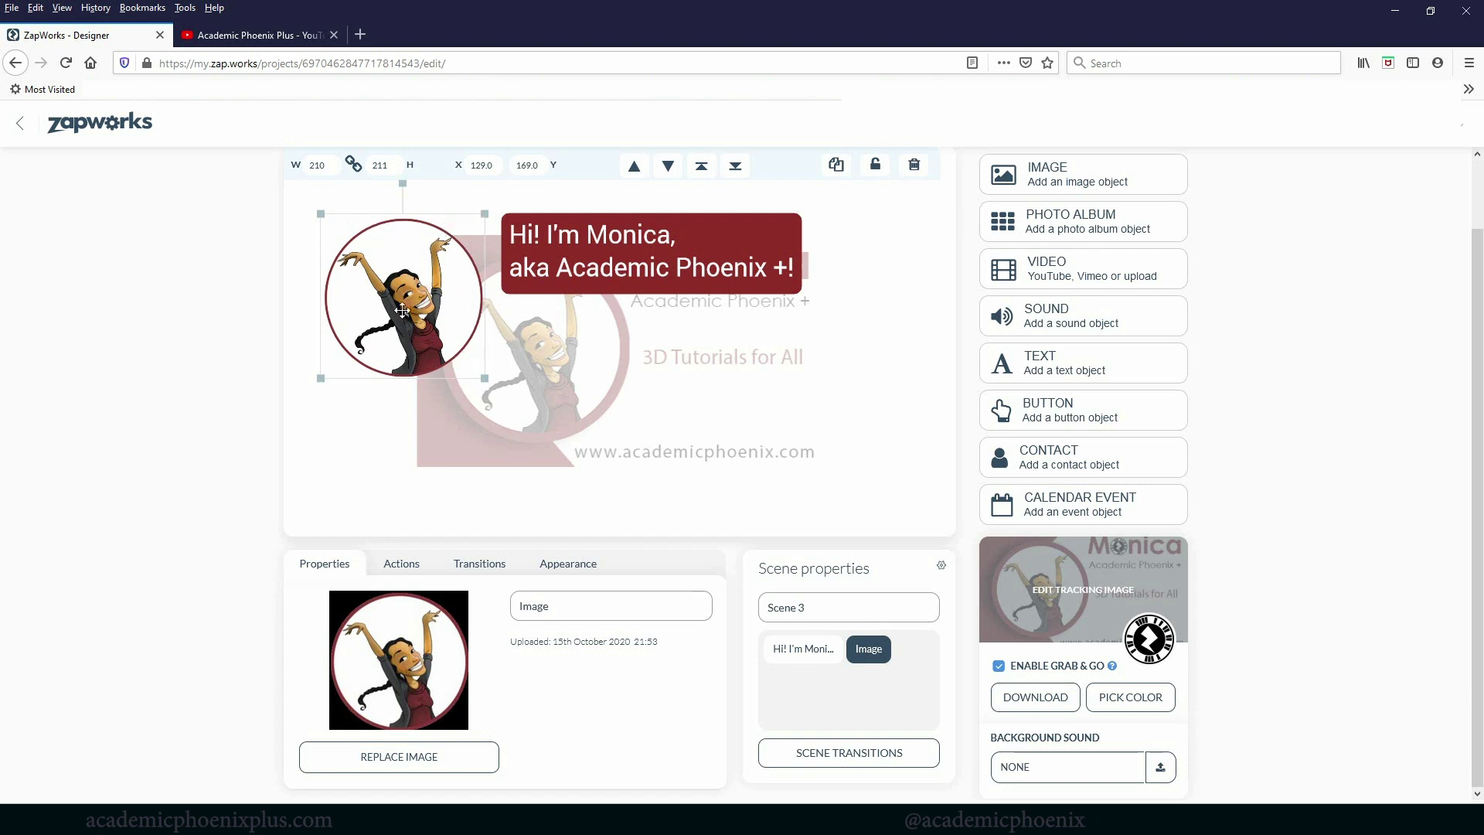
left_click_drag(396, 286, 407, 287)
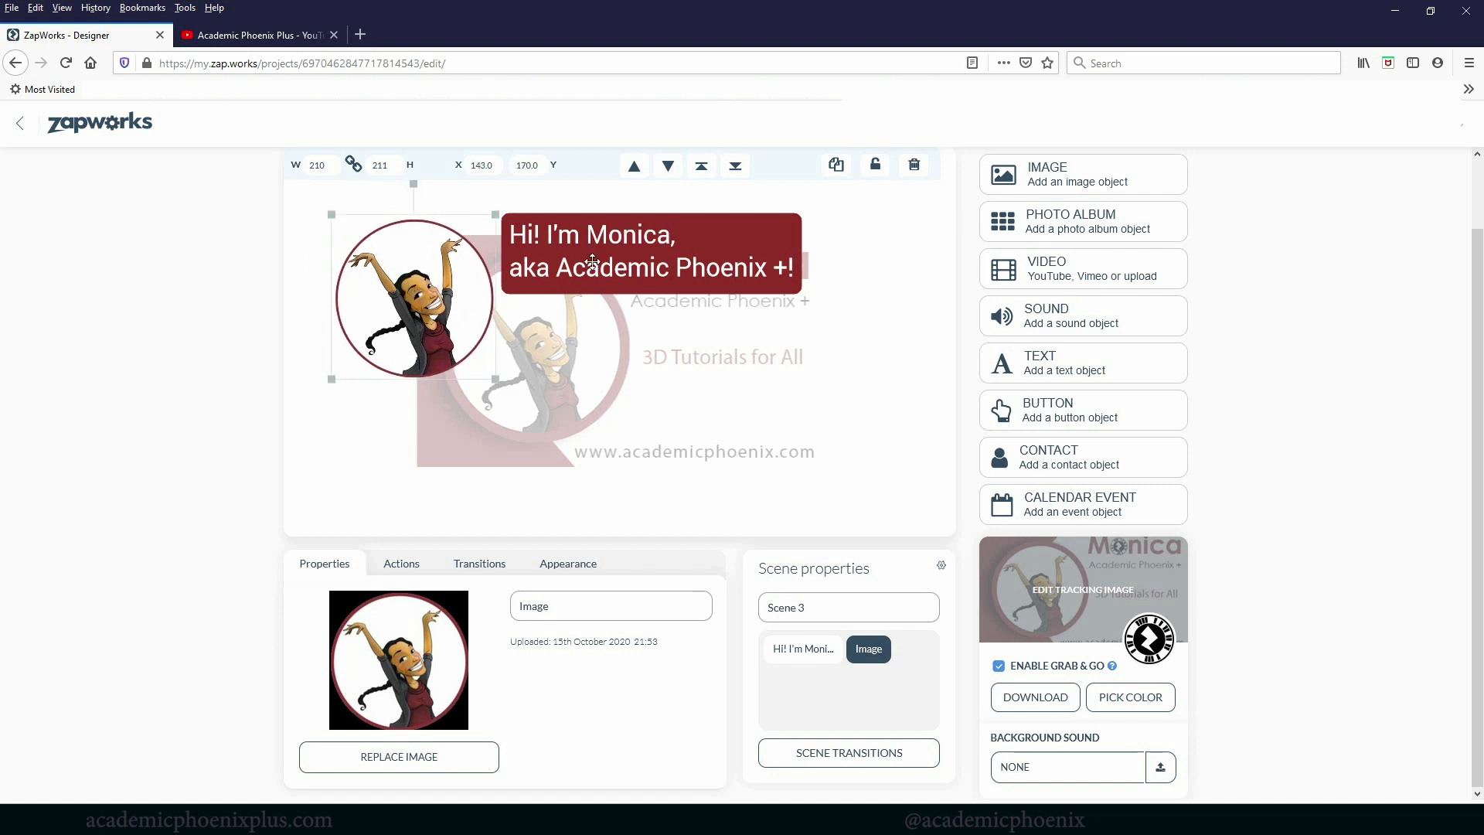
Trim the greeting box to 348 × 96 and add a placeholder text object below it
left_click(624, 252)
left_click_drag(802, 294, 771, 288)
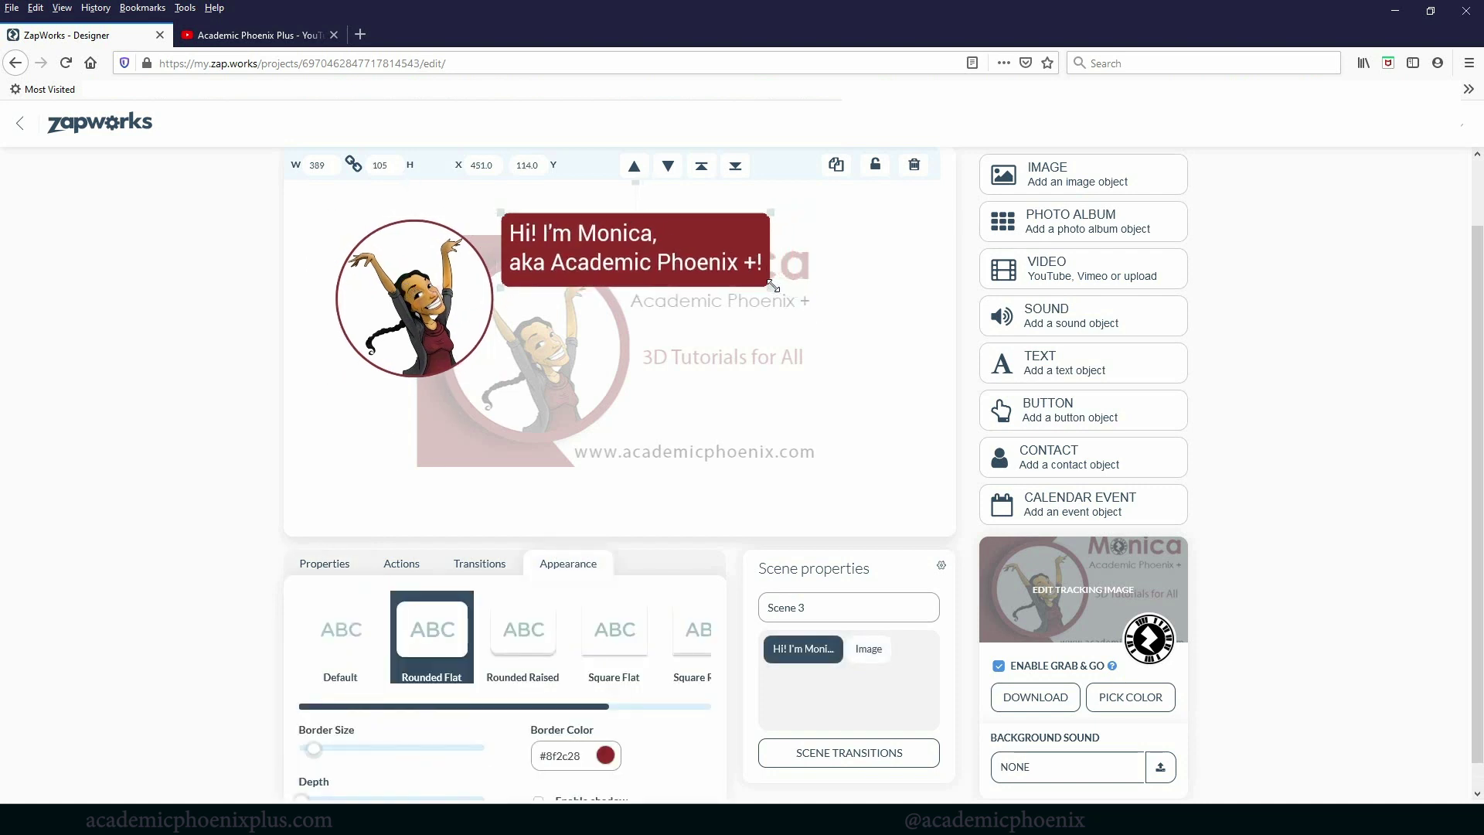
left_click(1068, 373)
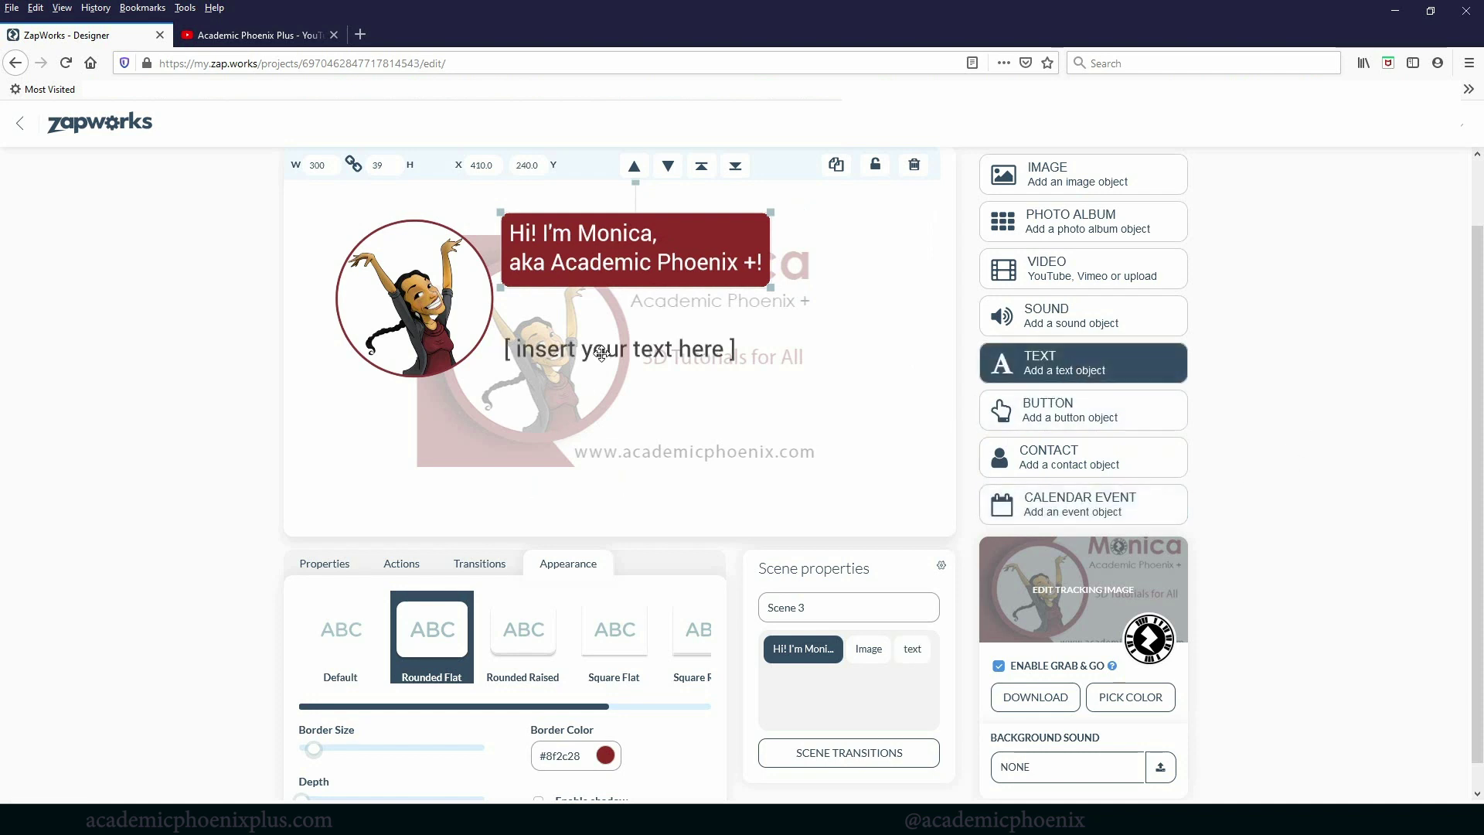
Open academicphoenixplus.com's About page in a new tab and highlight 'I'm an artist, art director, and teacher.'
left_click(361, 35)
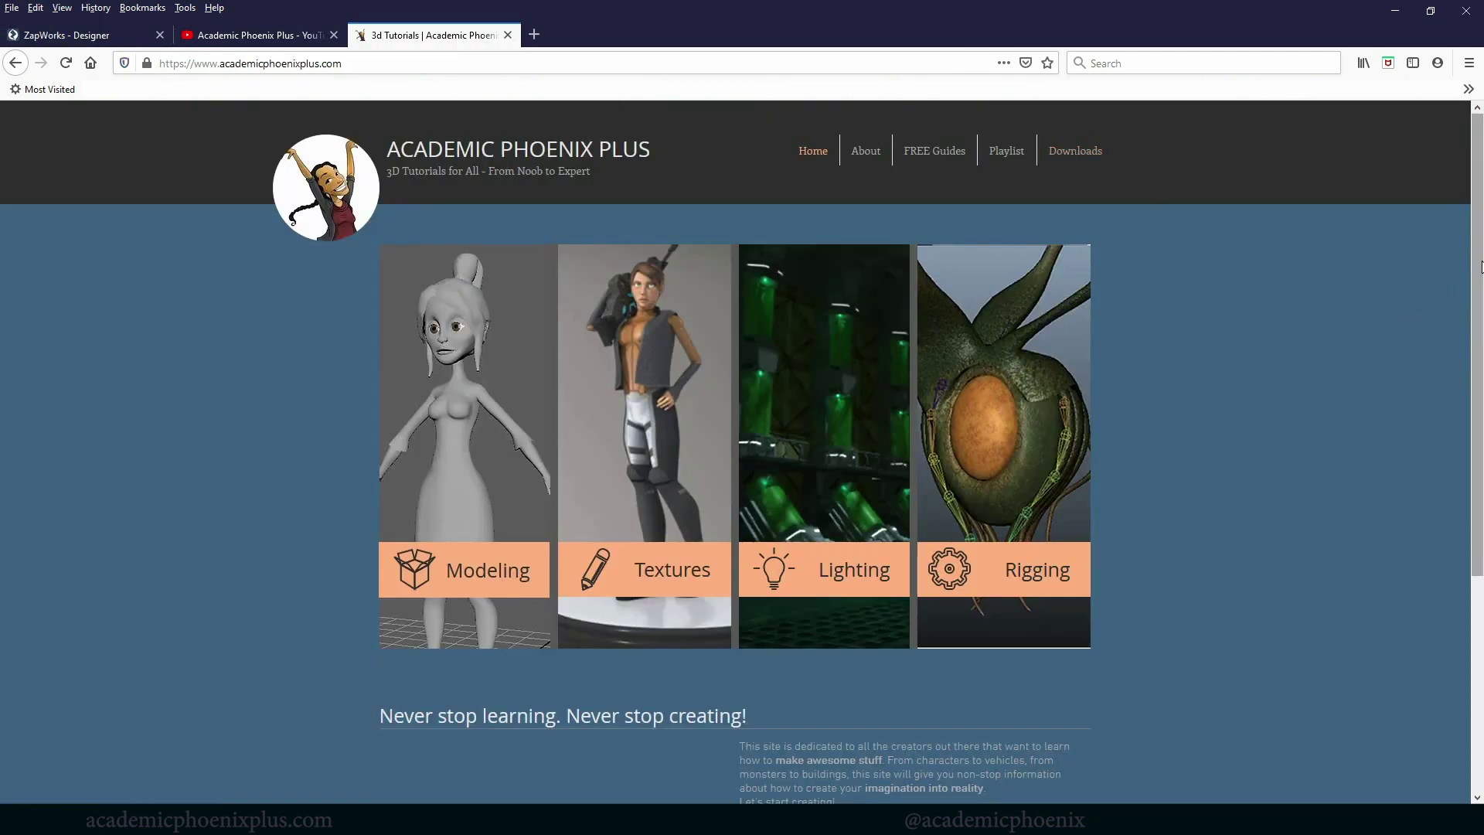
left_click_drag(1482, 267, 1469, 329)
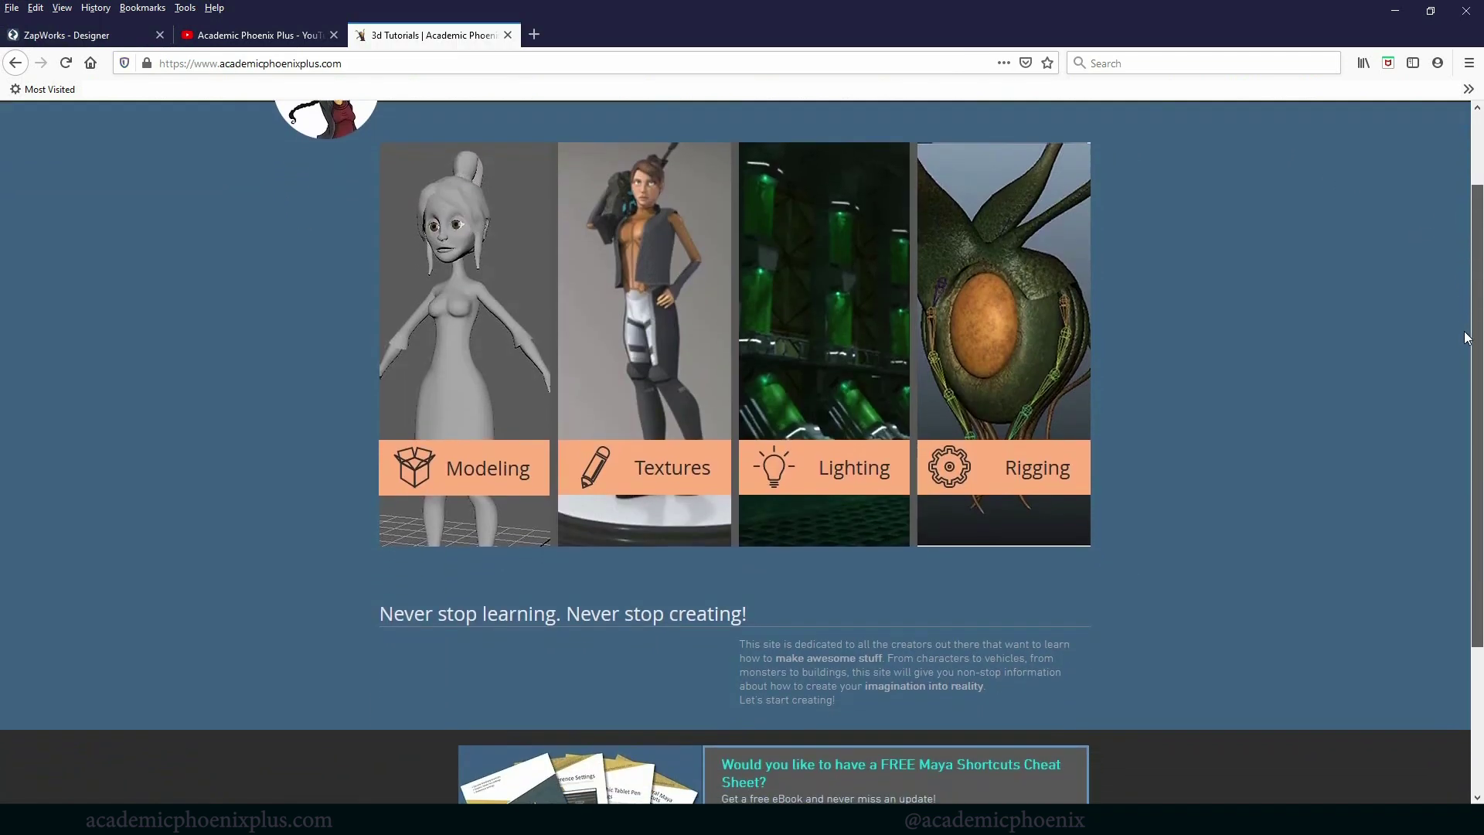
scroll(1469, 329, "up", 3)
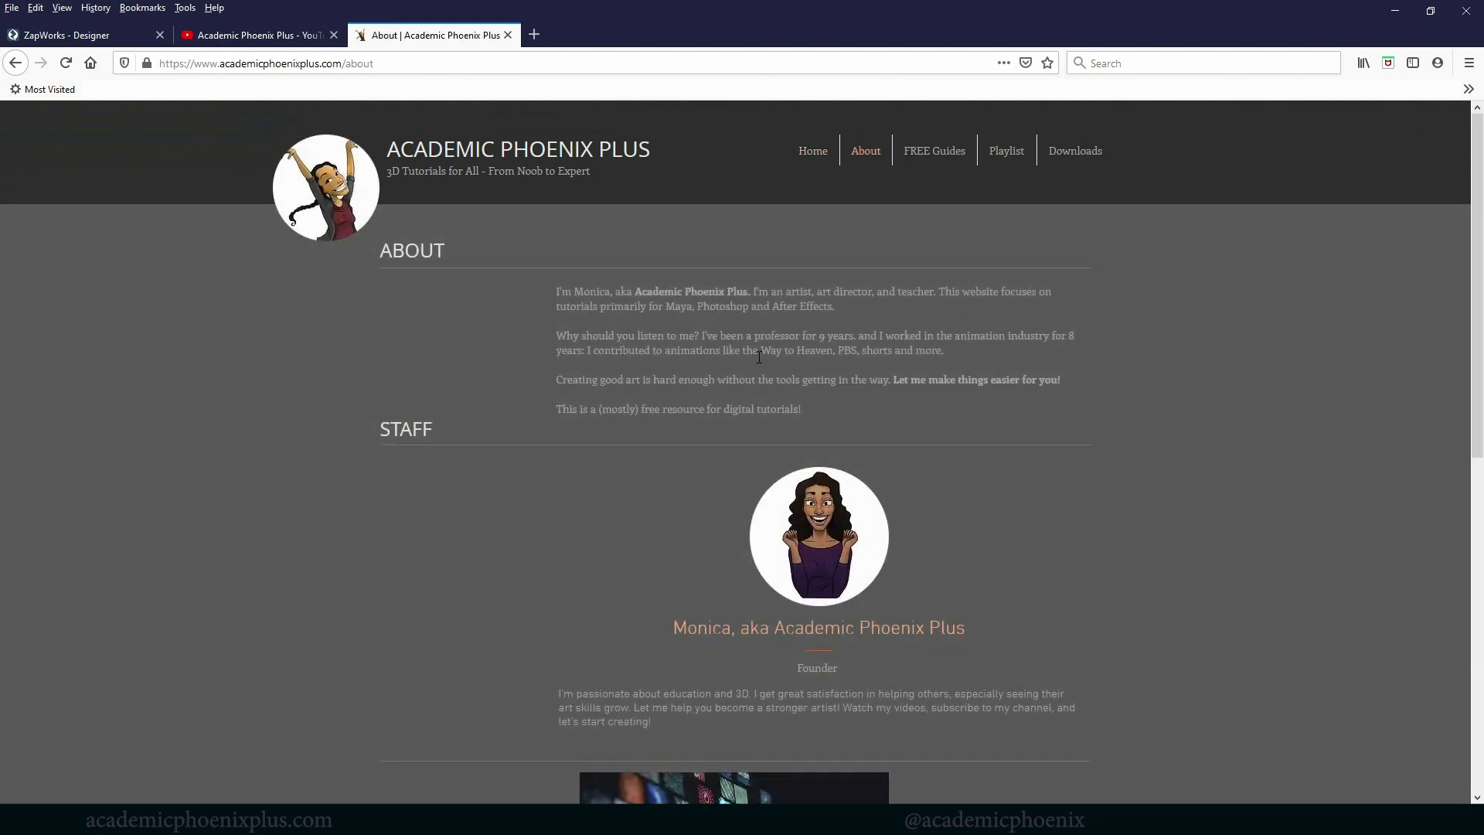
left_click_drag(634, 294, 903, 294)
left_click(565, 293)
left_click_drag(559, 294, 939, 293)
key("ctrl+c")
left_click(763, 294)
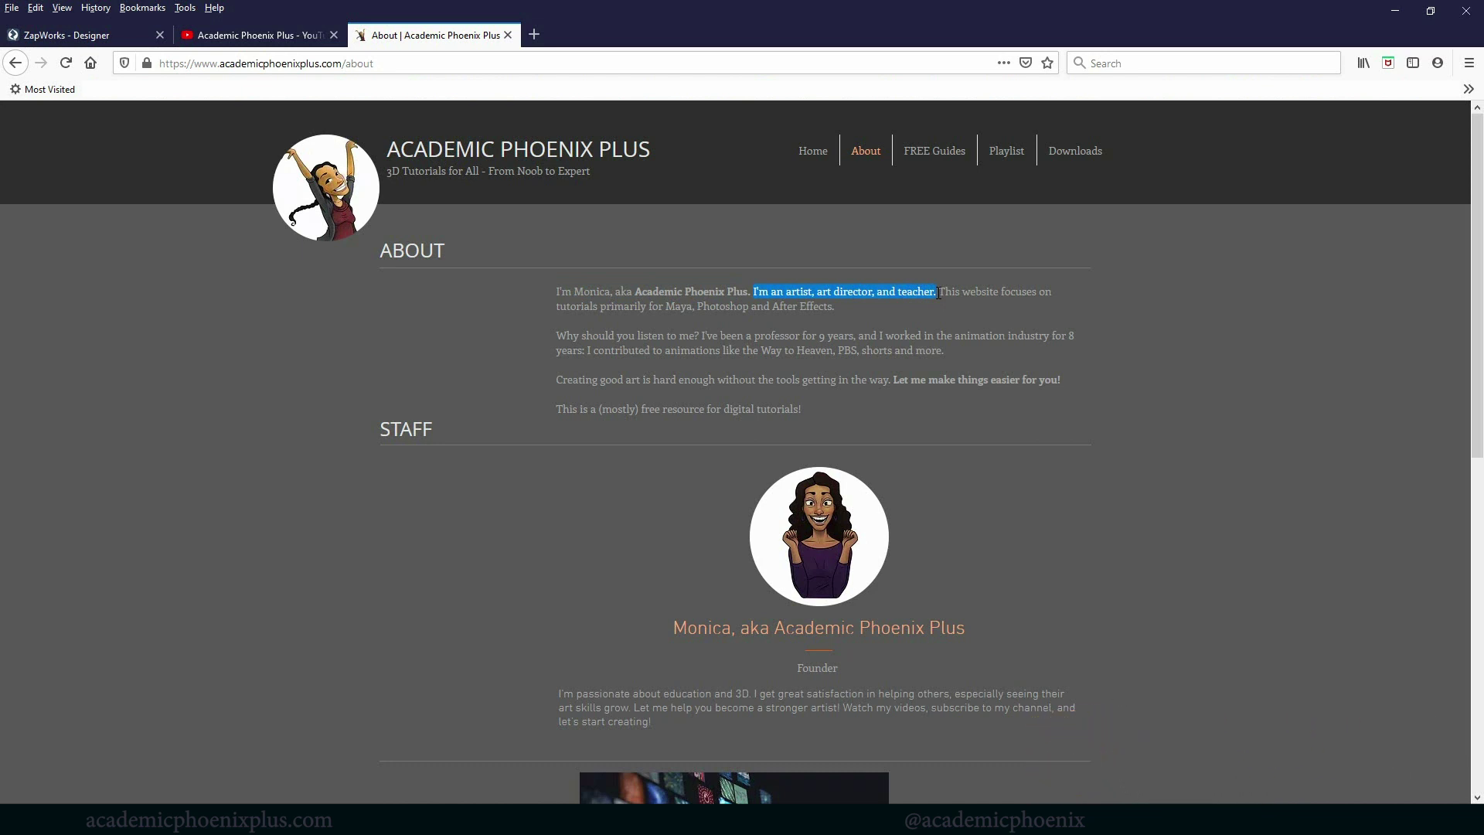
Replace the placeholder text with the sentence 'I'm an artist, art director, and teacher.' and a new line
left_click(66, 35)
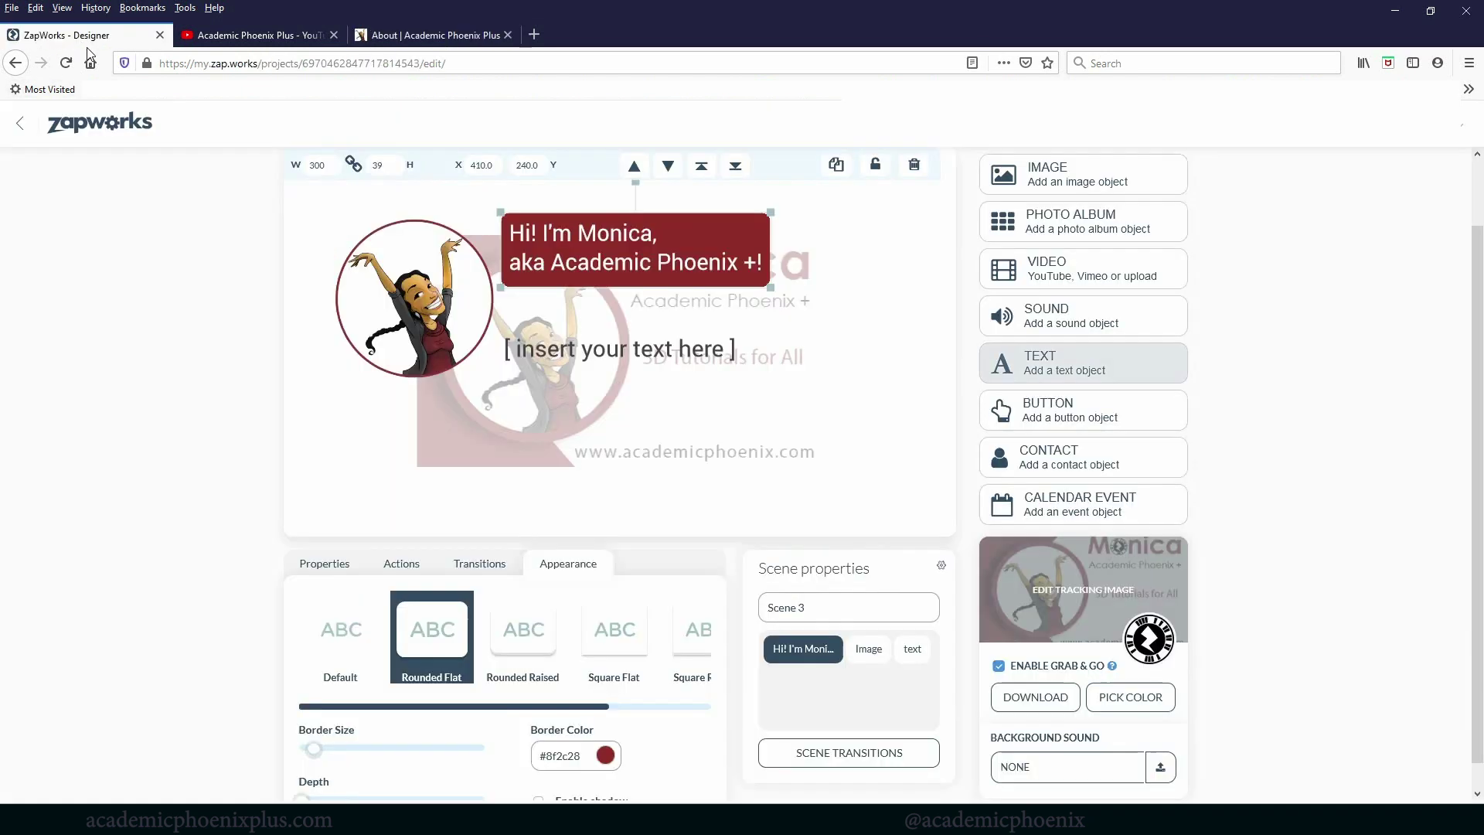
left_click(571, 352)
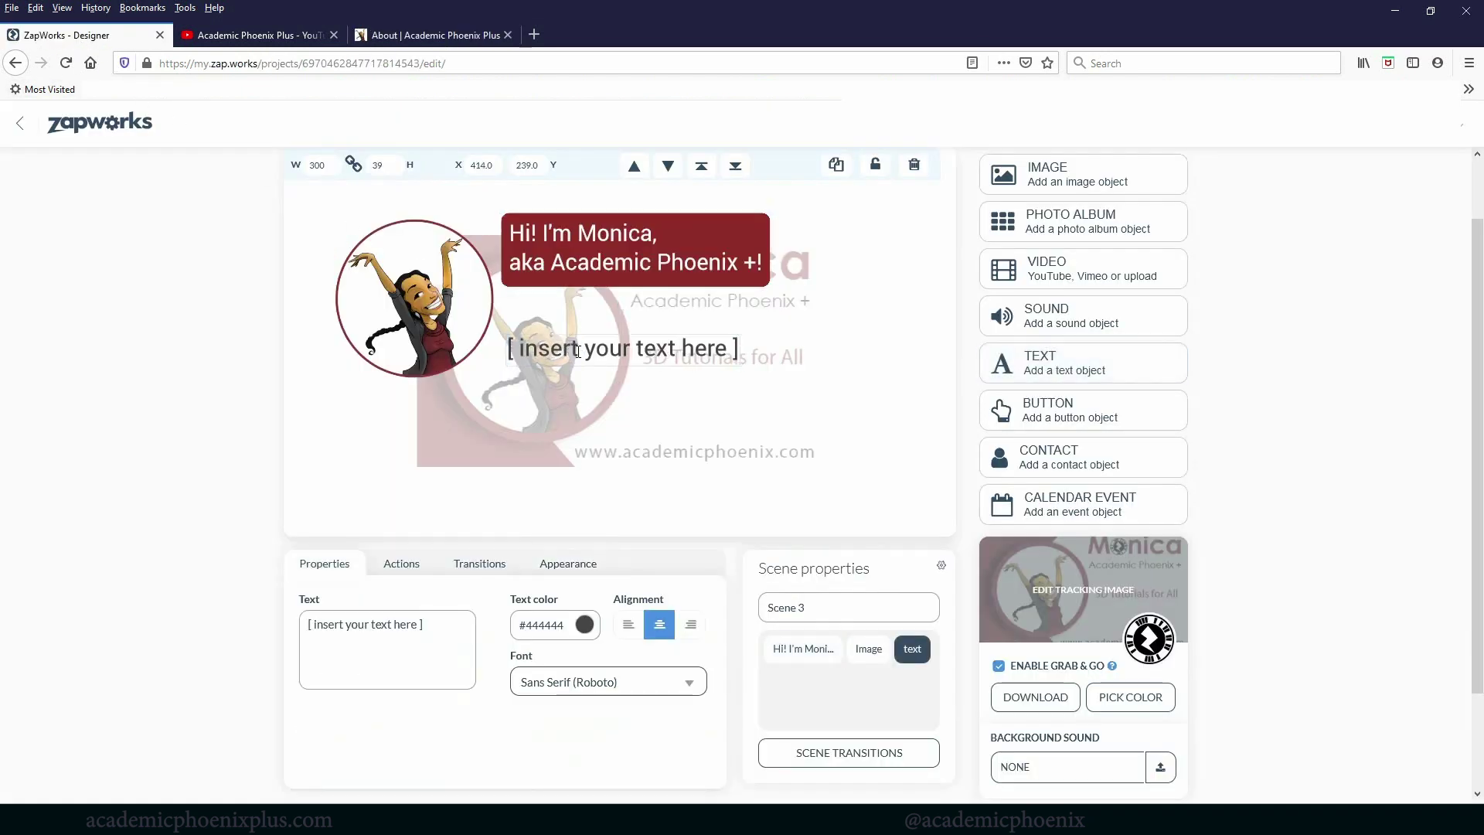
double_click(575, 350)
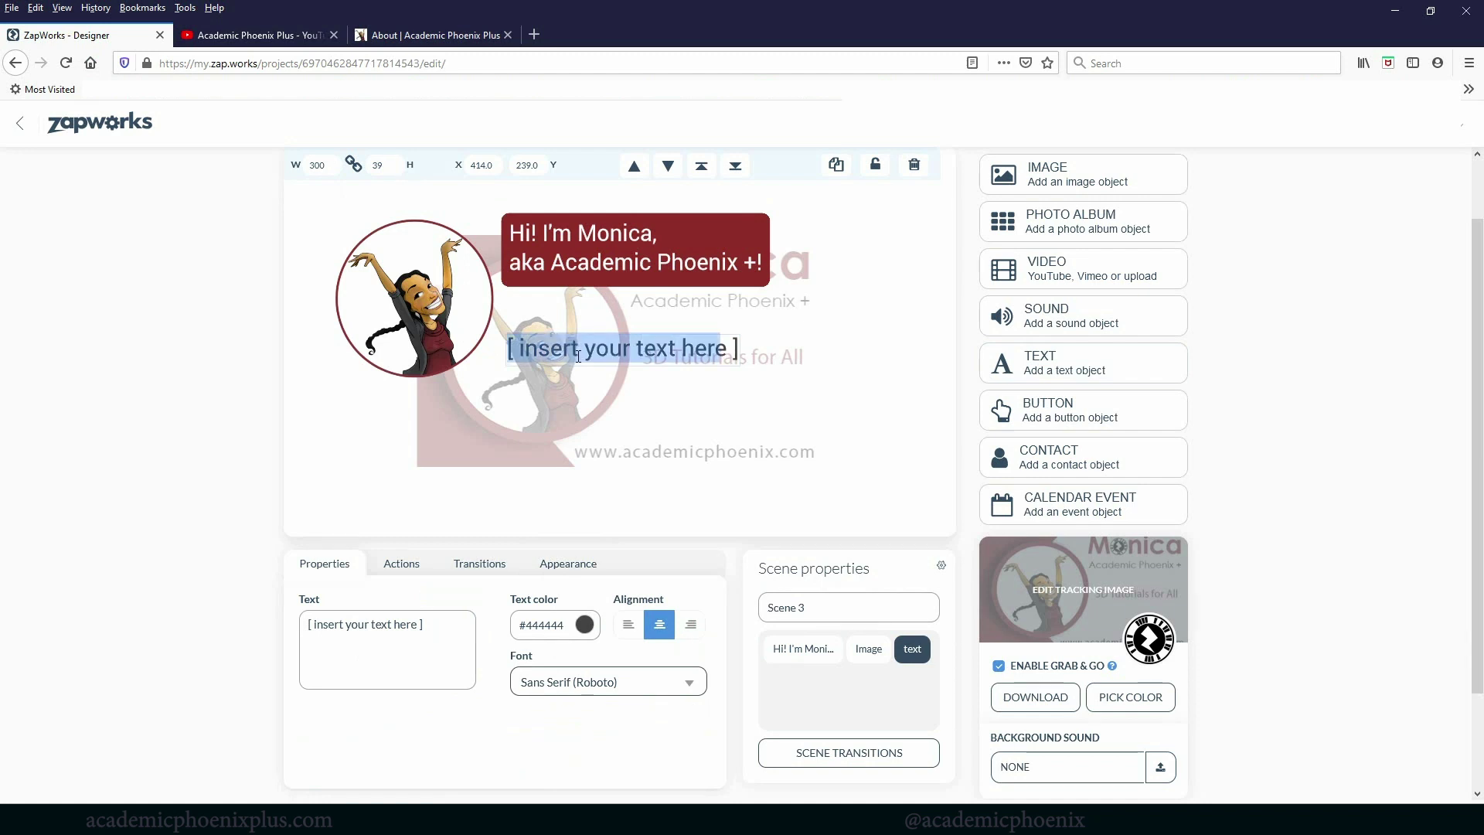
left_click_drag(450, 630, 259, 636)
key("ctrl+v")
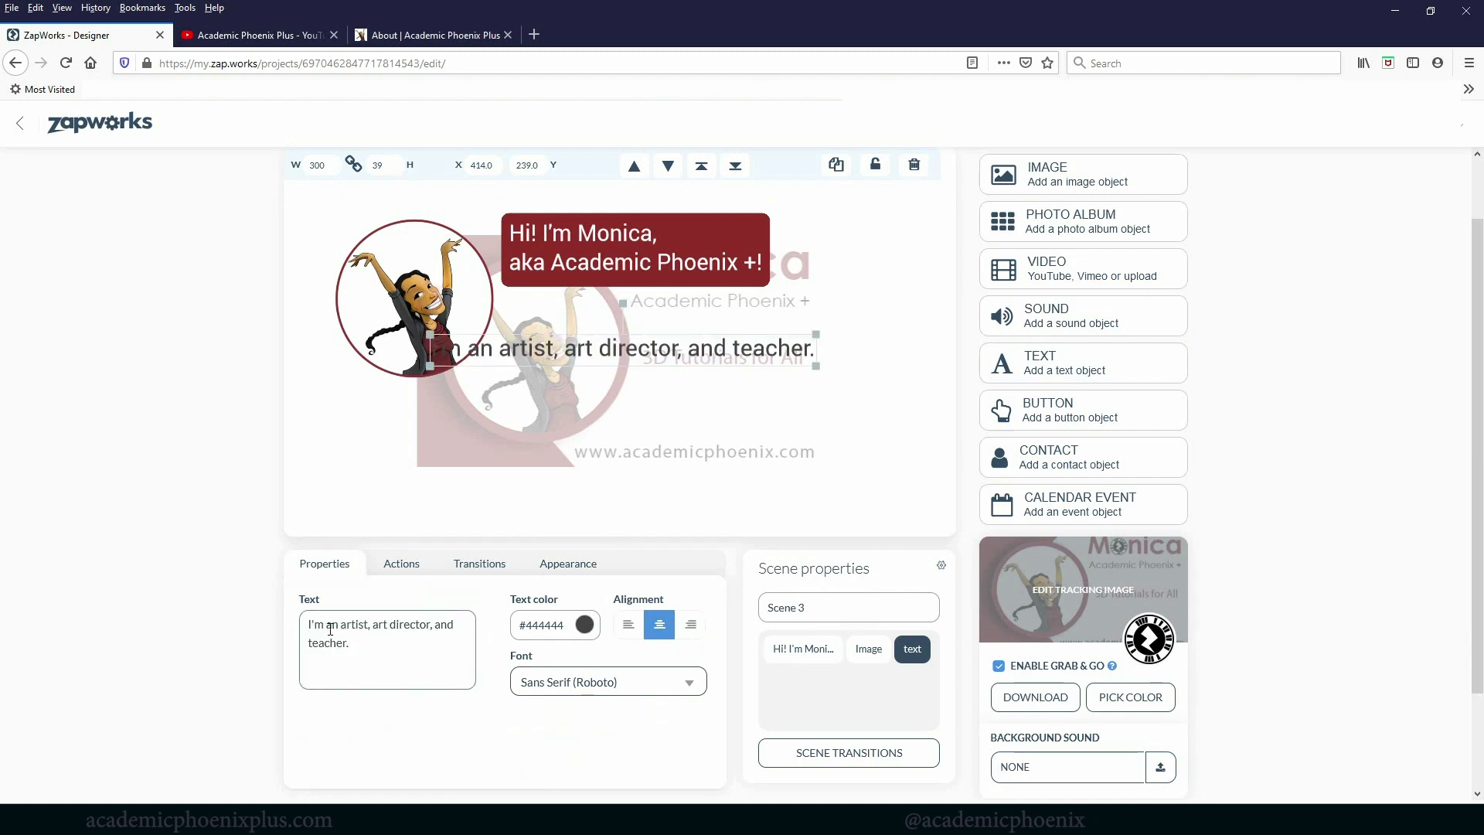
key("Return")
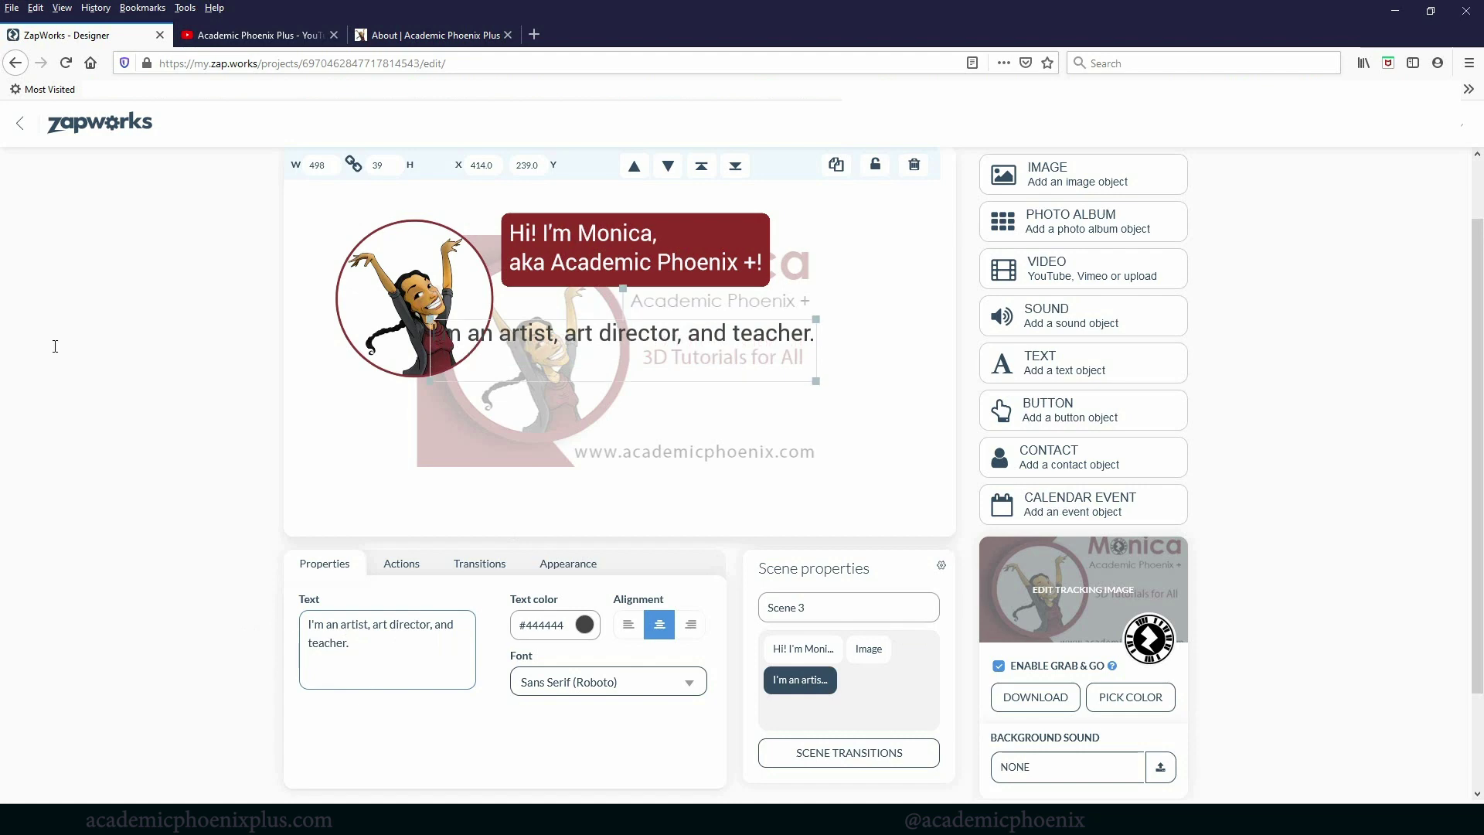
Bring in the bio from the About page and move the red greeting box beside the portrait
left_click(433, 35)
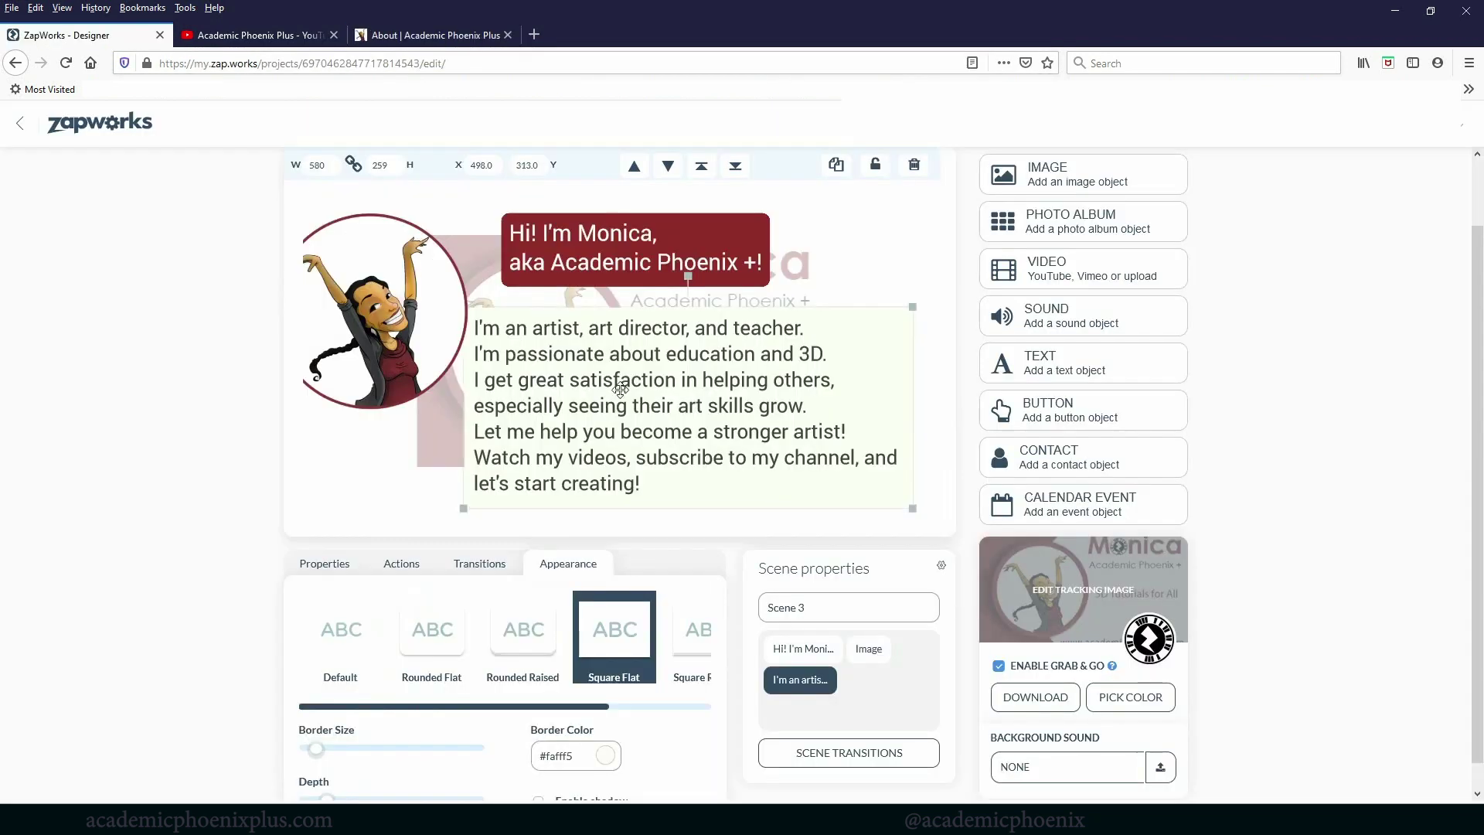
left_click_drag(618, 255, 589, 262)
left_click(595, 387)
scroll(1465, 395, "down", 1)
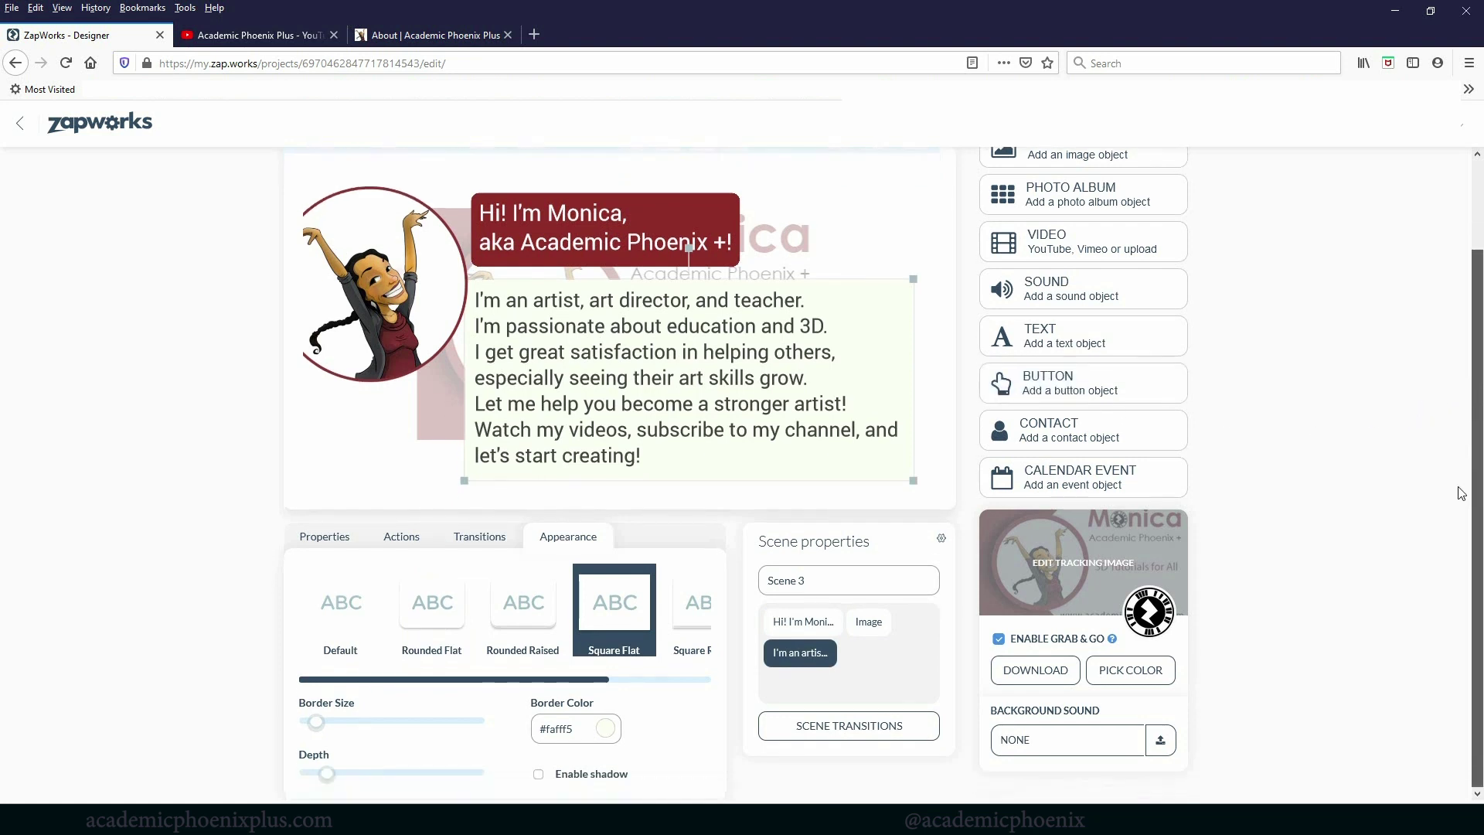
scroll(1463, 487, "up", 3)
Rename Scene 1 to 'Intro Video'
left_click(333, 198)
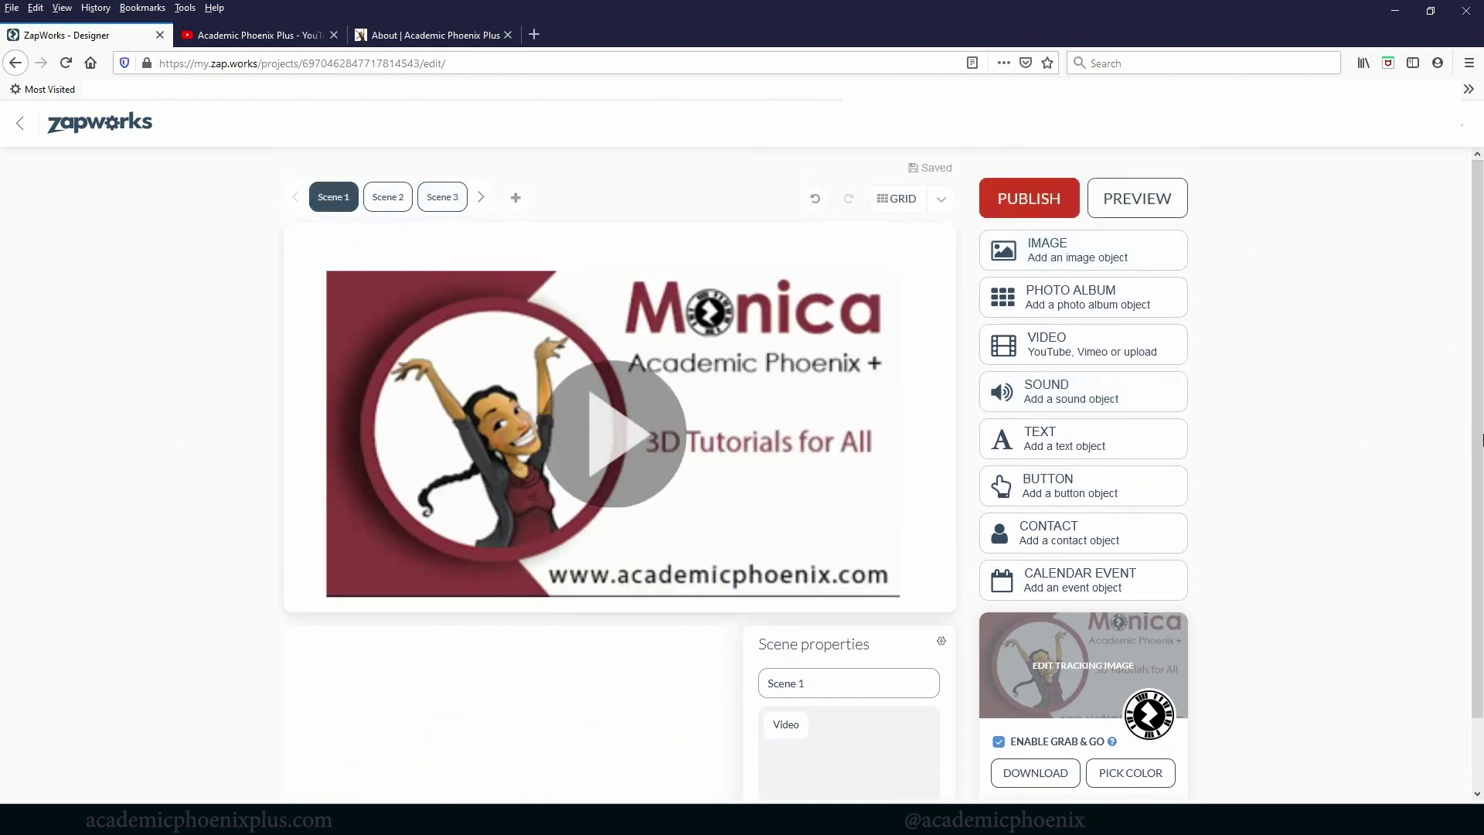
left_click(696, 473)
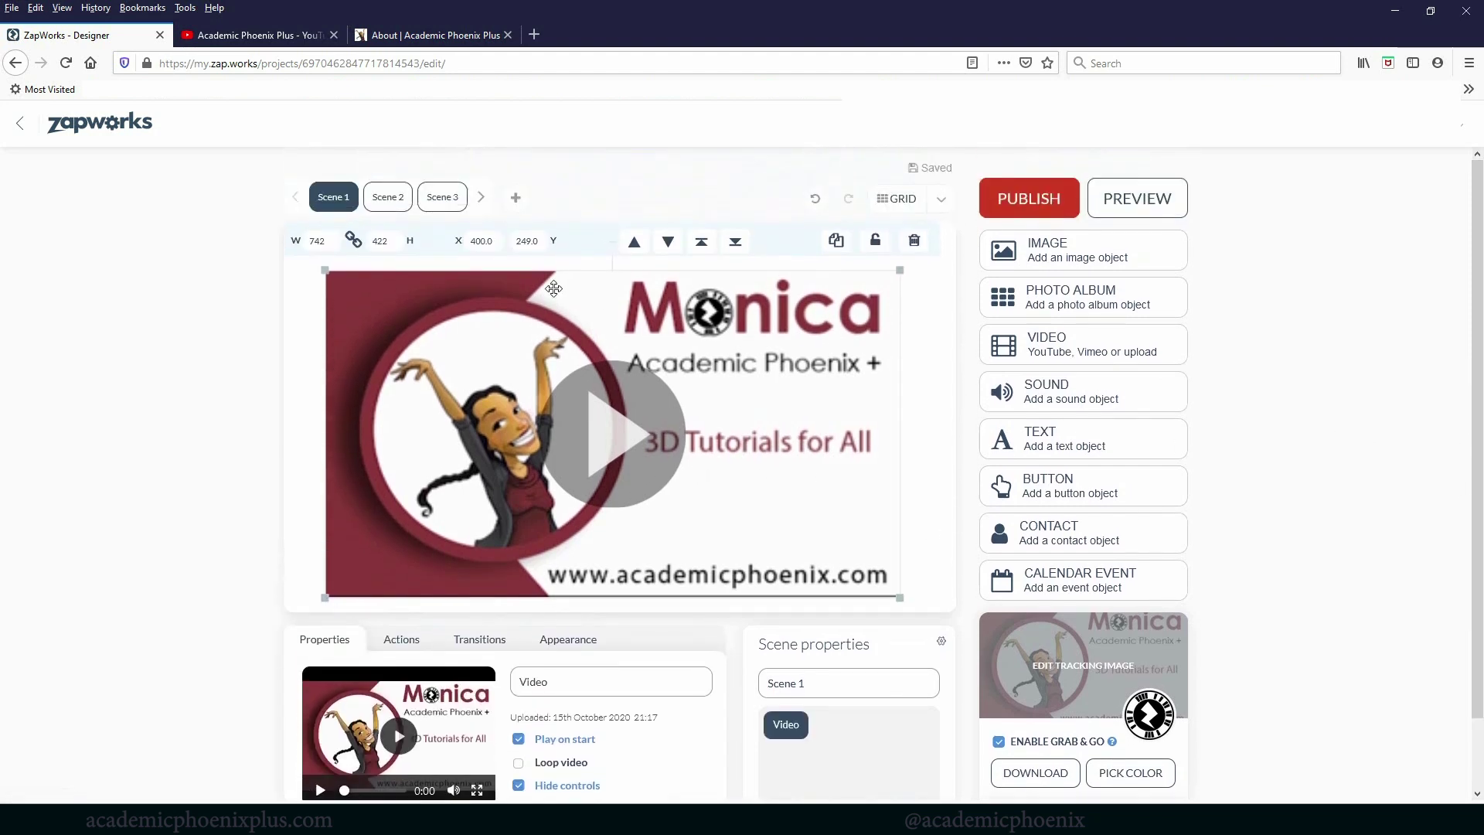
left_click(390, 199)
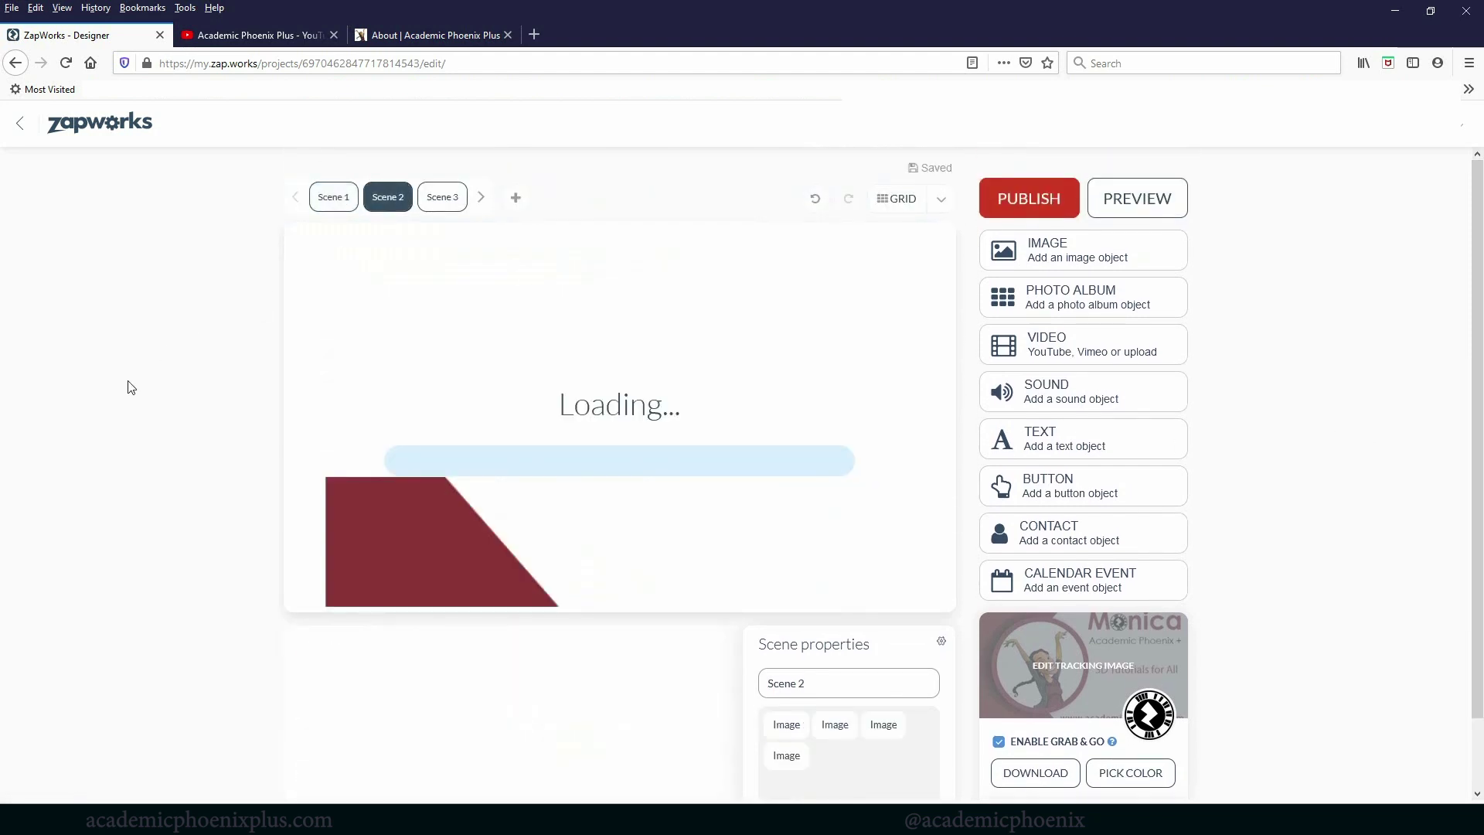
left_click(332, 199)
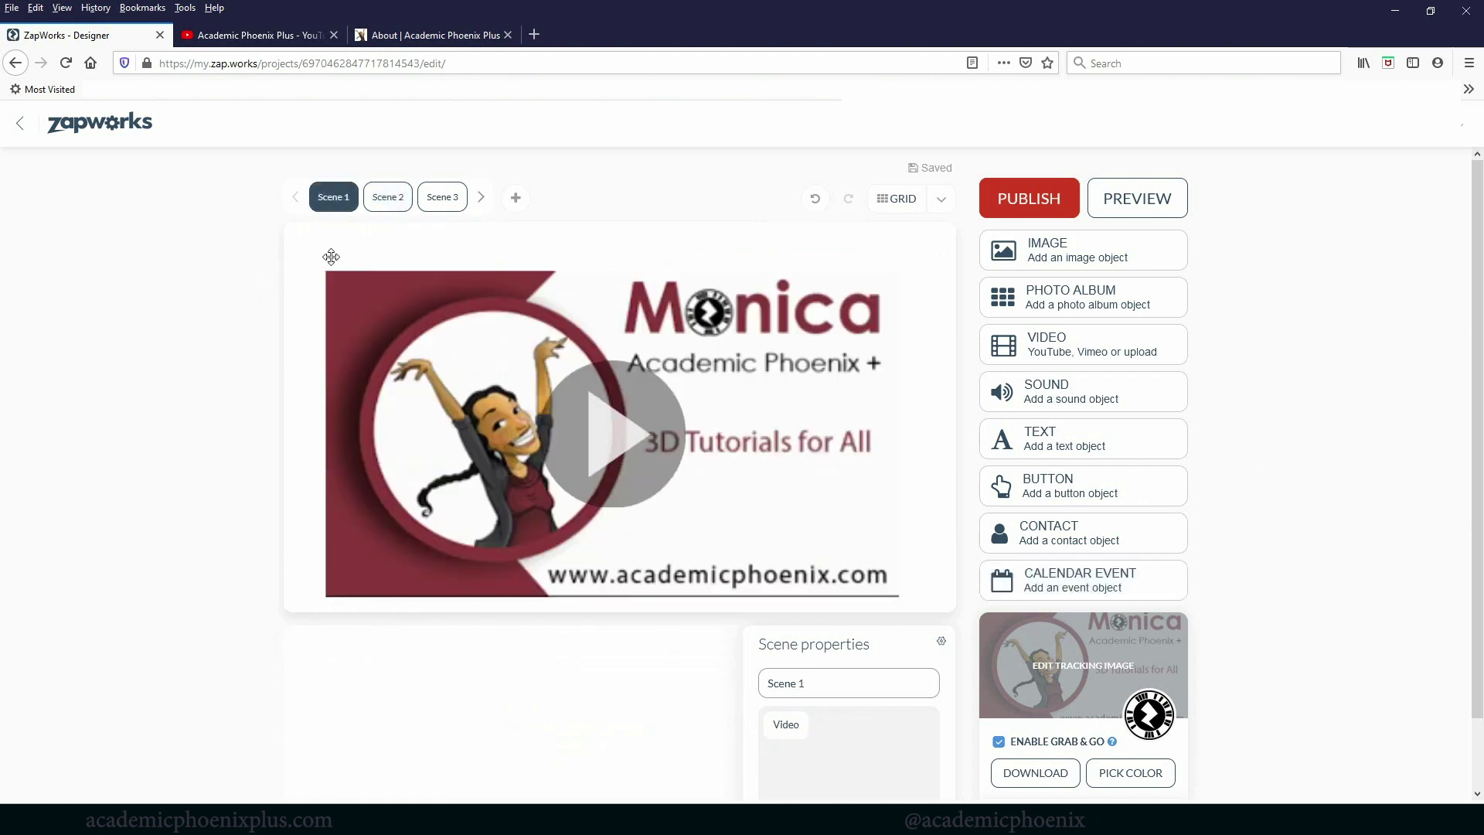
left_click(388, 198)
left_click(333, 202)
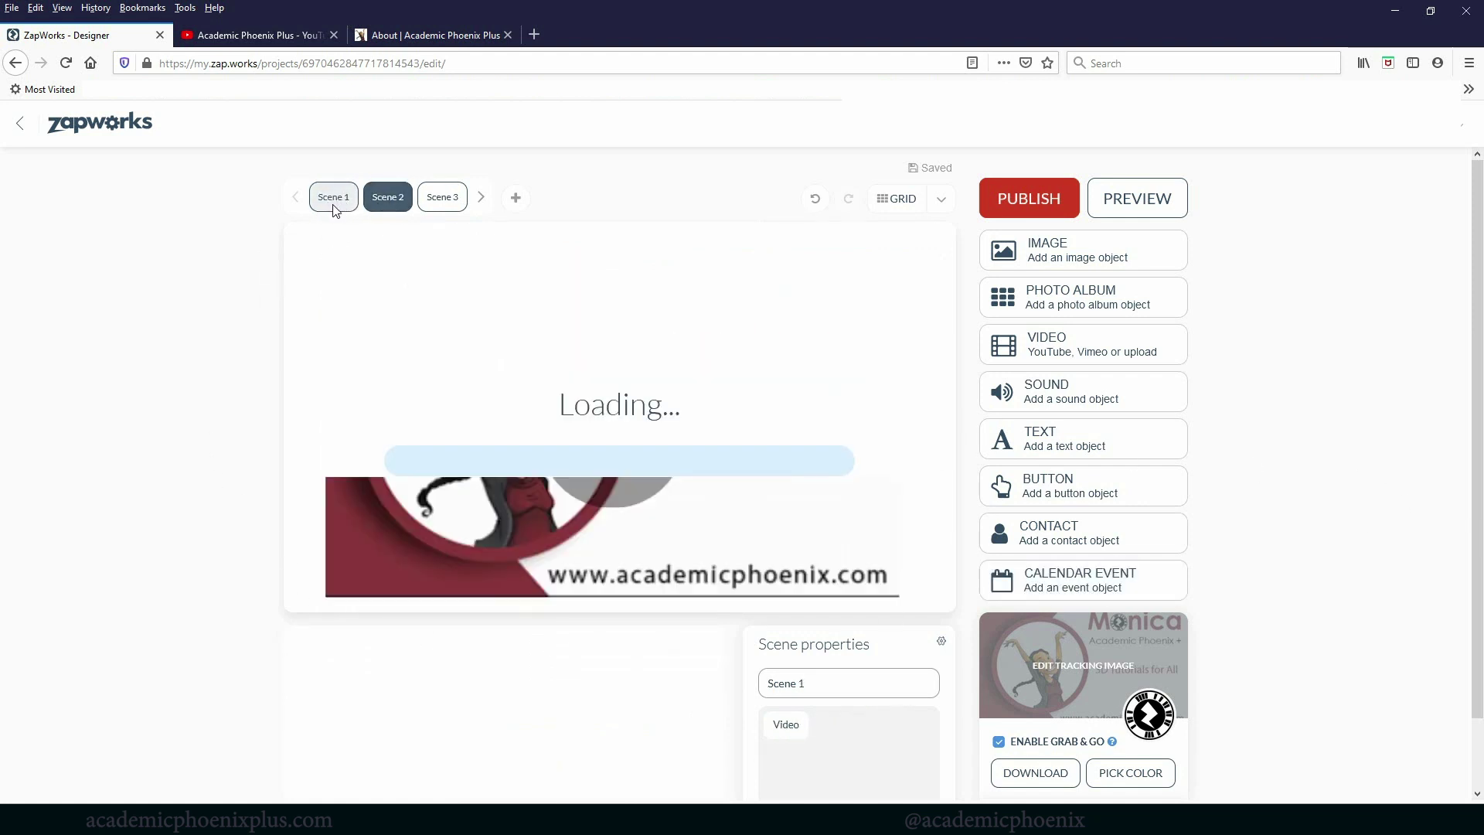
left_click_drag(798, 683, 729, 680)
type("Ho")
key("BackSpace")
key("BackSpace")
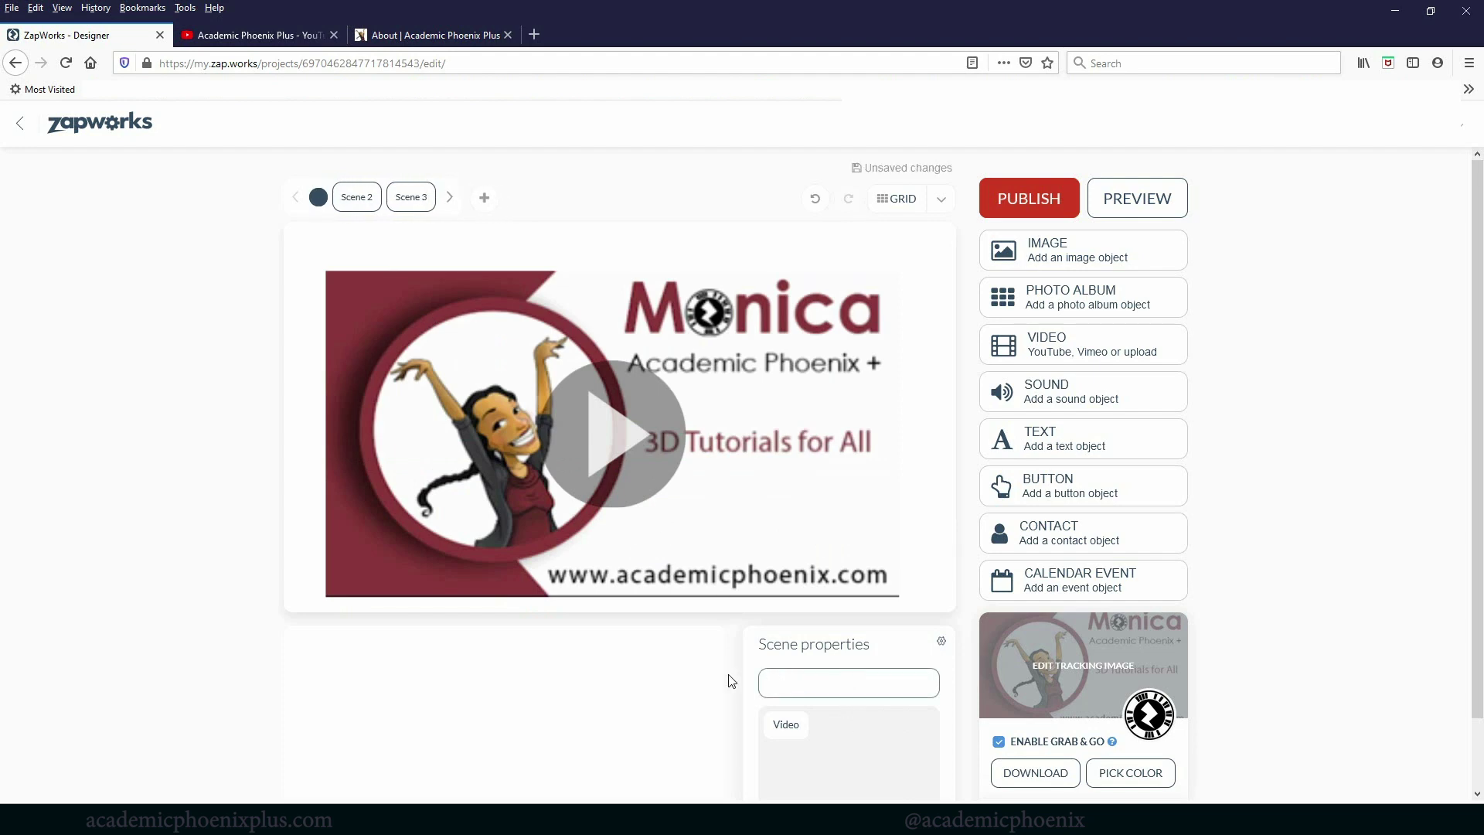
type("Intro Video")
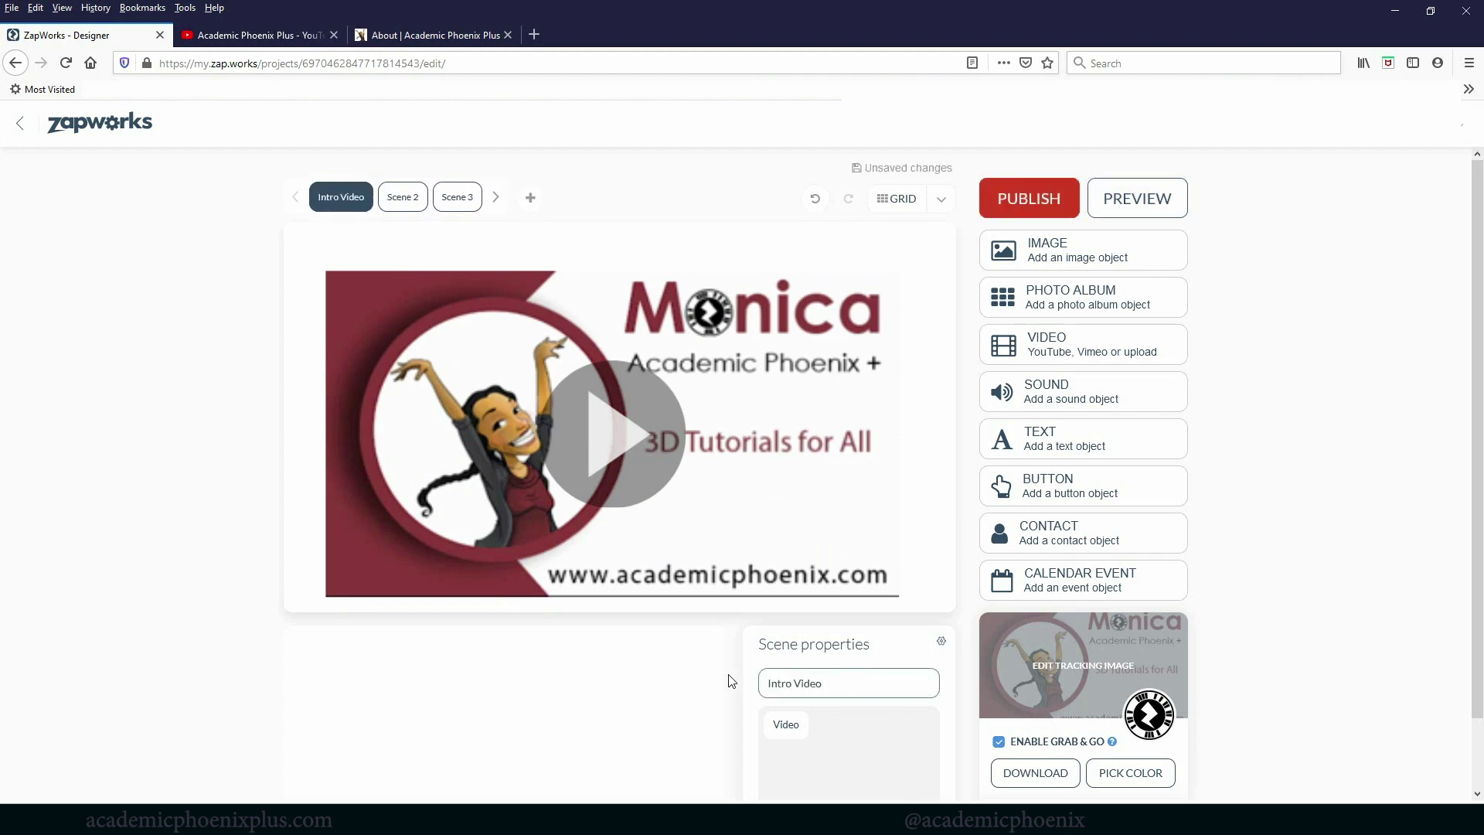
Rename Scene 2 to 'Buttons' and Scene 3 to 'Info'
left_click(415, 209)
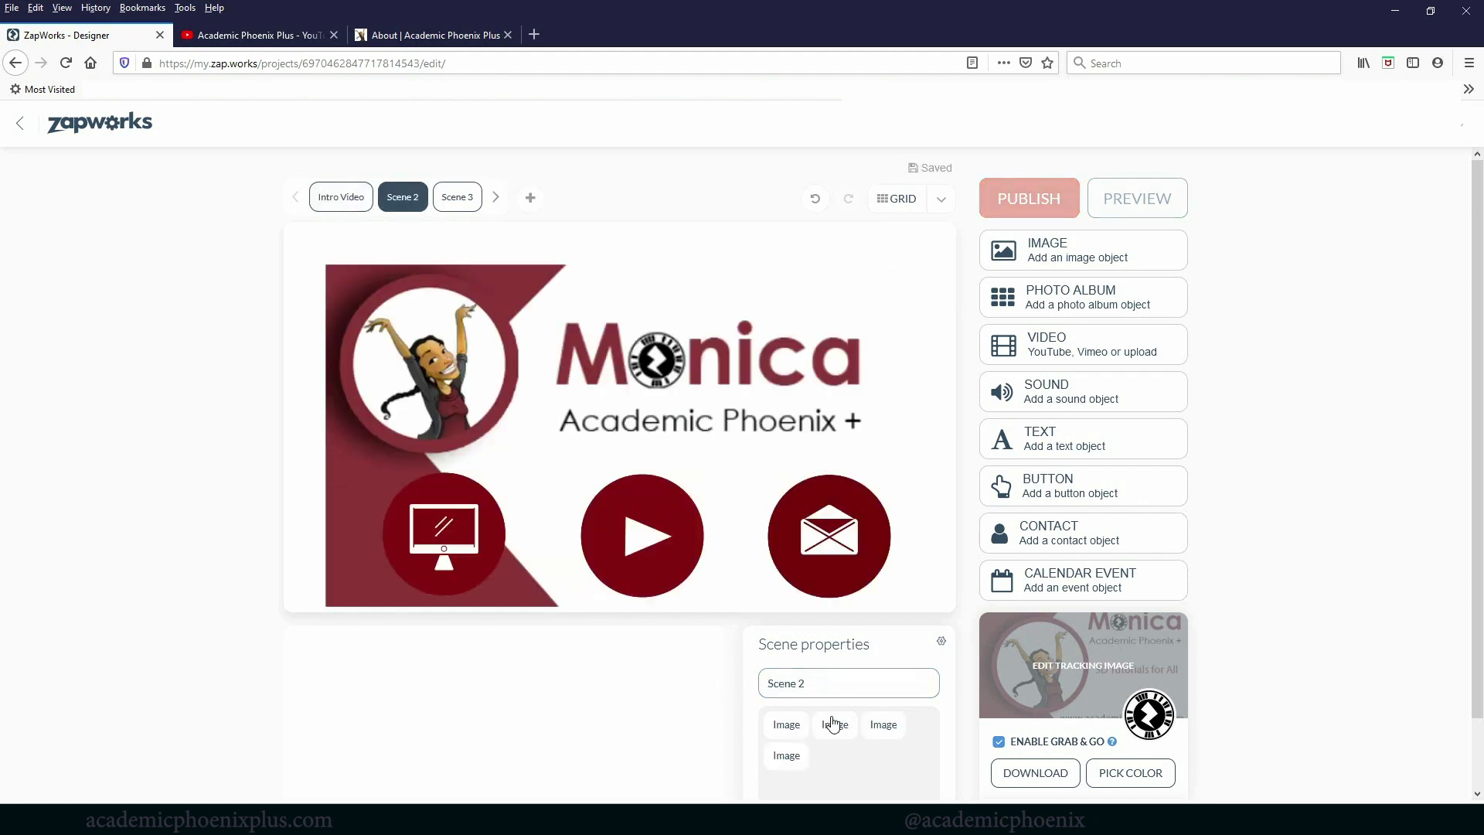
left_click_drag(812, 683, 736, 672)
type("Buttons")
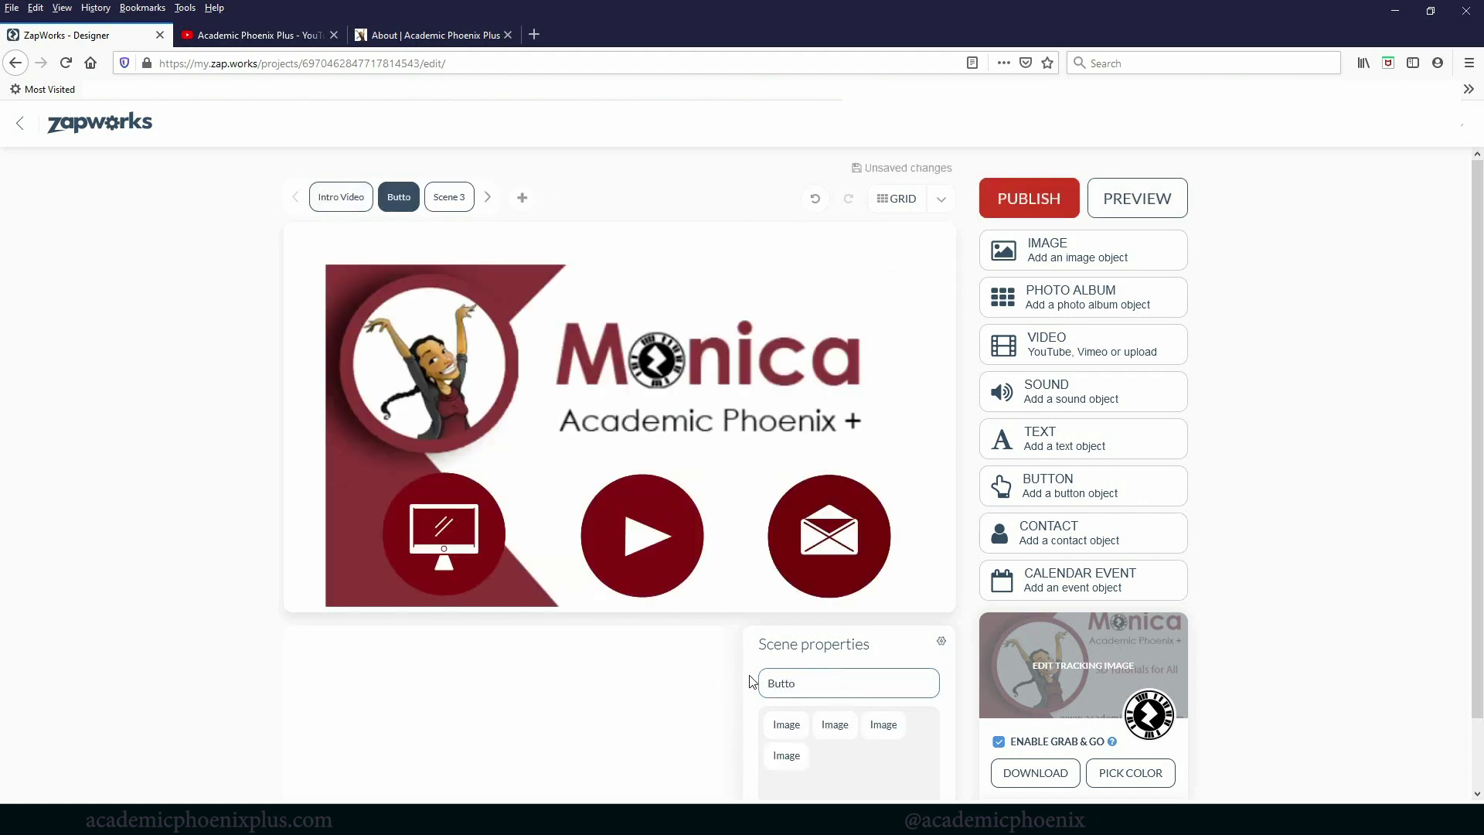
left_click(460, 199)
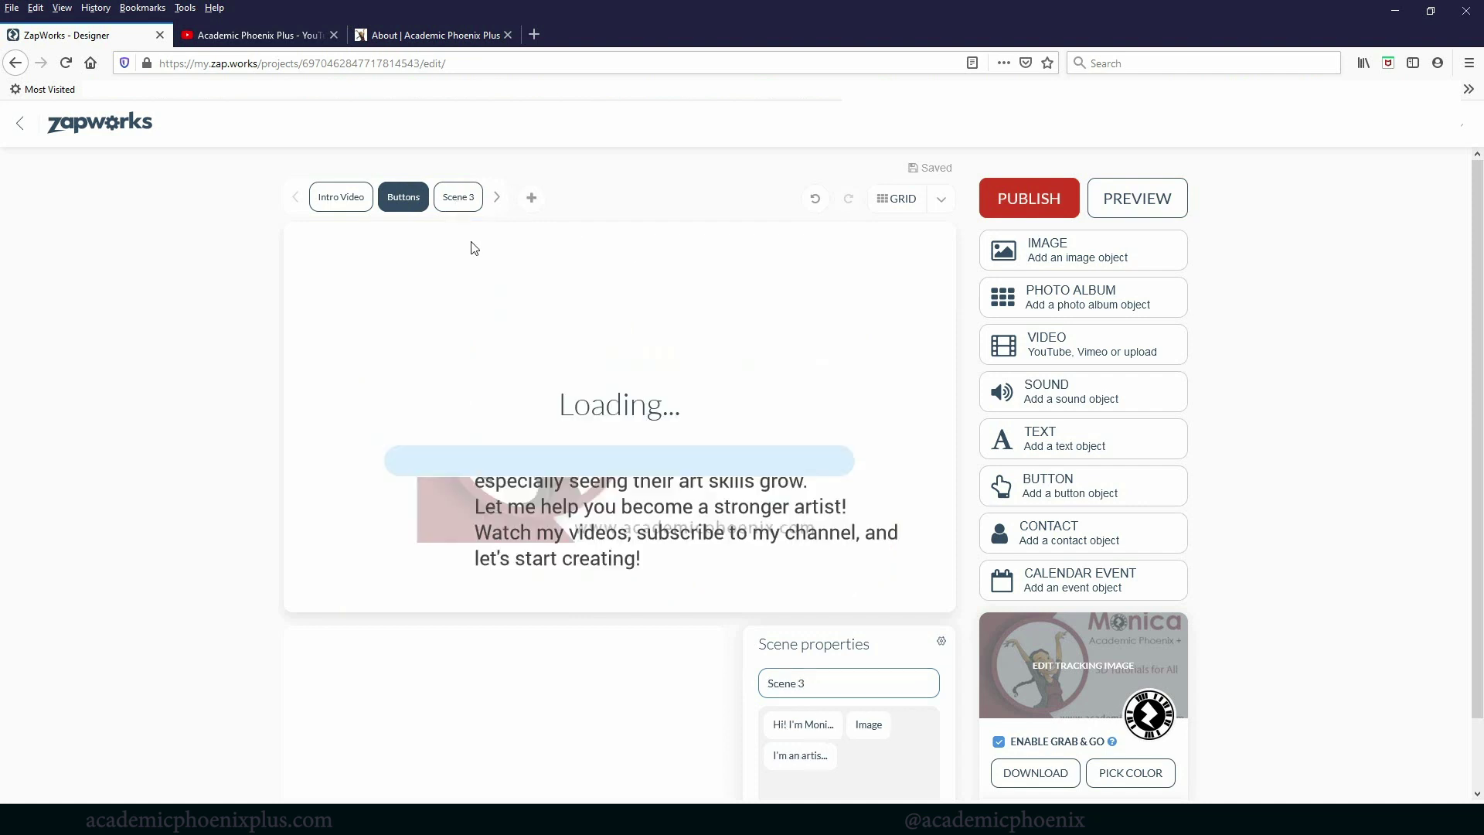
left_click_drag(820, 685, 726, 679)
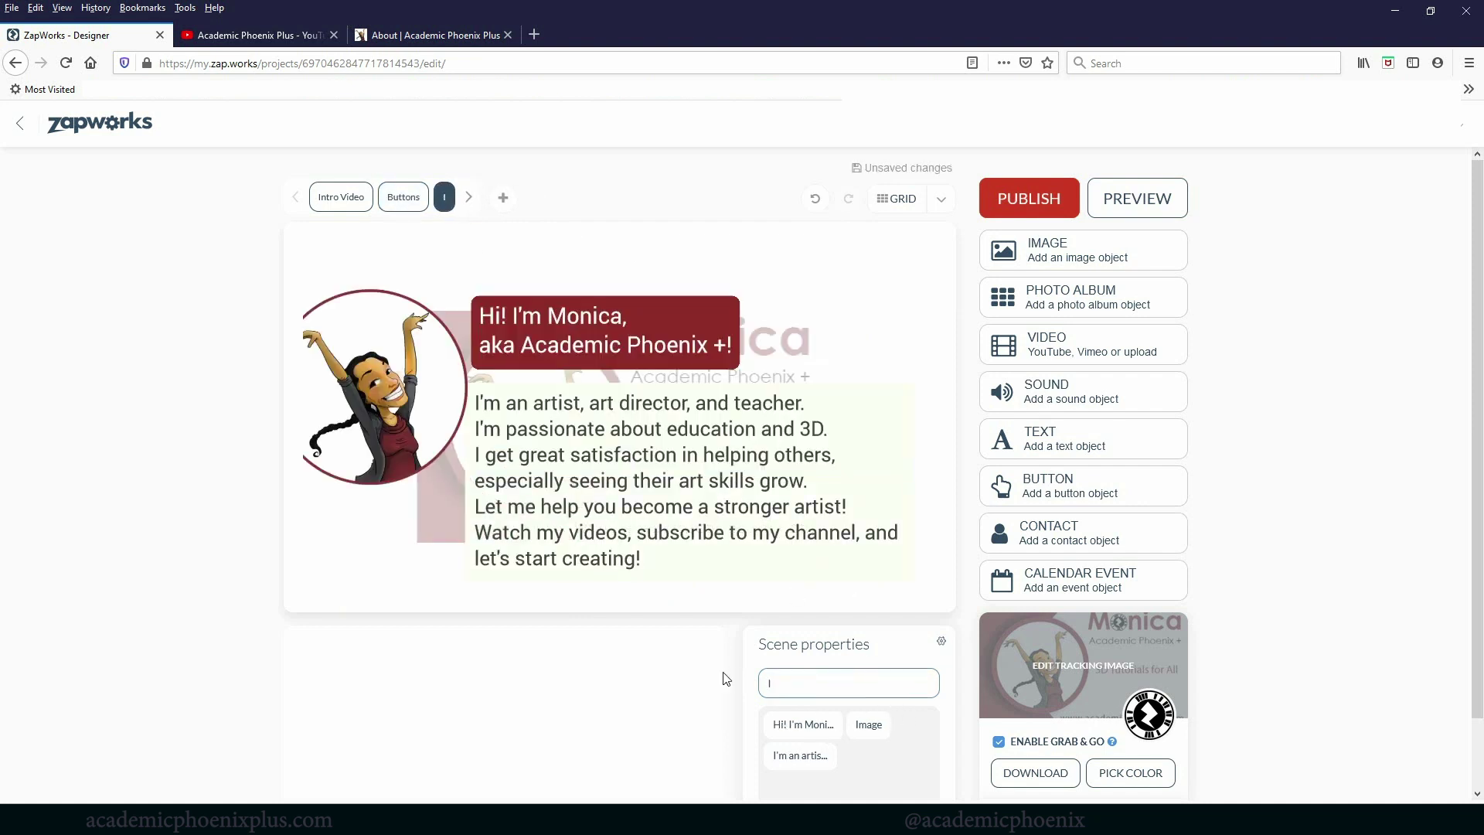
type("fo")
Move the intro video object slightly left and down
left_click(344, 200)
left_click(495, 536)
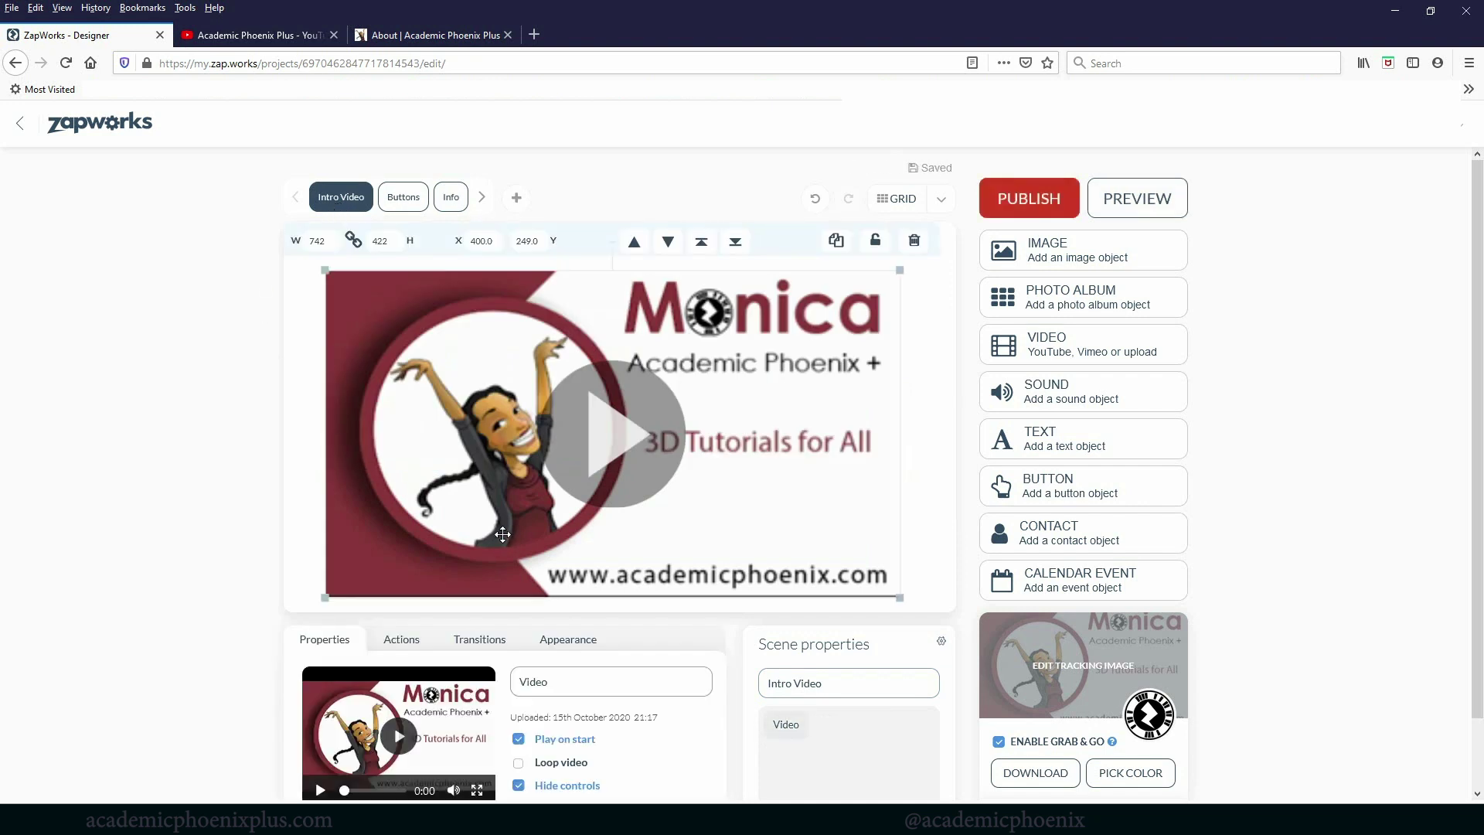
left_click_drag(497, 498, 477, 508)
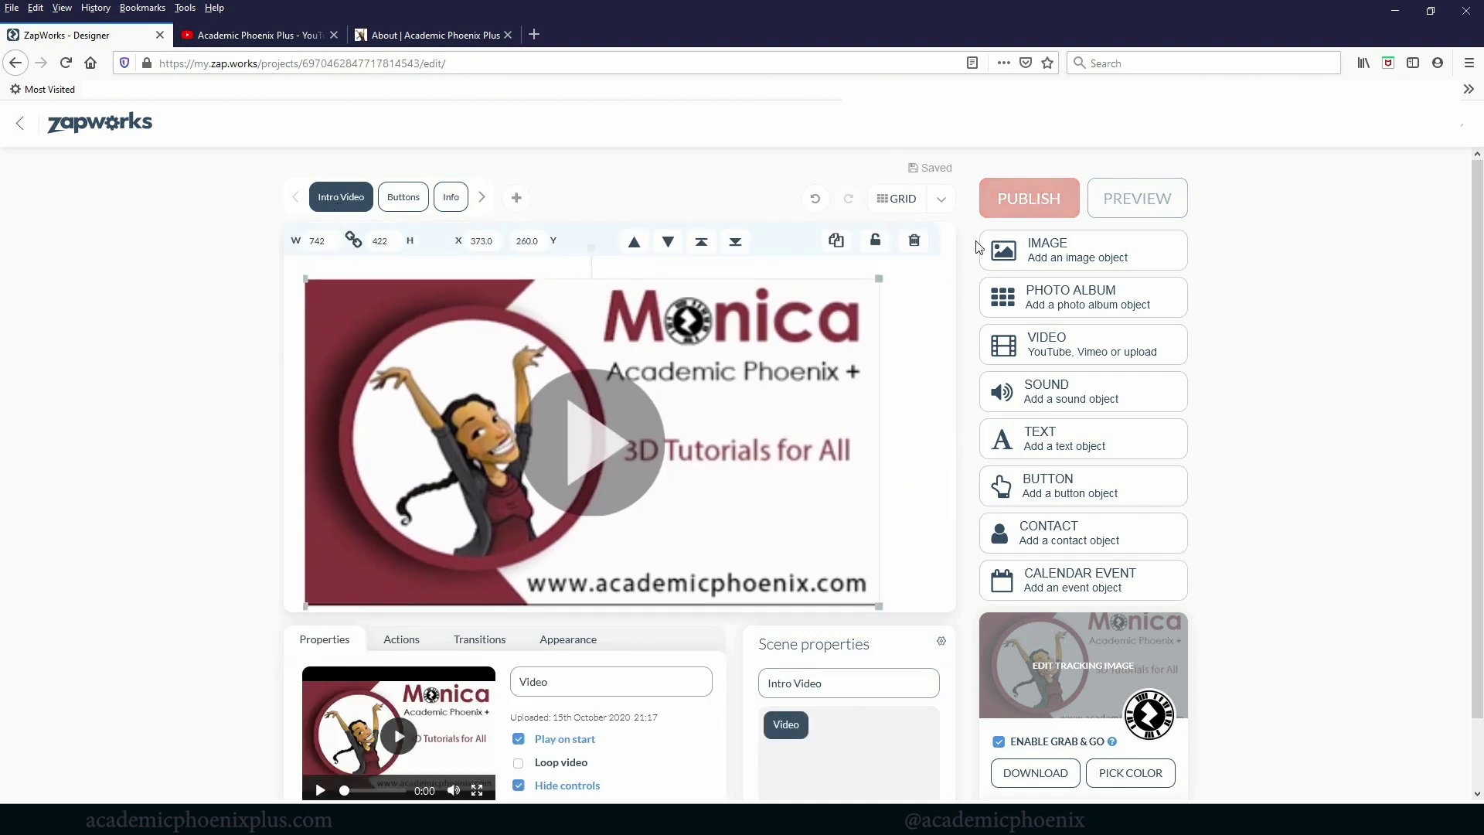
Enlarge the intro video to 771 × 439 and set its On Finish action to Go to scene Buttons
left_click_drag(879, 280, 904, 269)
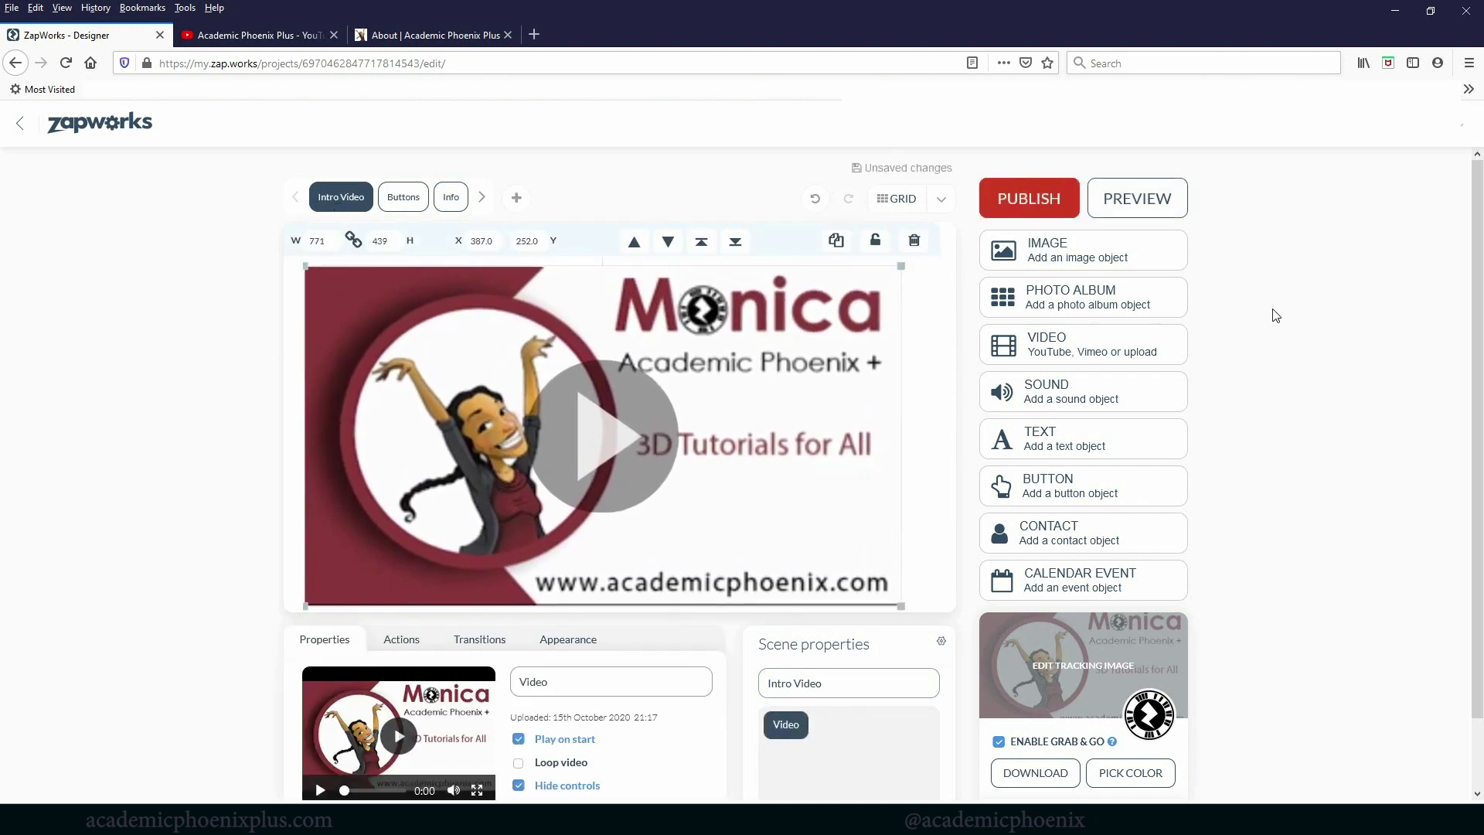
scroll(1465, 388, "down", 1)
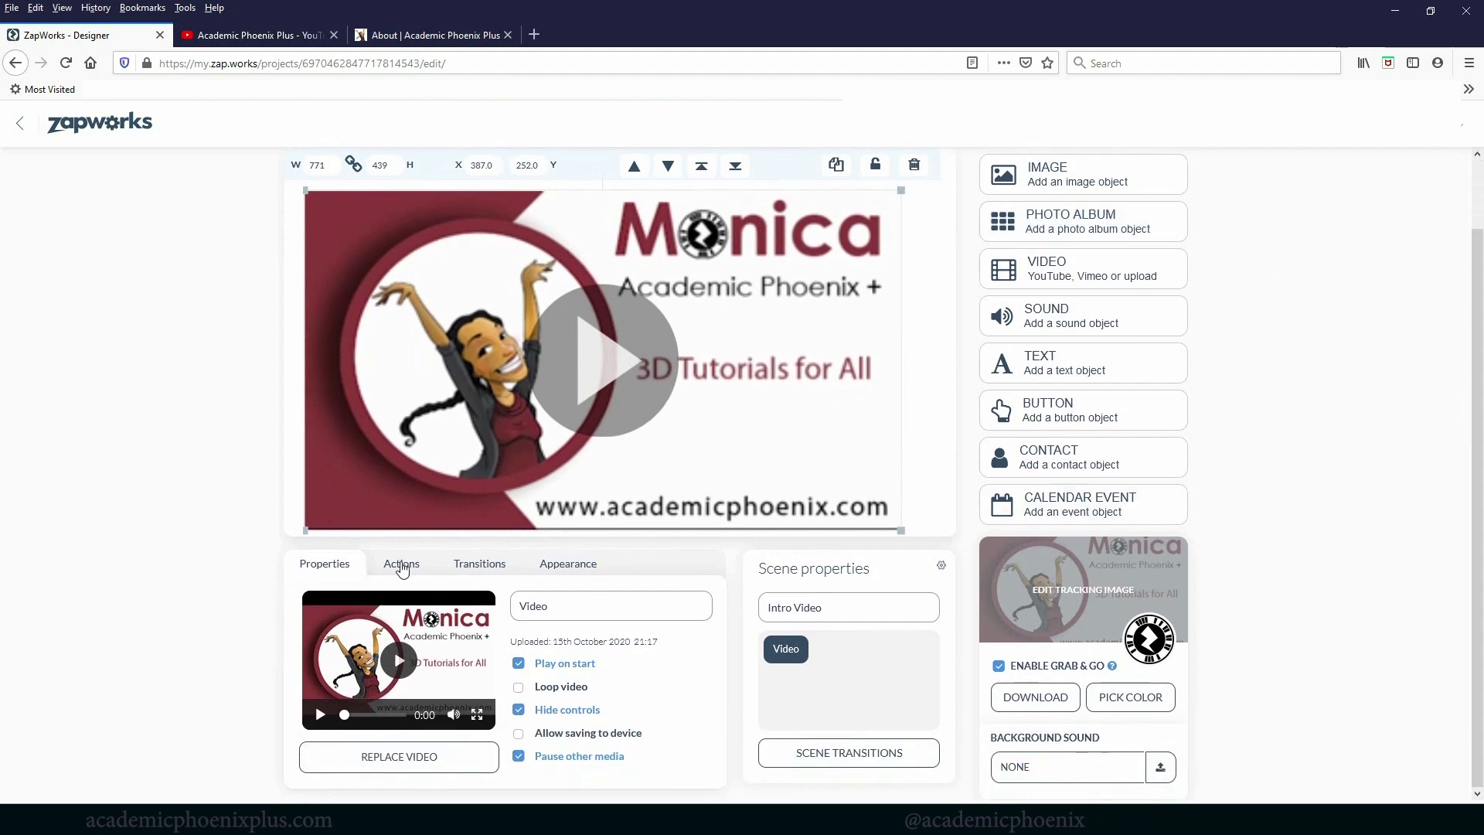
left_click(399, 564)
left_click(371, 652)
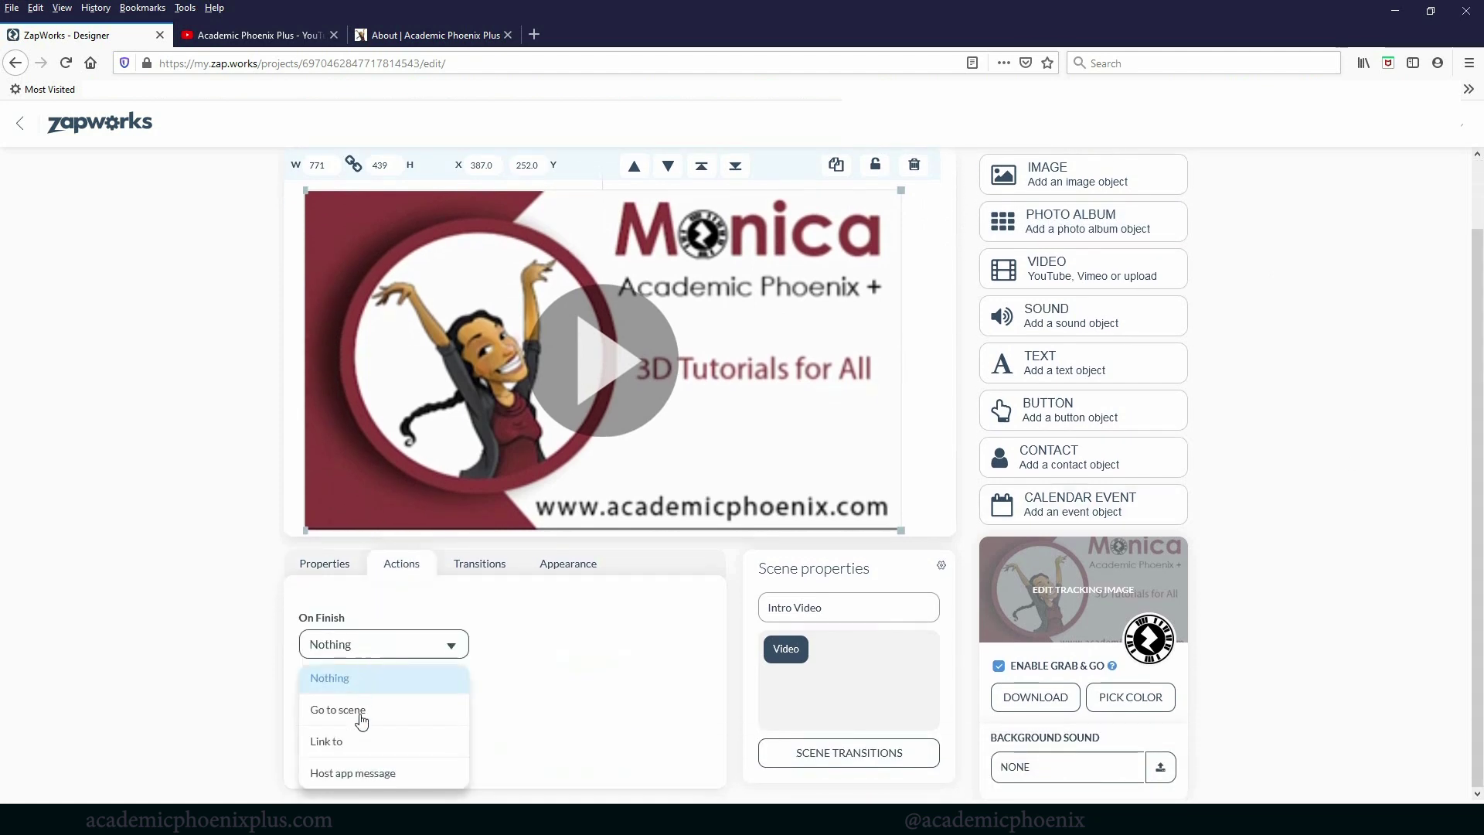
left_click(361, 715)
left_click(597, 653)
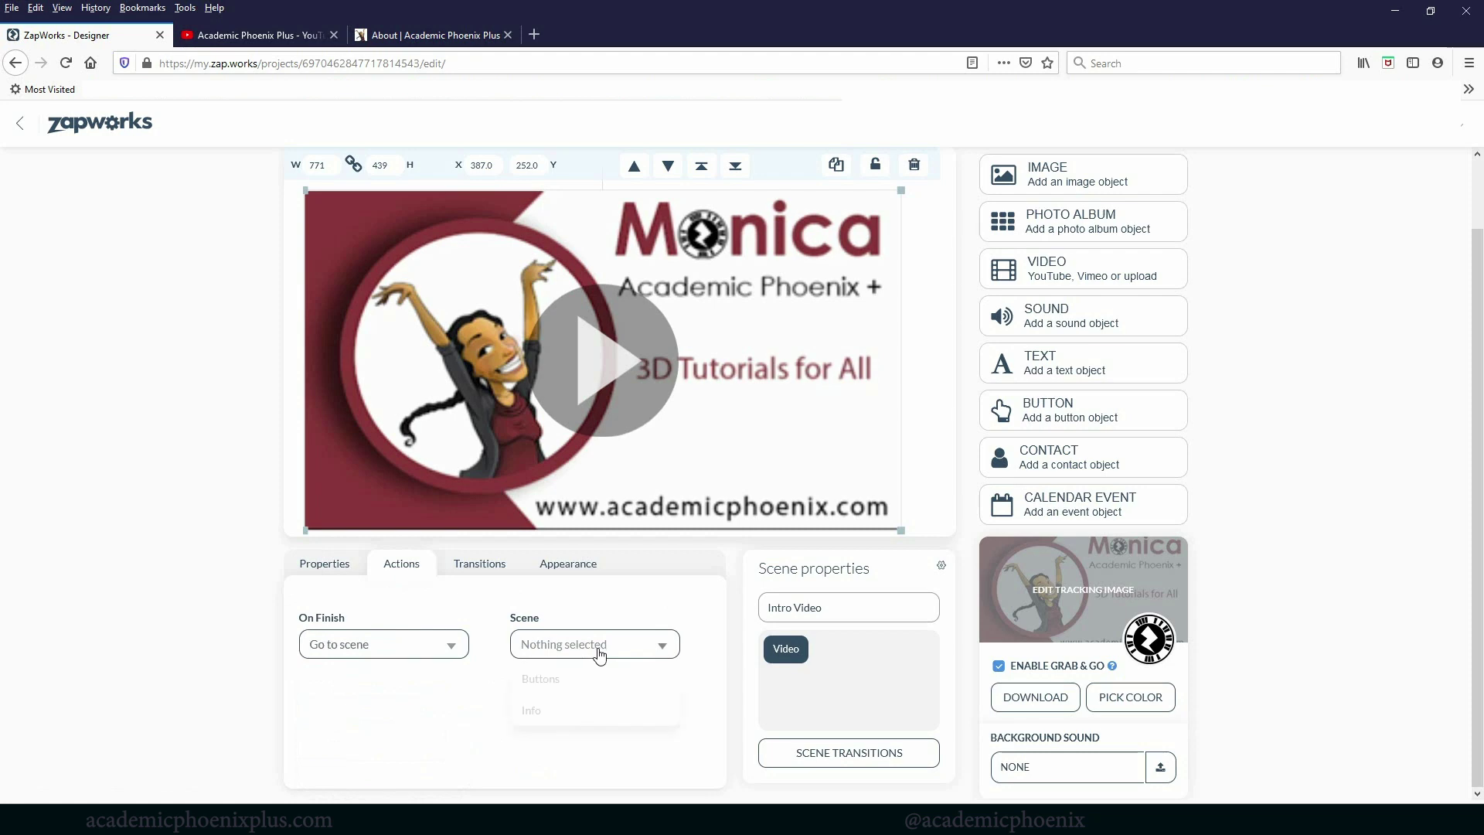
left_click(561, 688)
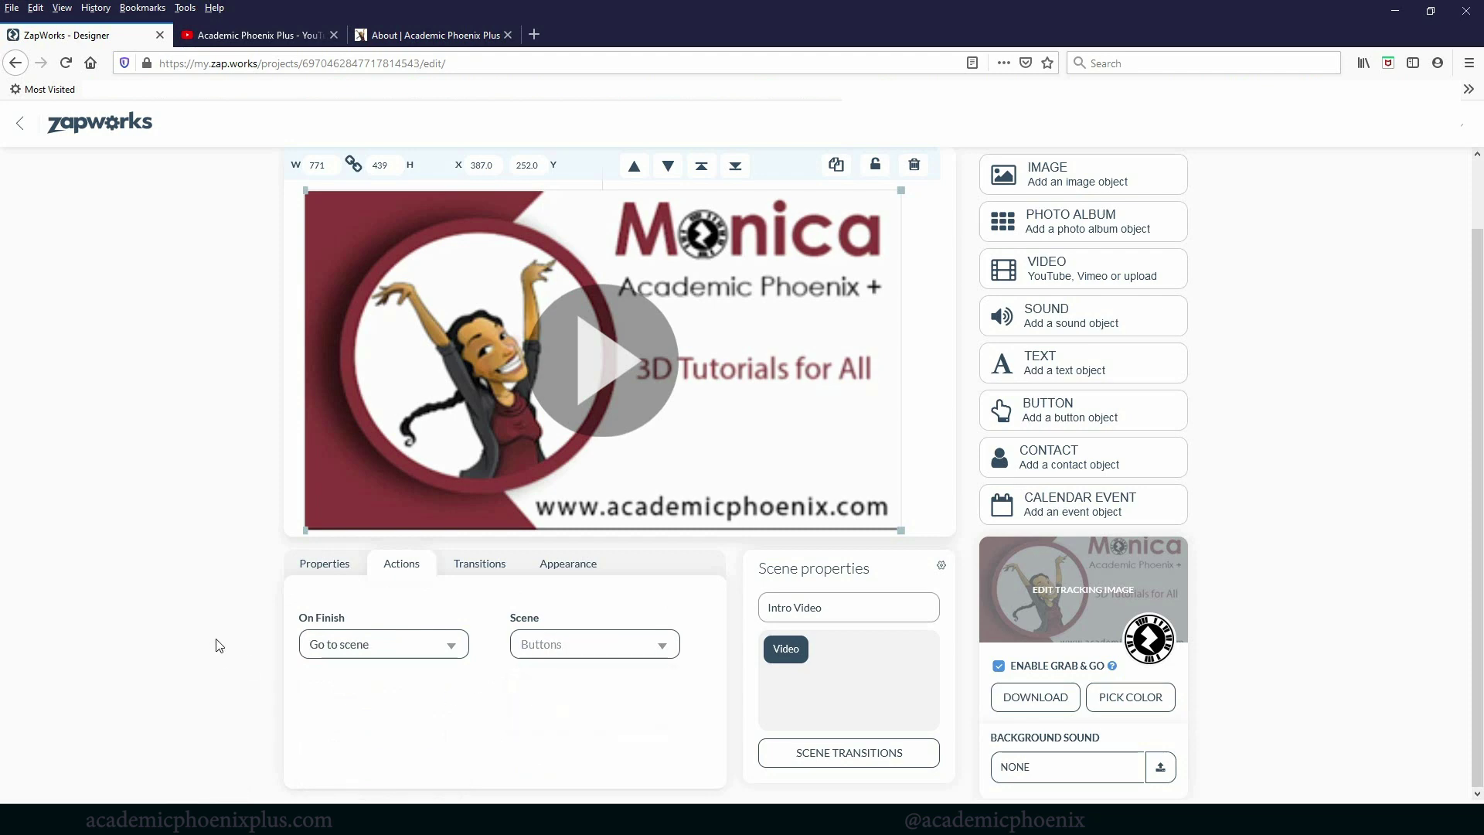
Give the video the transitions Slide in from left and Slide out to left
left_click(472, 570)
left_click(415, 636)
left_click(385, 722)
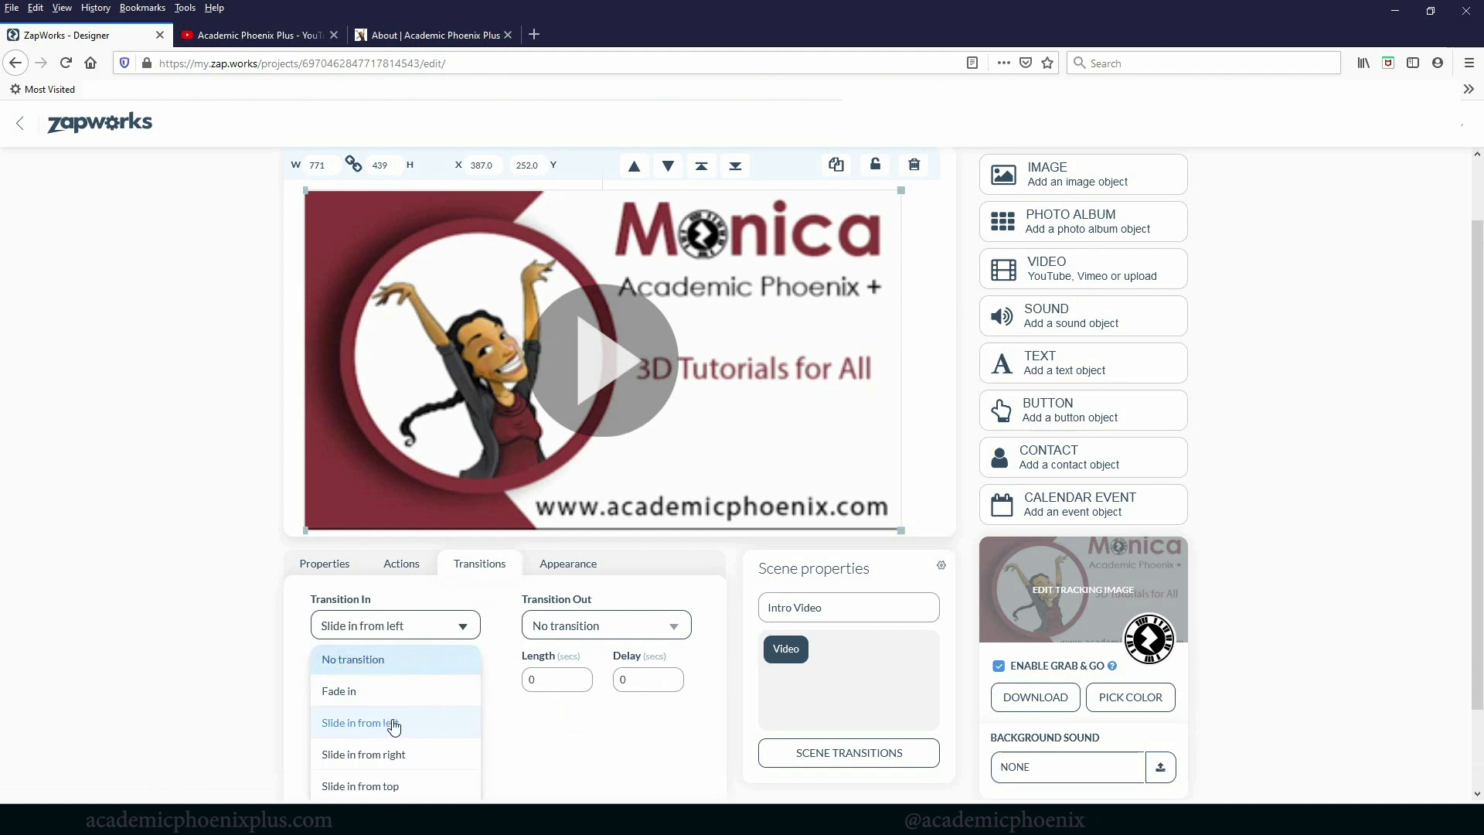
left_click(588, 639)
left_click(569, 724)
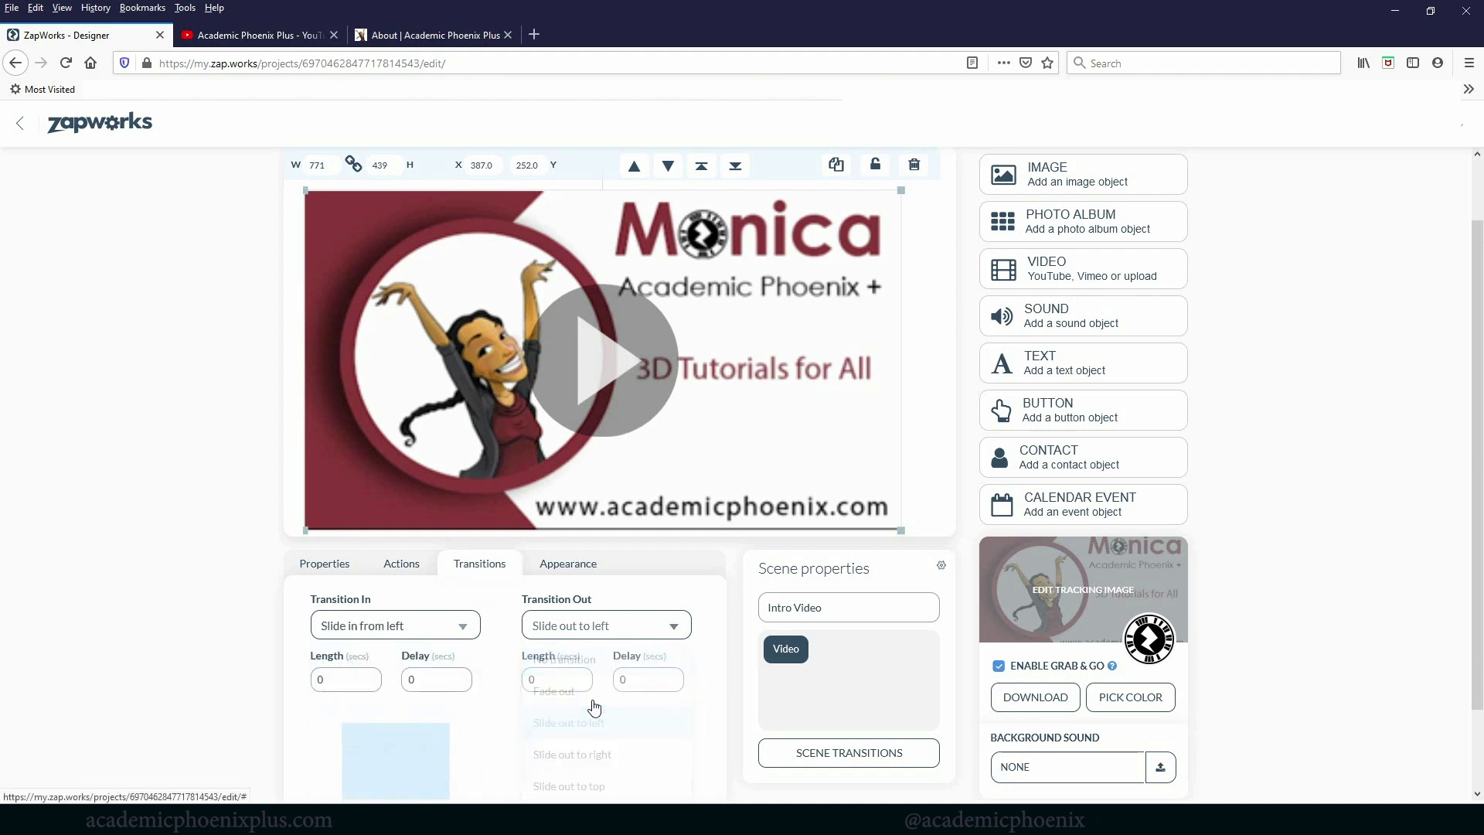
left_click(545, 628)
left_click(188, 557)
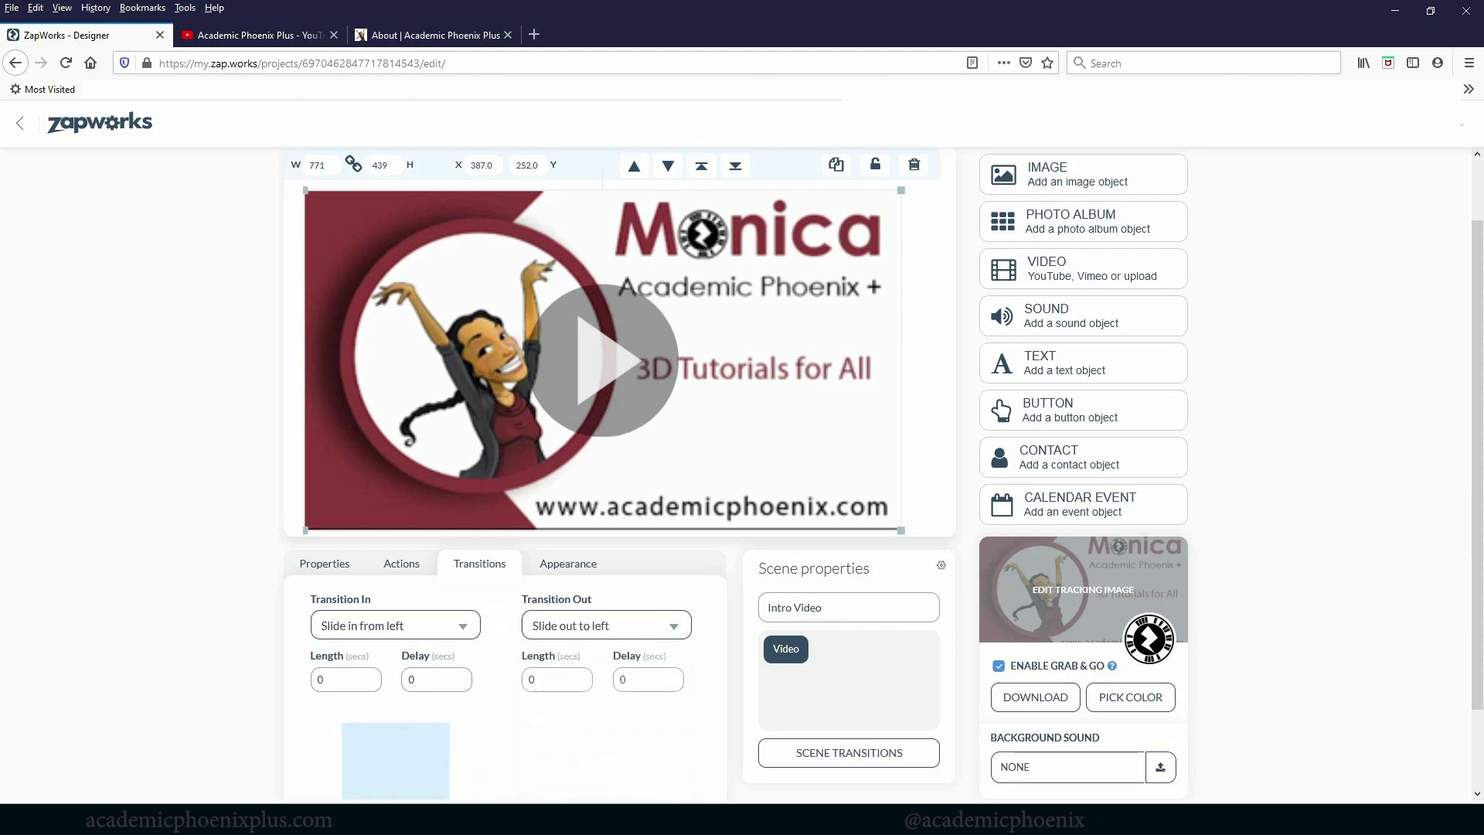
left_click_drag(1471, 474, 1472, 414)
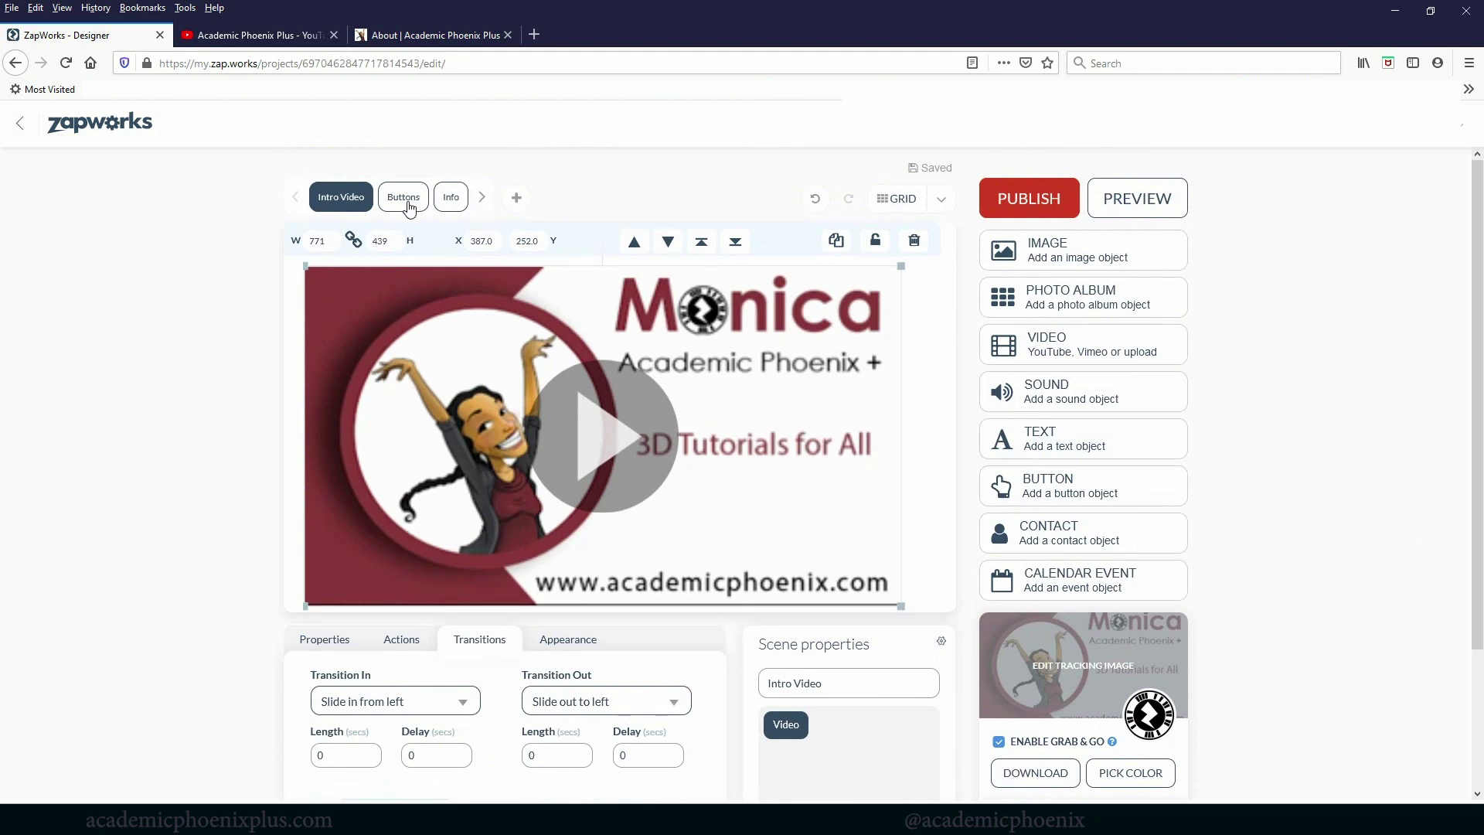
In the Buttons scene, set the monitor image's On Tap action to Go to scene Info
left_click(404, 198)
left_click(631, 512)
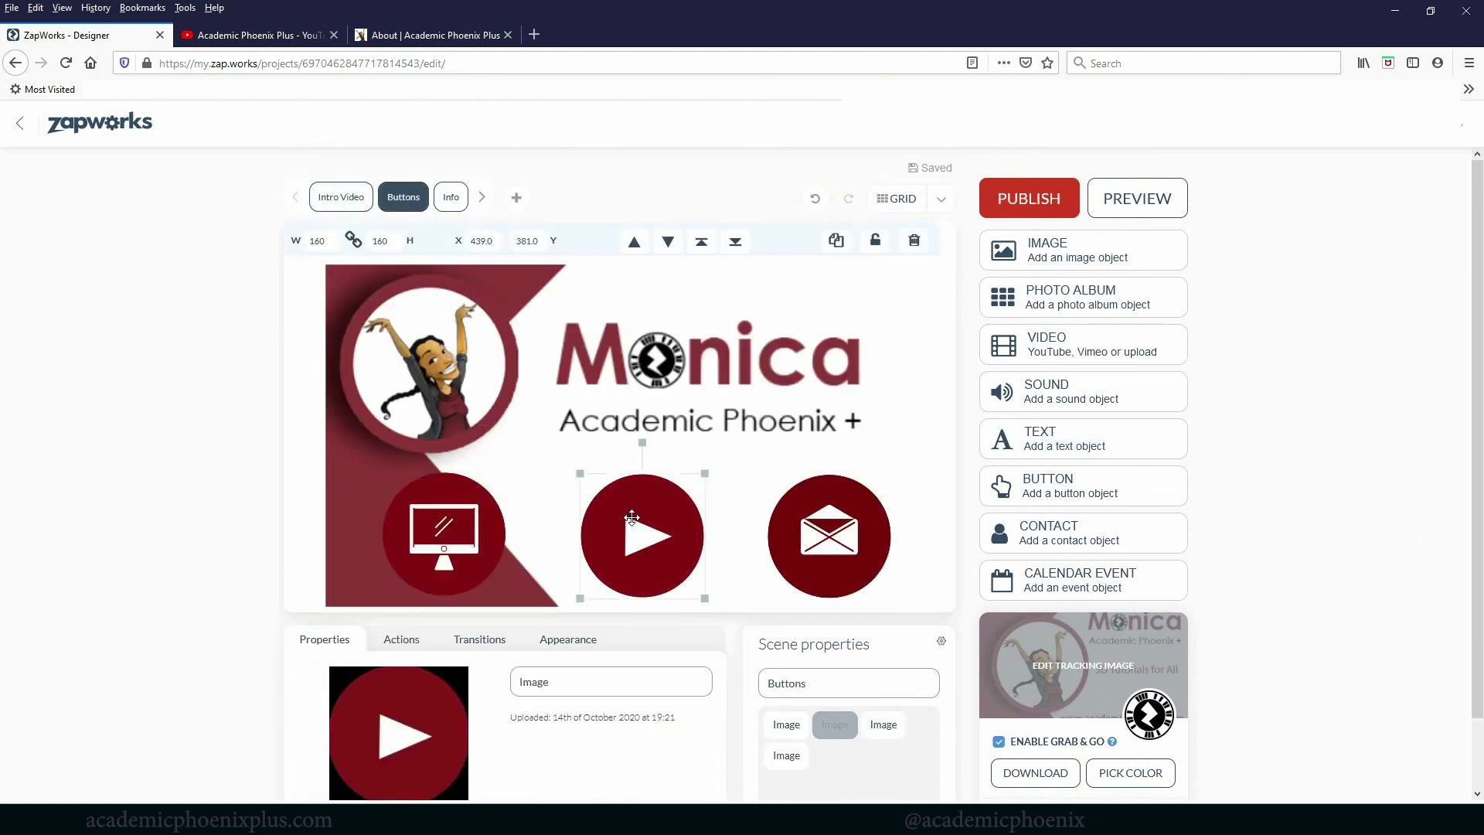
left_click(464, 532)
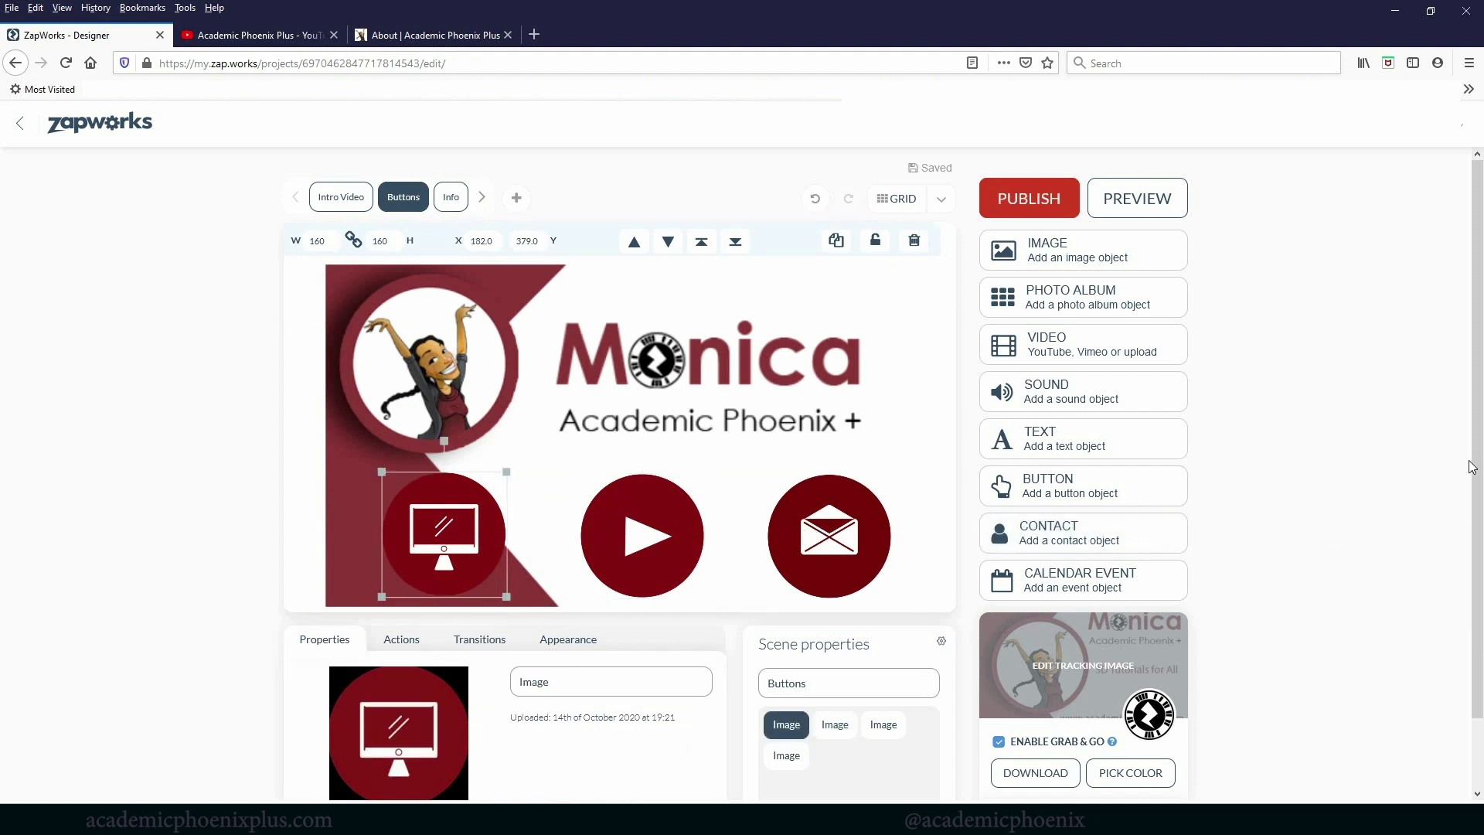
scroll(1474, 467, "down", 1)
left_click(396, 589)
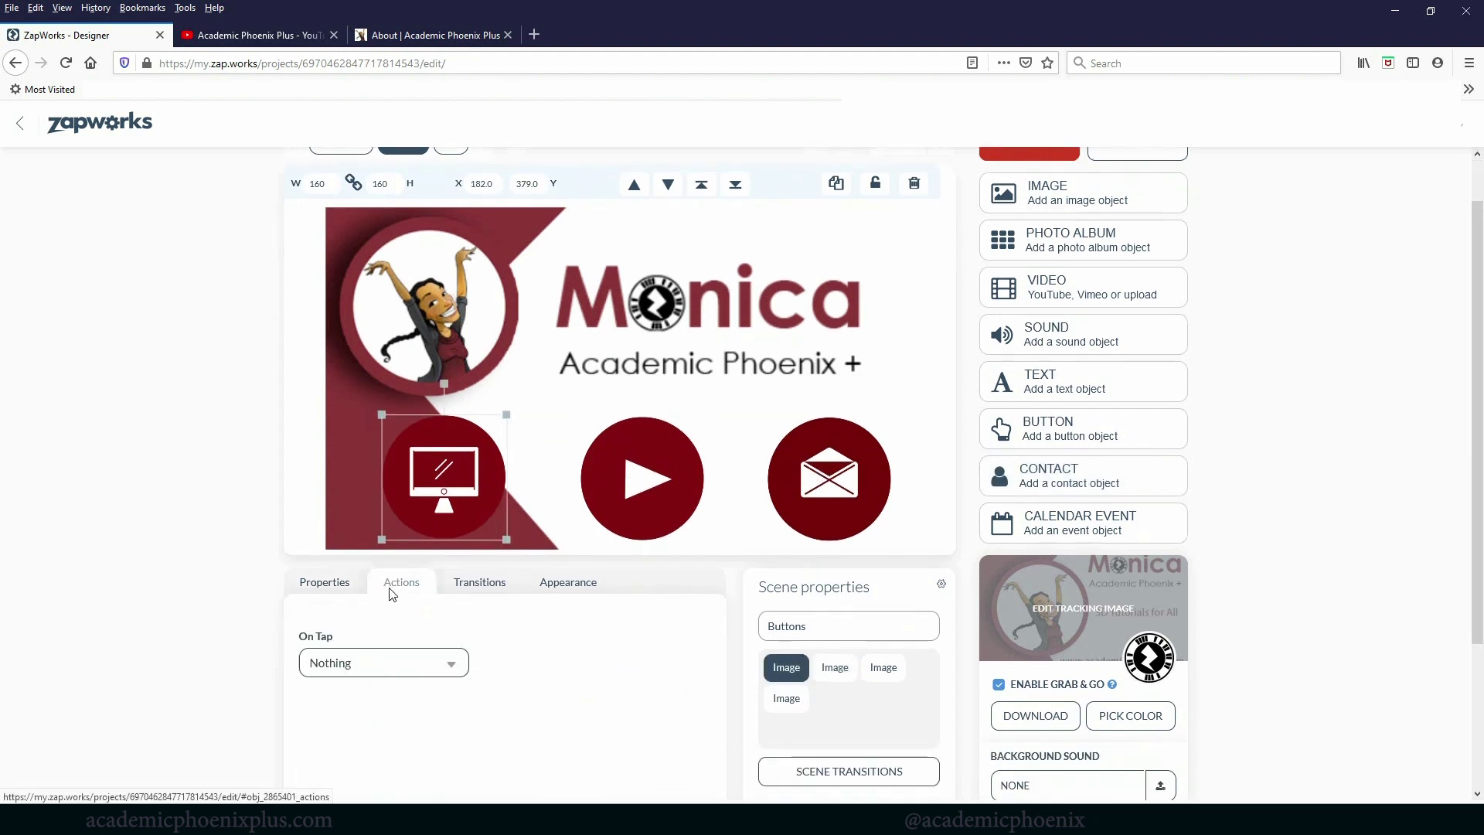
left_click(350, 677)
left_click(348, 759)
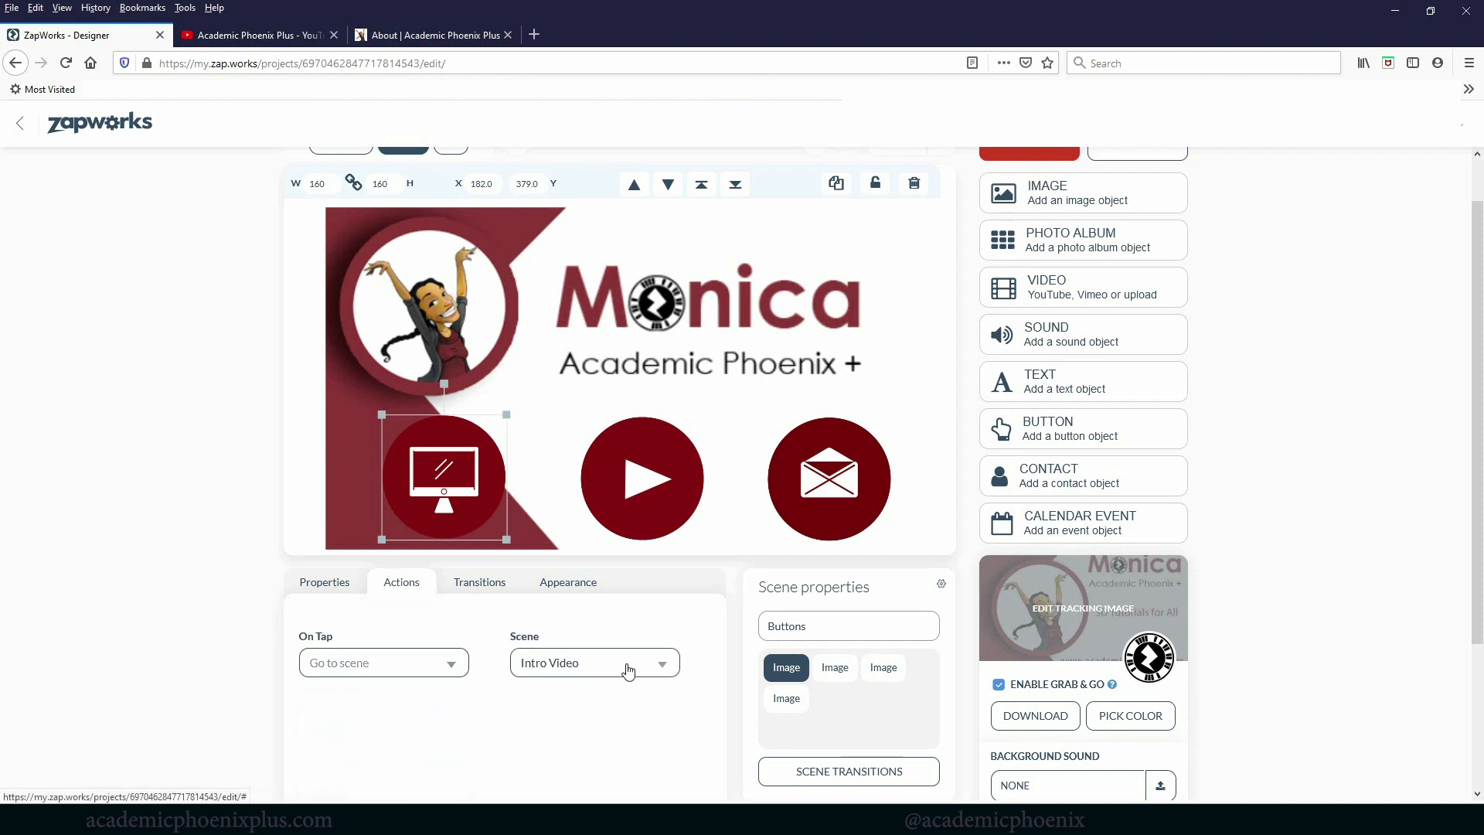
left_click(627, 668)
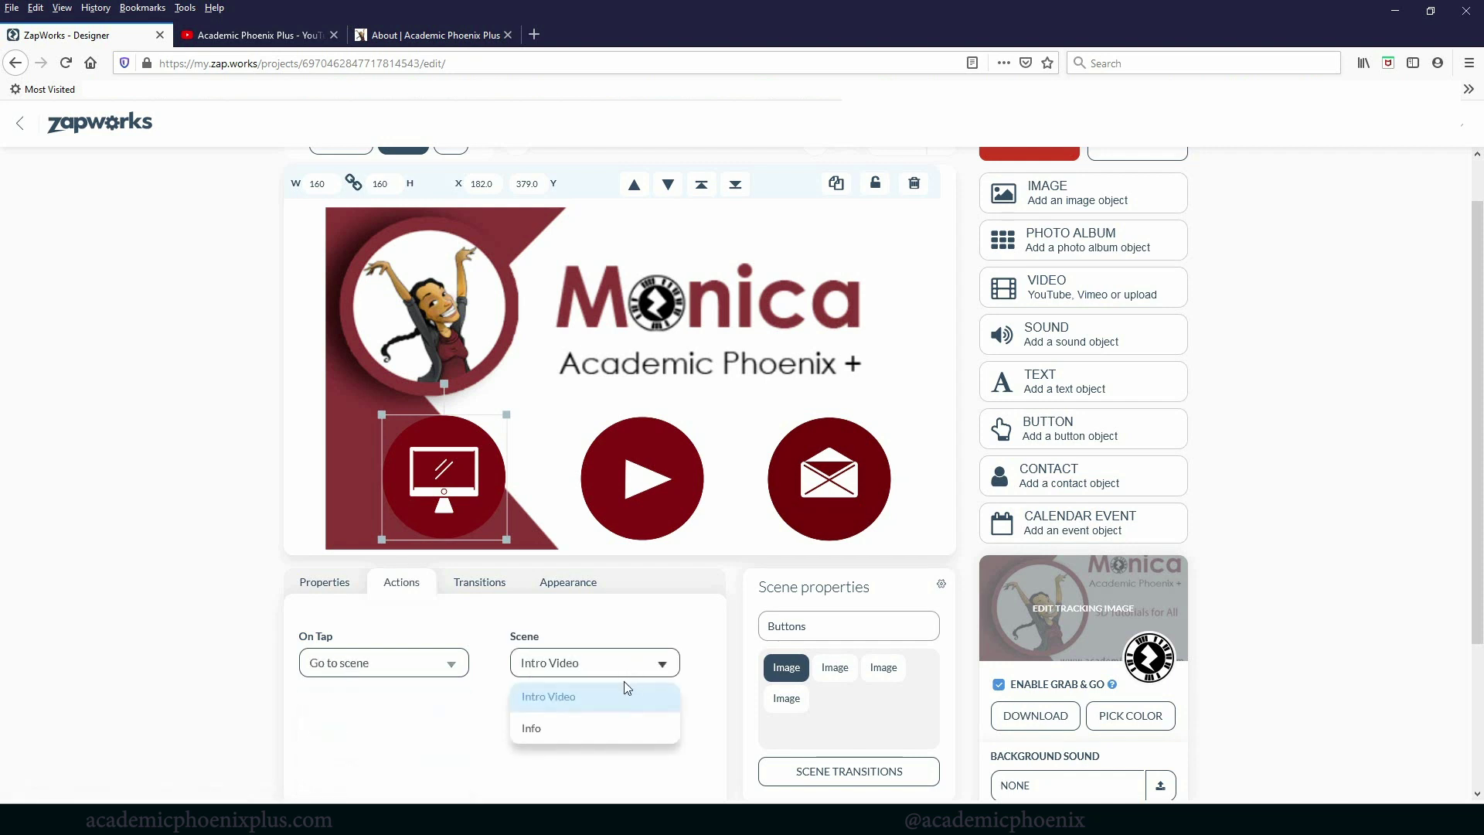
left_click(553, 735)
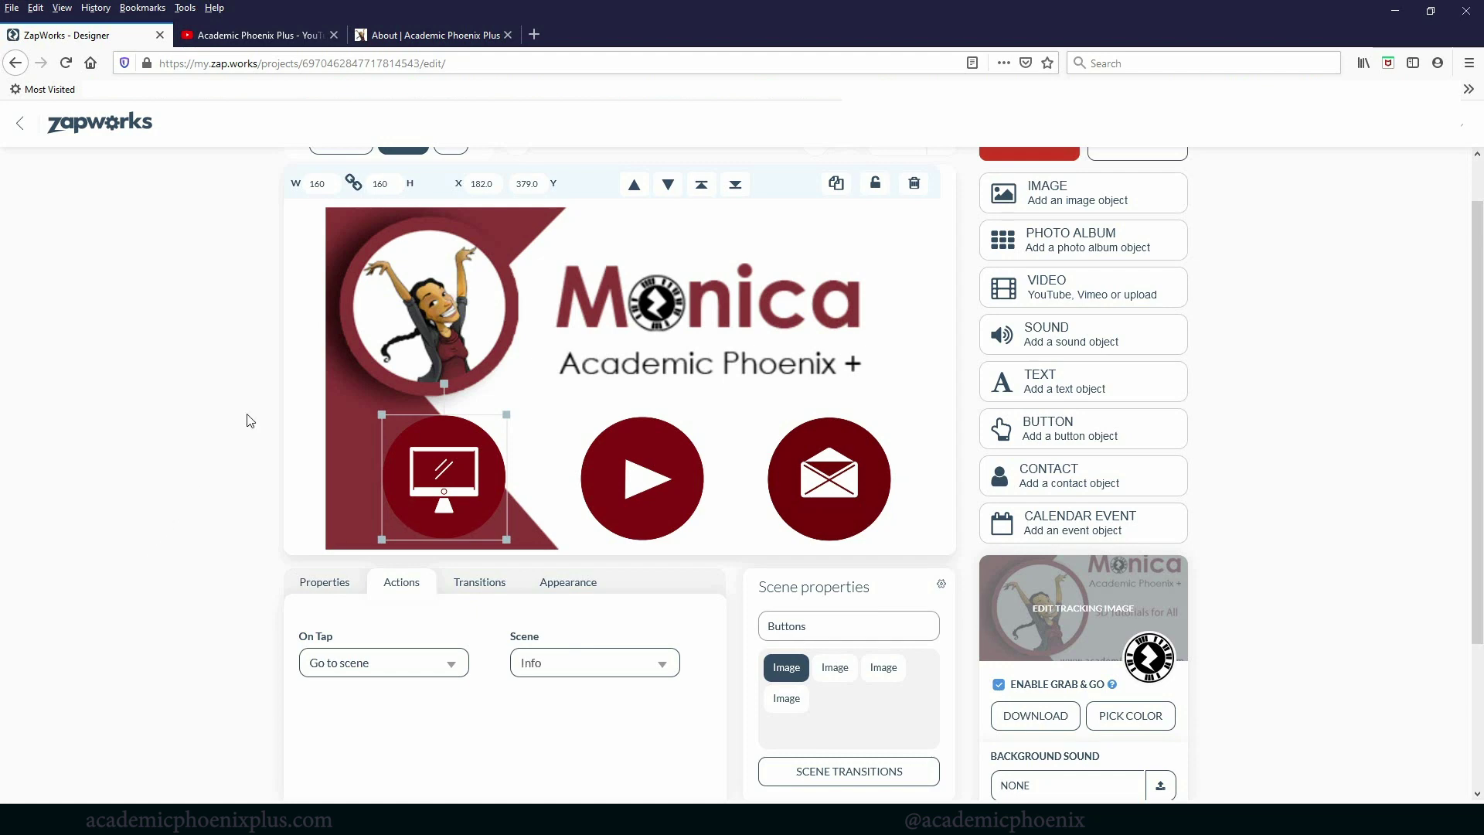
left_click(451, 150)
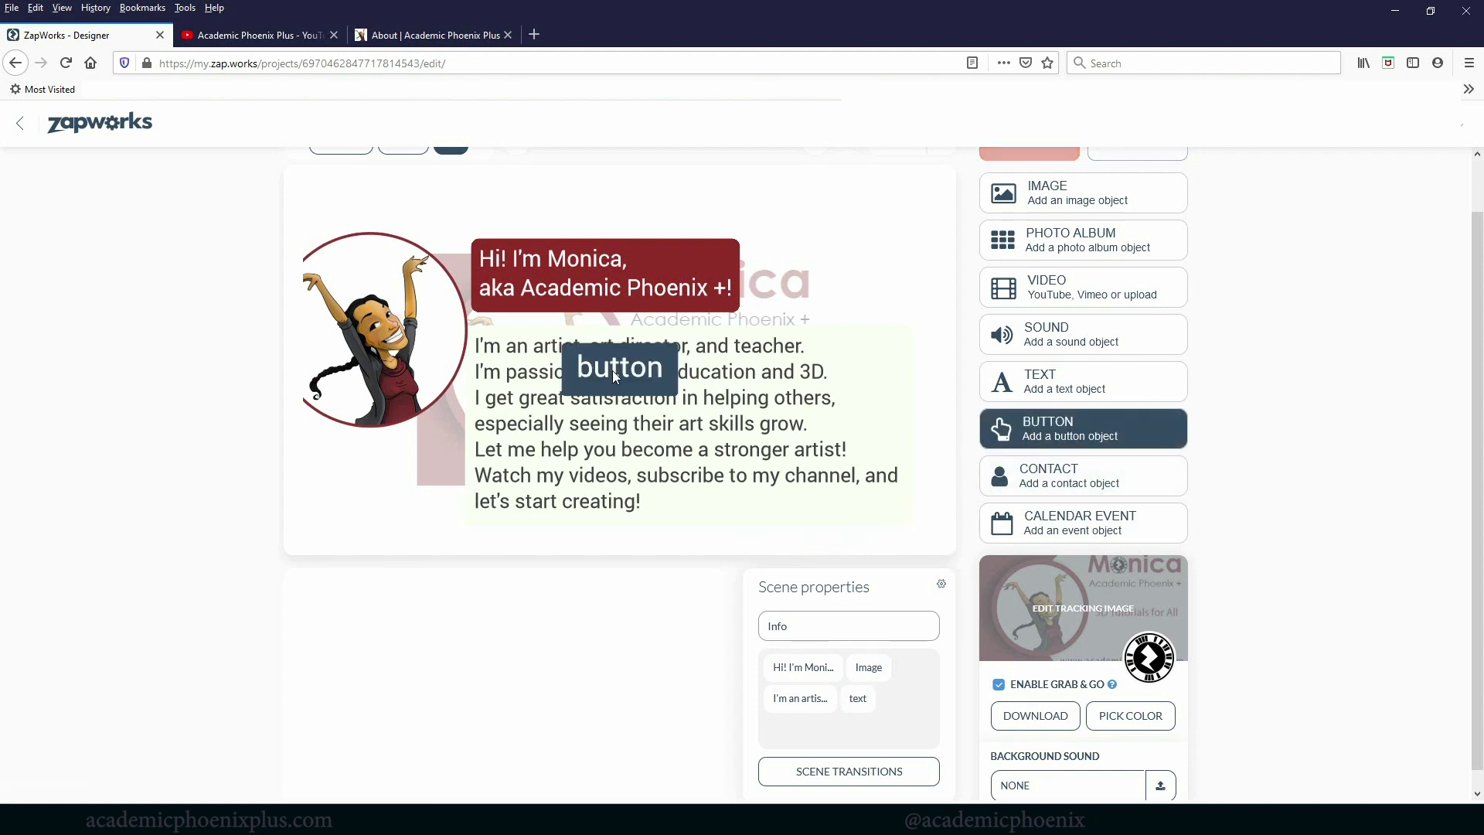
Move the placeholder button to just below the lower right of the bio text
left_click(619, 392)
left_click(623, 390)
left_click(612, 397)
left_click(619, 391)
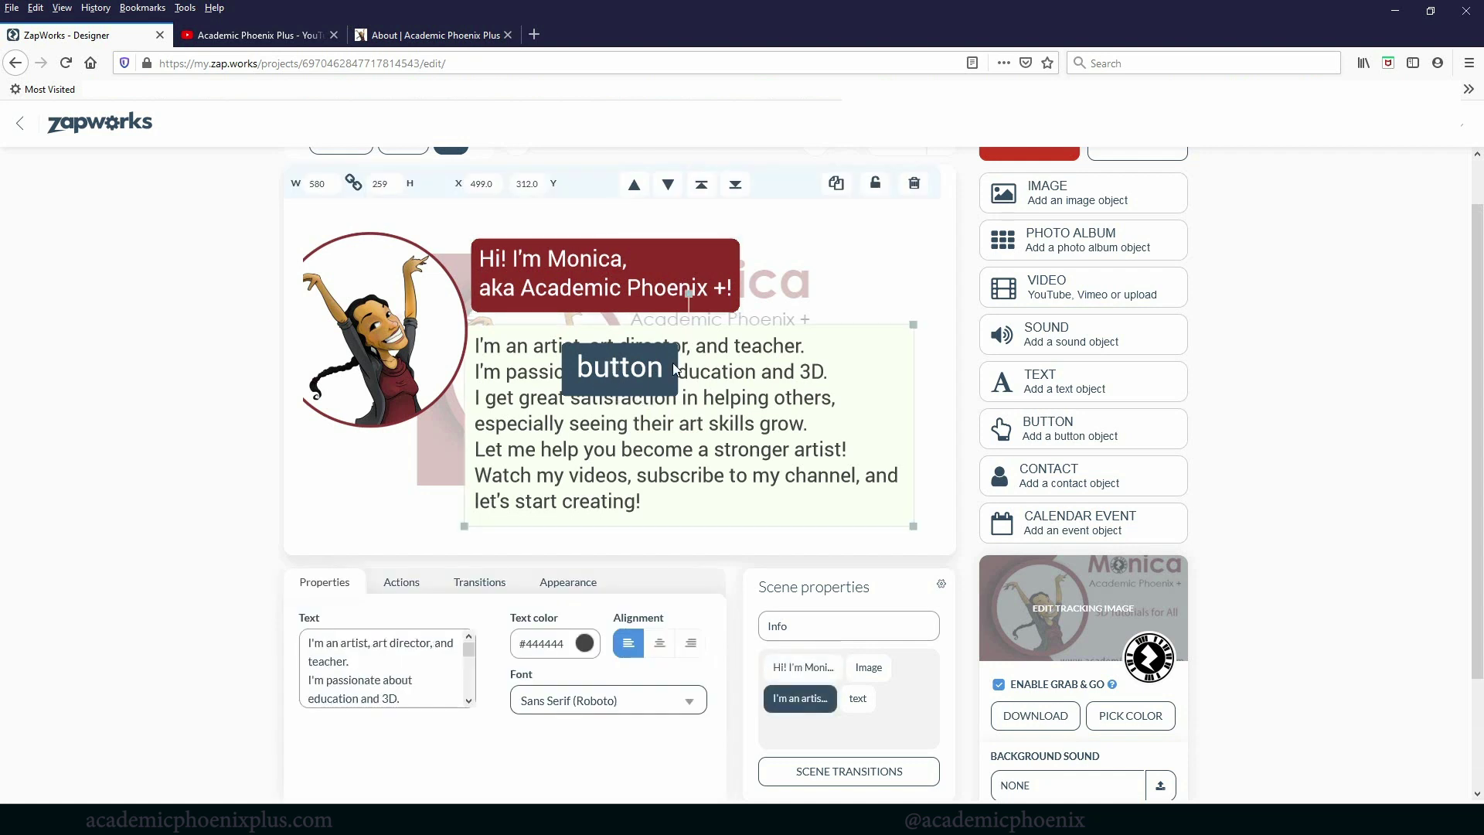
left_click(611, 387)
left_click(611, 369)
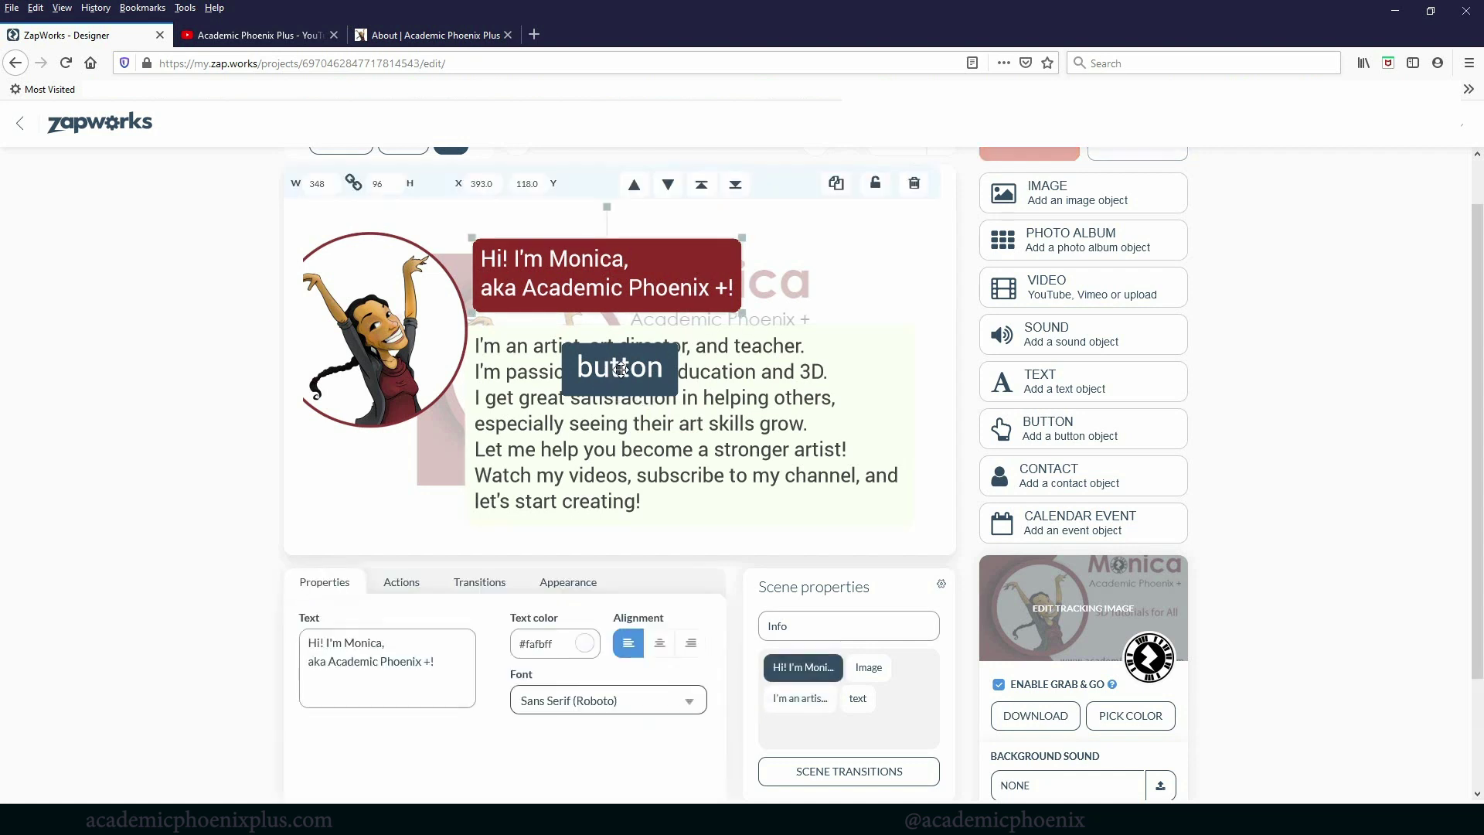
scroll(718, 301, "up", 2)
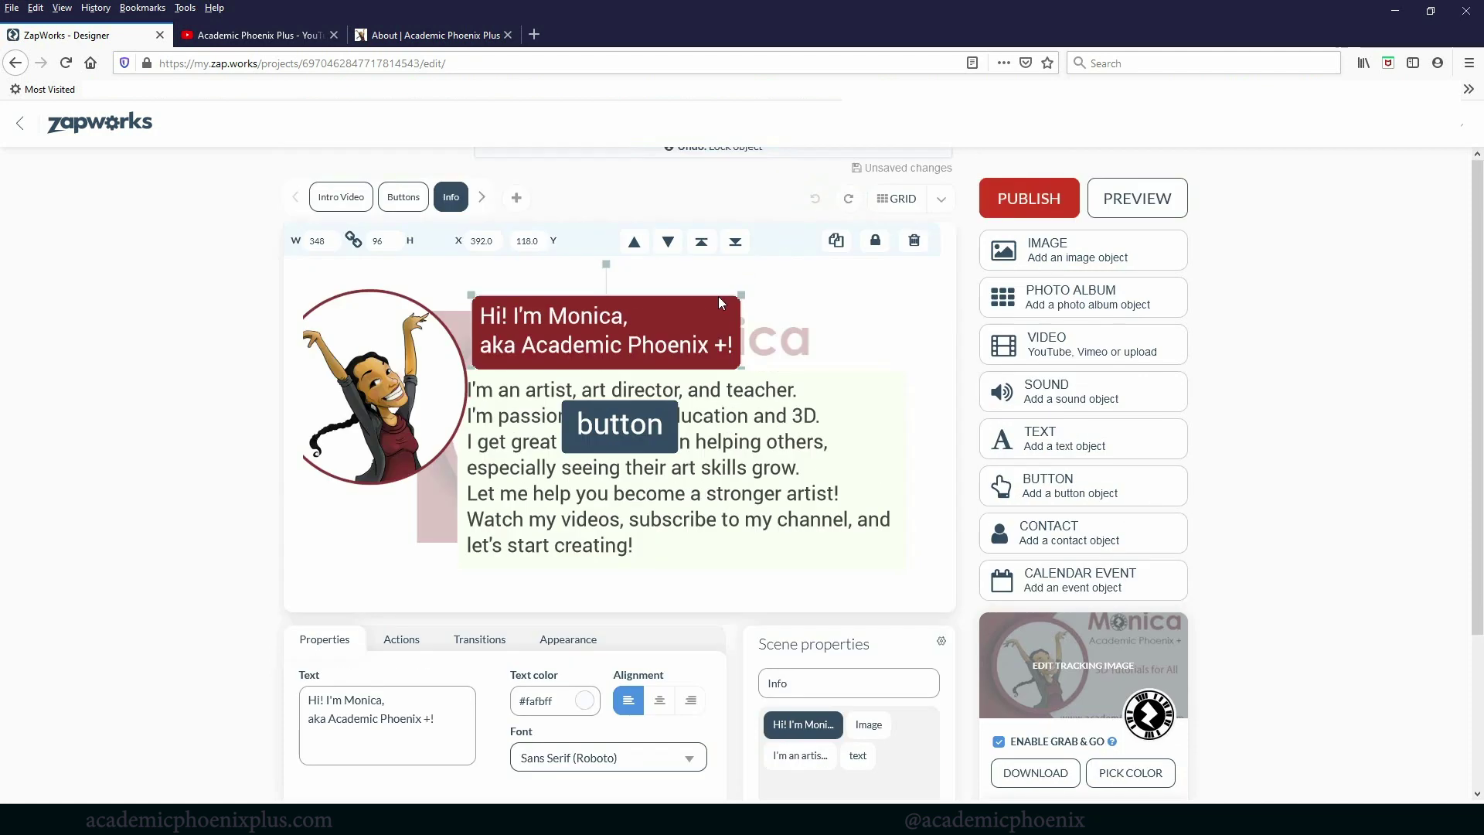
left_click(651, 421)
left_click_drag(650, 421, 770, 562)
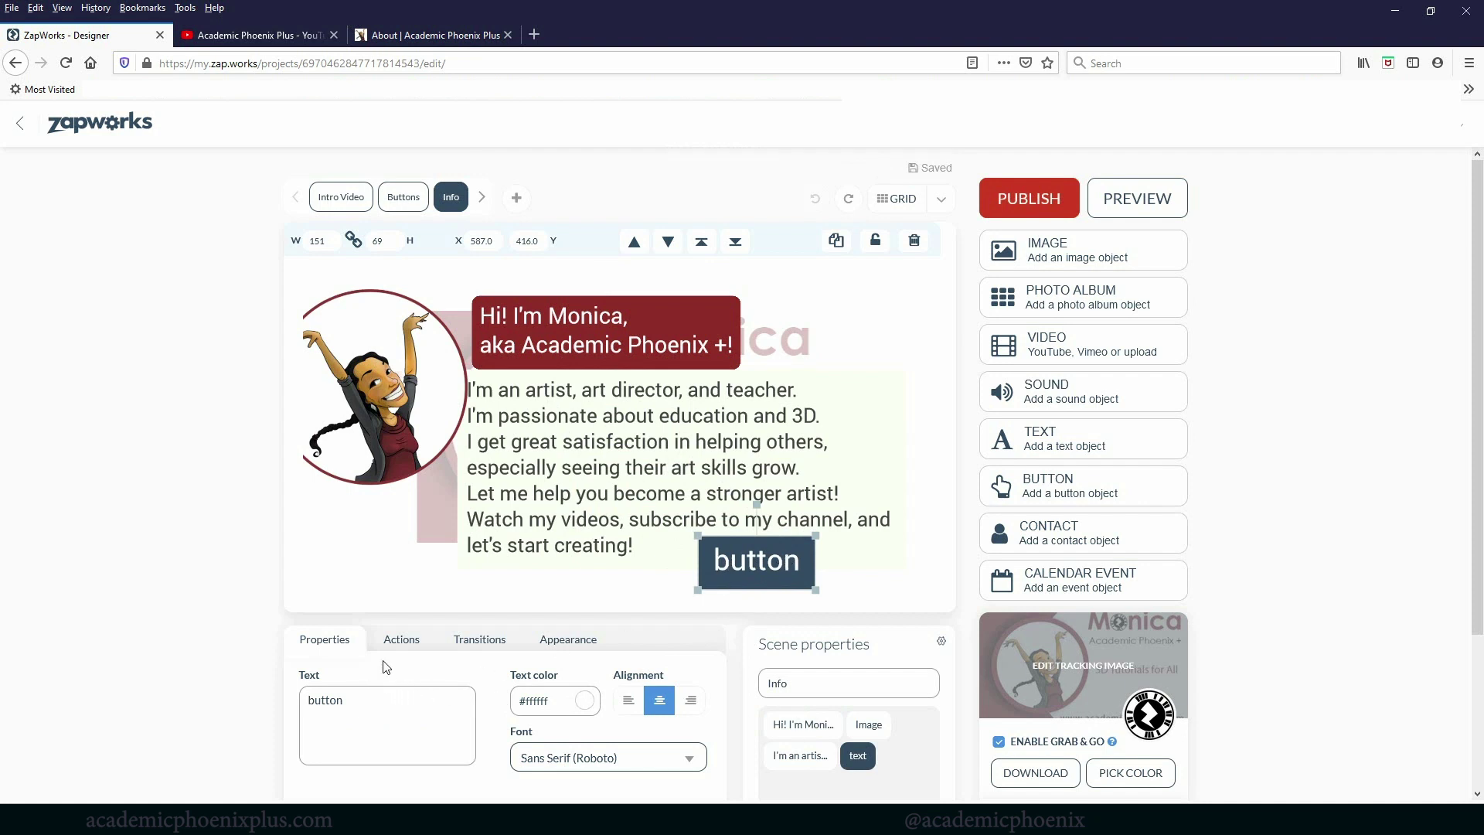
Select the button's existing label text in Properties to replace it
left_click_drag(348, 701, 271, 695)
type("bac")
key("BackSpace")
key("BackSpace")
key("BackSpace")
Label the button Back and make tapping it go to the Buttons scene
type("Back")
left_click(401, 642)
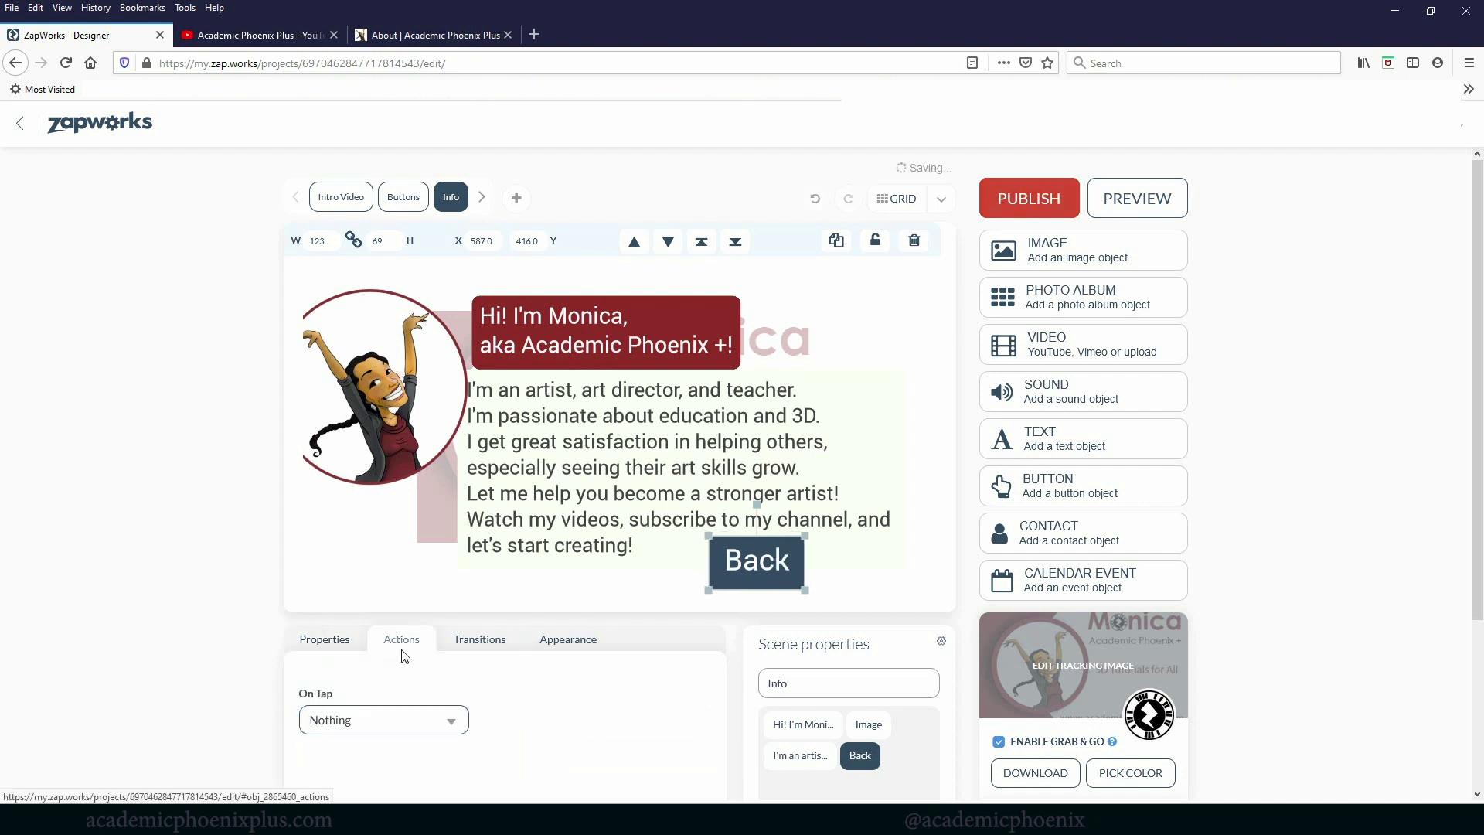
left_click(358, 725)
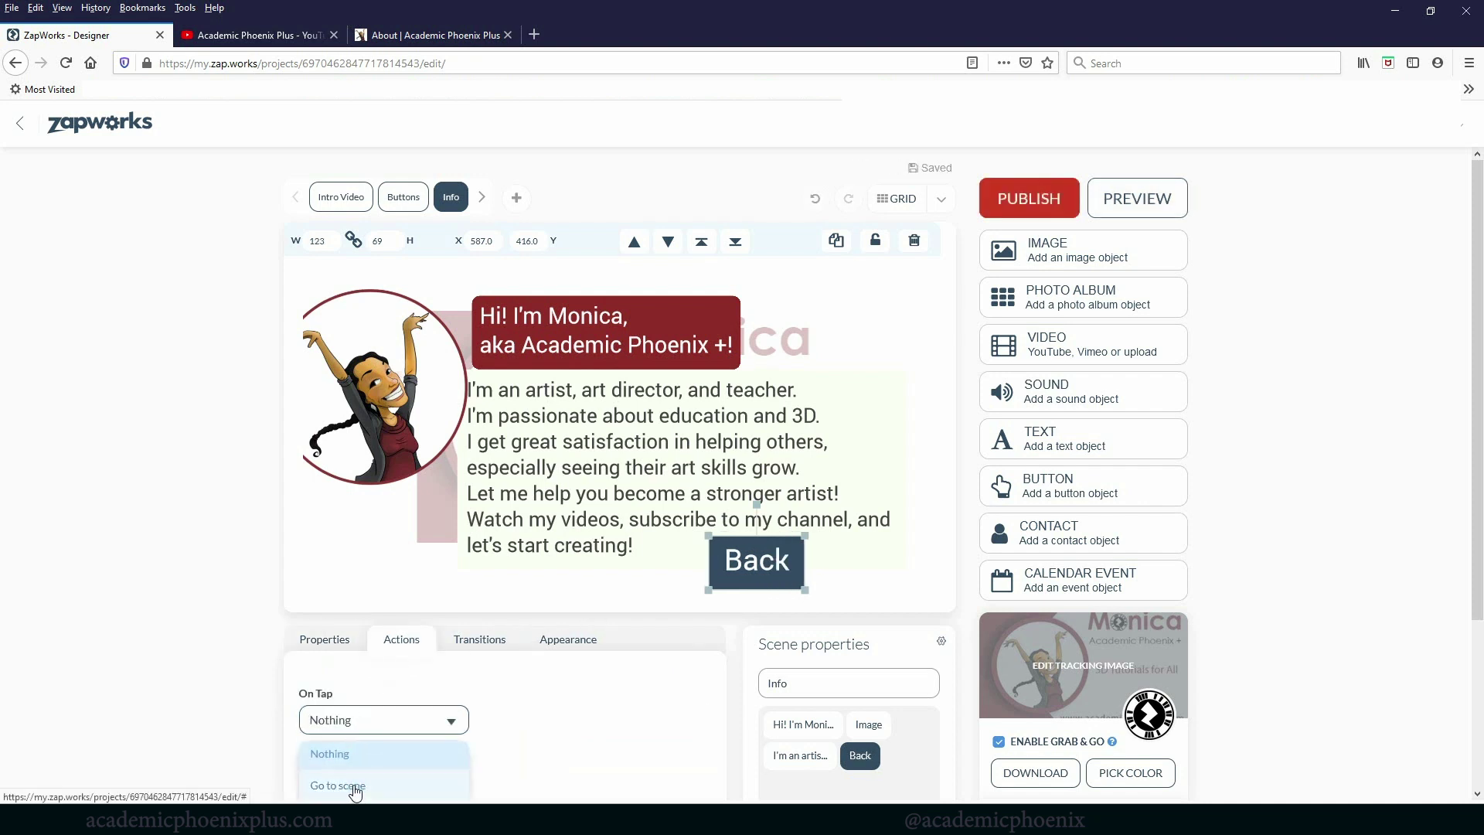
left_click(354, 788)
left_click(582, 722)
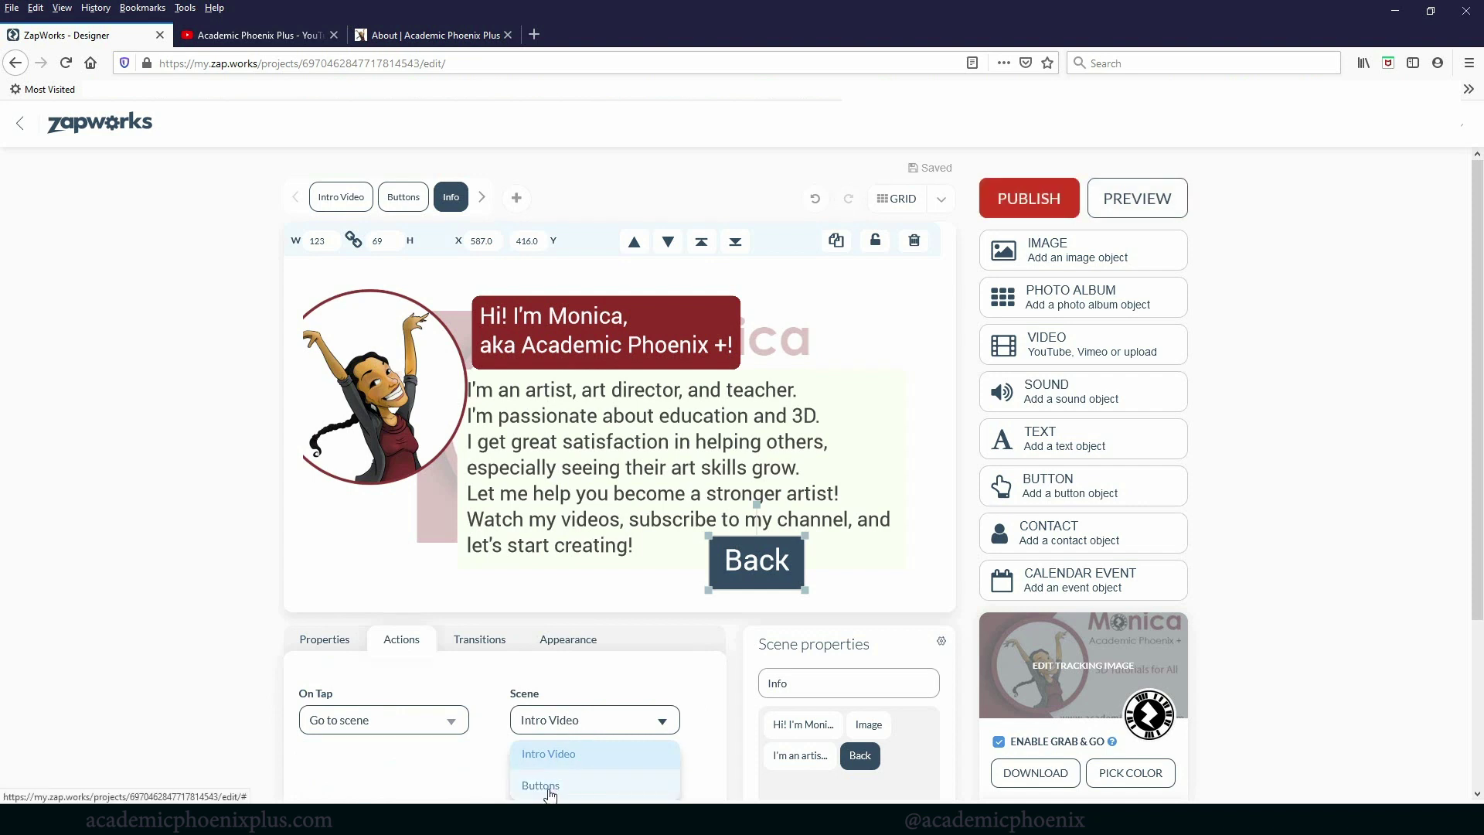
left_click(550, 786)
Set the Back button's border colour to #3f4a63
left_click(586, 646)
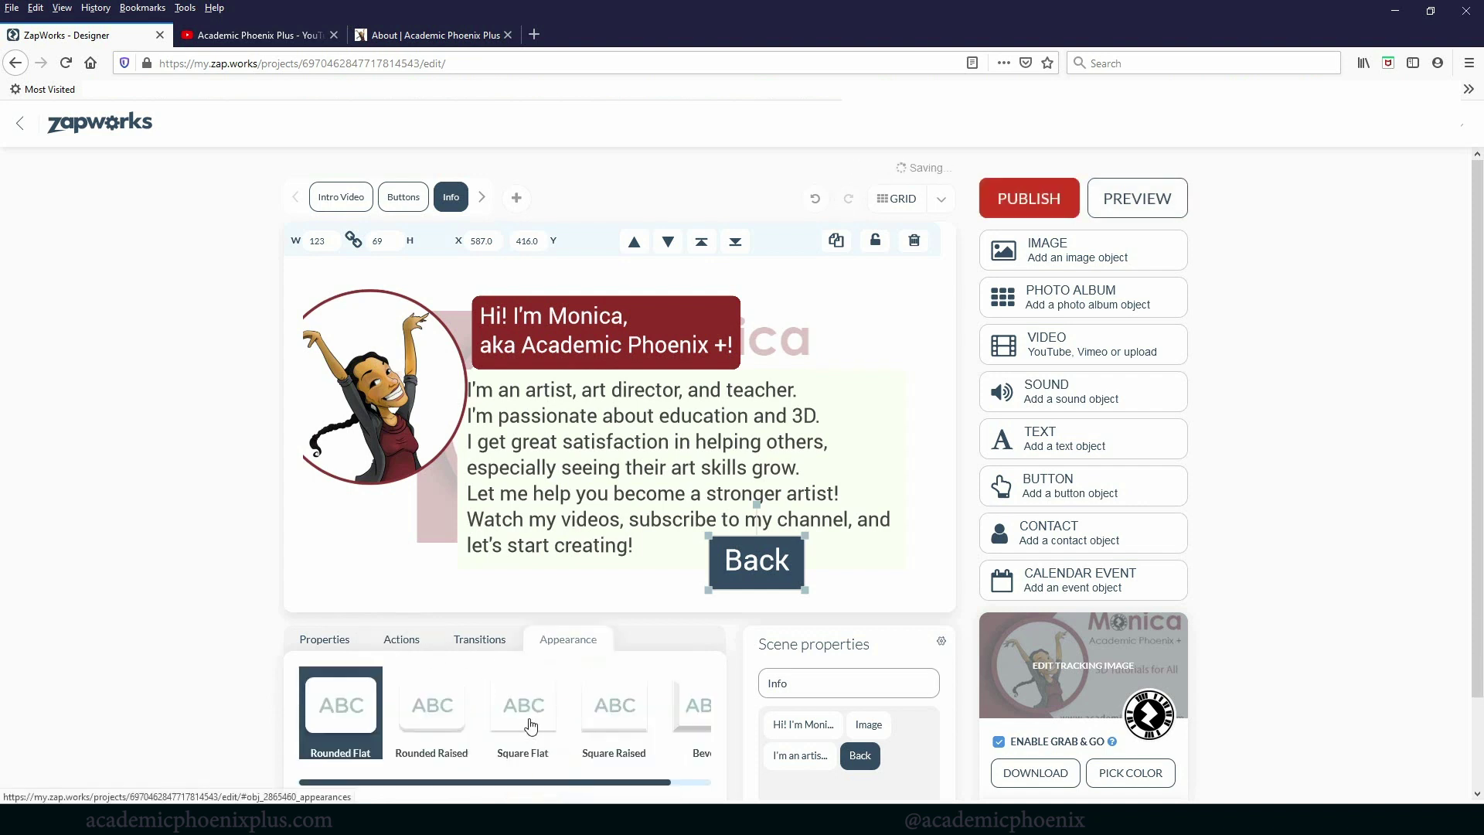
scroll(594, 732, "down", 3)
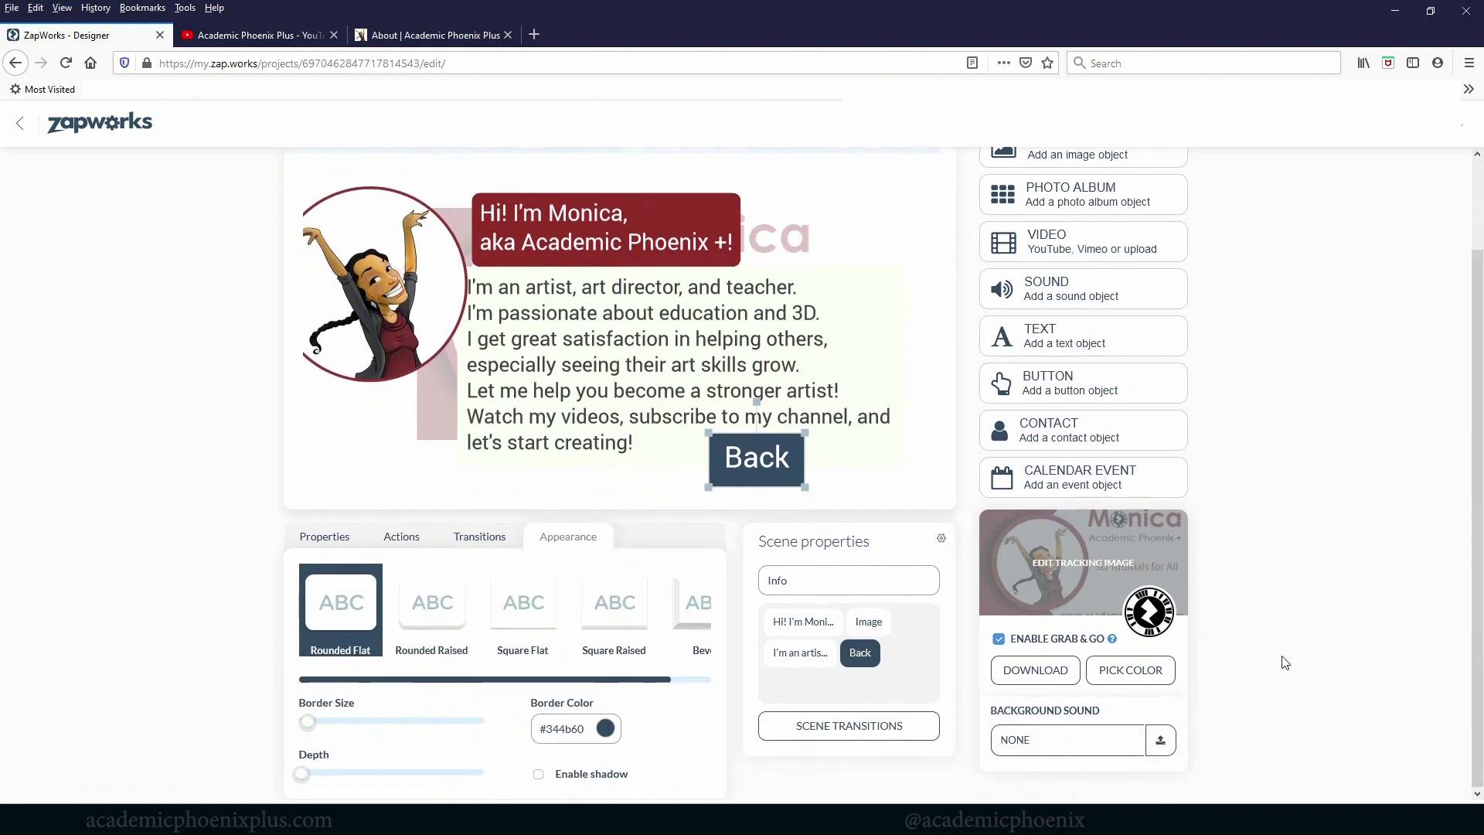
left_click(594, 730)
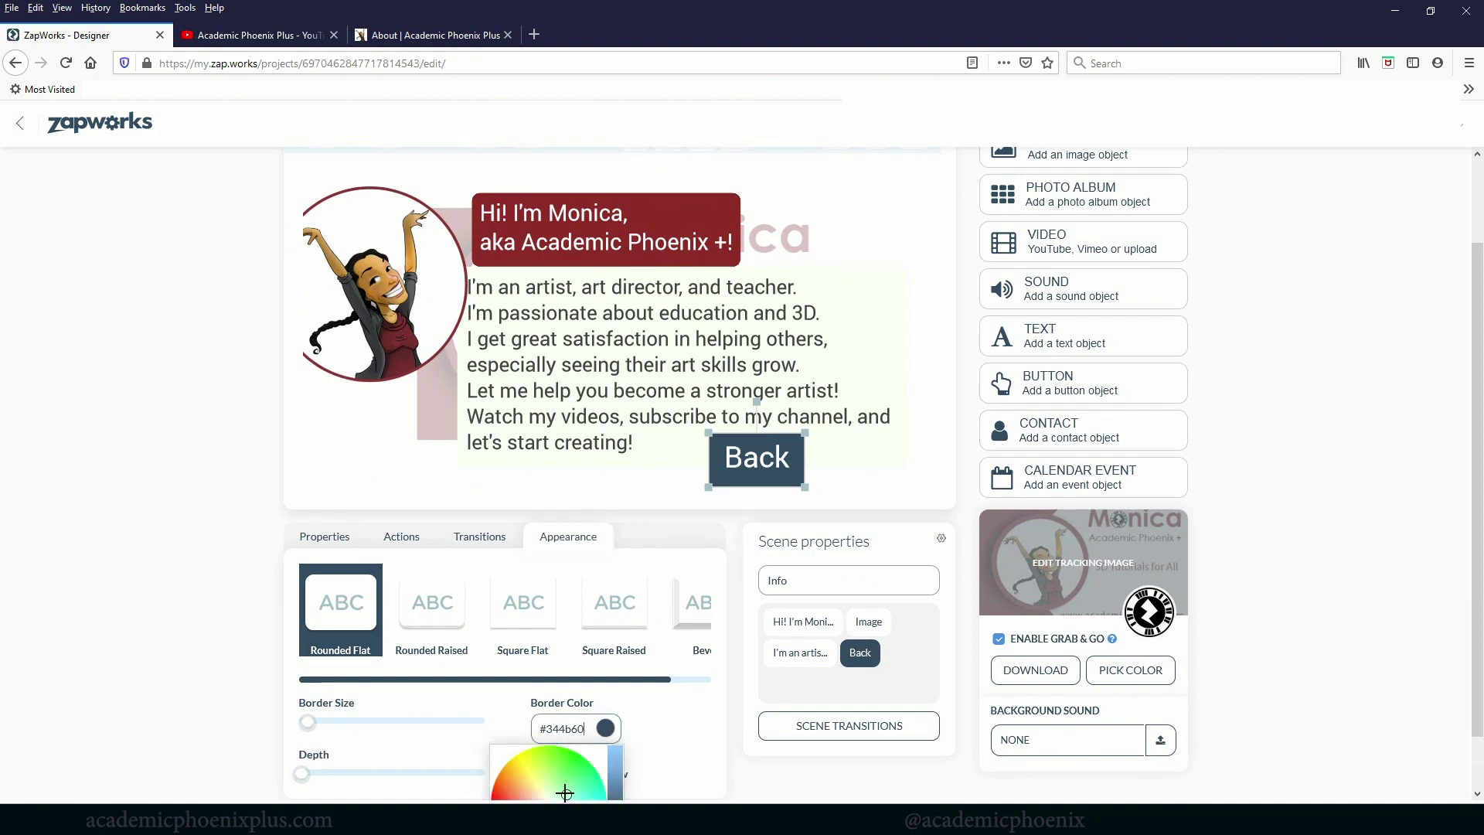
mouse_move(564, 795)
left_mouse_down()
mouse_move(590, 793)
mouse_move(533, 781)
mouse_move(501, 794)
mouse_move(578, 784)
mouse_move(506, 781)
mouse_move(504, 754)
mouse_move(533, 787)
left_mouse_up()
key("BackSpace")
key("BackSpace")
key("BackSpace")
key("BackSpace")
key("BackSpace")
key("BackSpace")
type("3f4a63")
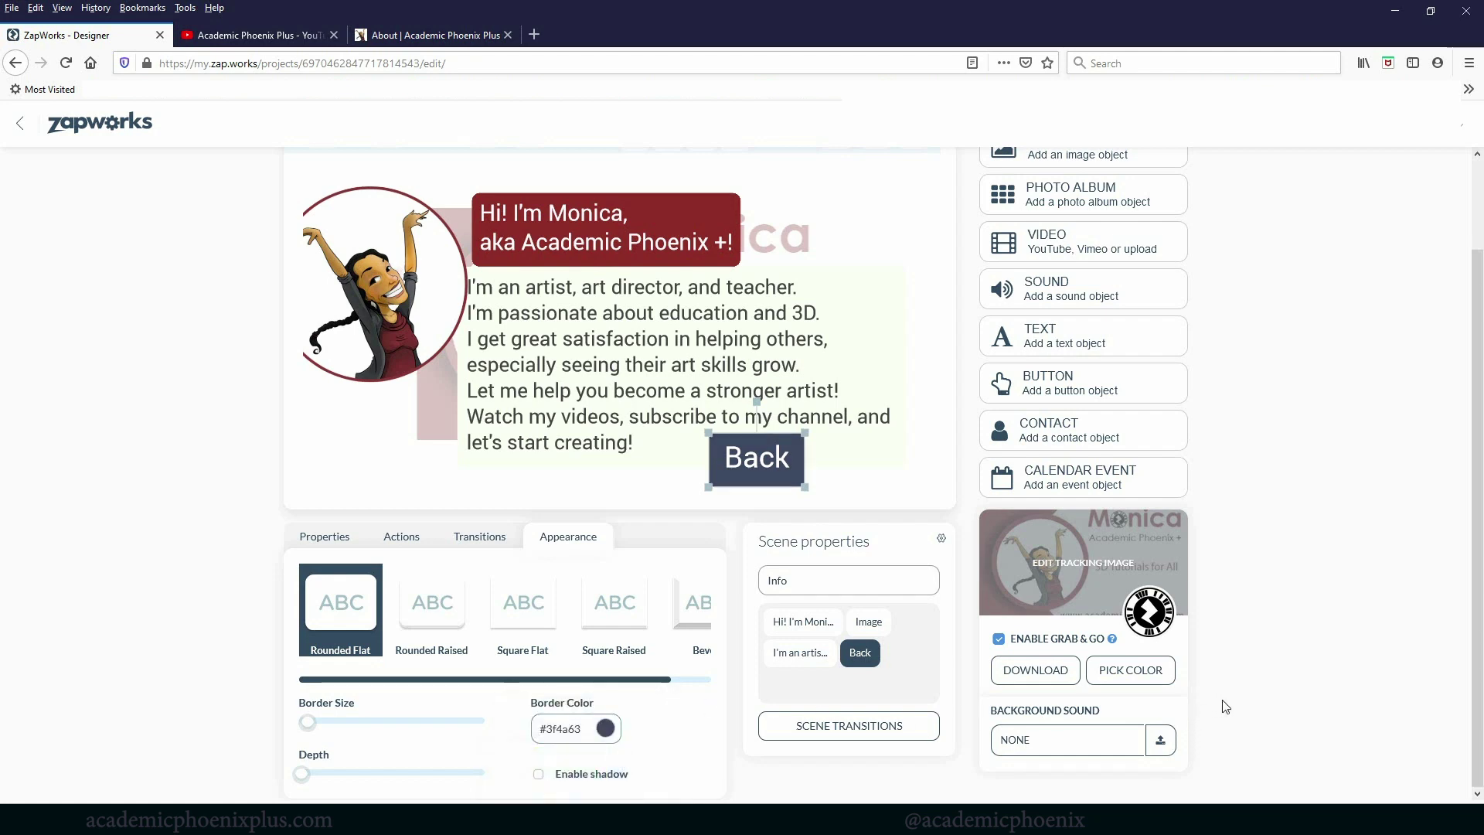
key("ctrl+minus")
key("ctrl+minus")
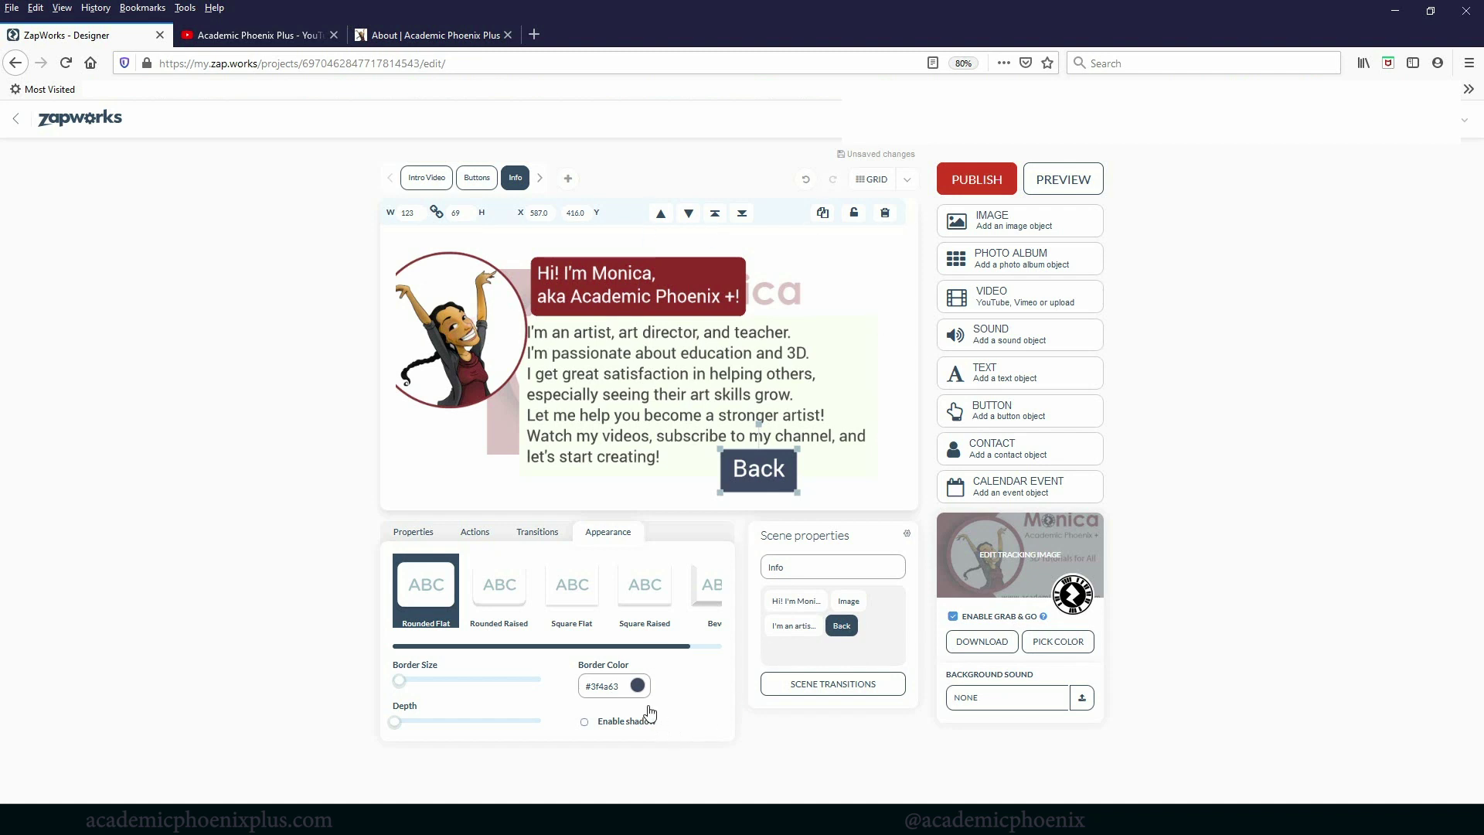
Change the Back button's border colour to #293d63 in the colour wheel
left_click(638, 685)
mouse_move(604, 760)
left_mouse_down()
mouse_move(569, 750)
mouse_move(616, 750)
mouse_move(613, 762)
left_mouse_up()
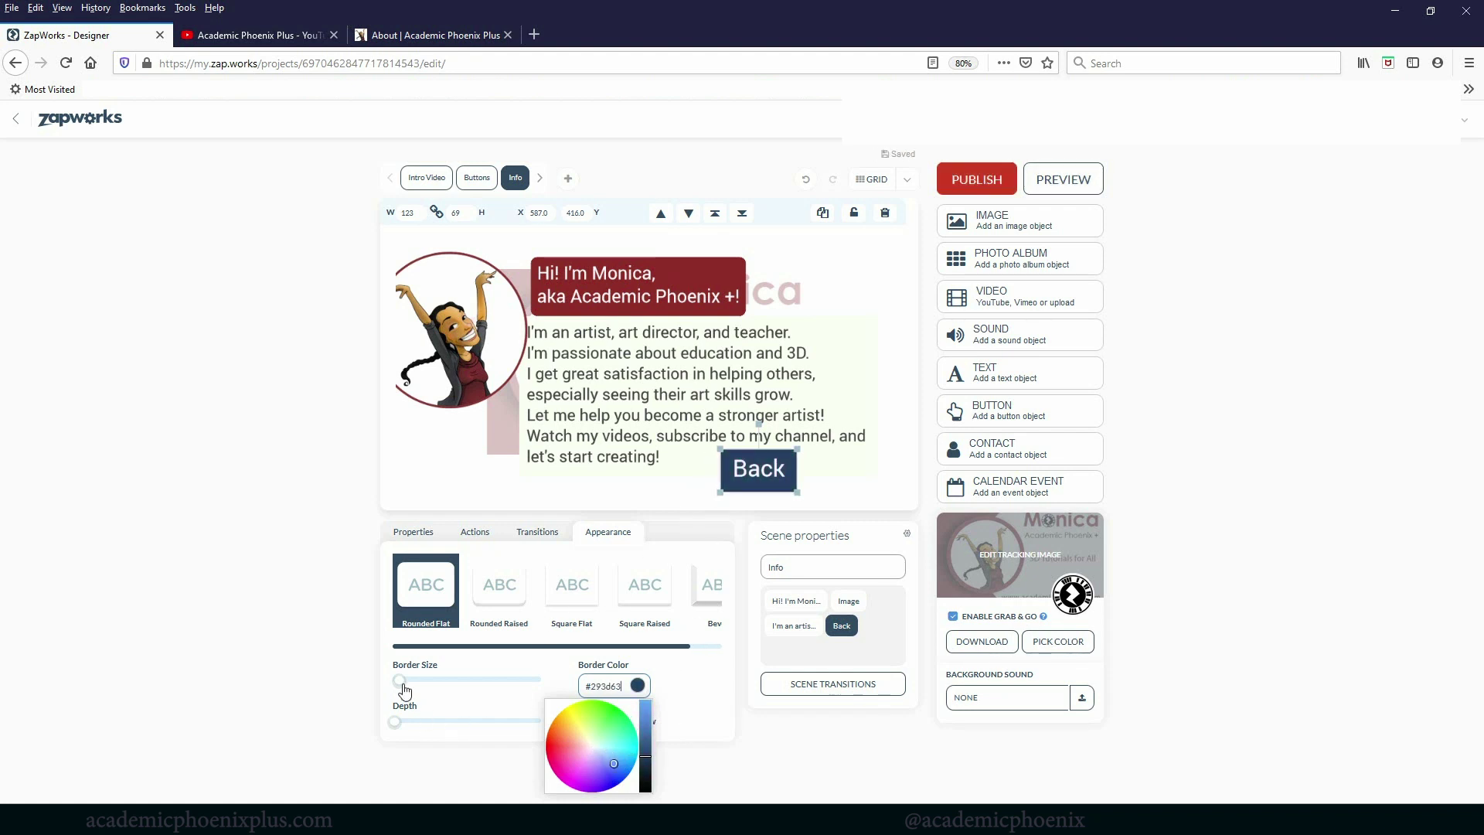
left_click(397, 683)
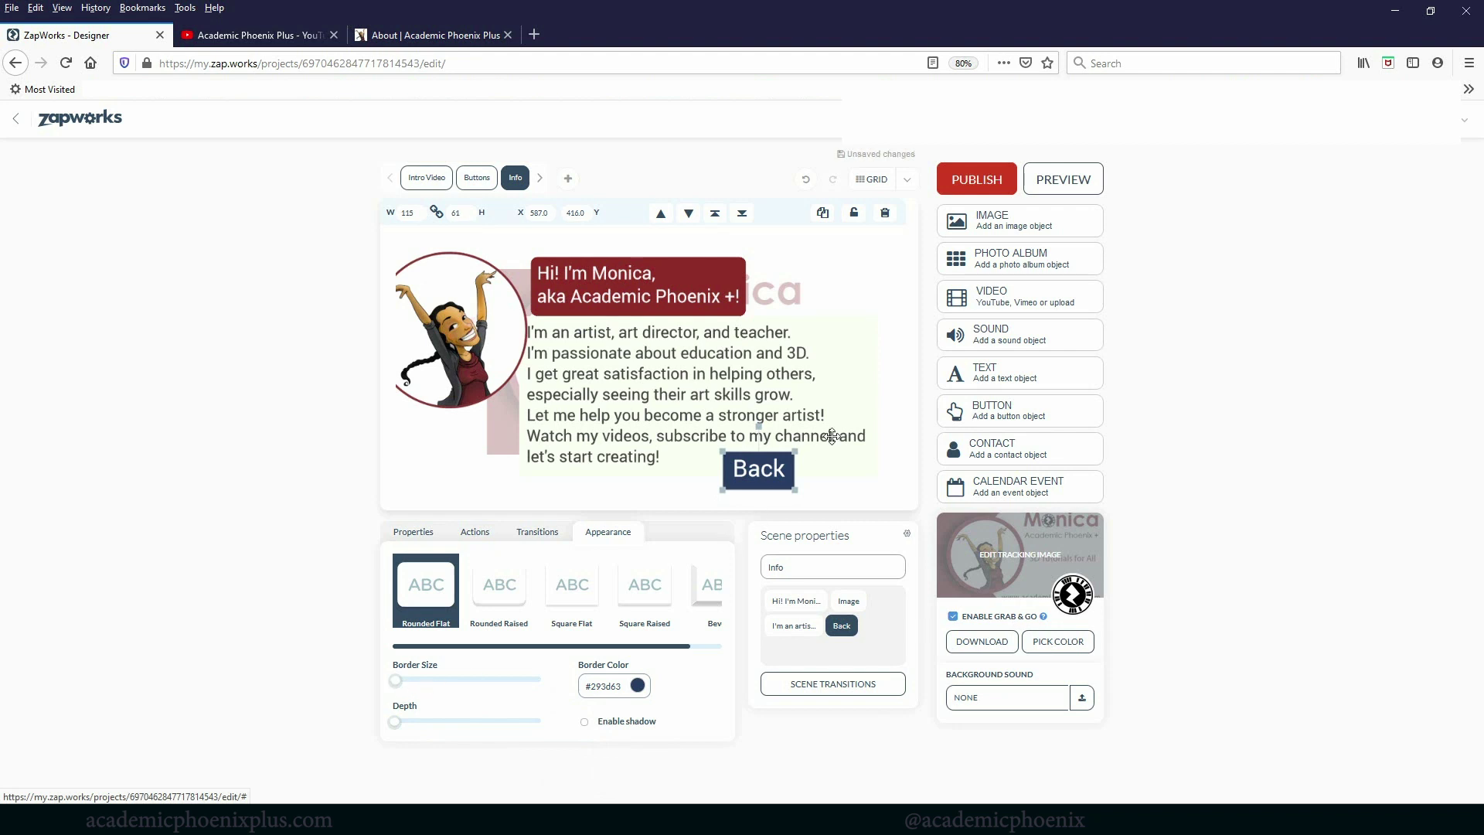
Shrink the Back button to 84 × 45 and nudge the character image up slightly
left_click_drag(796, 490, 716, 462)
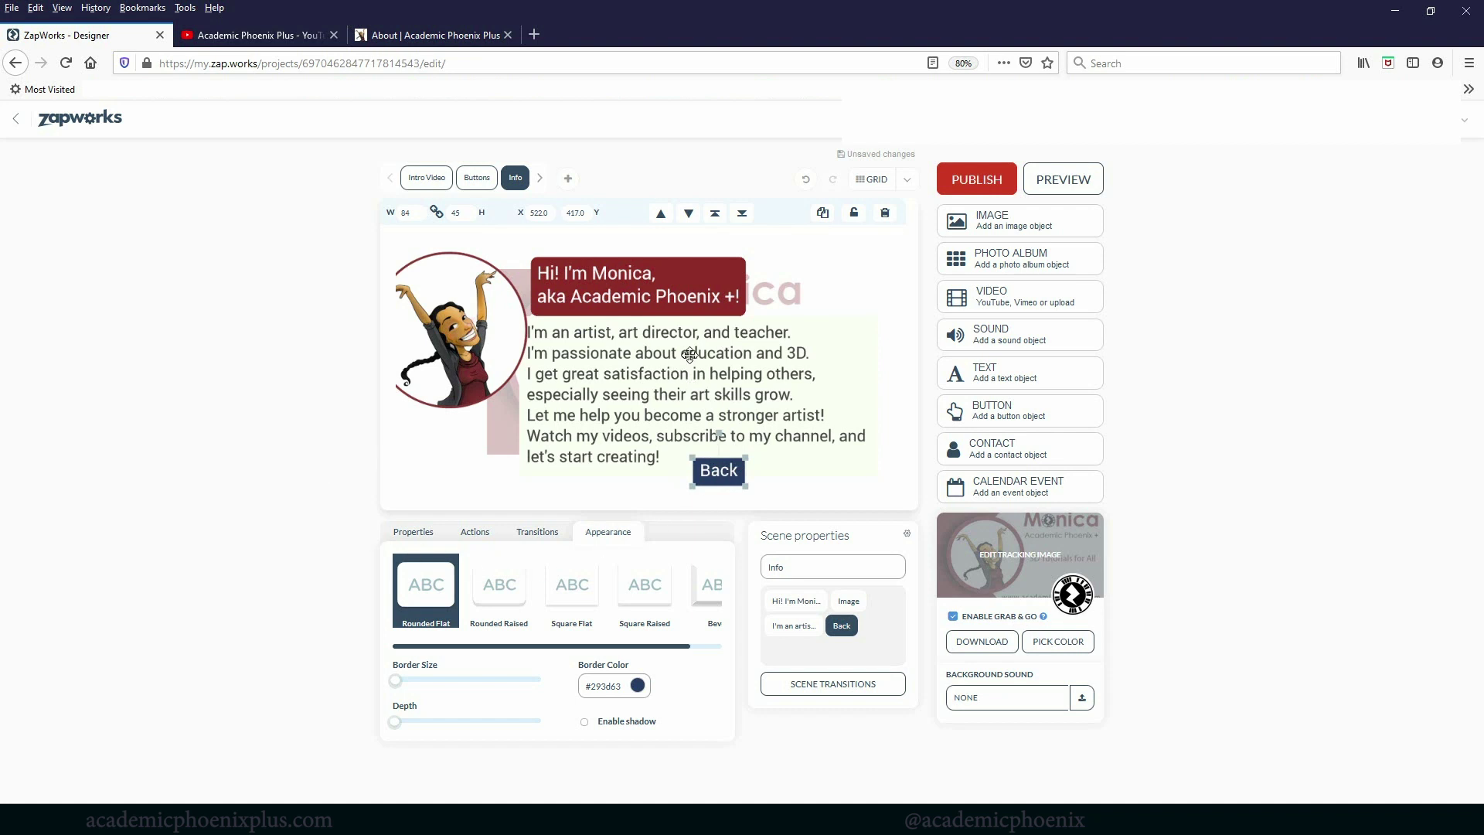
left_click_drag(688, 354, 697, 357)
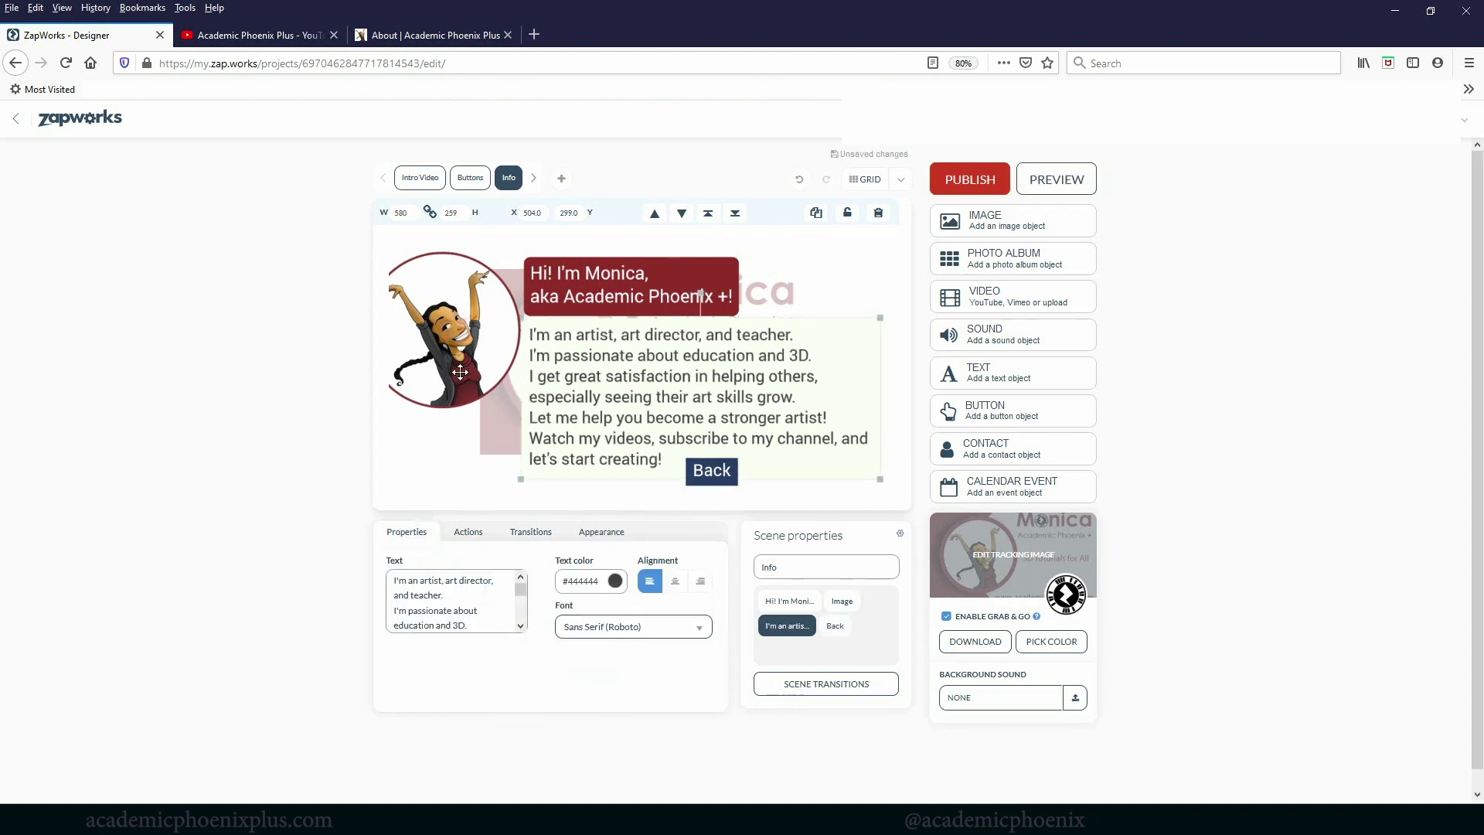
left_click_drag(460, 368, 461, 361)
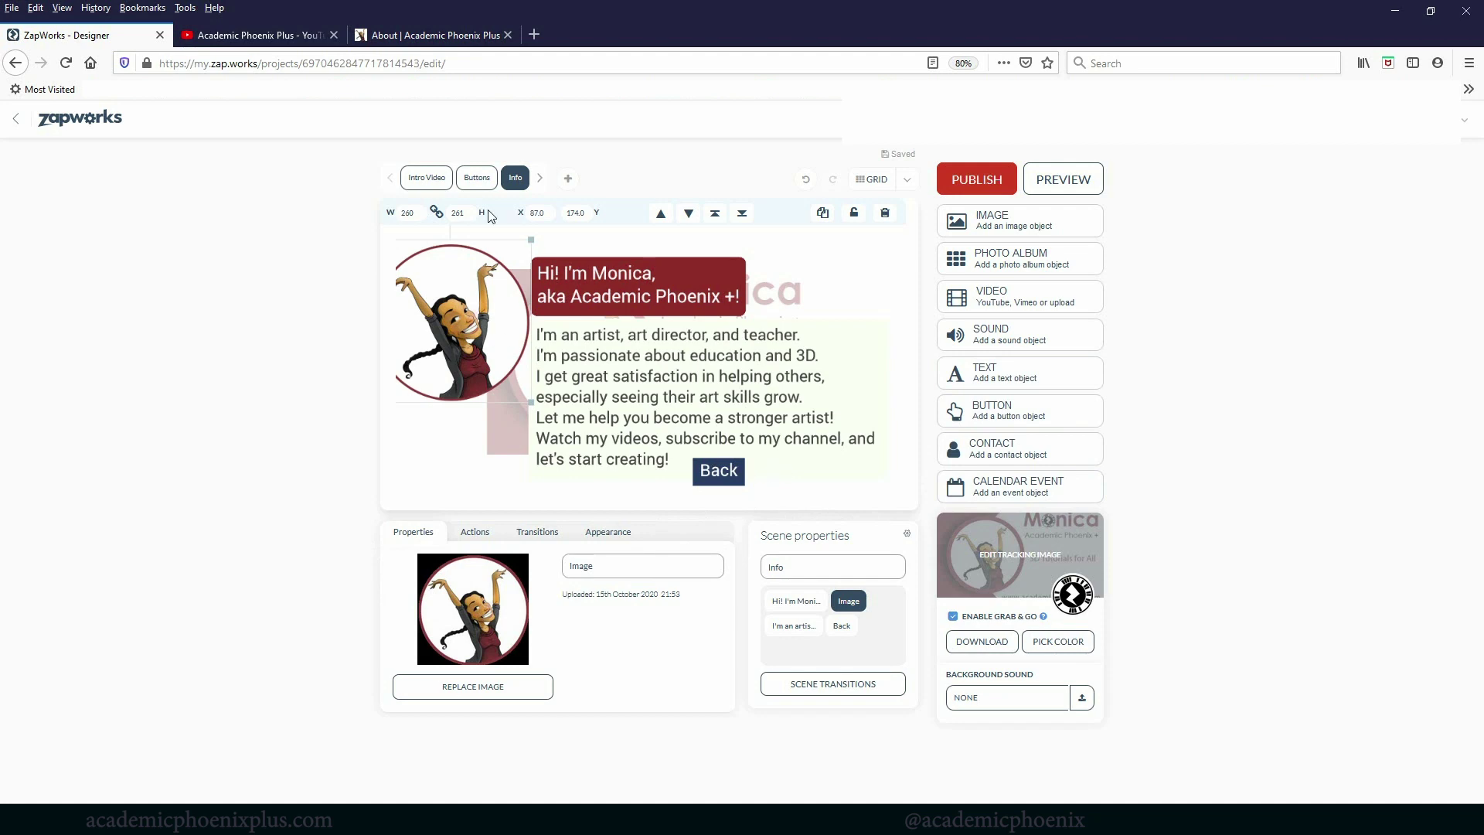
Review the Intro Video, Buttons and Info scenes, then publish the AR business card
left_click(421, 180)
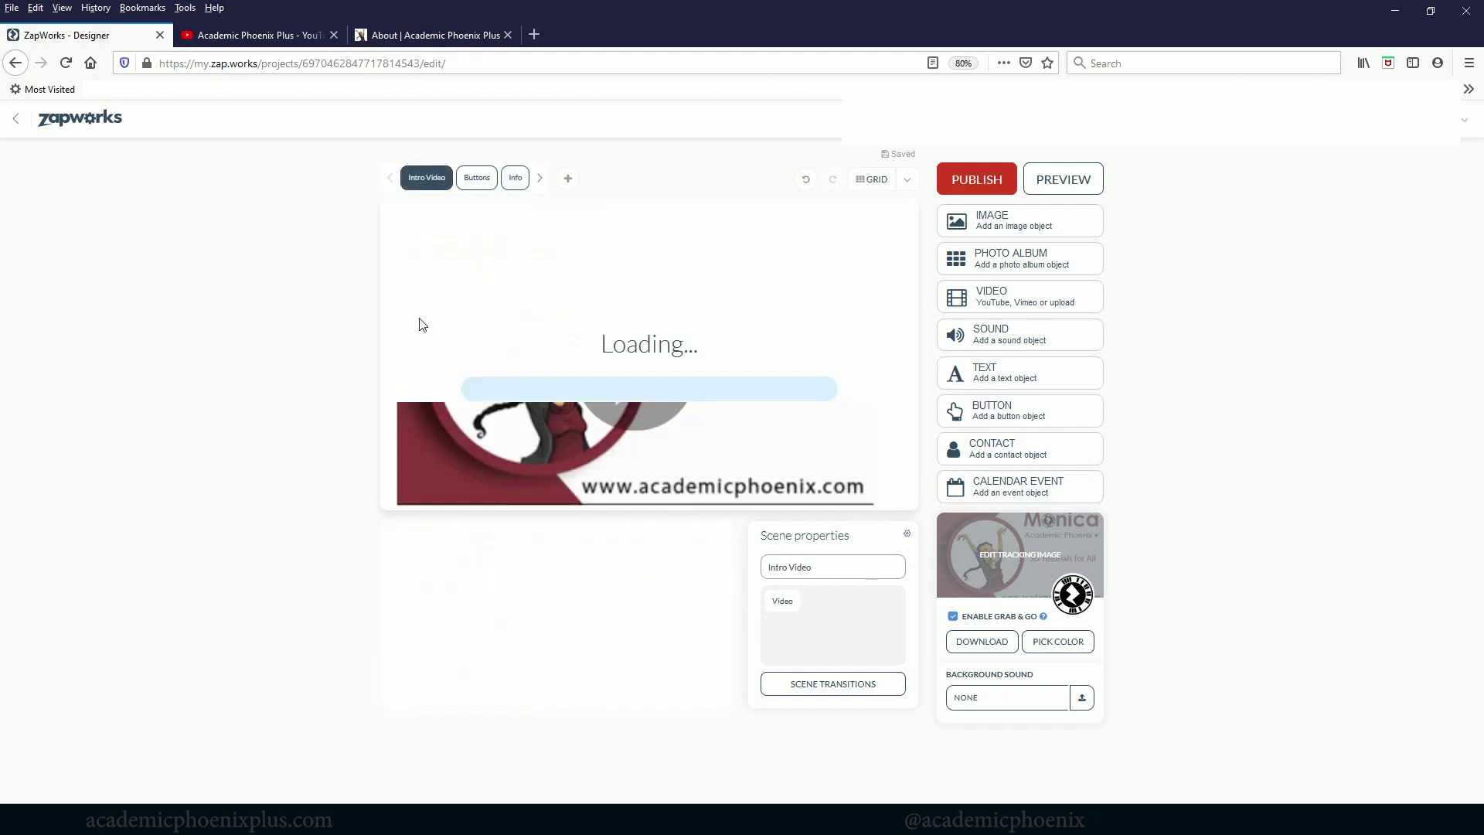
left_click(479, 179)
left_click(514, 179)
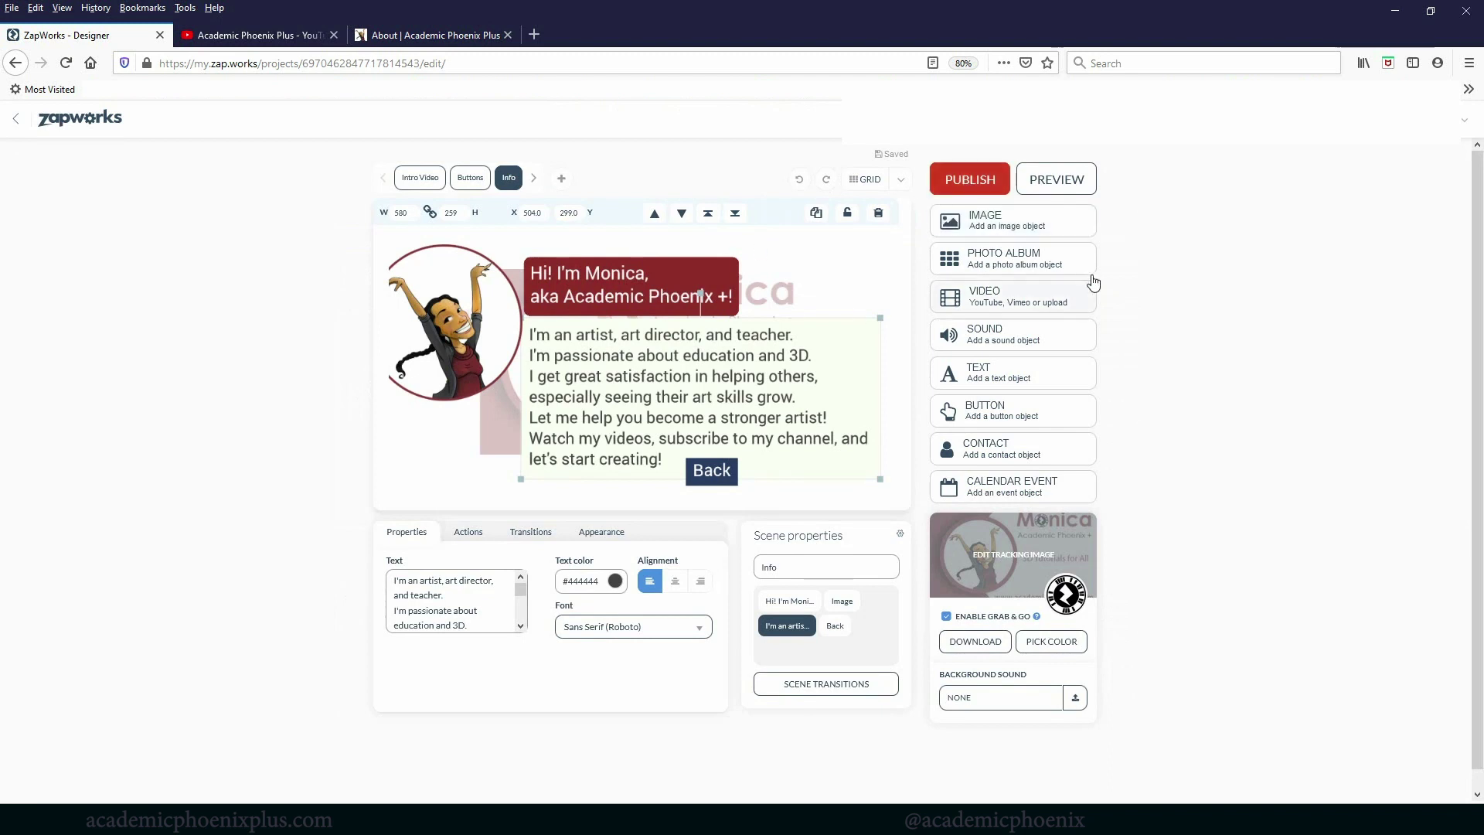
left_click(968, 181)
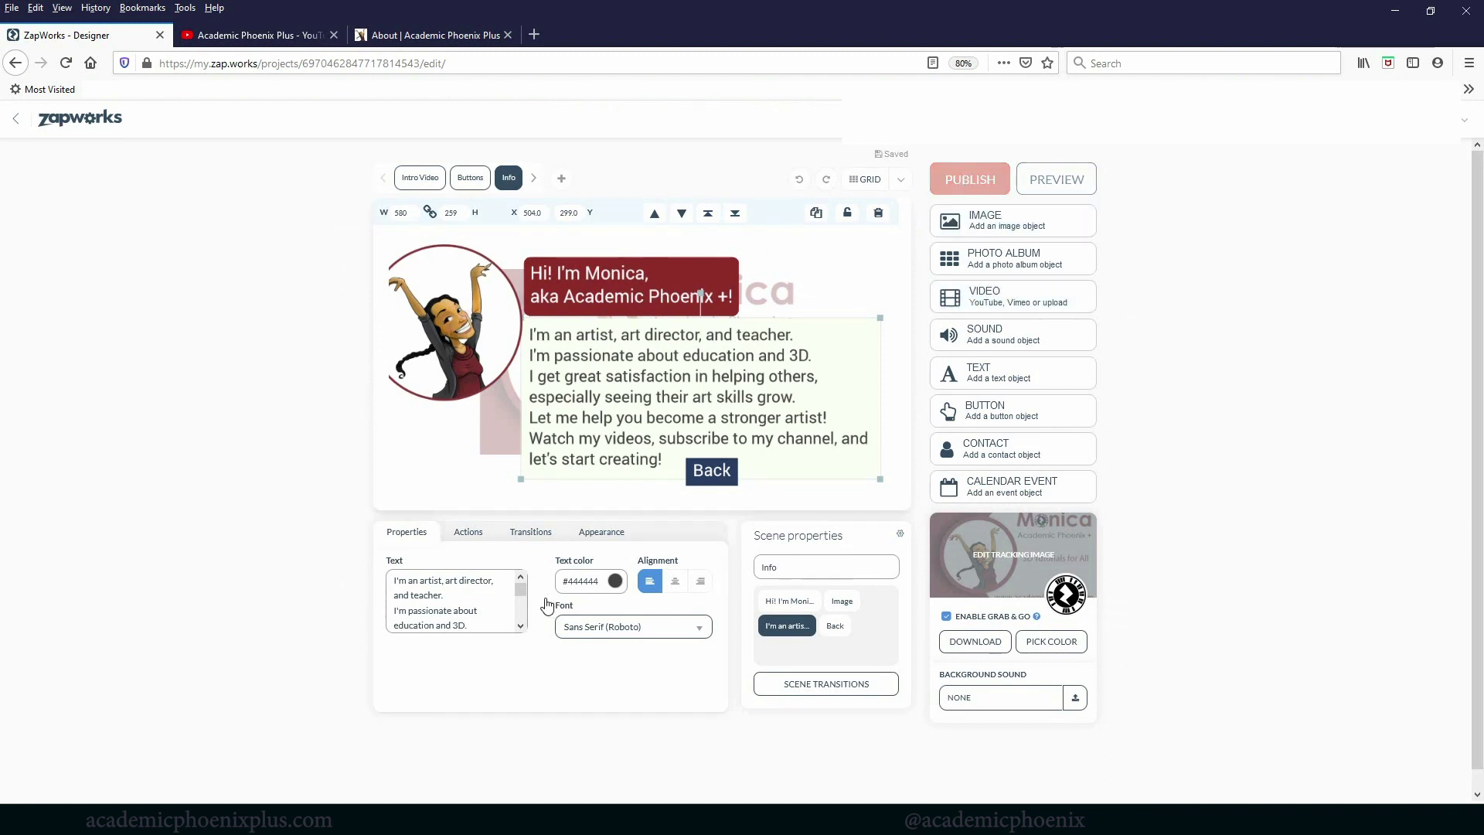
Open academicPhoenix_SourceImage.jpg from the Files folder in Windows Photos
mouse_move(397, 819)
left_click(356, 781)
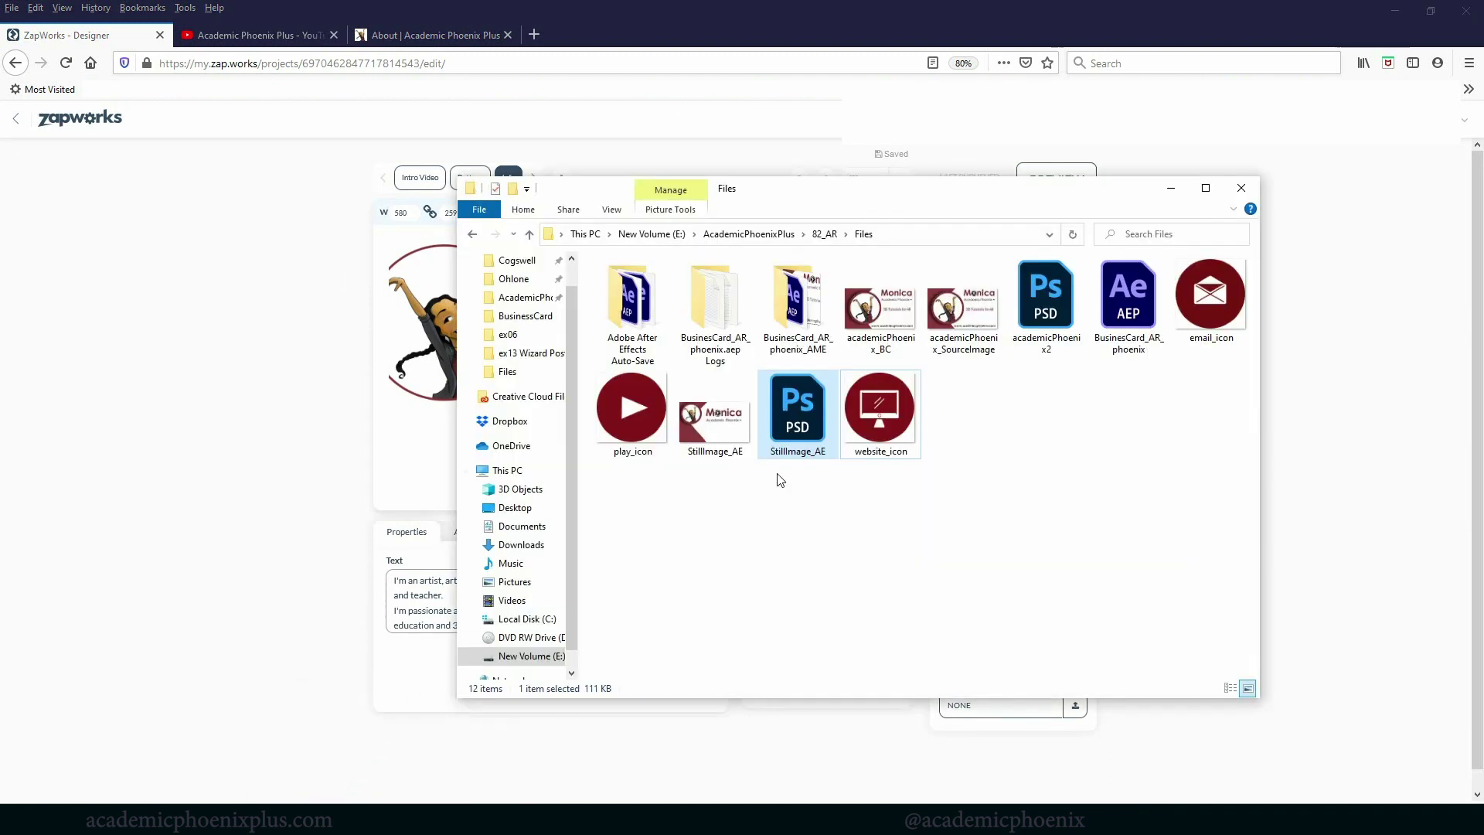
left_click(970, 349)
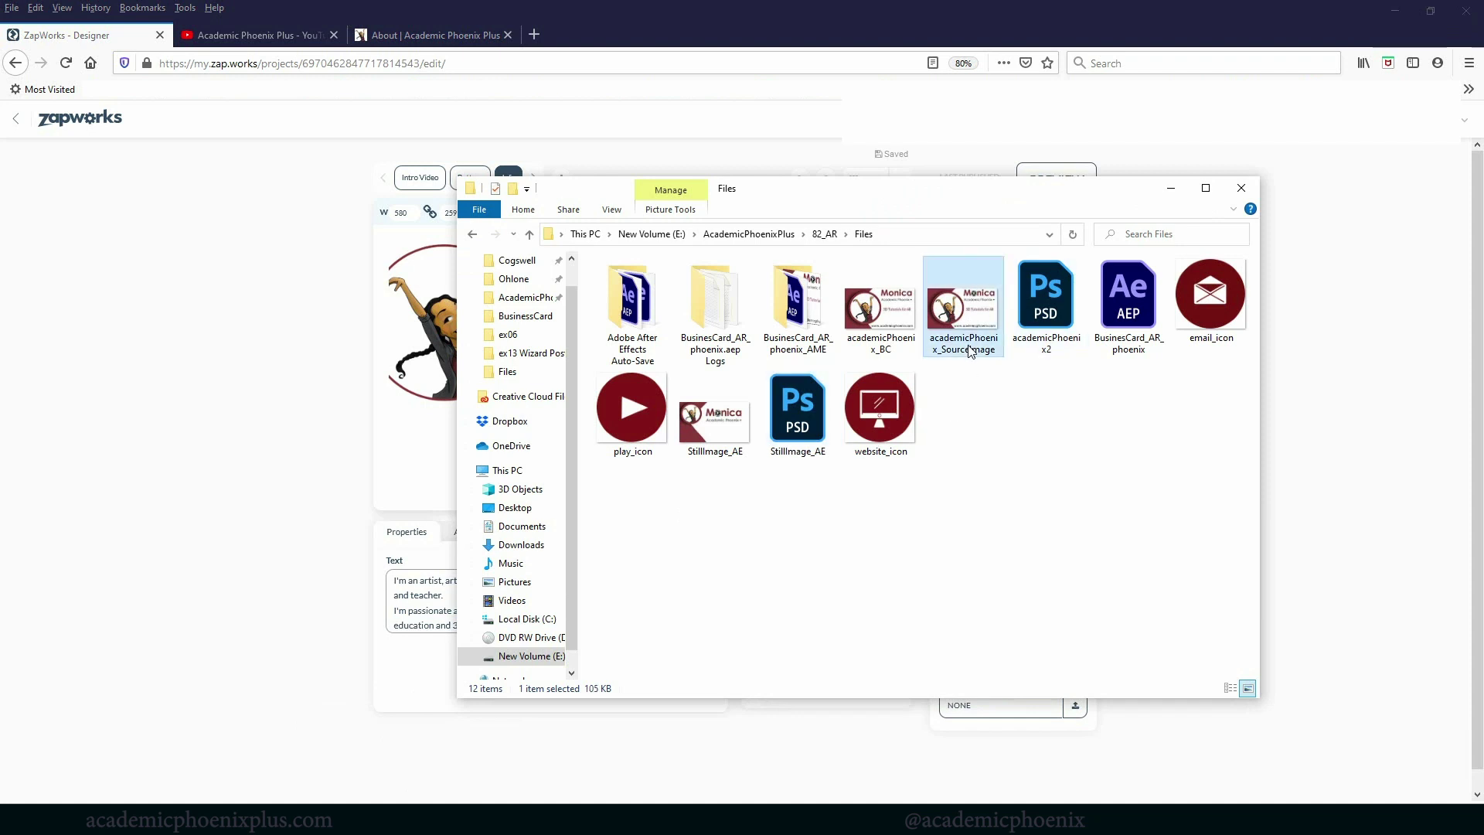
double_click(968, 353)
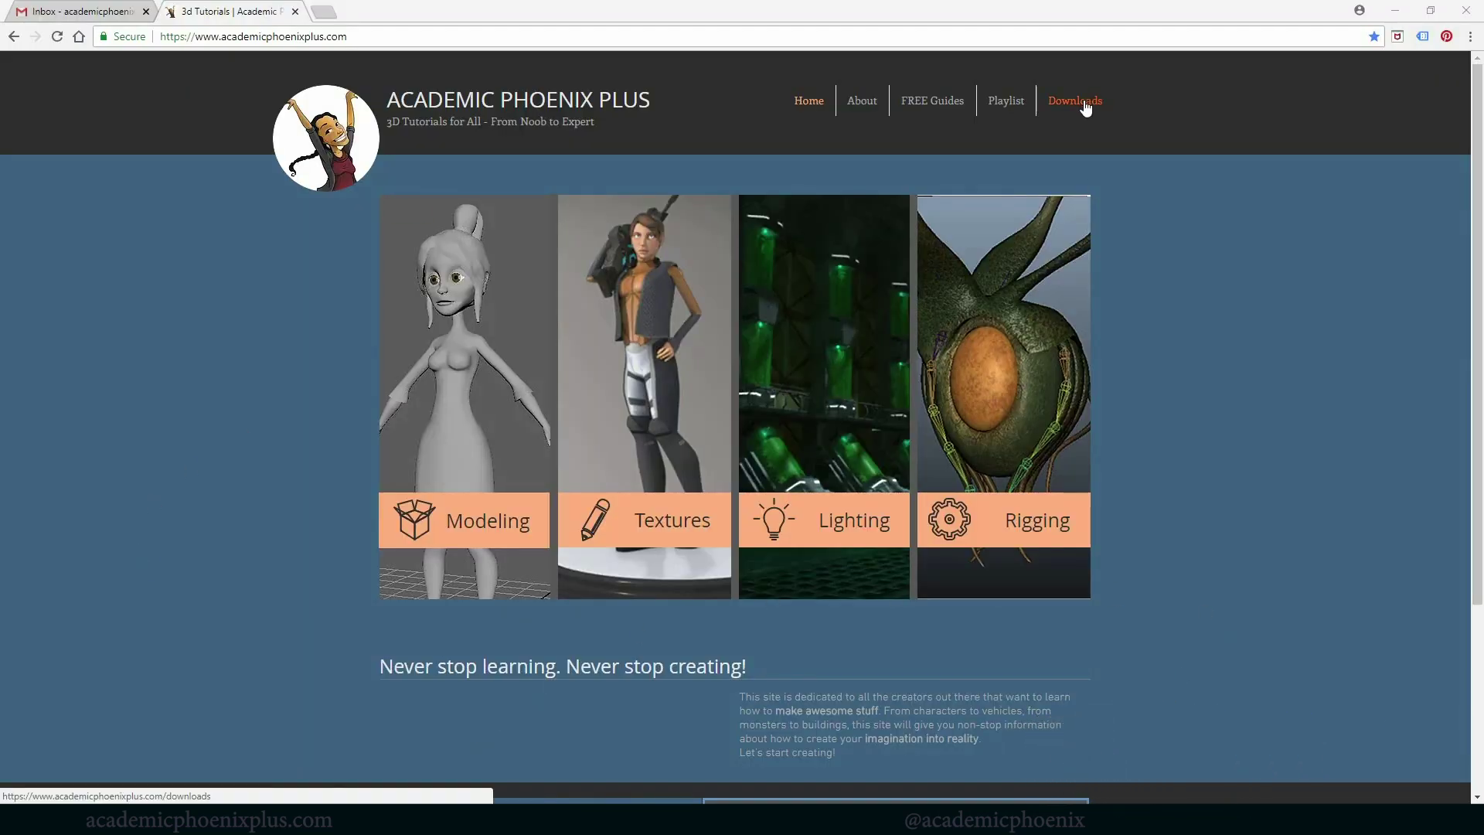
Open the Academic Phoenix Plus Downloads page, dismiss the newsletter pop-up and show more models
left_click(369, 38)
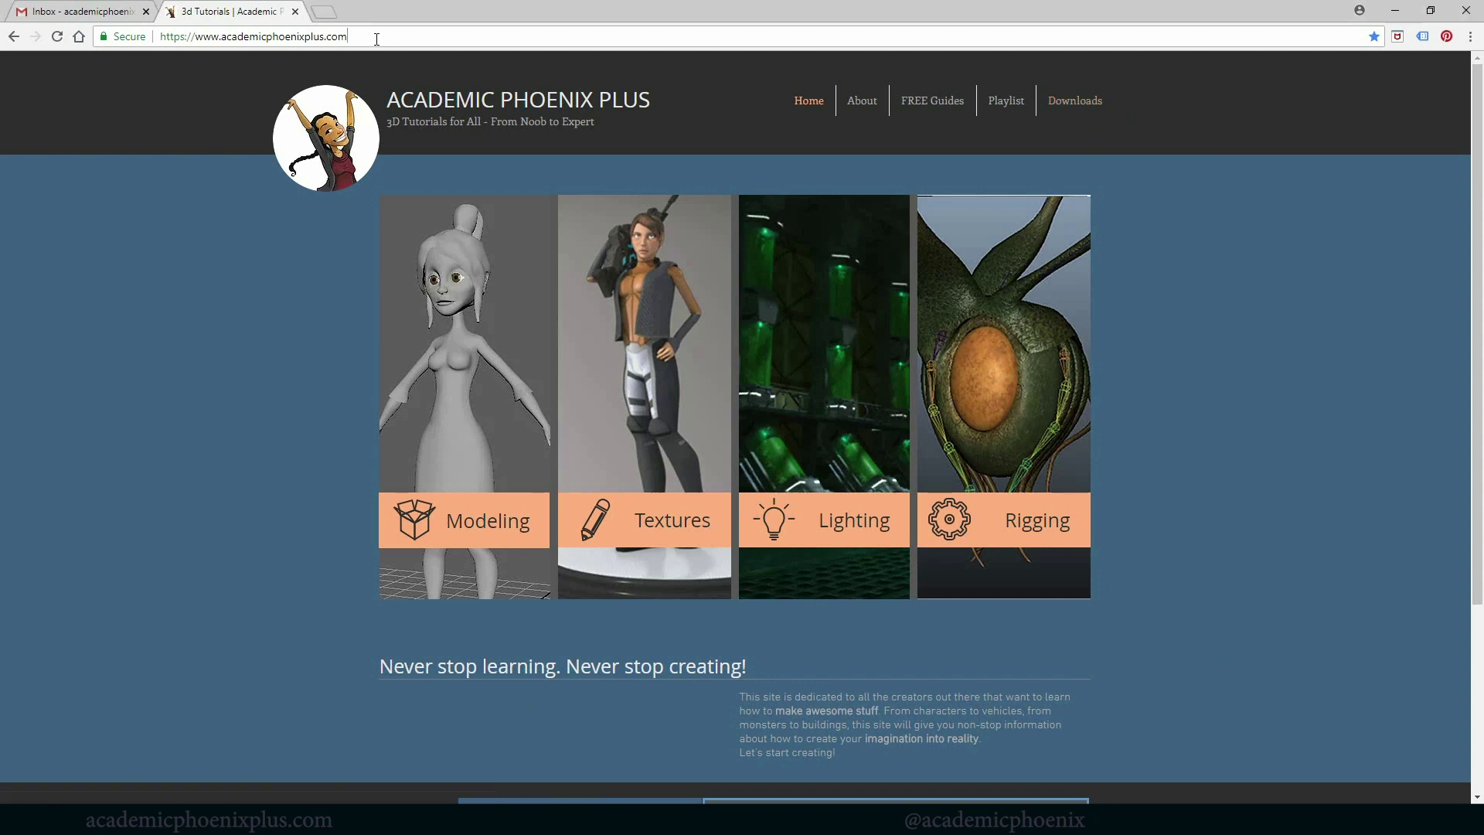
left_click(1086, 106)
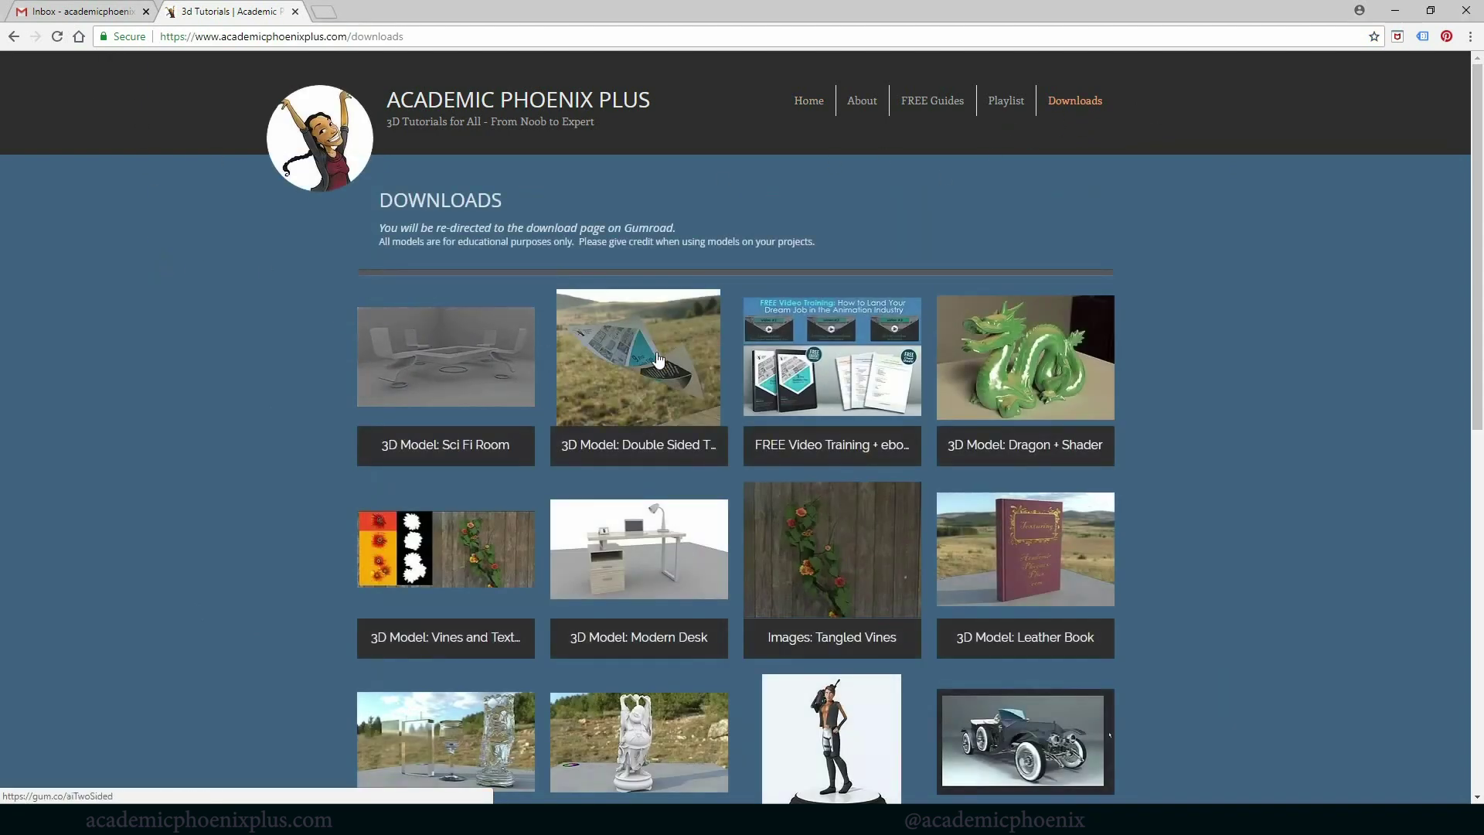
left_click_drag(1482, 210, 1482, 498)
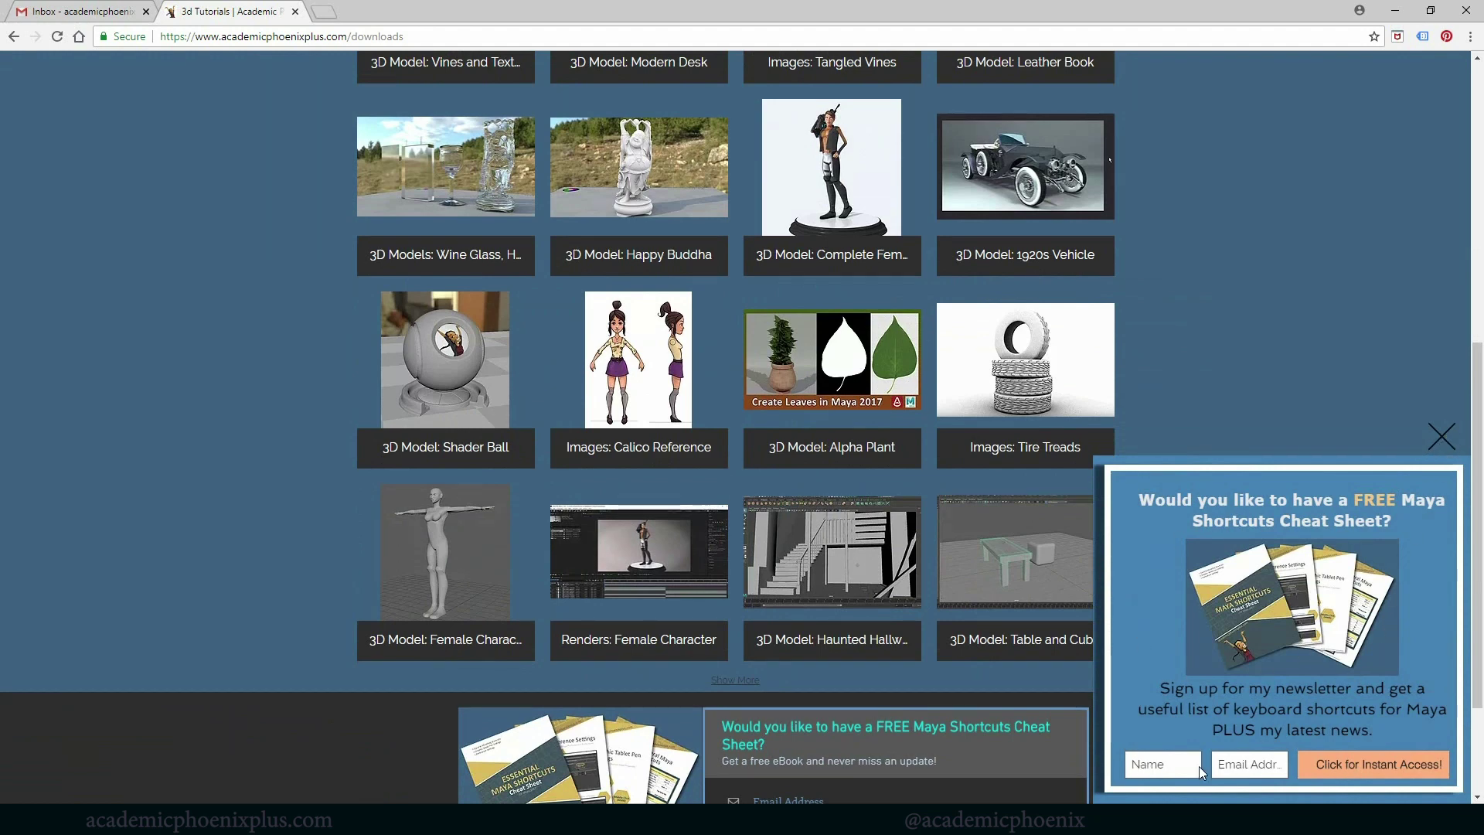
left_click(1439, 437)
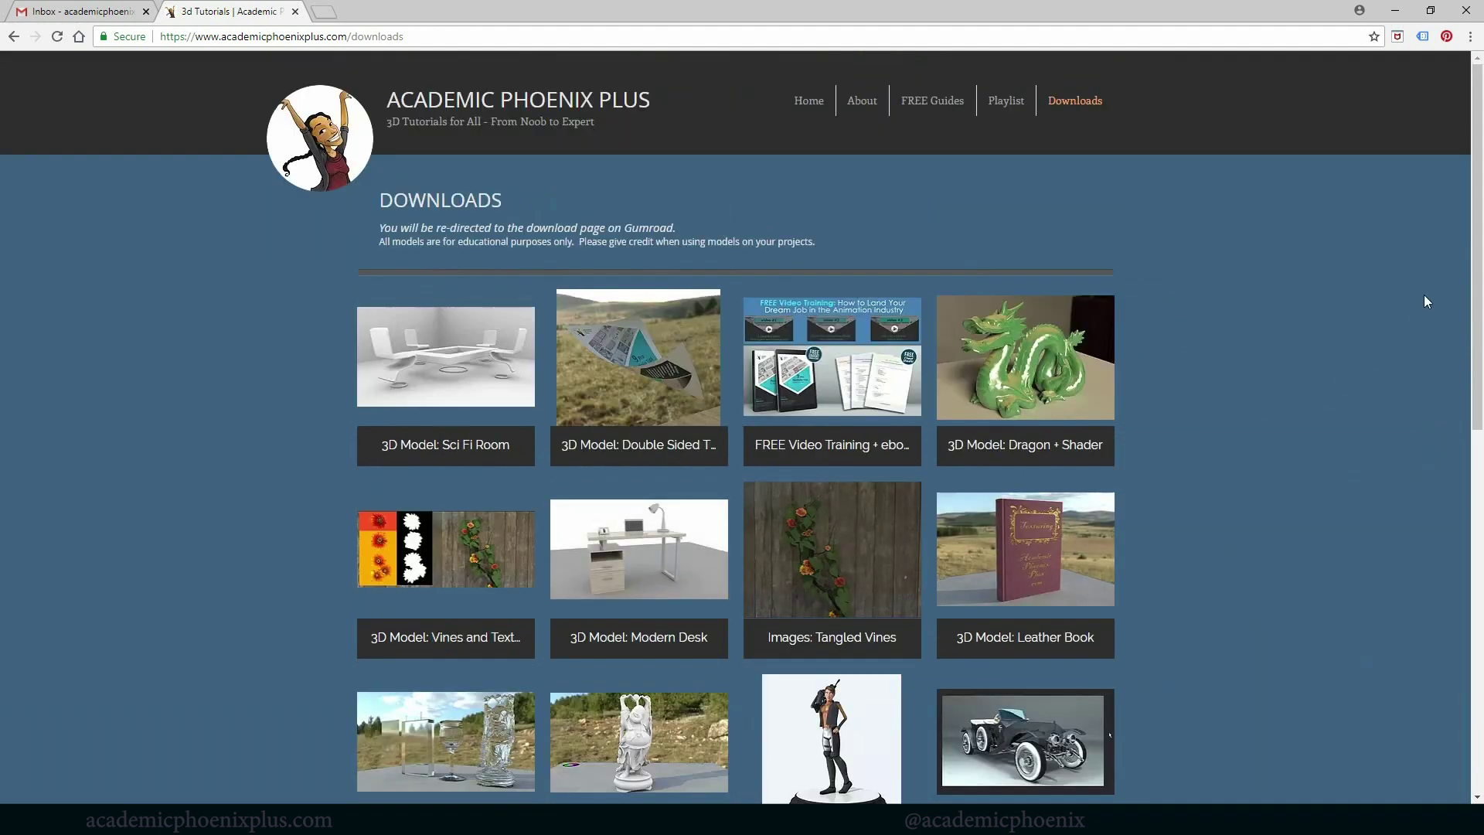
scroll(1059, 602, "down", 8)
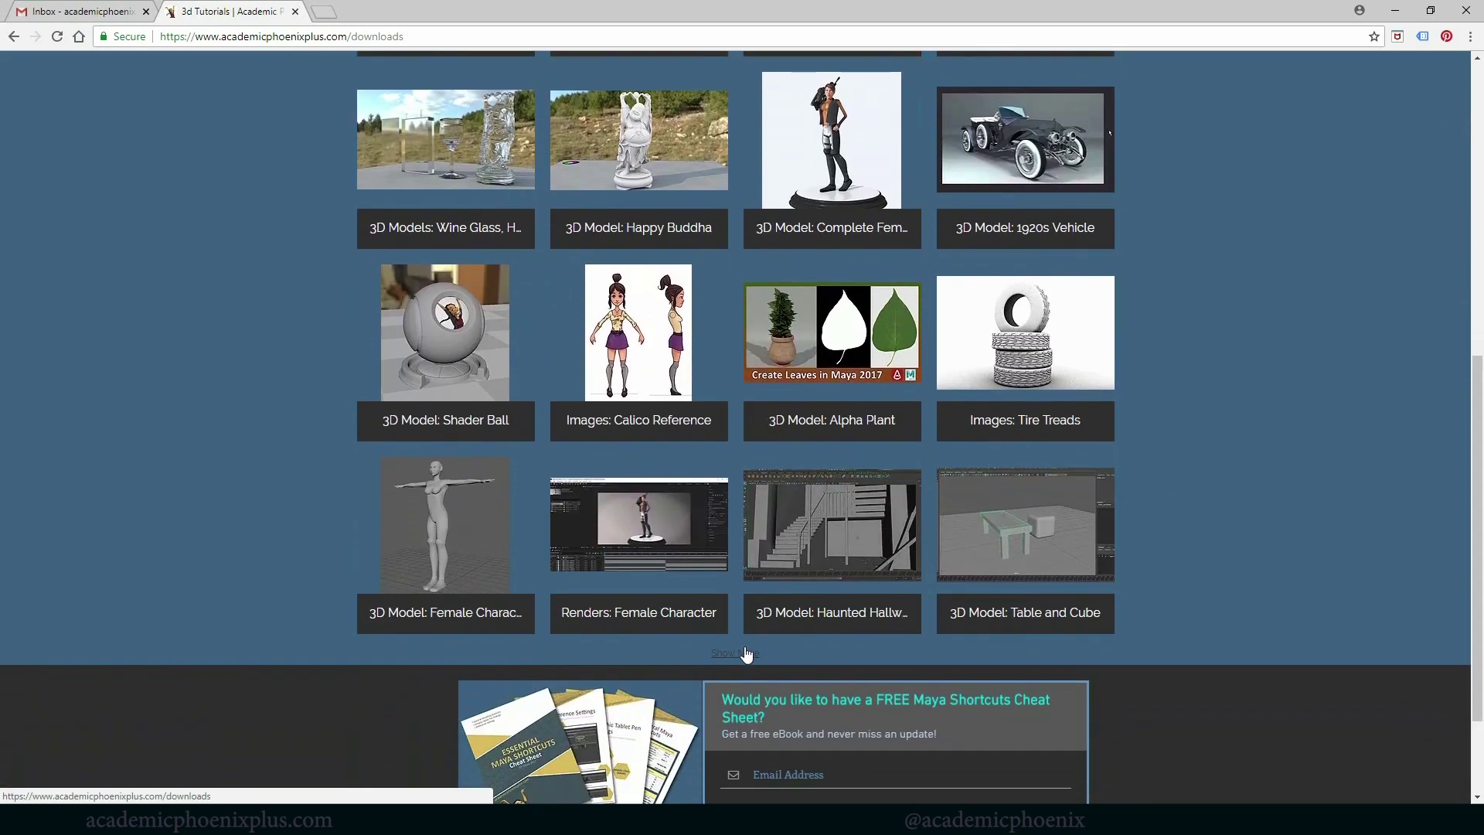
left_click(747, 655)
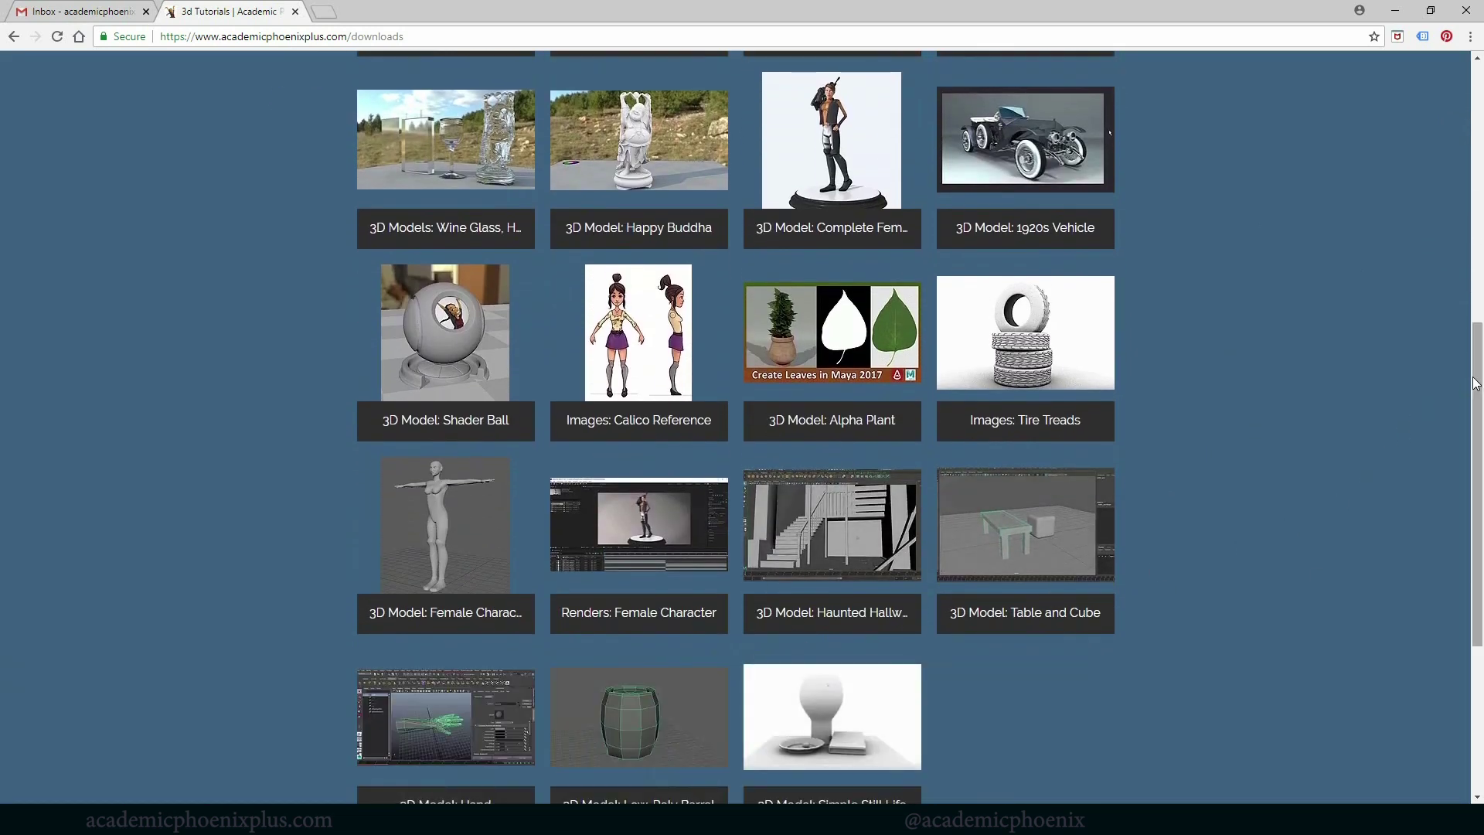
left_click_drag(1478, 382, 1472, 110)
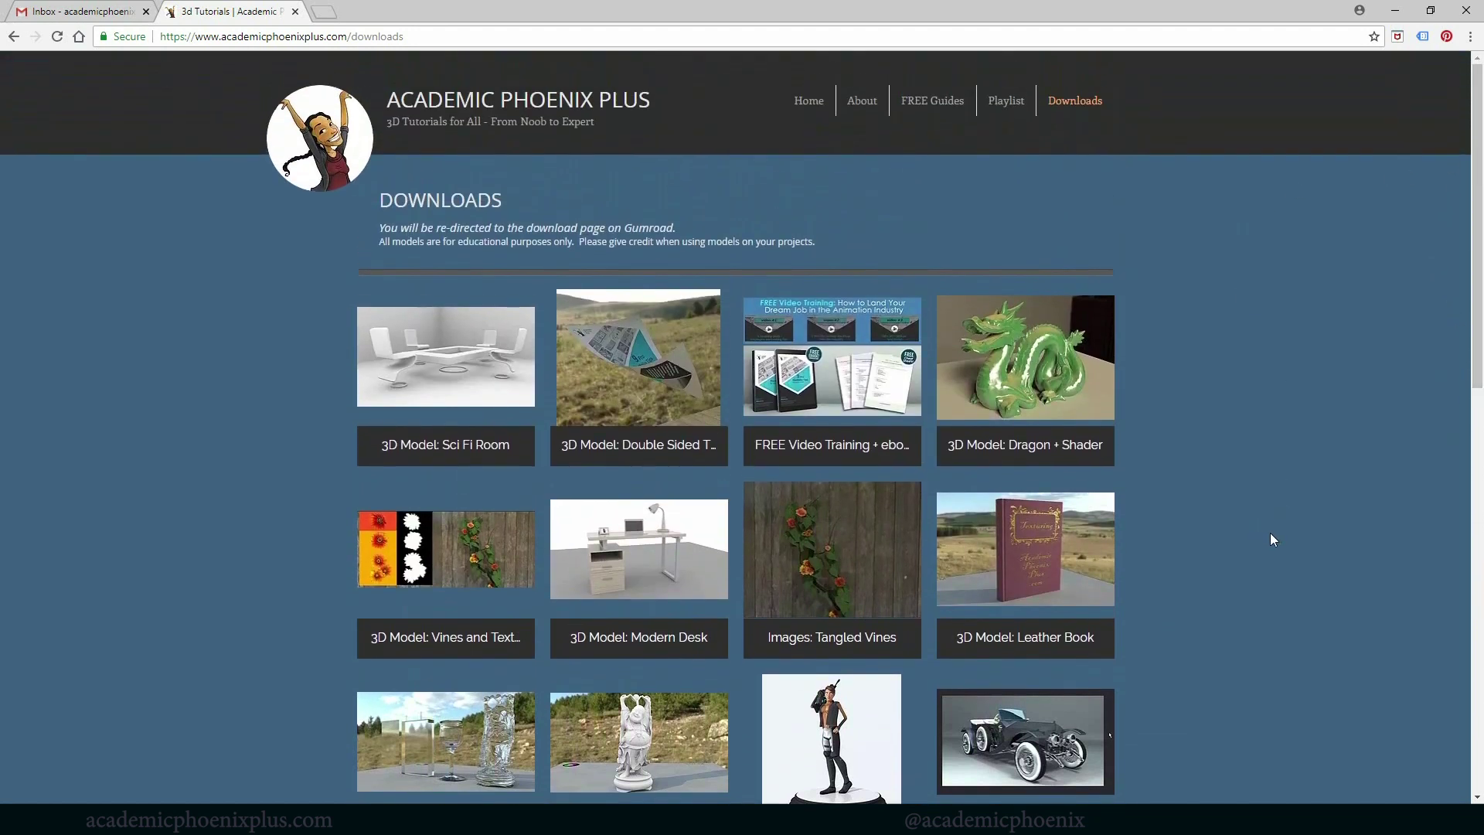